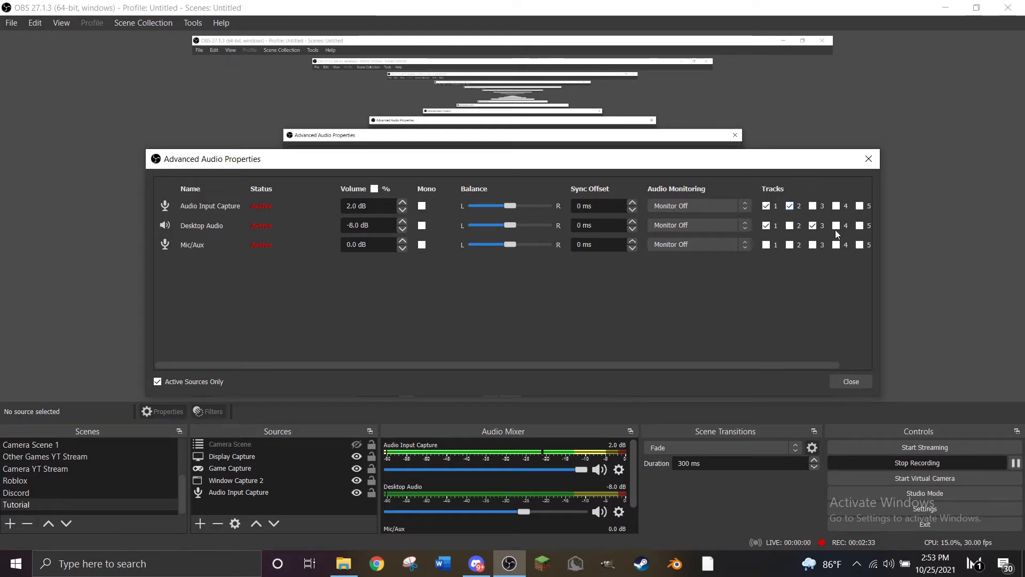
Check the track assignments of Audio Input Capture and Desktop Audio in the advanced audio properties, and close them.
left_click(812, 226)
left_click(812, 226)
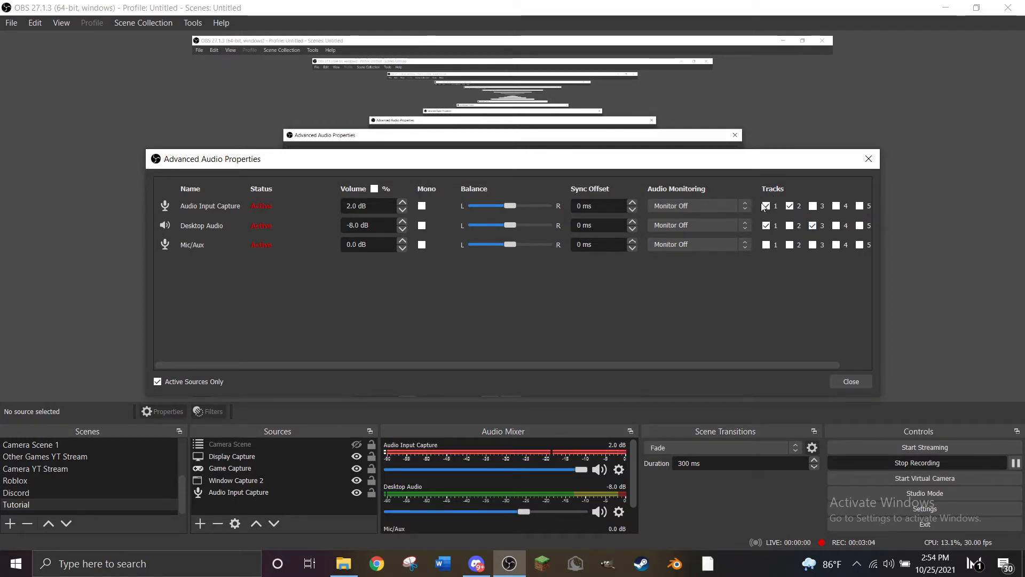
left_click(789, 204)
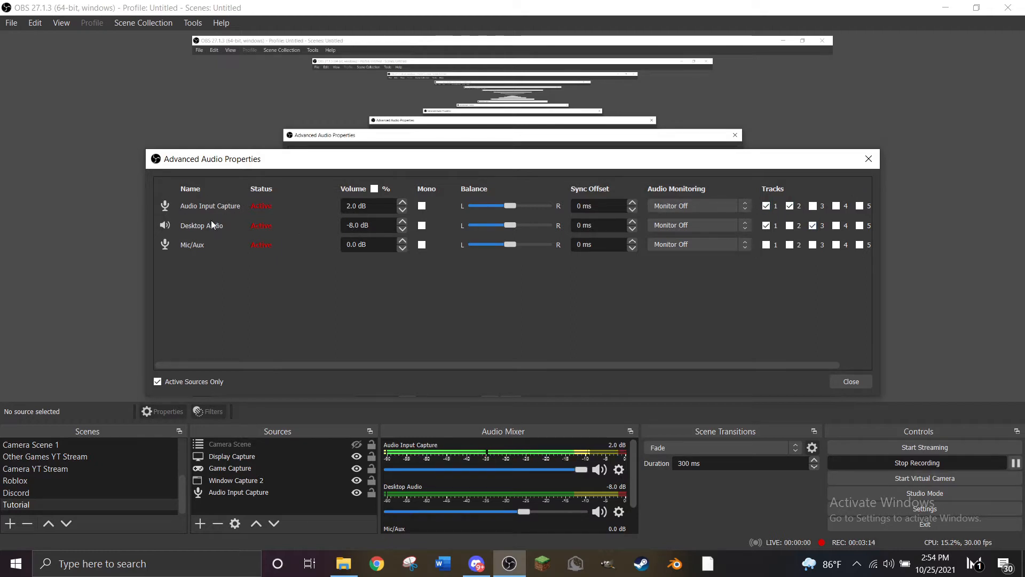
left_click(850, 382)
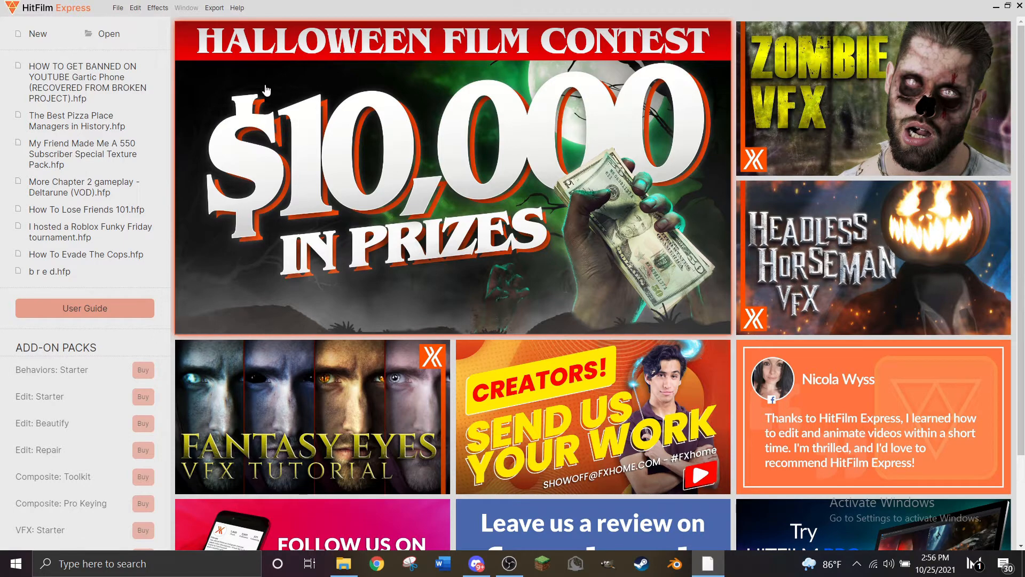
Start a new HitFilm Express project and choose the 1080p Full HD @ 30 fps template.
left_click(32, 35)
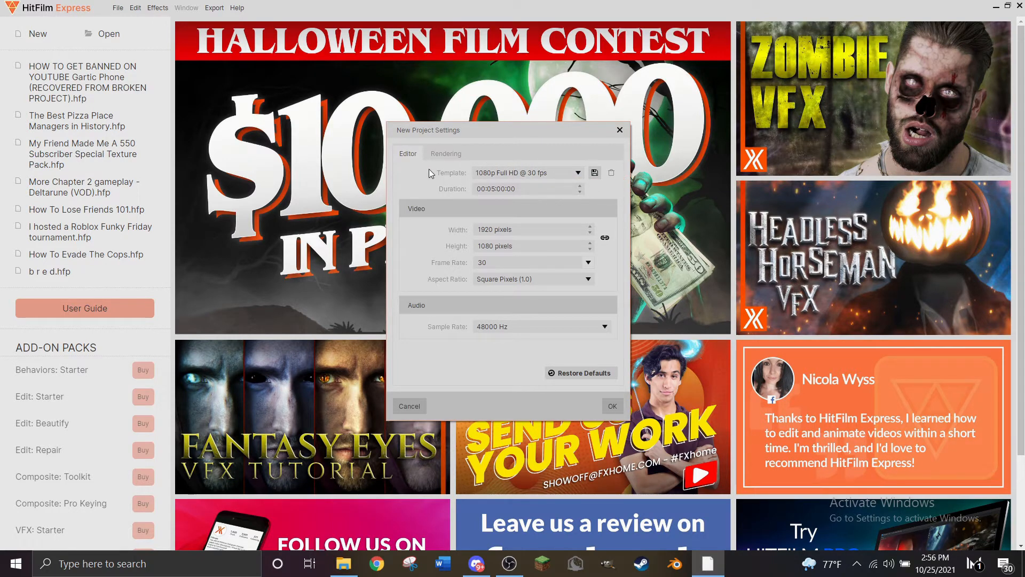
left_click(529, 172)
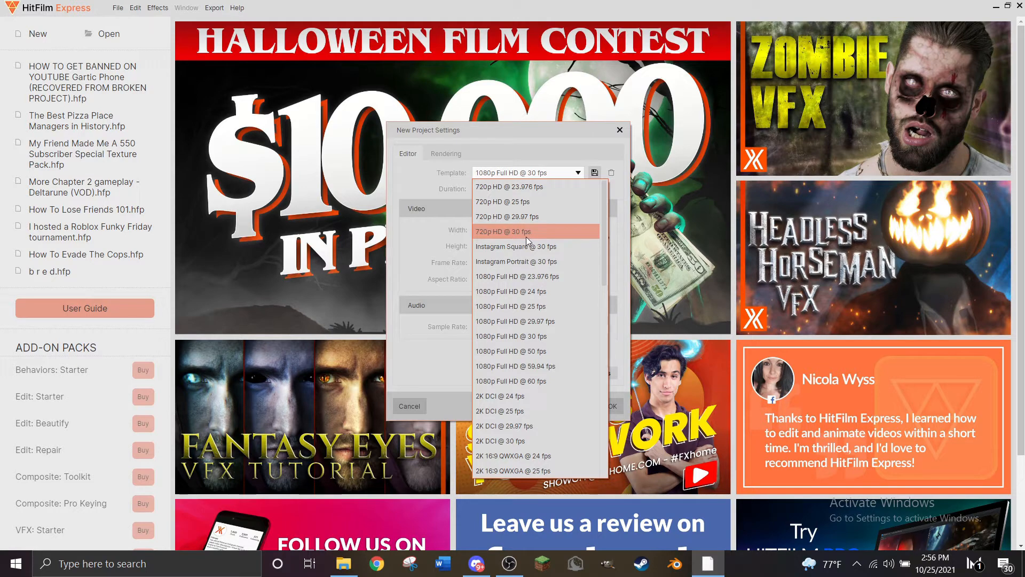
left_click(483, 235)
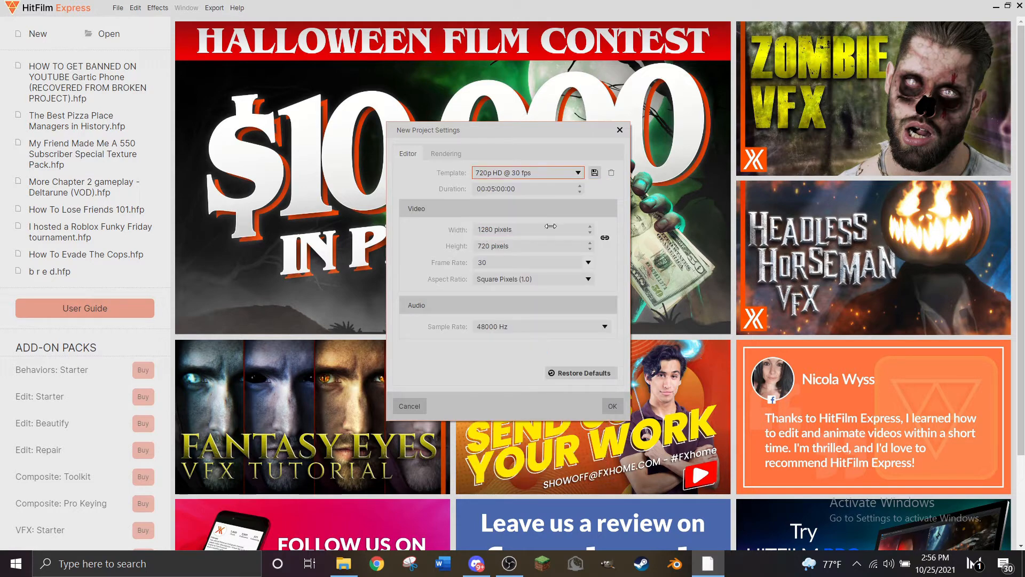
left_click(530, 174)
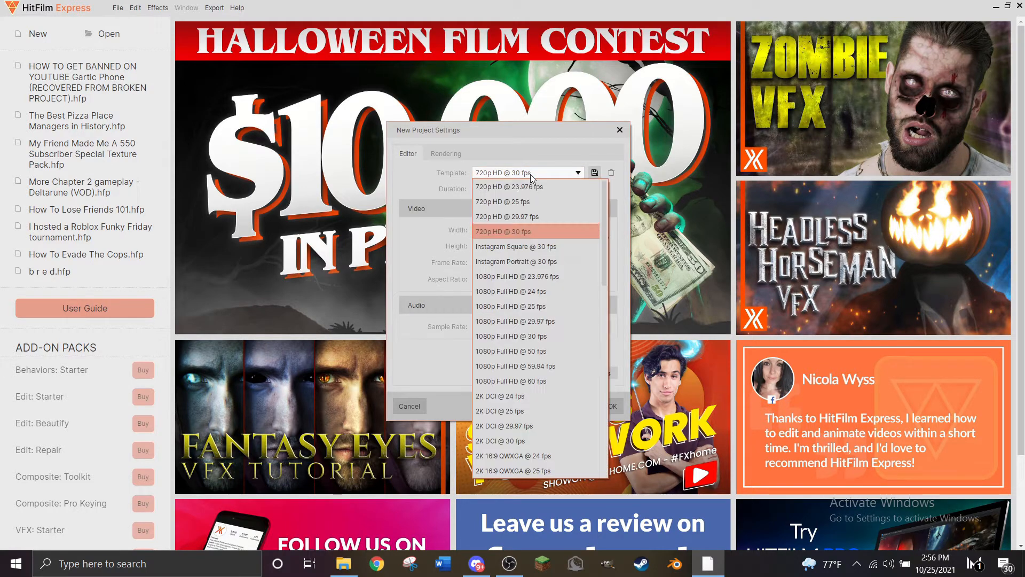
left_click(525, 335)
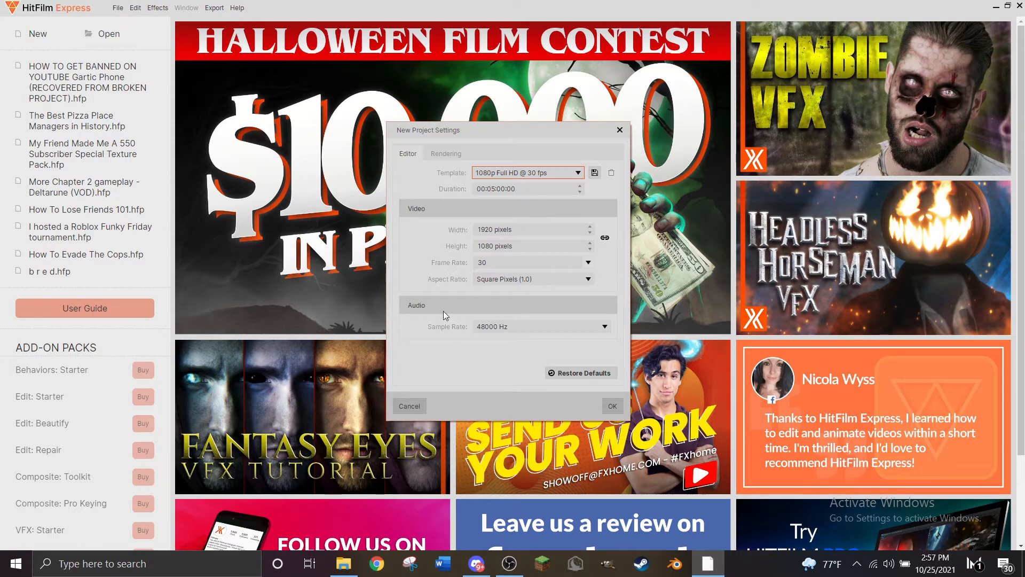
Choose an audio sample rate of 48000 Hz, check the rendering settings, and create the project.
left_click(533, 328)
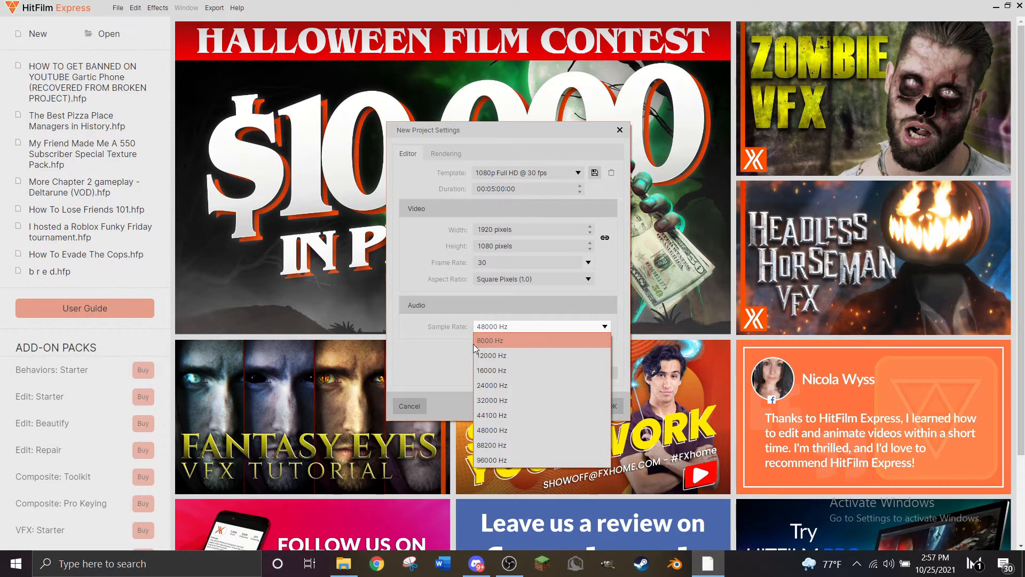
left_click(488, 430)
left_click(437, 155)
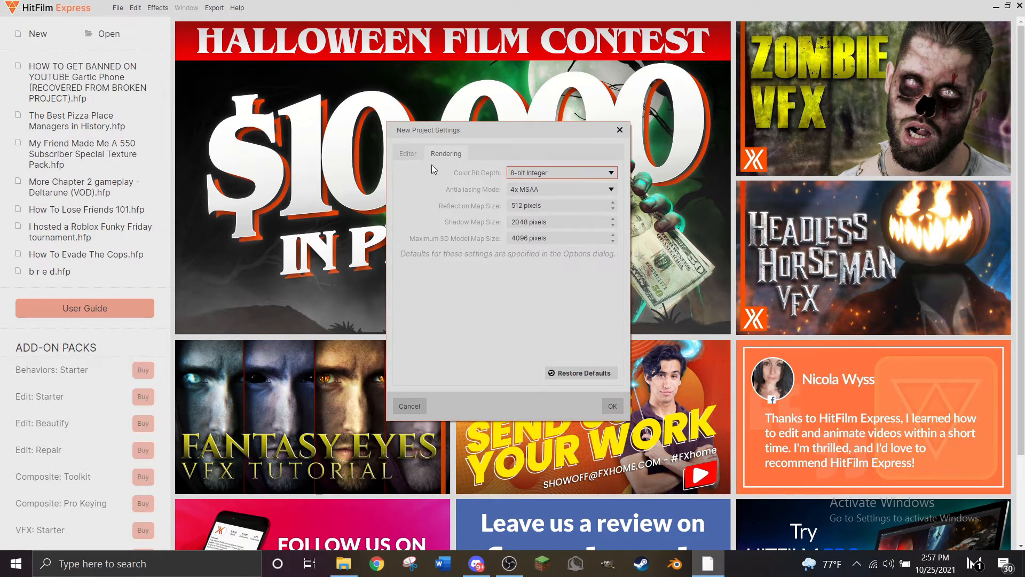
left_click(611, 406)
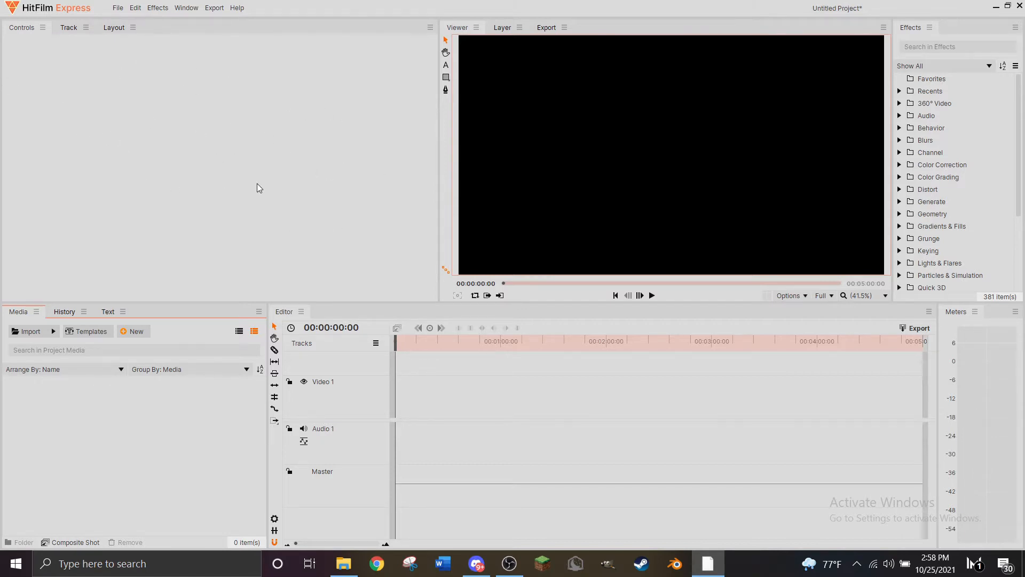
Look through the Controls, Track and Layout panels of the empty project, and return to Controls.
left_click(18, 29)
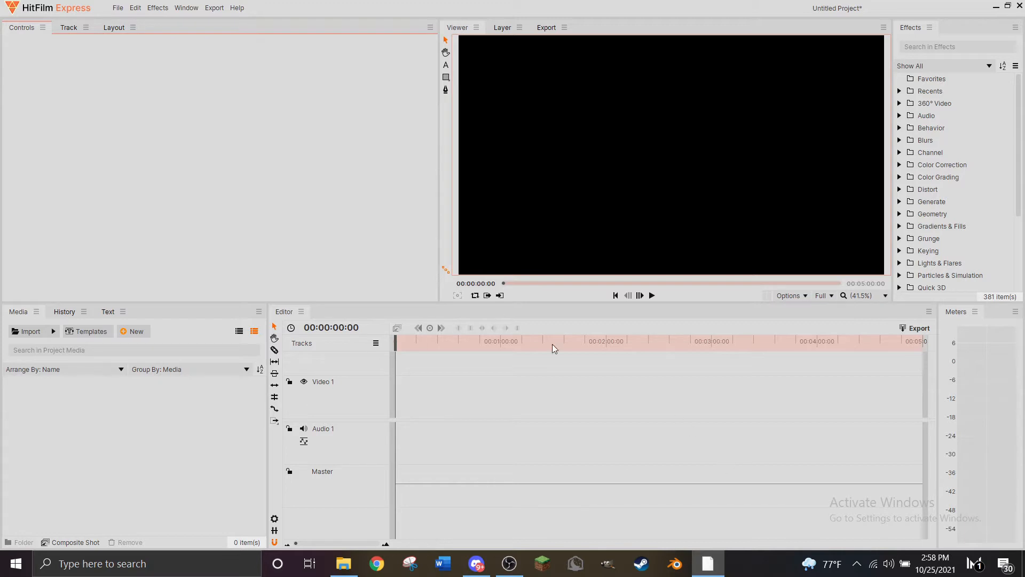
left_click(69, 27)
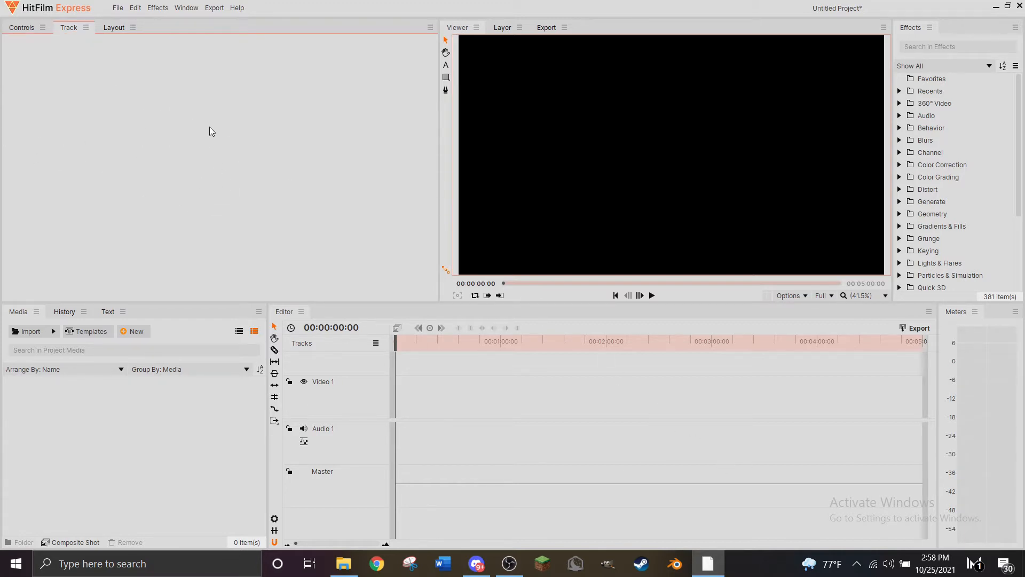
left_click(109, 29)
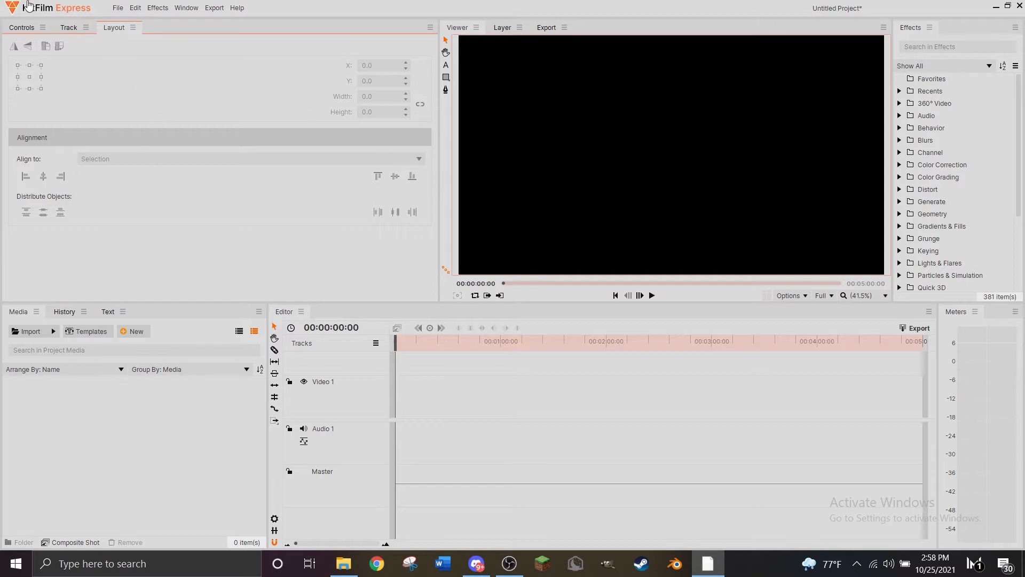
left_click(37, 27)
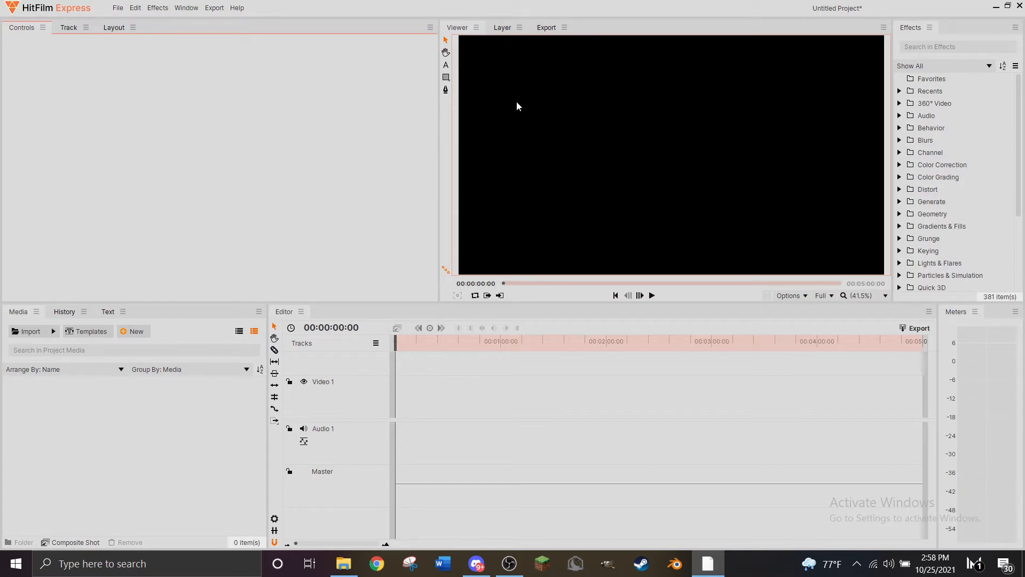
Try out the Viewer's Translate, Text and mask tools on the empty canvas, ending with the Freehand Mask tool.
left_click(446, 52)
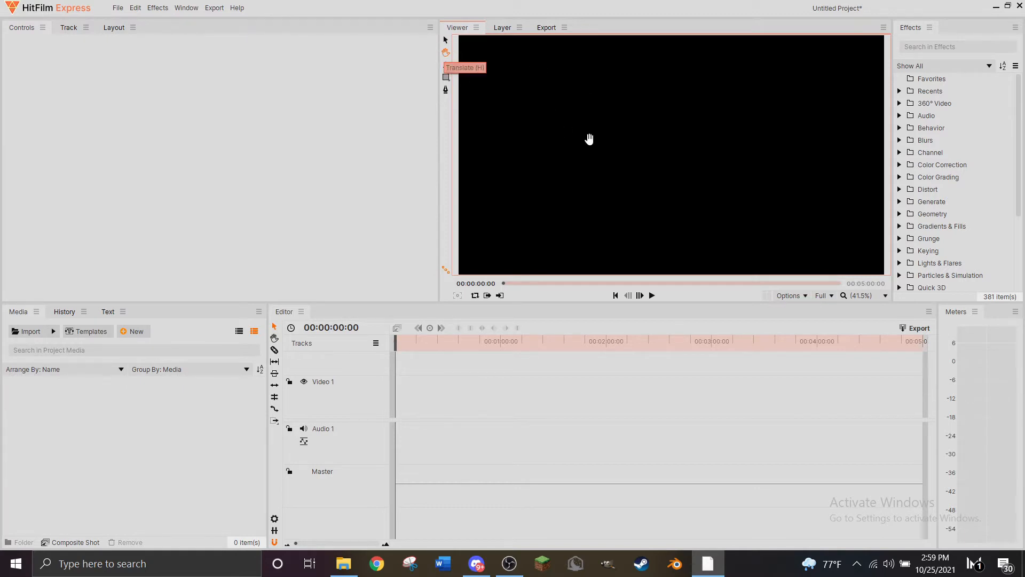
scroll(667, 149, "down", 2)
scroll(667, 149, "up", 2)
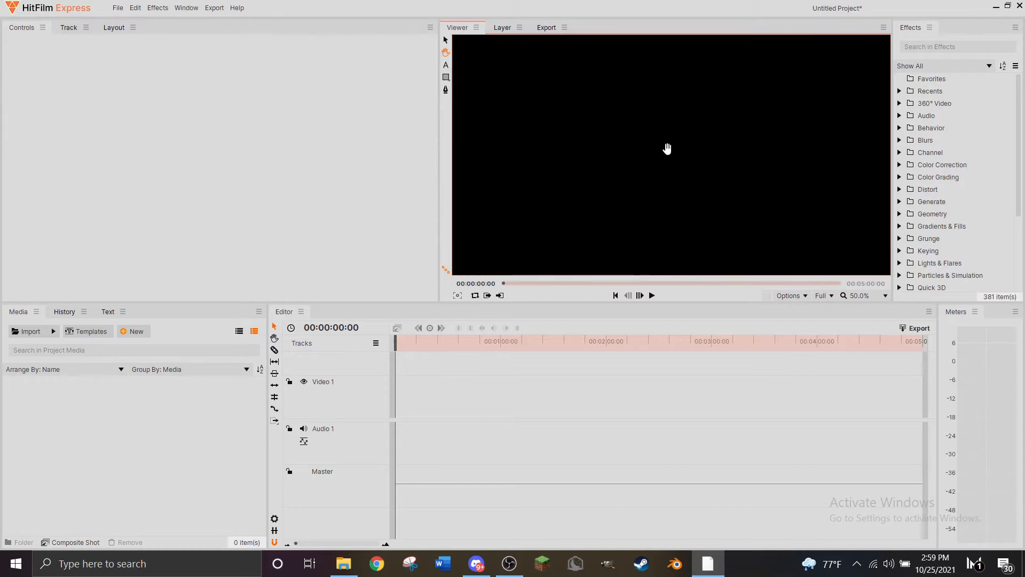
scroll(667, 149, "down", 1)
left_click_drag(740, 165, 594, 158)
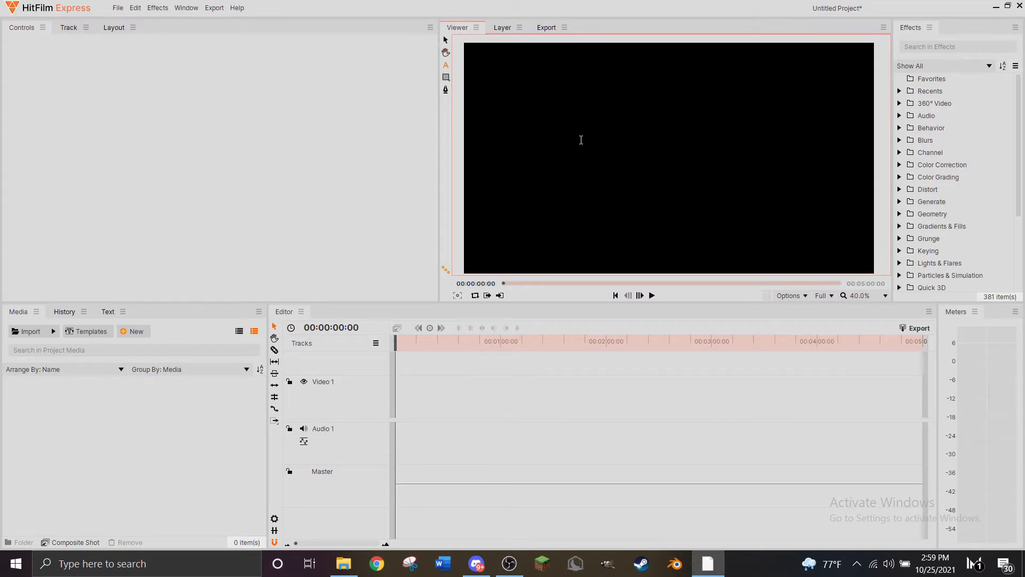
left_click(447, 78)
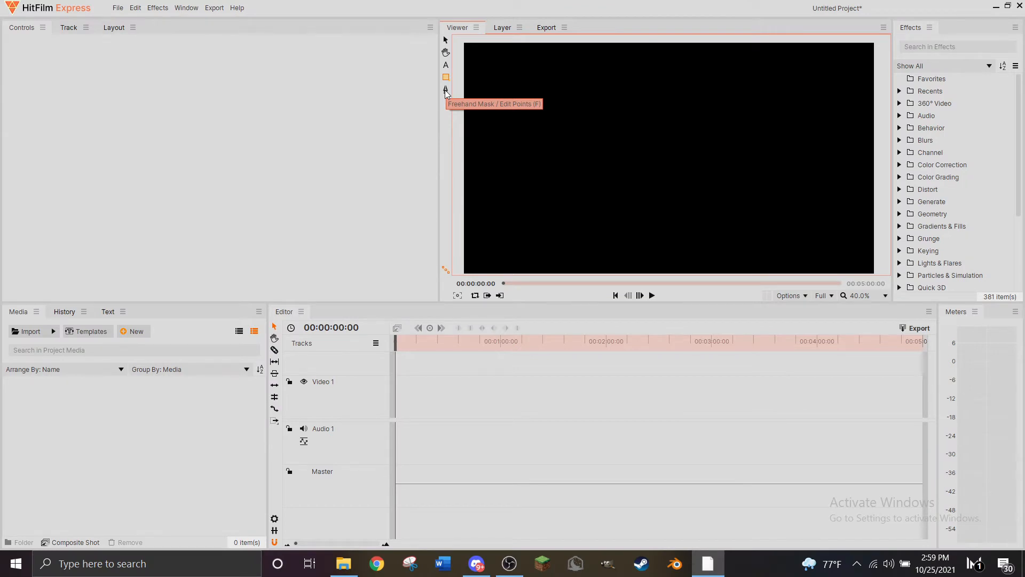
left_click(445, 90)
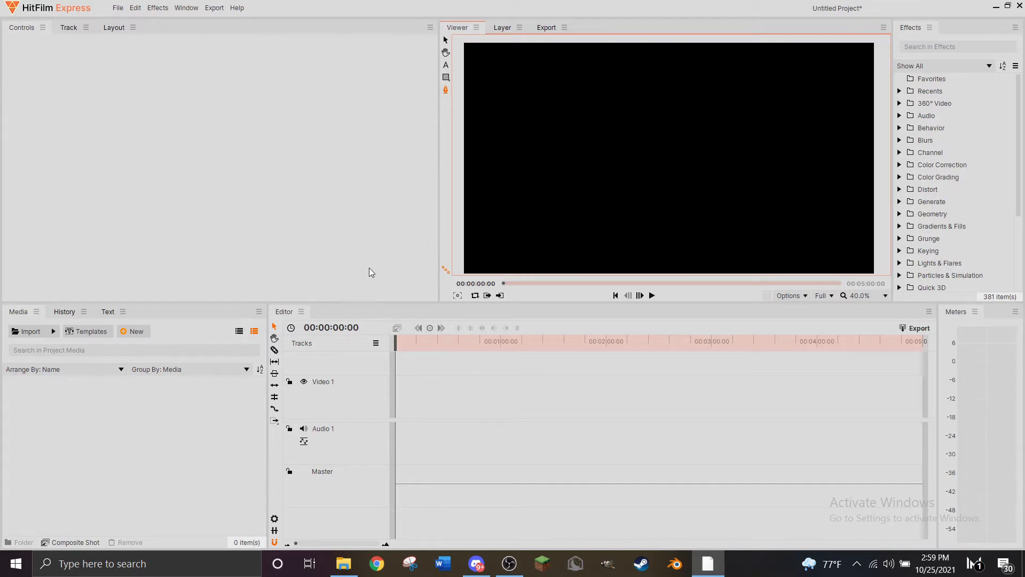
Look through the Layer, Export, History and Text panels, bringing the Viewer and Media panels back into view.
left_click(504, 30)
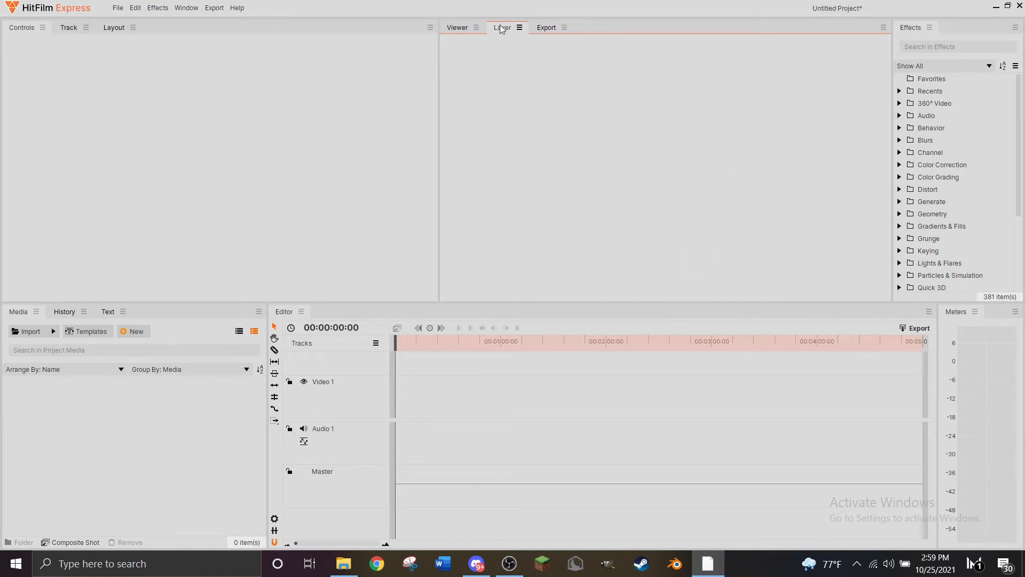
left_click(545, 28)
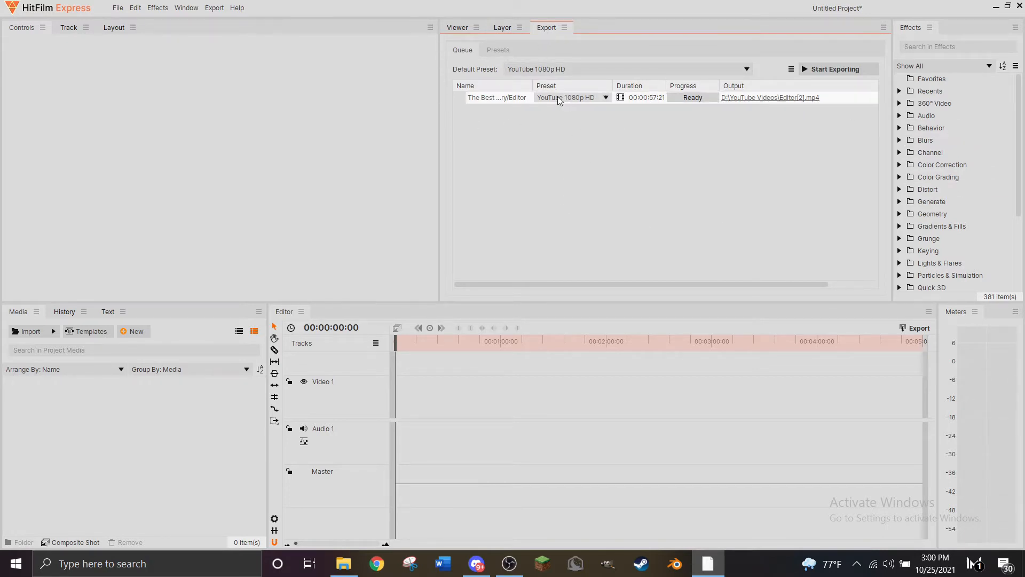
left_click(458, 28)
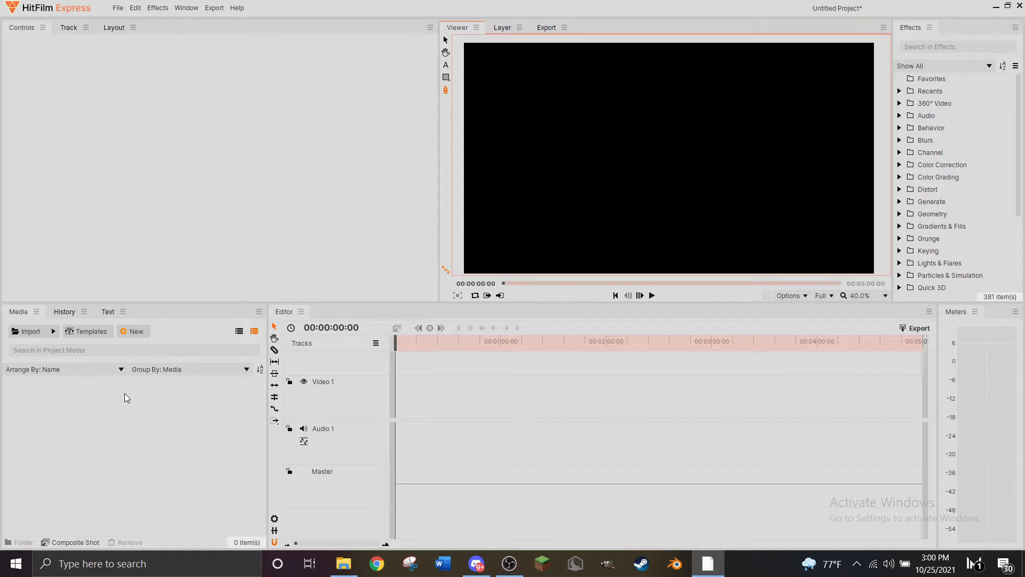
left_click(59, 313)
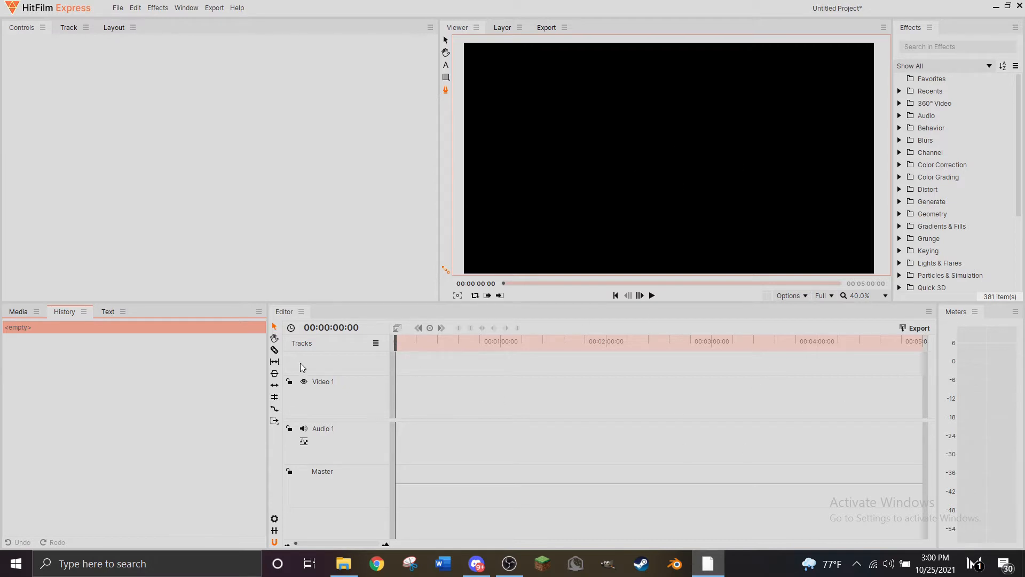
left_click(109, 312)
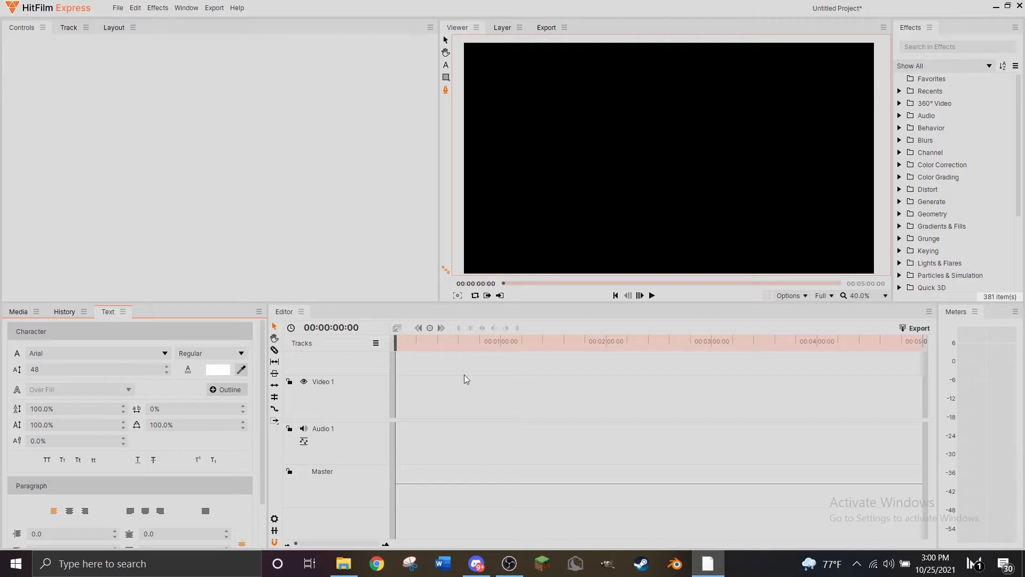
left_click(13, 314)
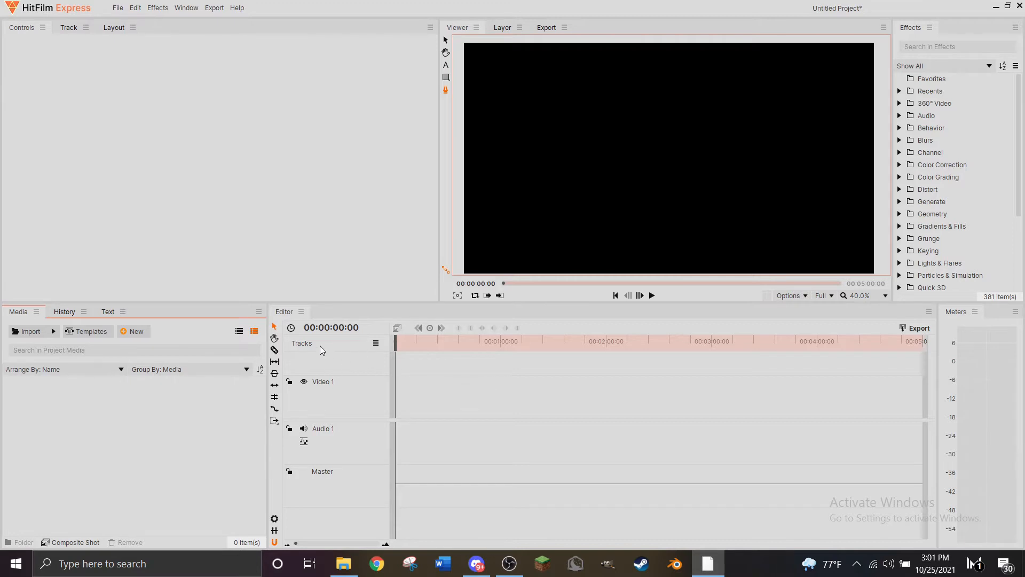
Try out the Editor's timeline tools, return to the selection tool, and magnify the time scale.
left_click(273, 327)
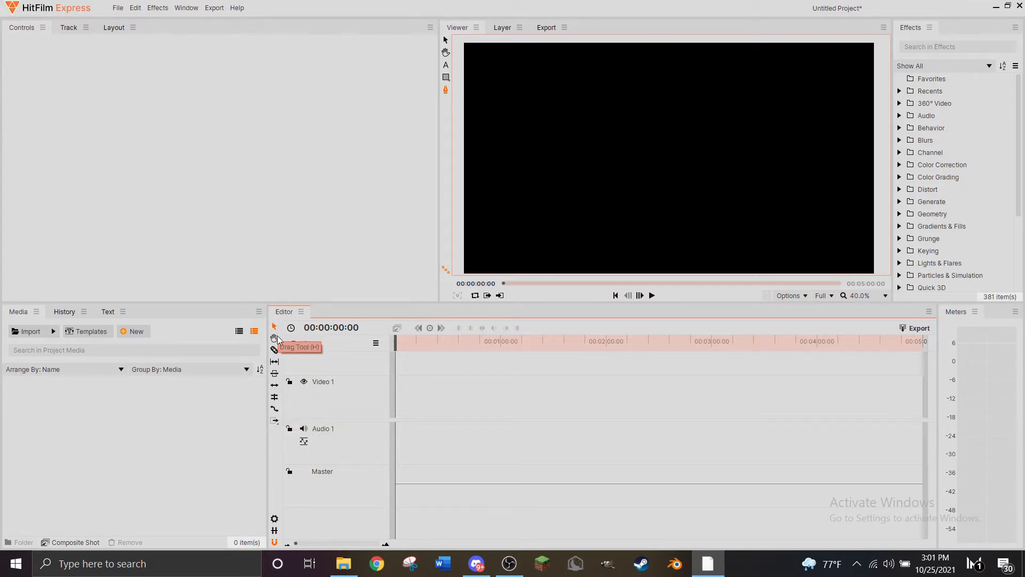
left_click(275, 412)
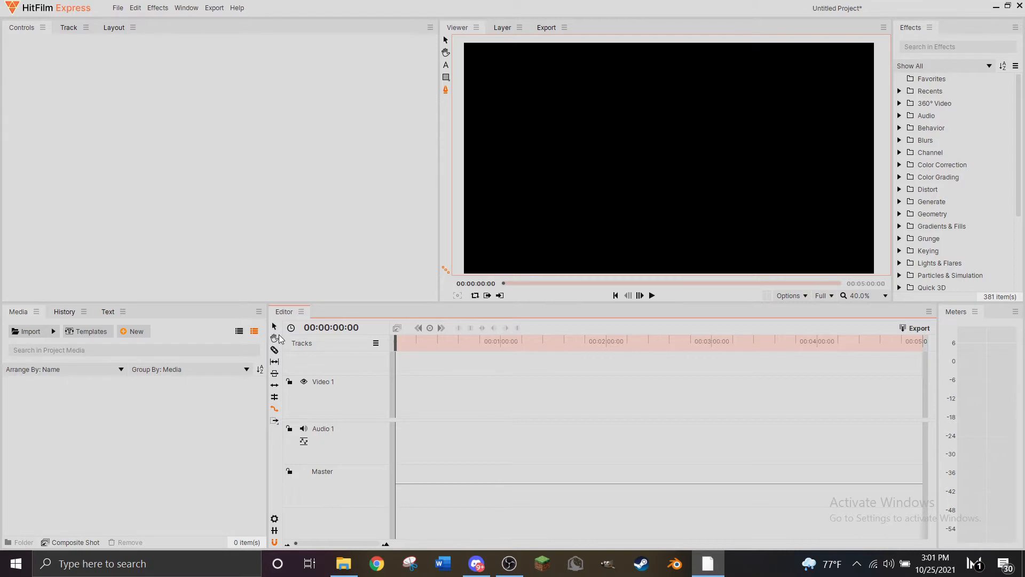
left_click(275, 326)
left_click_drag(296, 543, 334, 541)
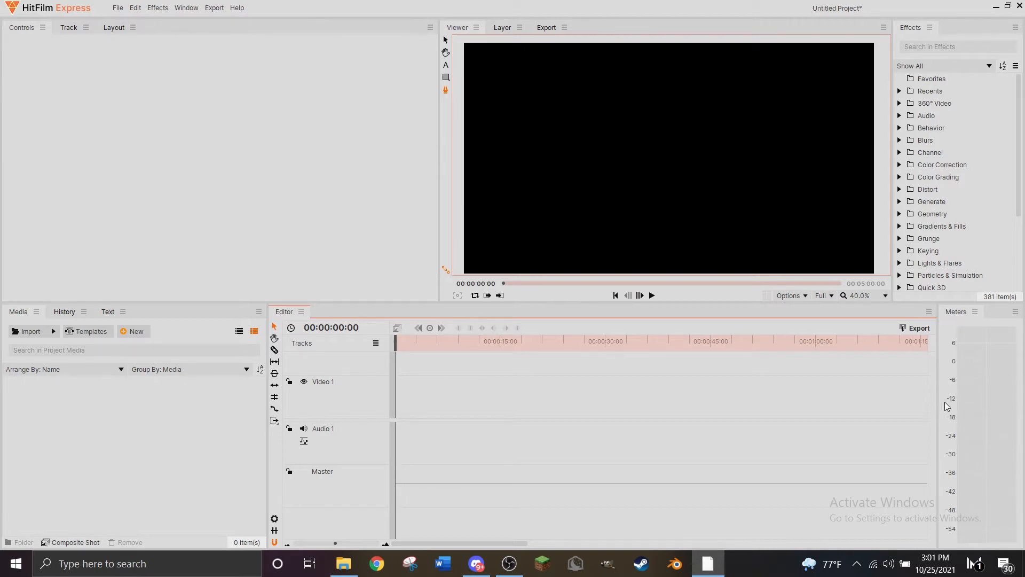
Narrow the Meters panel and swap the Viewer panel group with the Controls panel group.
left_click_drag(936, 354, 928, 354)
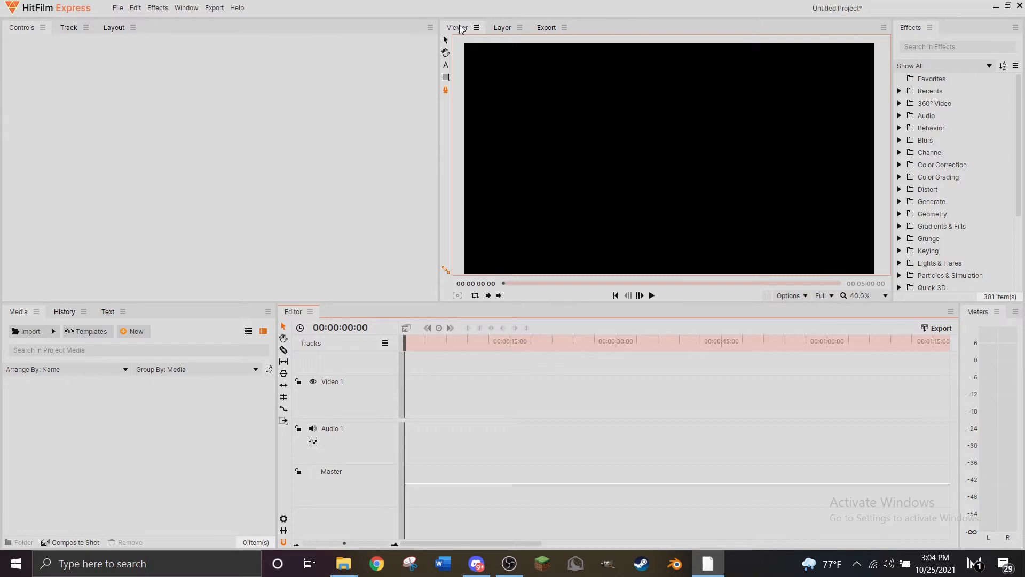
left_click_drag(459, 29, 176, 178)
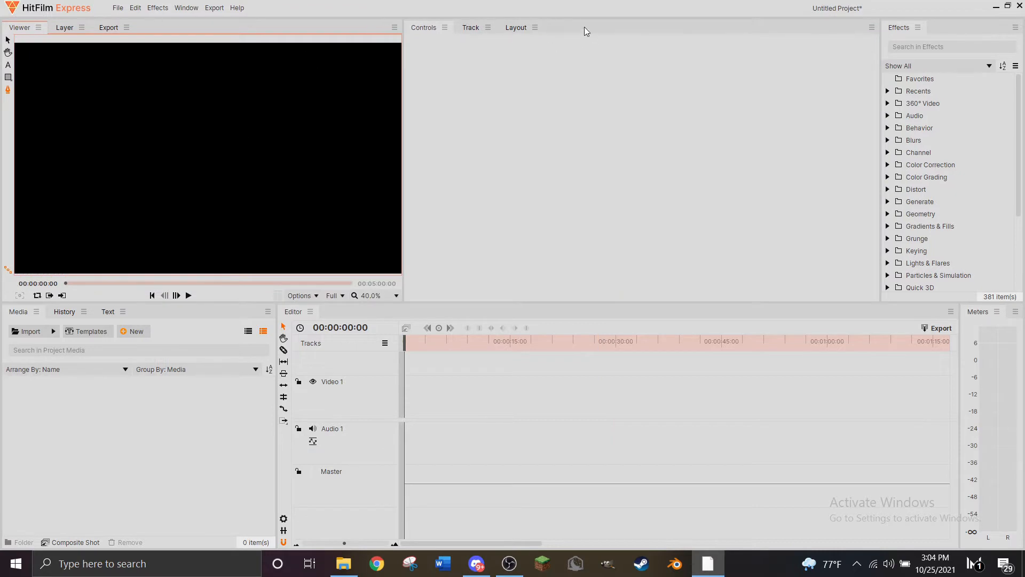
Dock the Effects panel after Text in the Media panel group, and float the Meters container as a separate window.
left_click(917, 28)
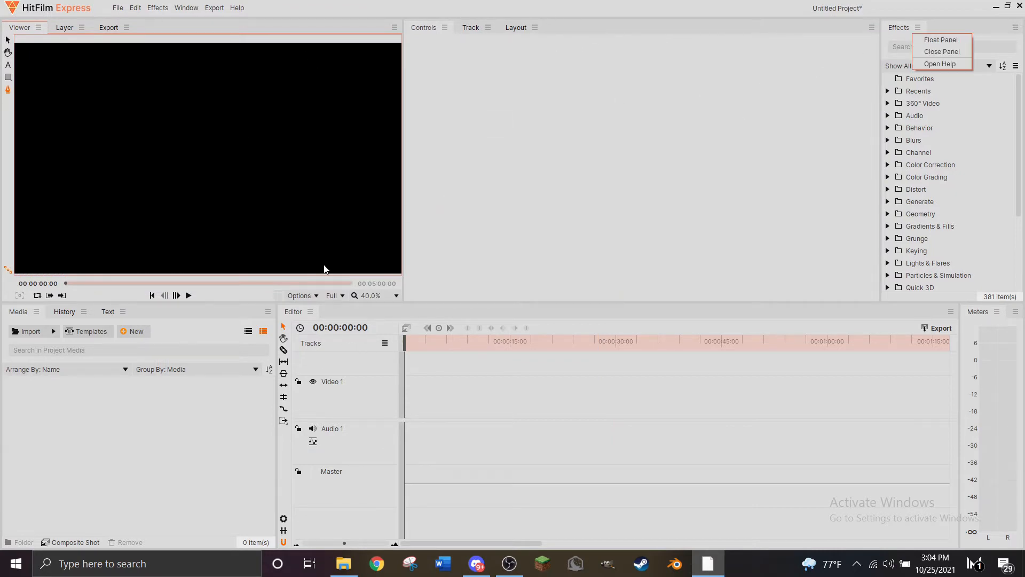
left_click_drag(899, 31, 150, 314)
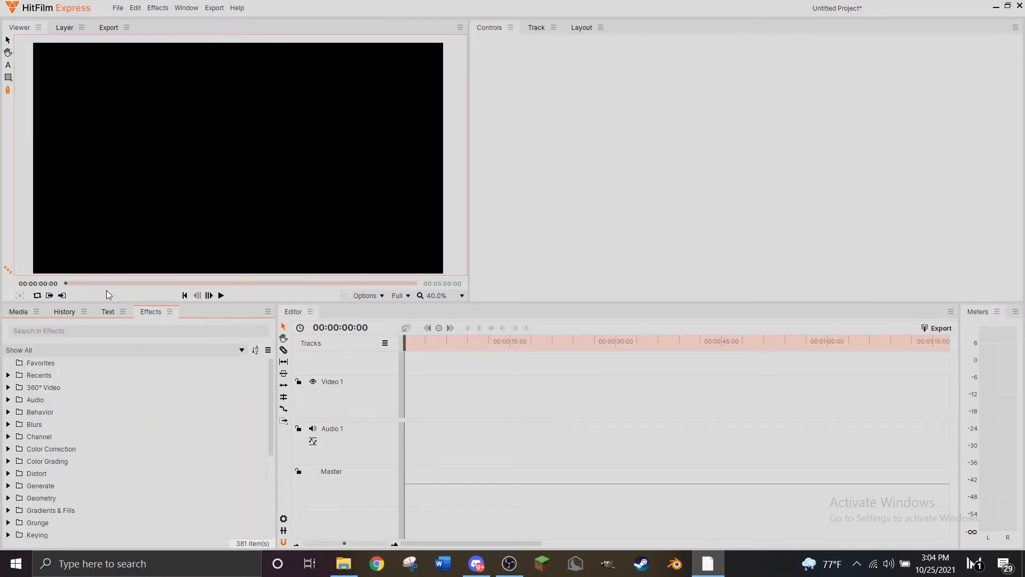
right_click(982, 313)
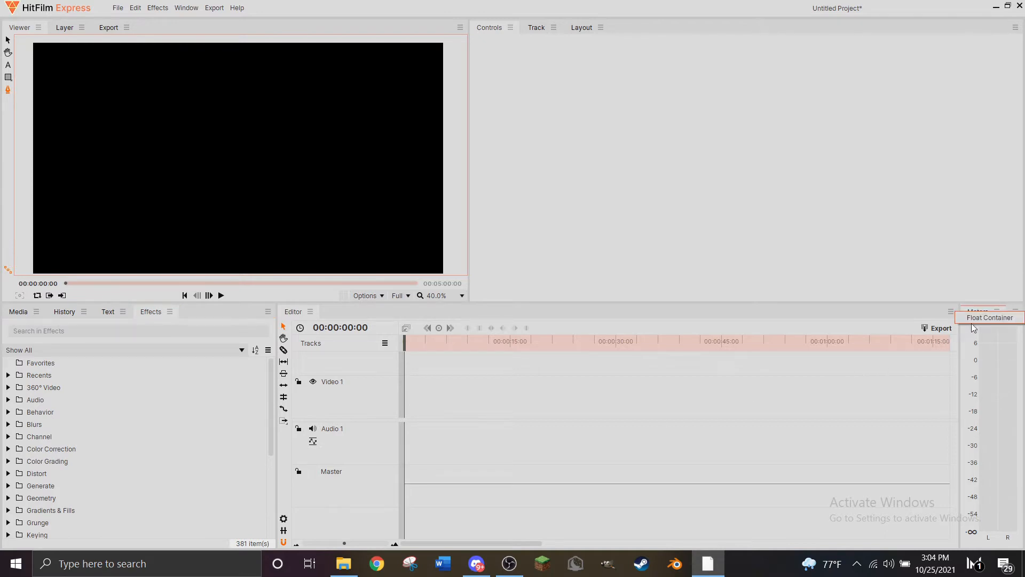
left_click(984, 315)
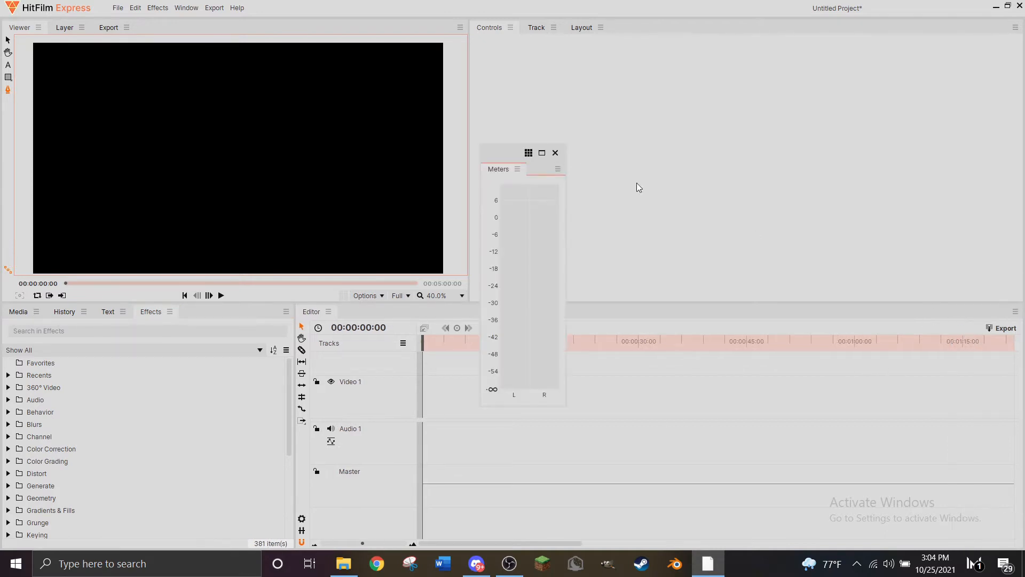
Close the floating Meters window, then restore the Meters panel as a narrow column docked beside the Editor timeline.
left_click(554, 154)
left_click(188, 9)
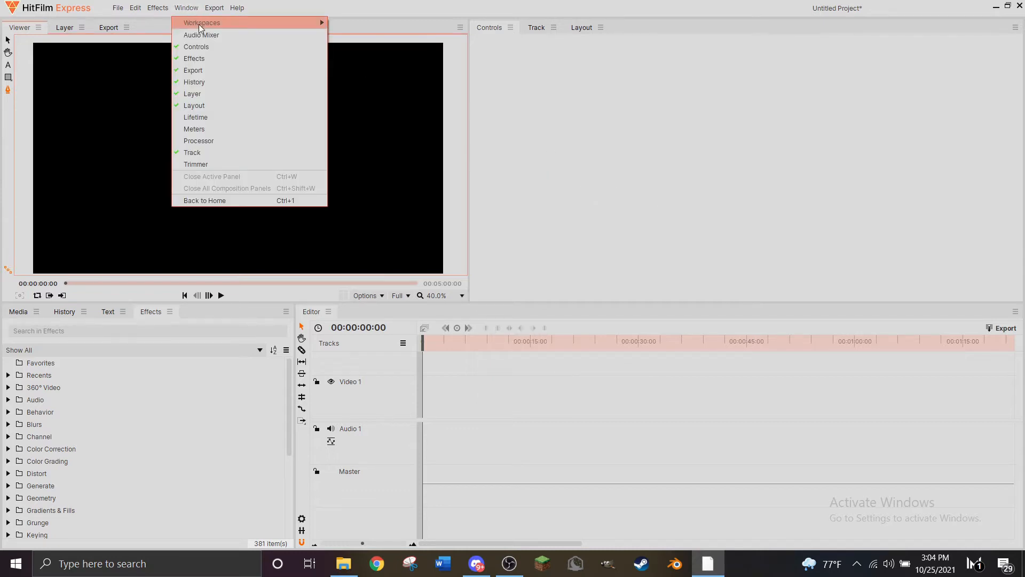
left_click(205, 130)
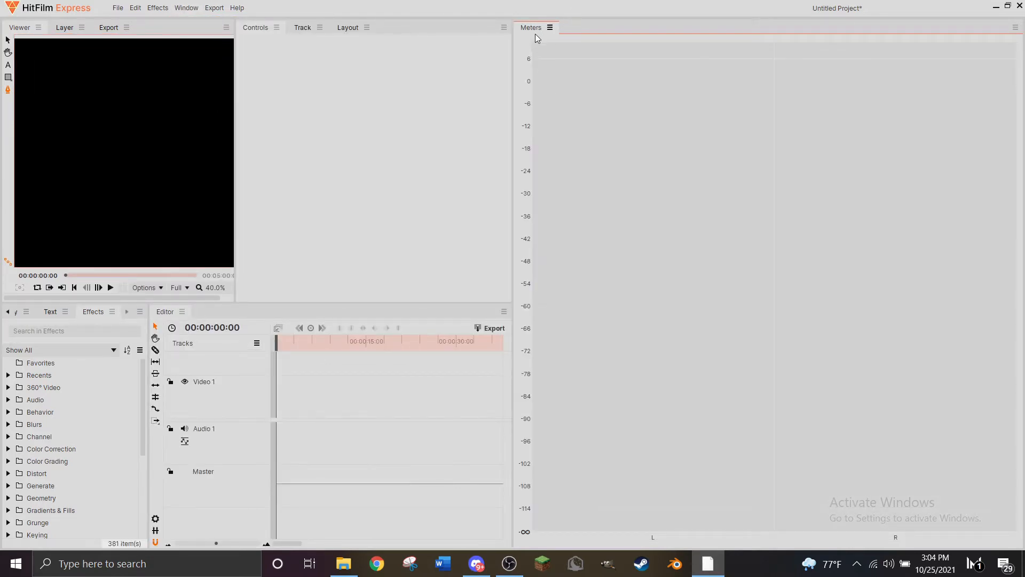
left_click_drag(537, 38, 370, 442)
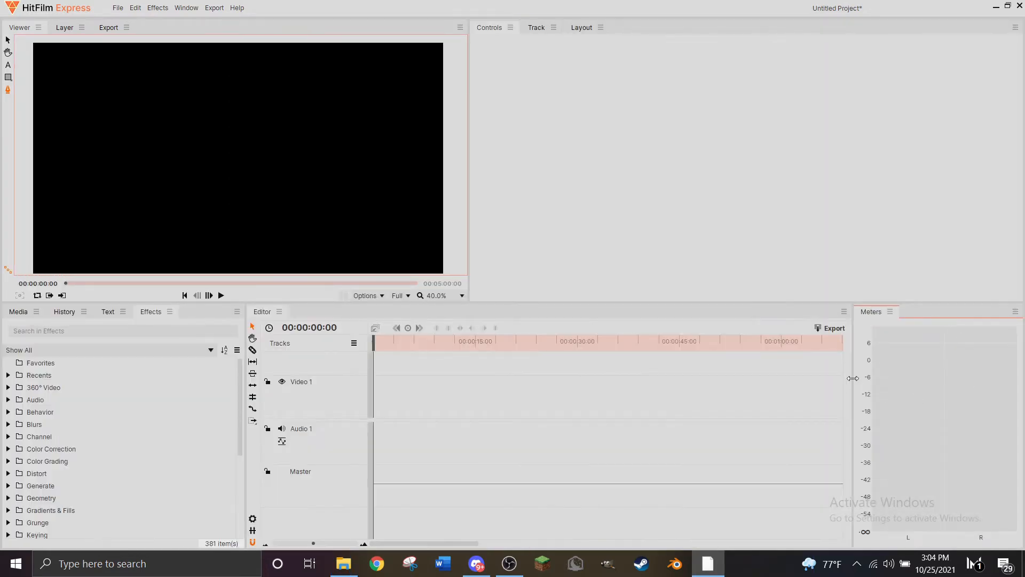
left_click_drag(853, 378, 943, 369)
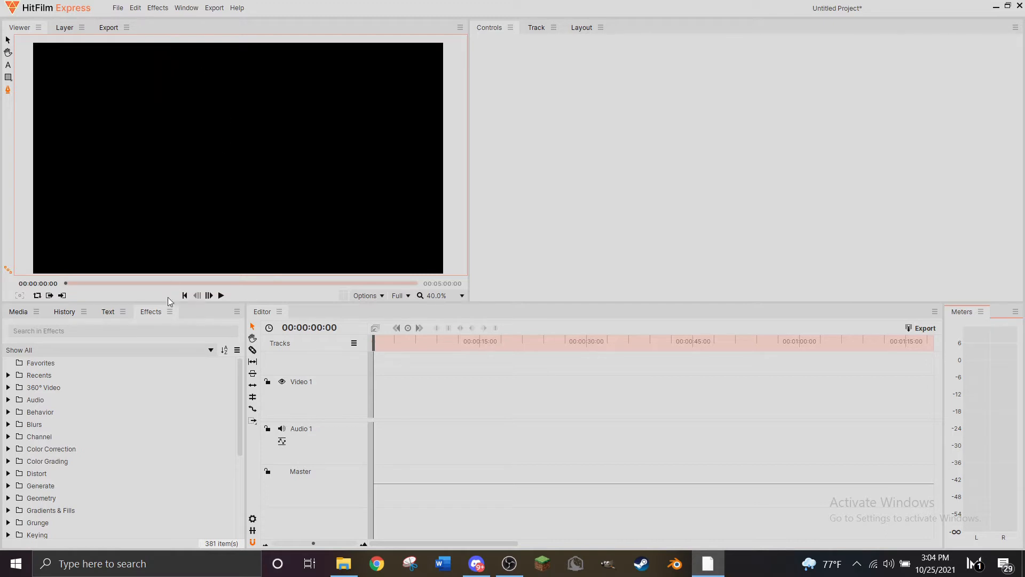
Arrange the upper row as Controls, Viewer and a separate narrow Effects panel, widening the Controls group slightly.
left_click(151, 312)
left_click_drag(154, 312, 780, 172)
left_click_drag(20, 27, 546, 172)
left_click_drag(702, 155, 859, 155)
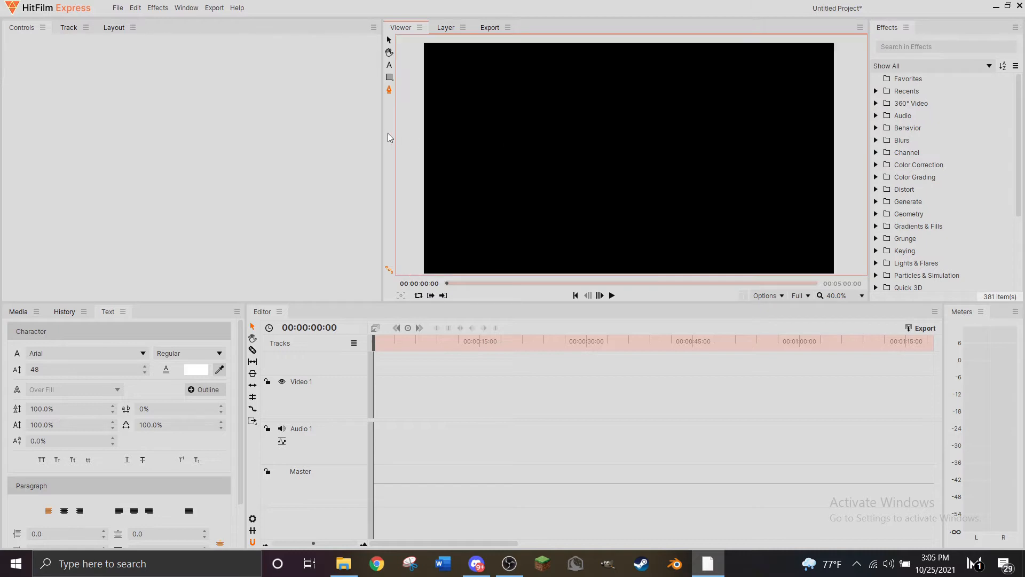
left_click_drag(382, 134, 414, 135)
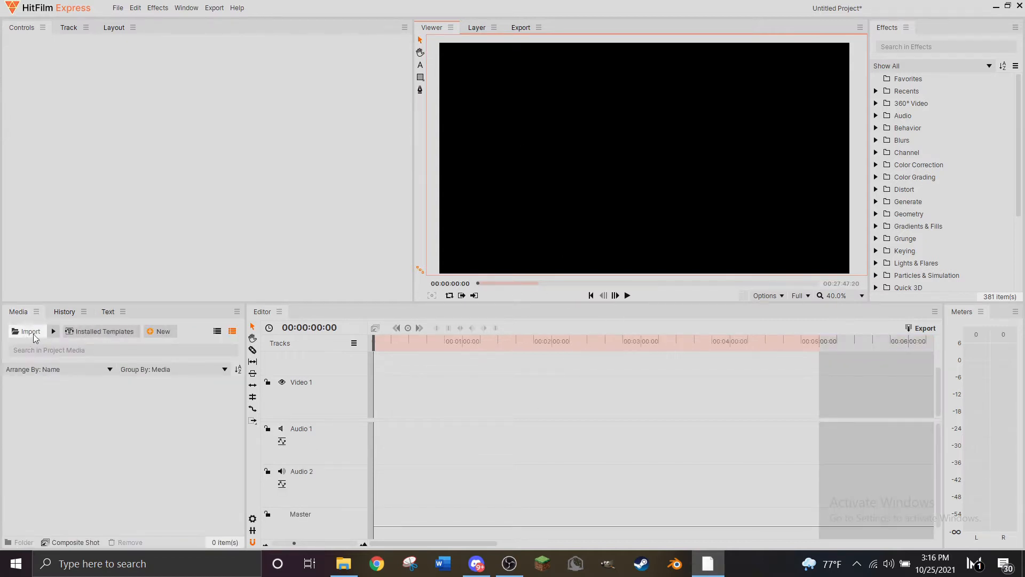
left_click(31, 332)
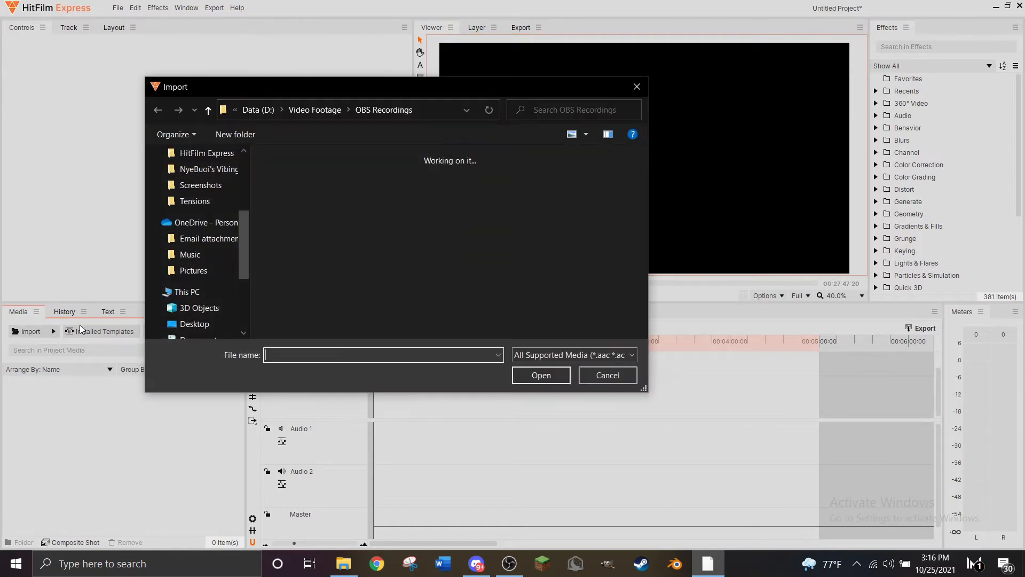
scroll(510, 202, "down", 10)
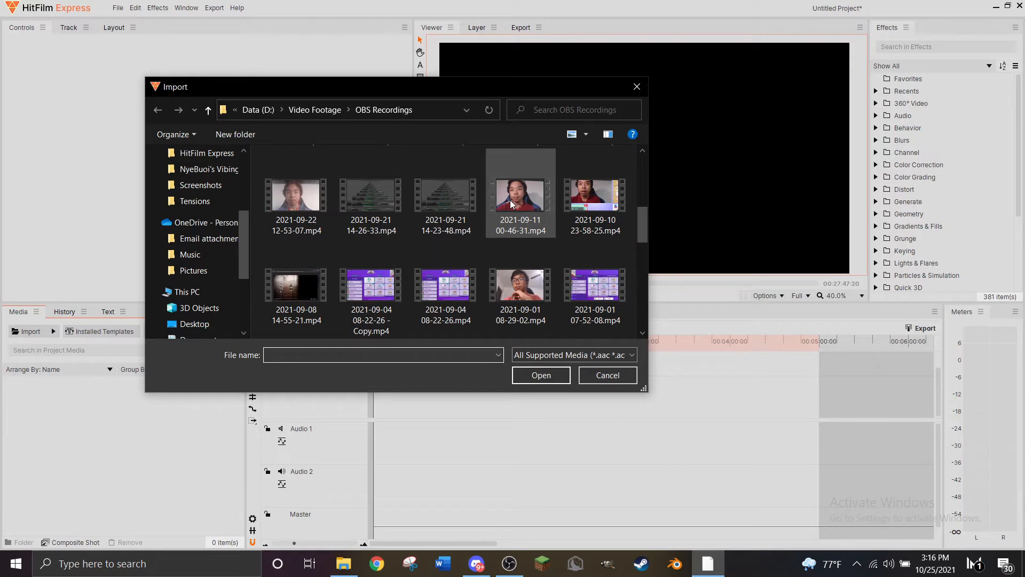
scroll(509, 218, "down", 1)
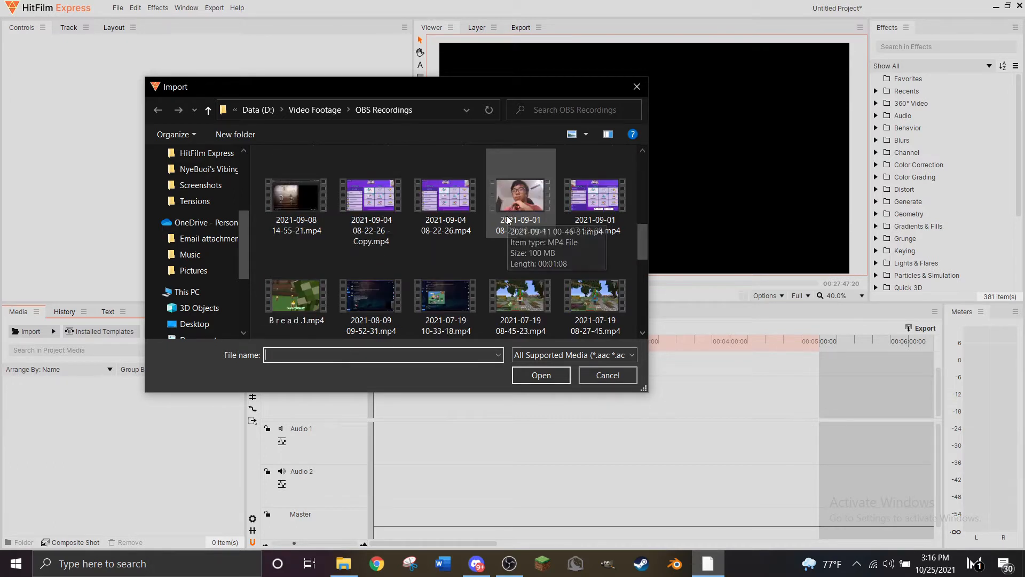
scroll(458, 258, "down", 3)
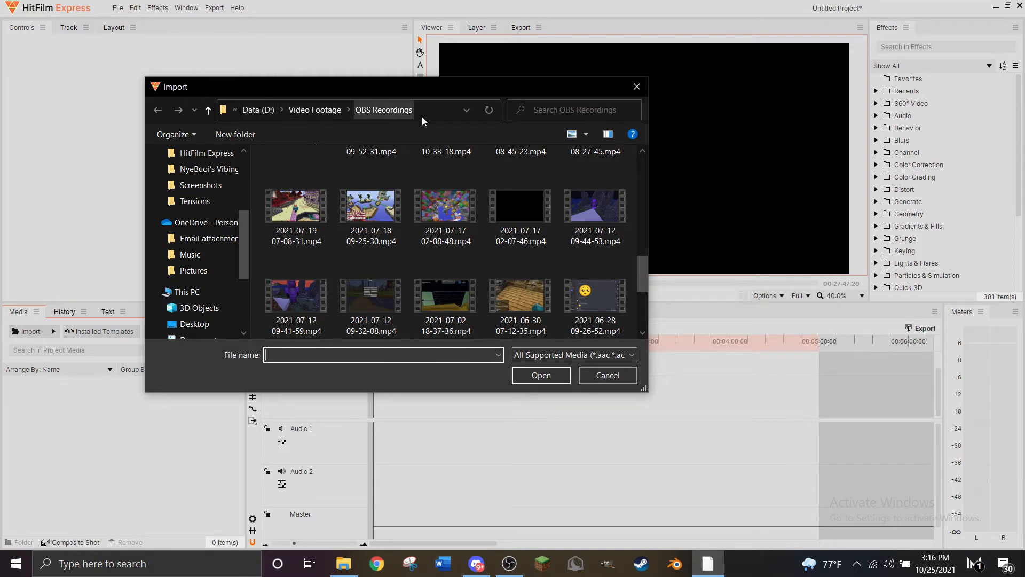
scroll(553, 279, "down", 1)
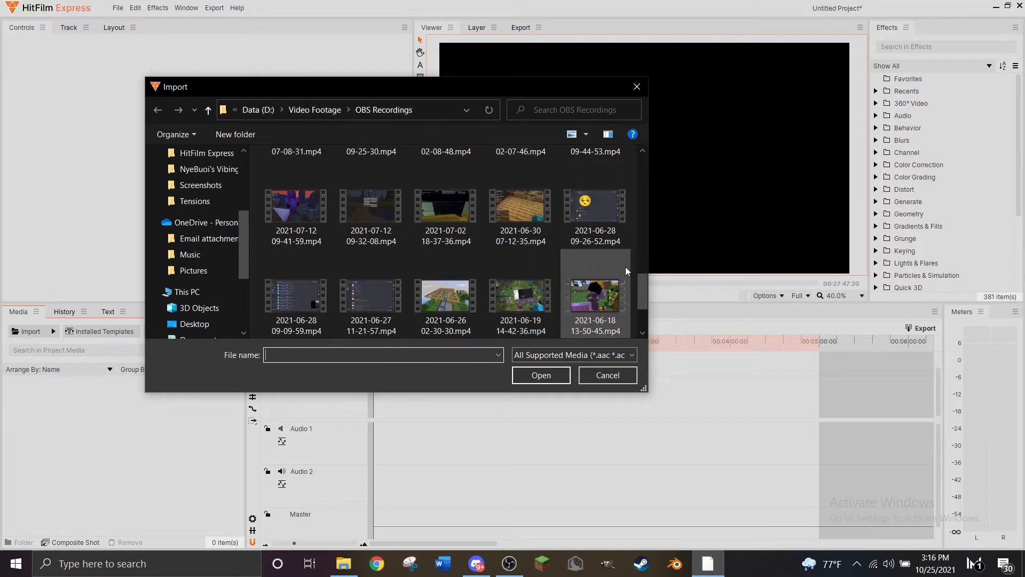
scroll(579, 239, "down", 1)
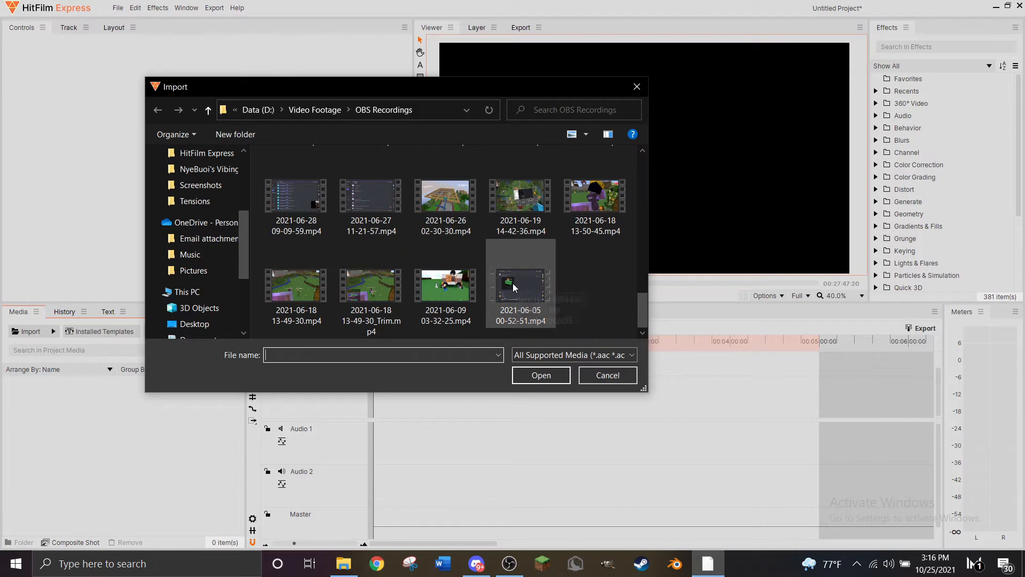
scroll(514, 283, "up", 3)
scroll(512, 287, "up", 2)
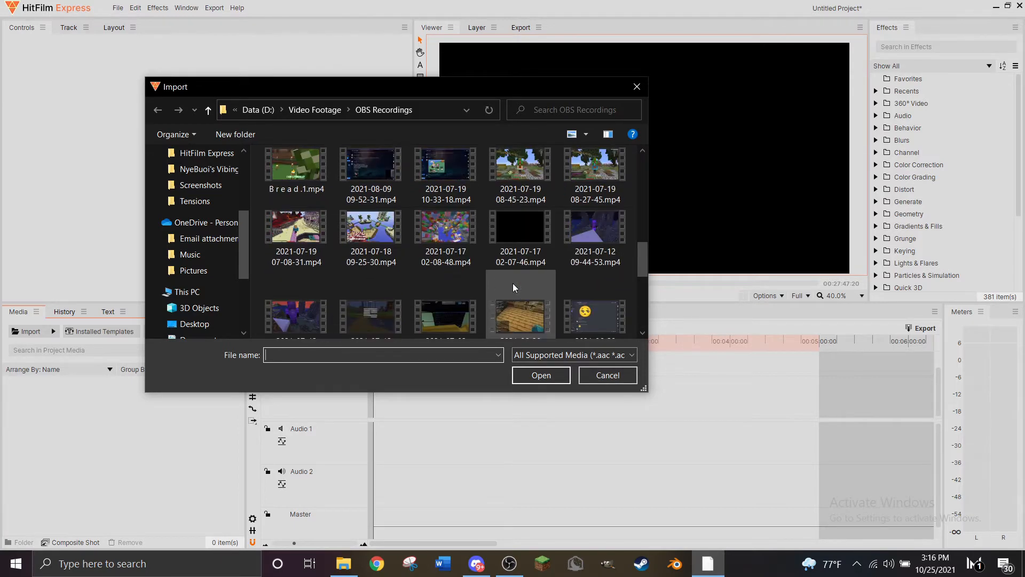
scroll(341, 240, "up", 2)
left_click(299, 180)
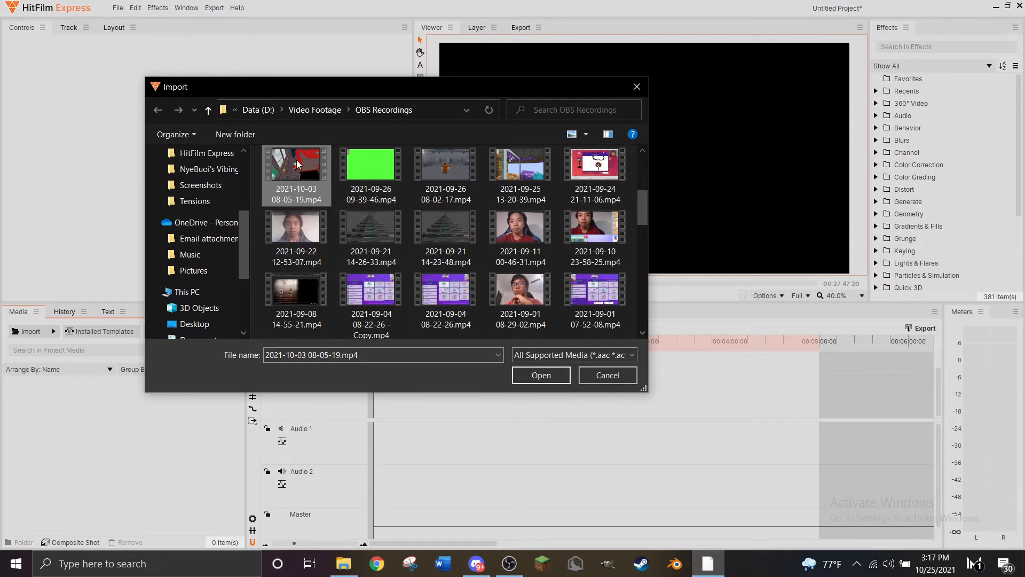
left_click(541, 375)
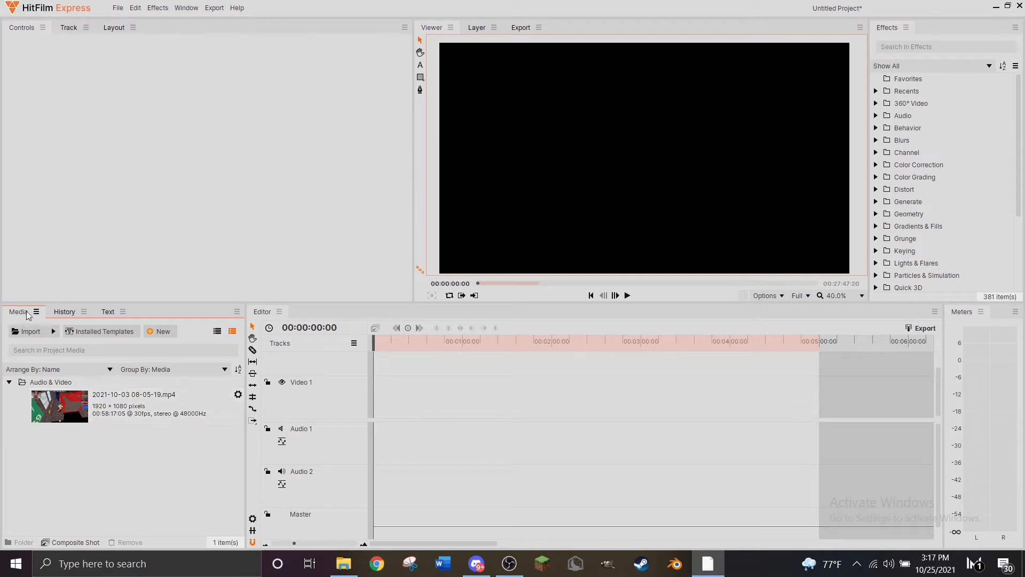
Duplicate the imported clip in the project media and set the copy's audio stream to Audio 2 - Track3.
left_click(145, 414)
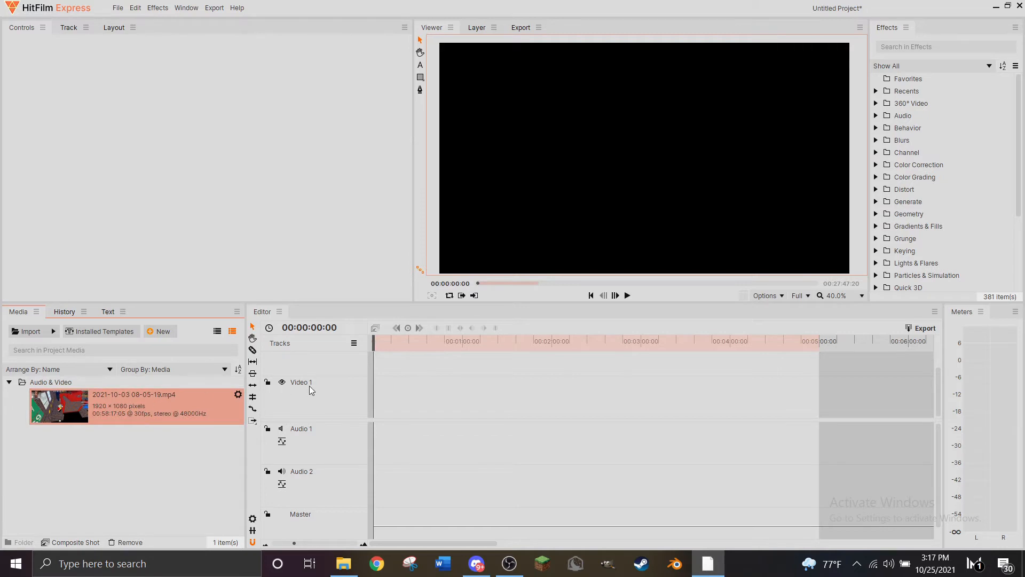
key("ctrl+v")
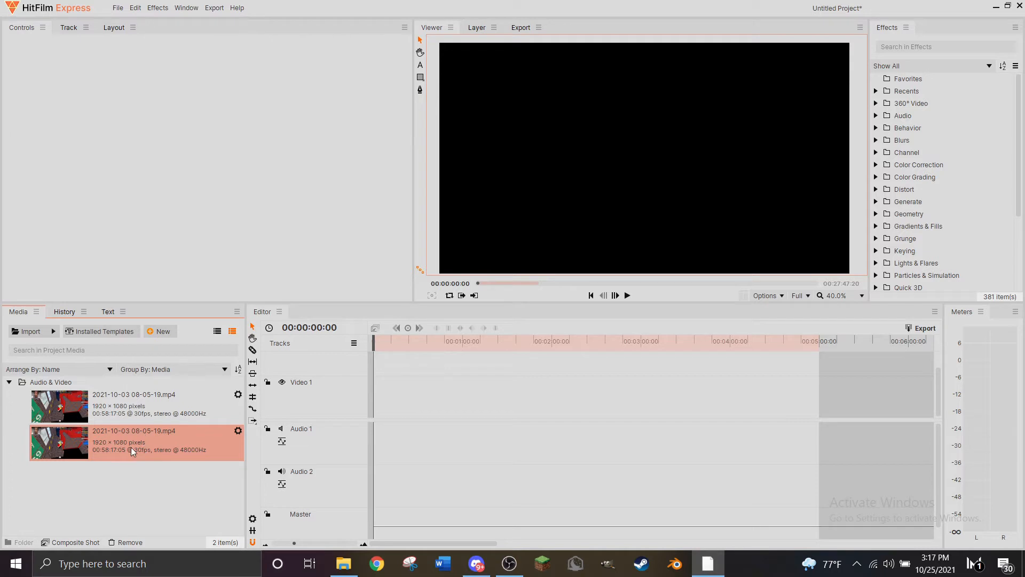
right_click(133, 452)
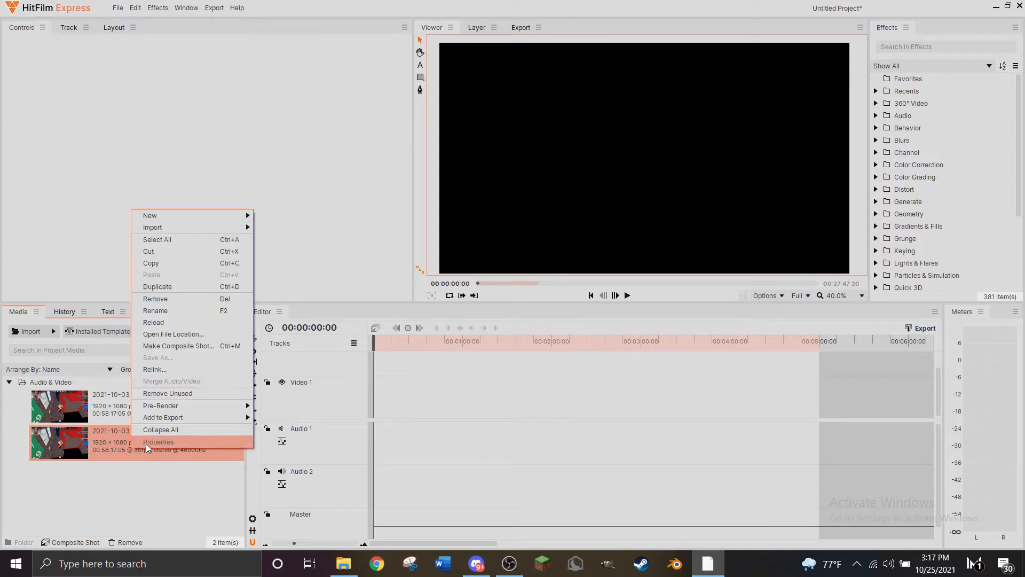
left_click(148, 442)
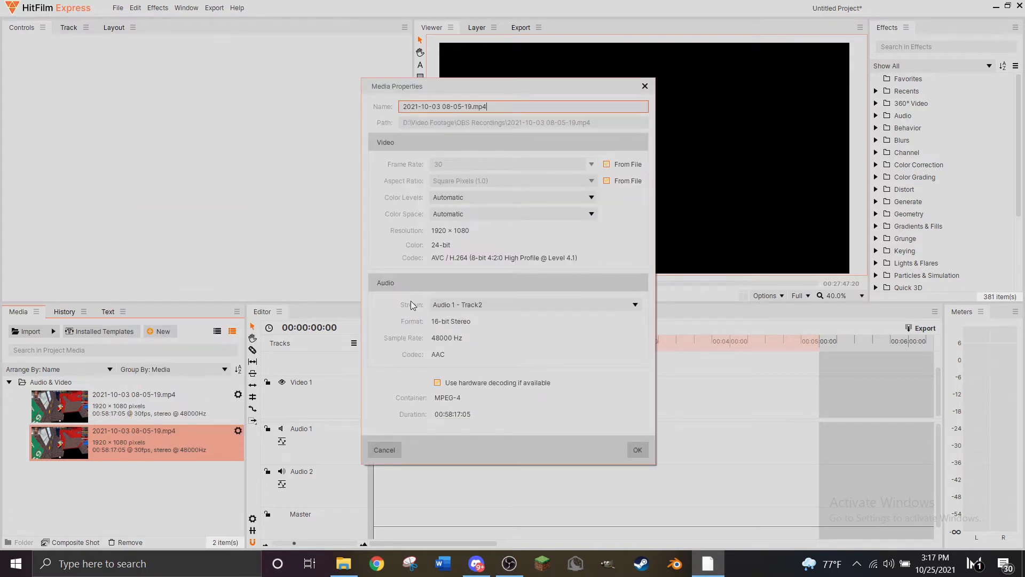
left_click(451, 309)
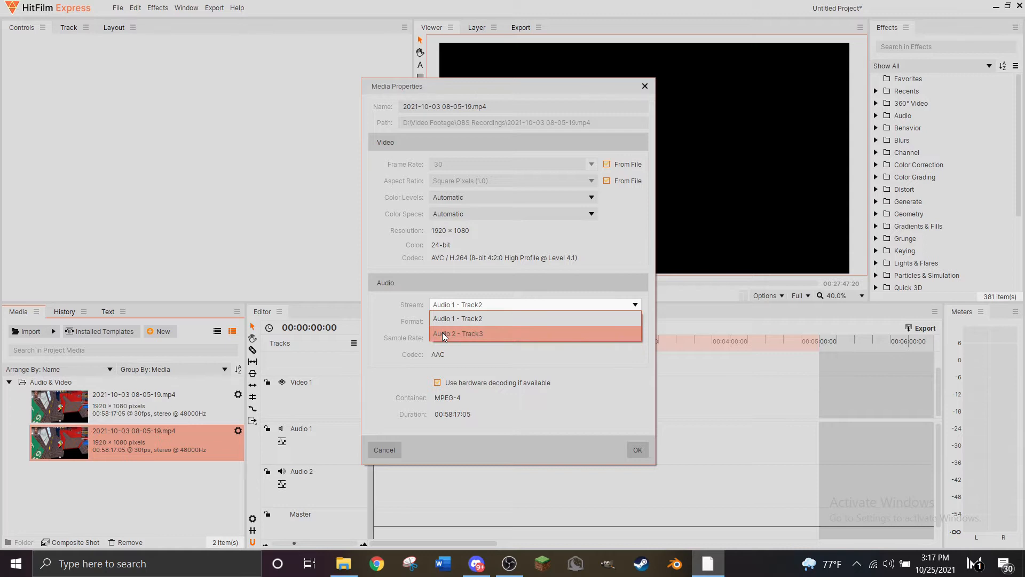
left_click(443, 334)
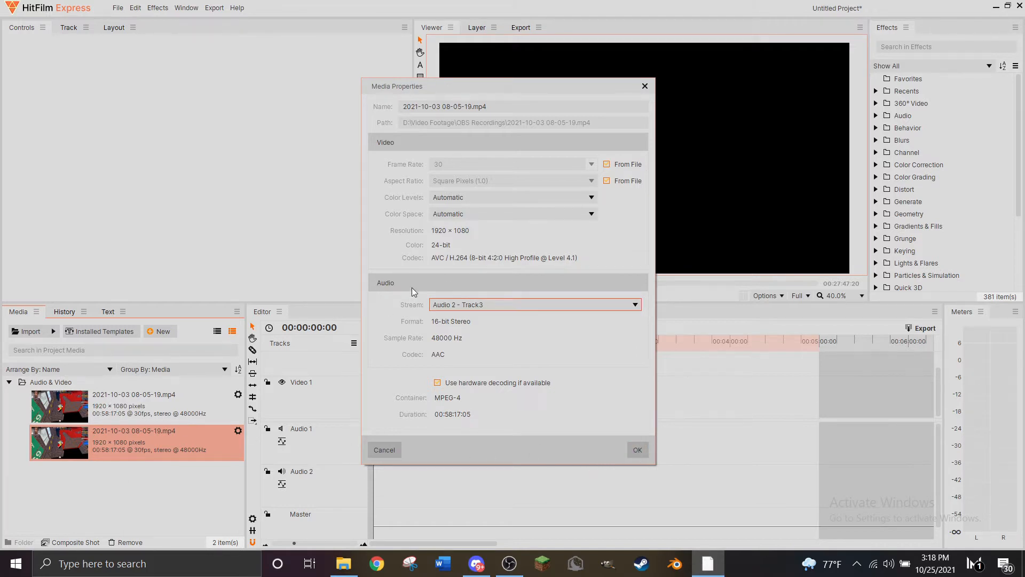
left_click(483, 305)
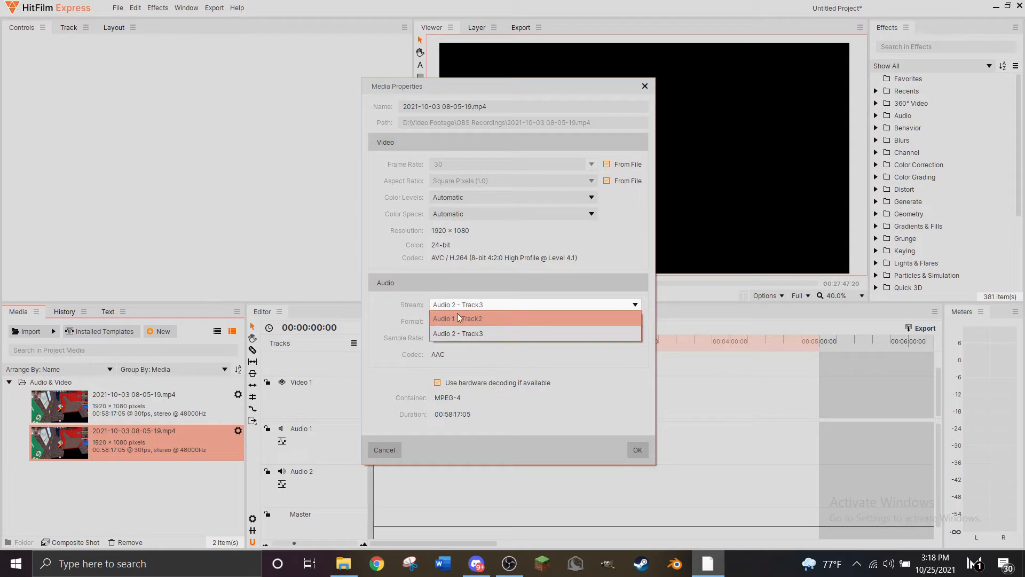
left_click(551, 390)
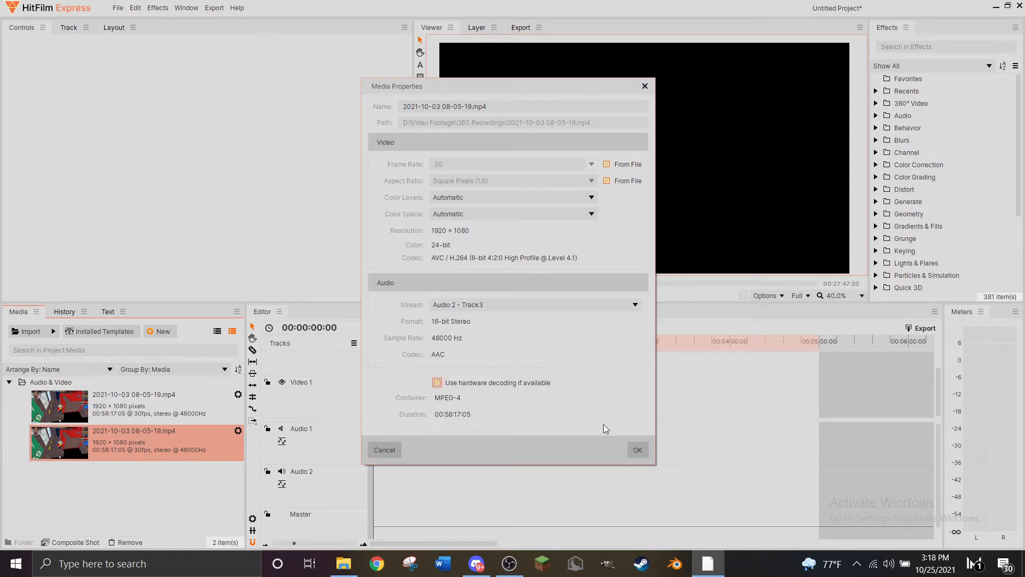
left_click(637, 450)
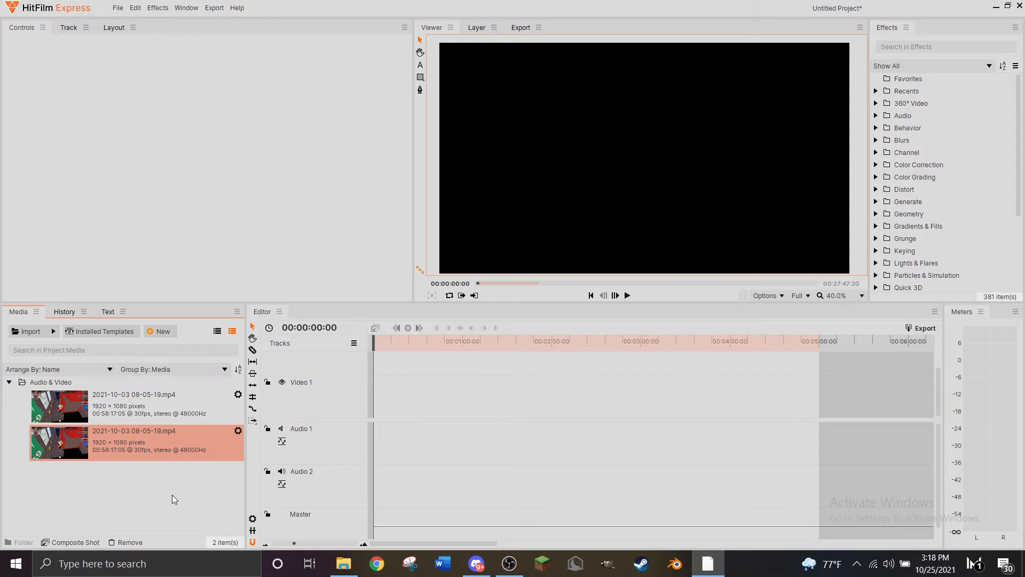
Place both media clips on the timeline and stack the second at the start on Video 2 and Audio 2.
left_click_drag(172, 494, 379, 393)
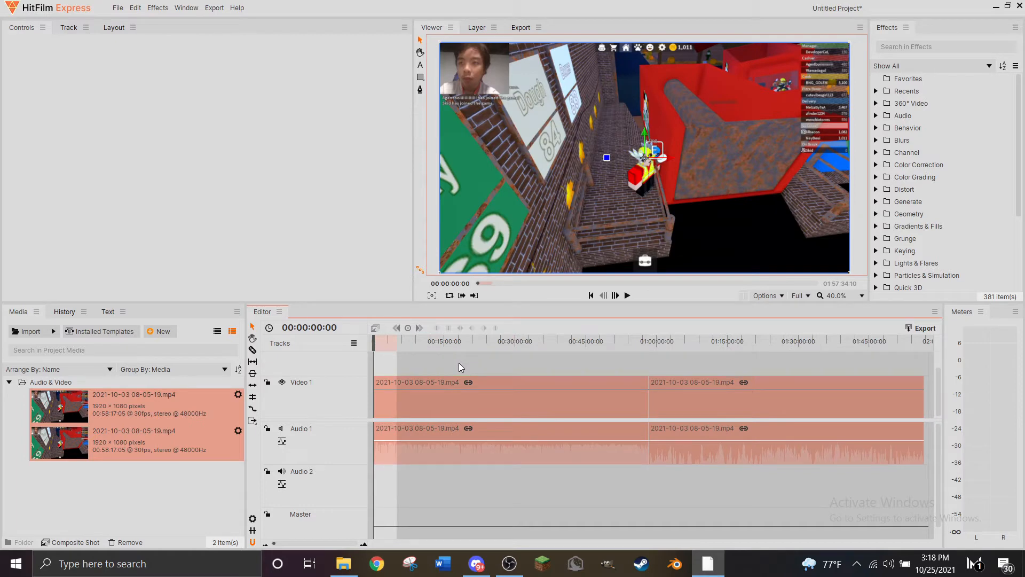
left_click(460, 367)
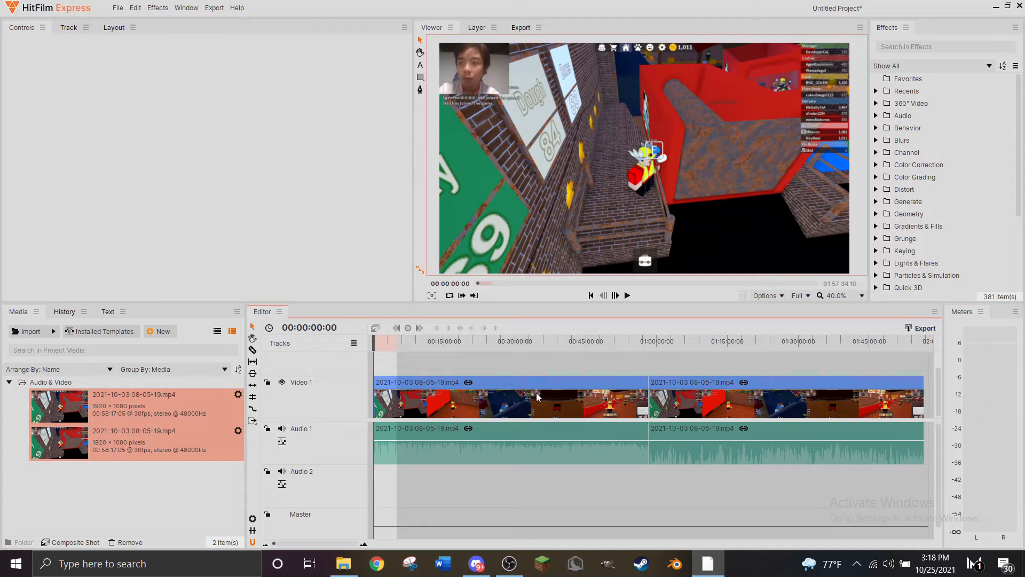
left_click(682, 406)
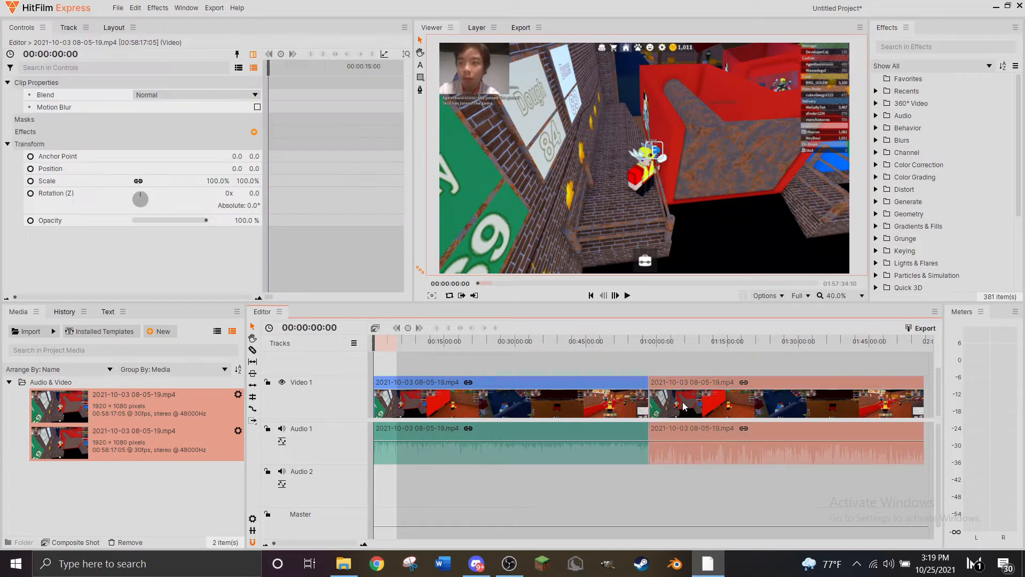
left_click_drag(674, 406, 384, 376)
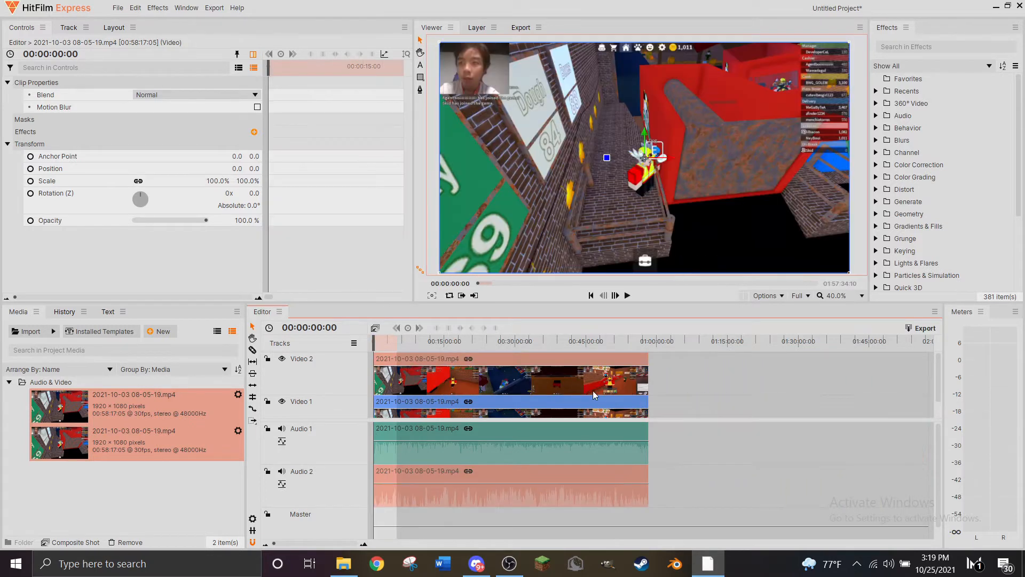
Compare the Audio 1 and Audio 2 clips, and extend the timeline's work area past the clips to a duration of 01:03:33:18.
left_click(450, 435)
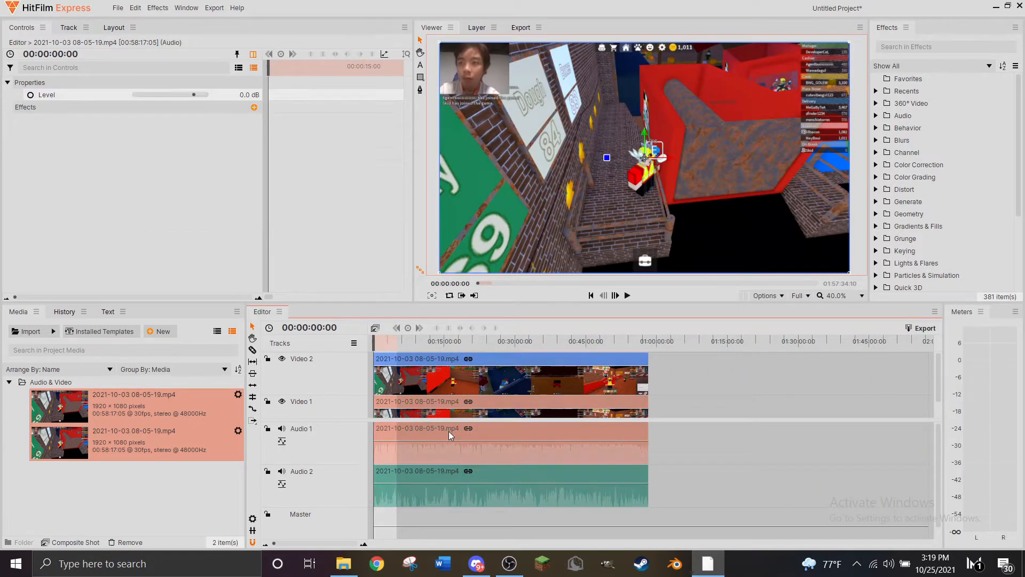
left_click(446, 474)
left_click(444, 437)
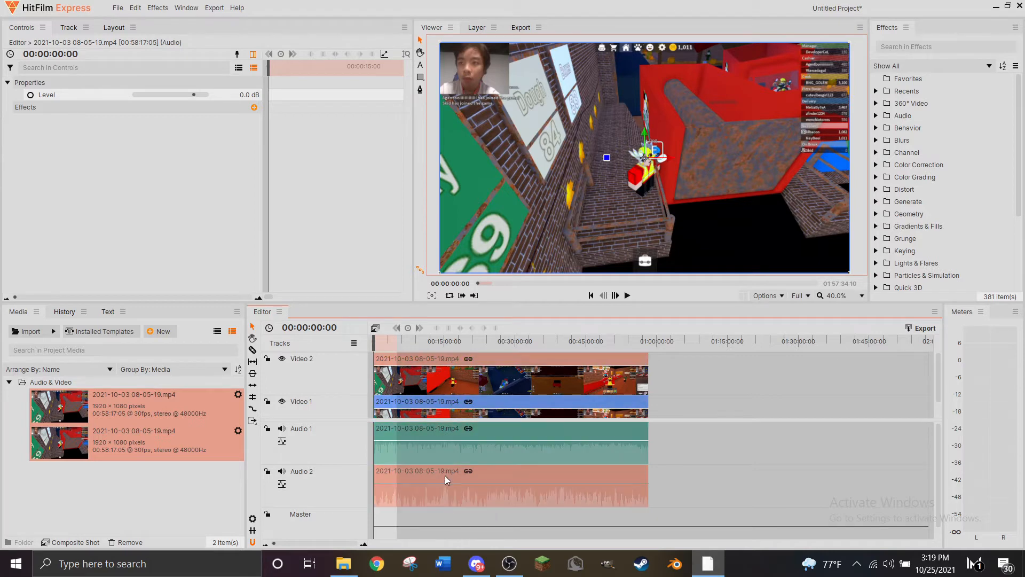
left_click(457, 434)
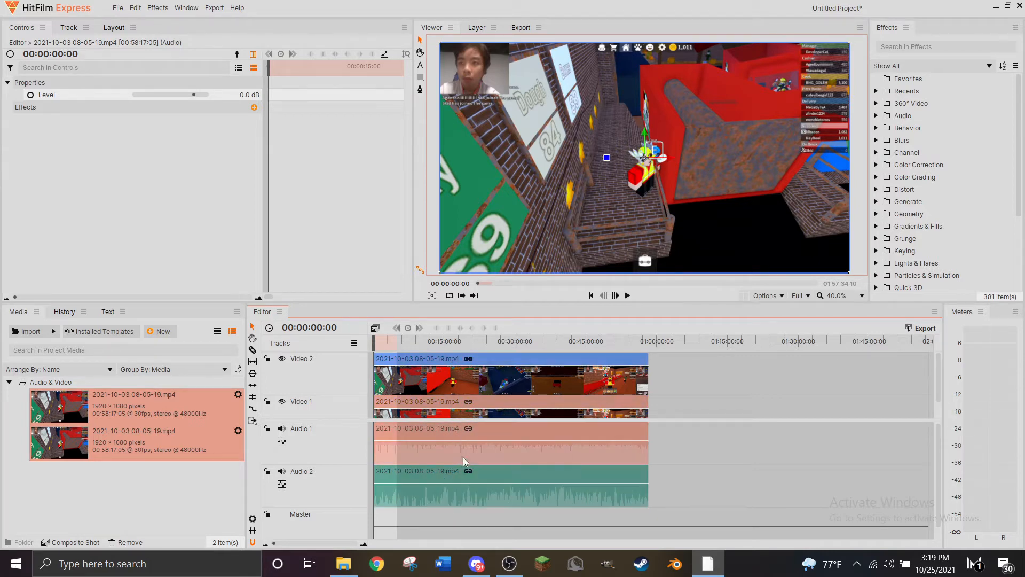
left_click(465, 471)
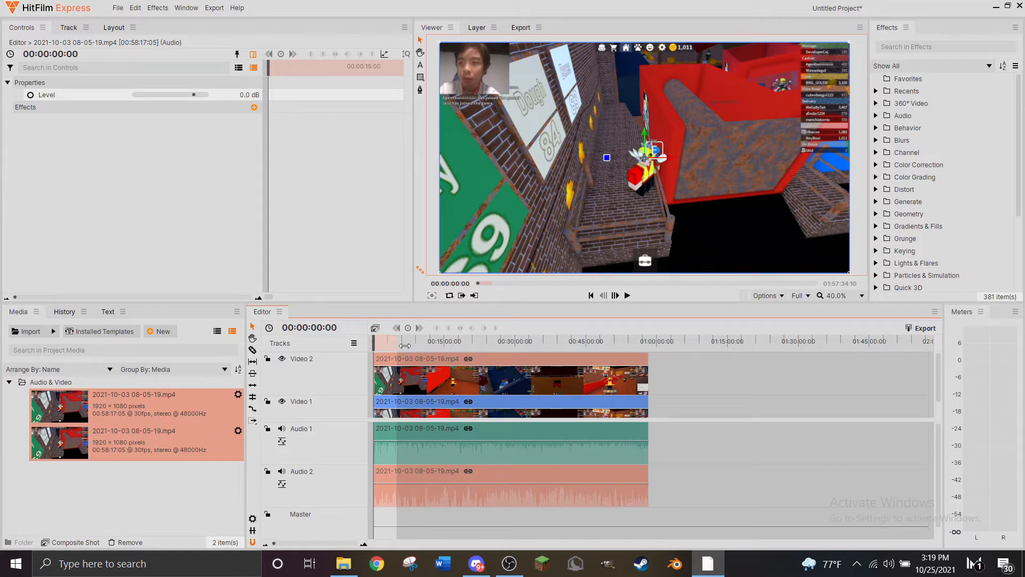
left_click_drag(395, 341, 672, 360)
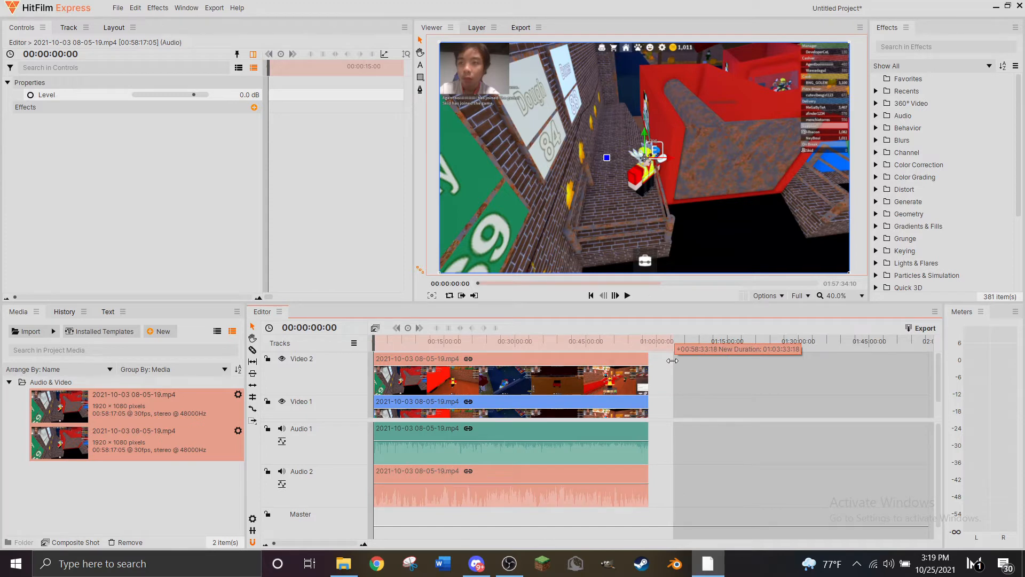
left_click_drag(672, 360, 672, 361)
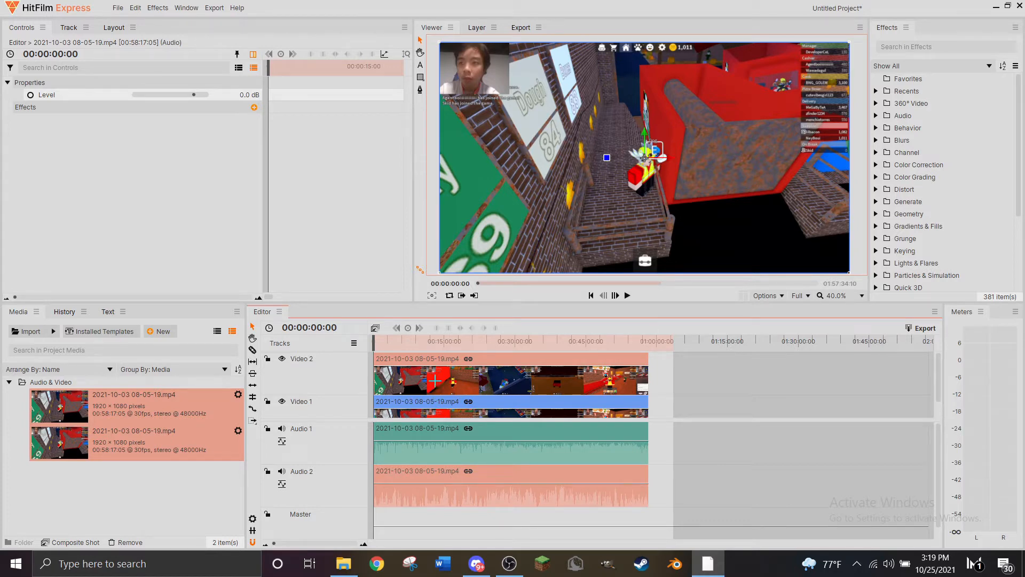
Unlink the Video 2 clip from its Audio 2 clip on the timeline and clear the selection.
key("ctrl+u")
right_click(497, 368)
left_click(505, 375)
right_click(502, 381)
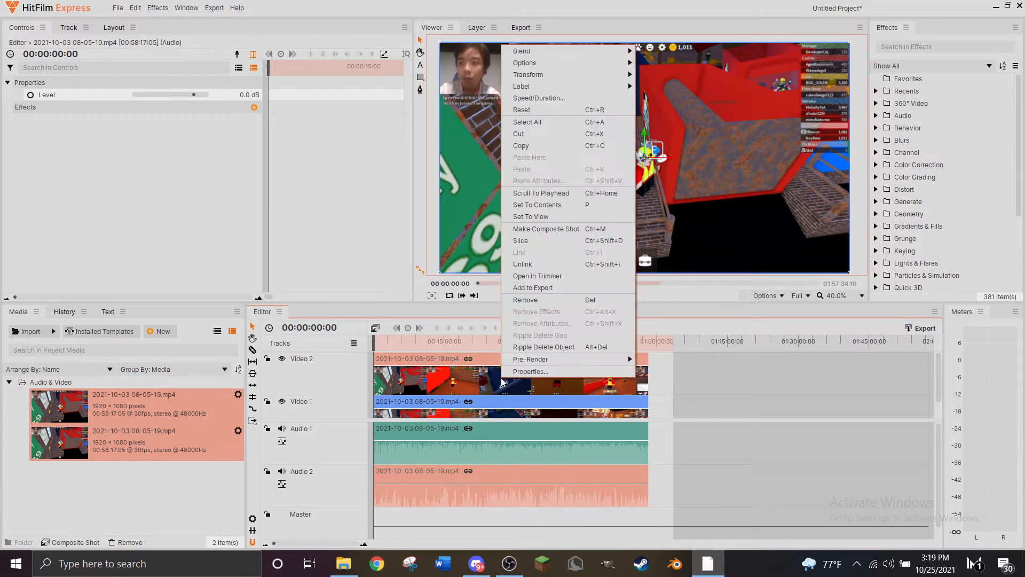
left_click(537, 268)
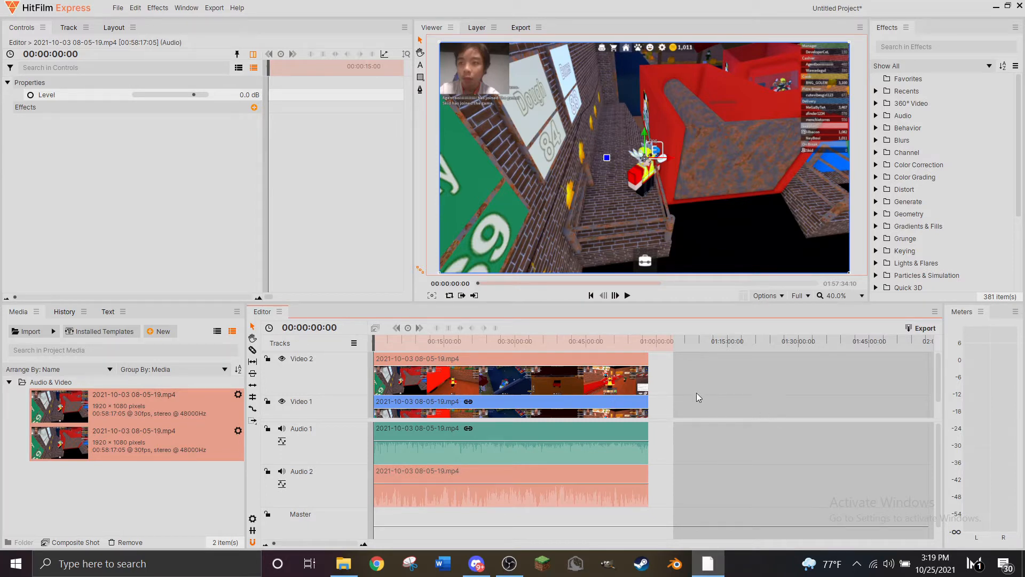
left_click(742, 380)
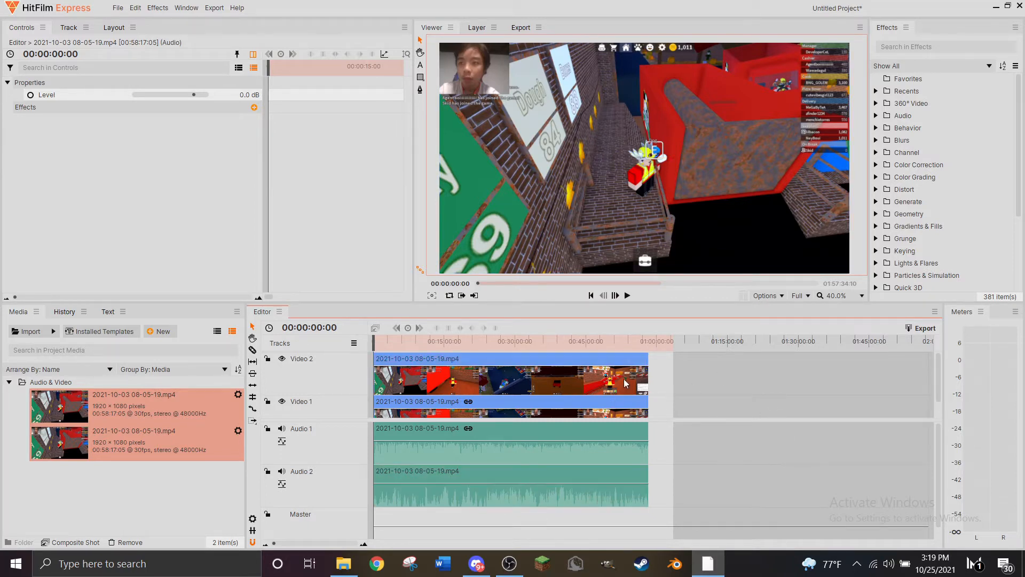
Delete the unlinked duplicate video clip on Video 2, keeping its audio clip on Audio 2.
left_click(418, 388)
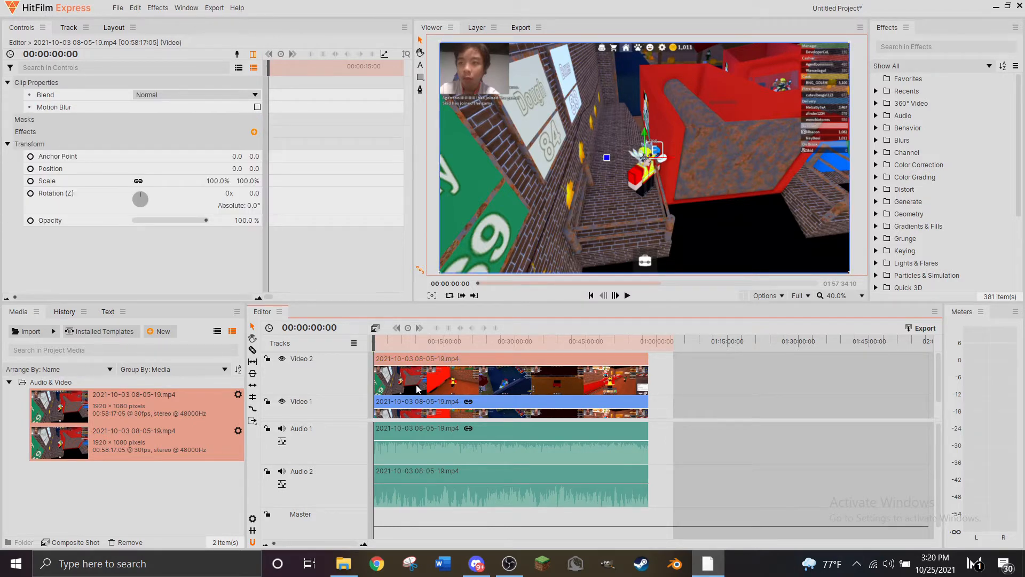
key("Delete")
scroll(620, 374, "down", 2)
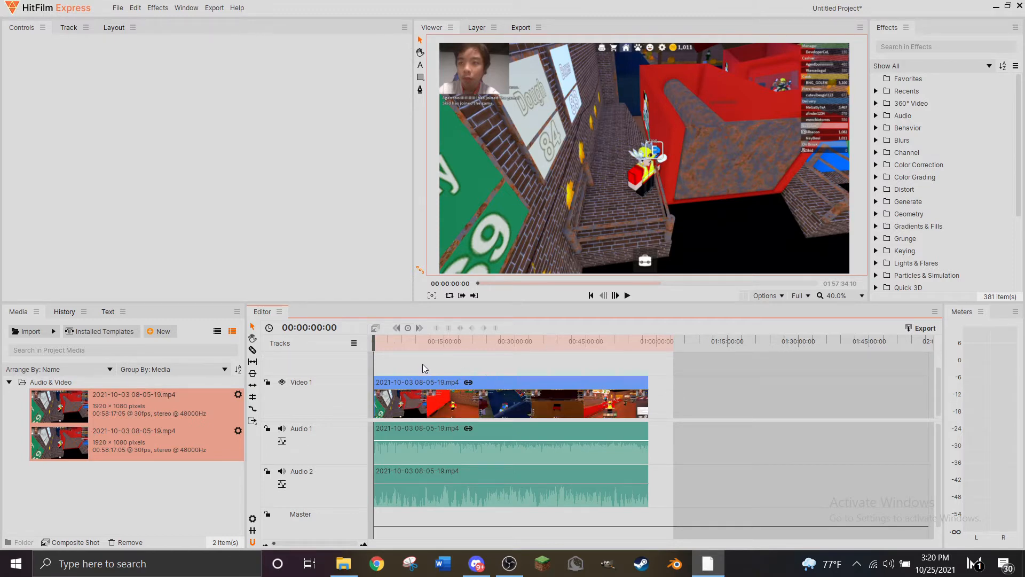
scroll(424, 366, "up", 2)
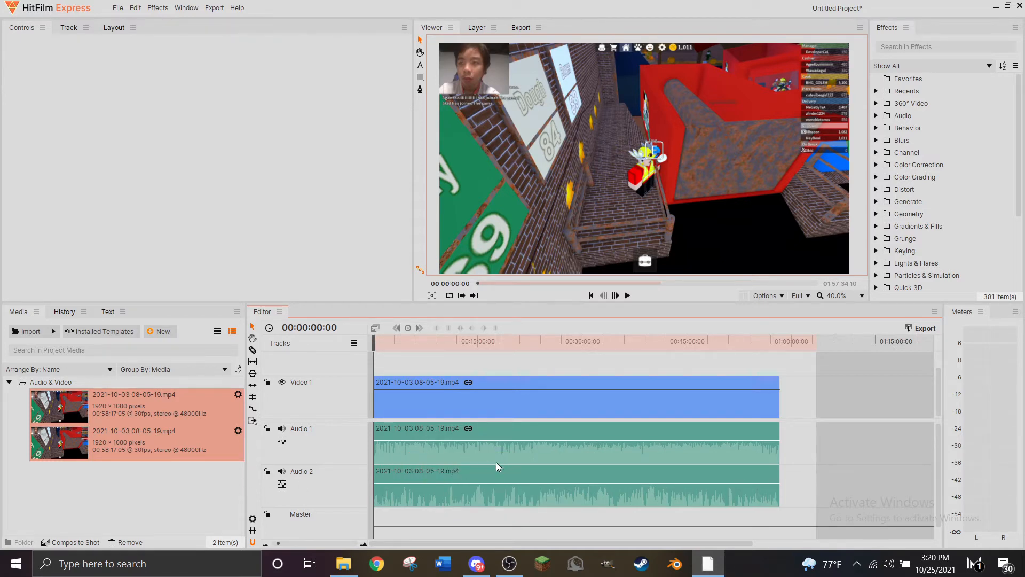
Mute Audio 1, play the start of the timeline to hear only Audio 2 up to 00:00:05:12, and unmute Audio 1.
left_click(433, 458)
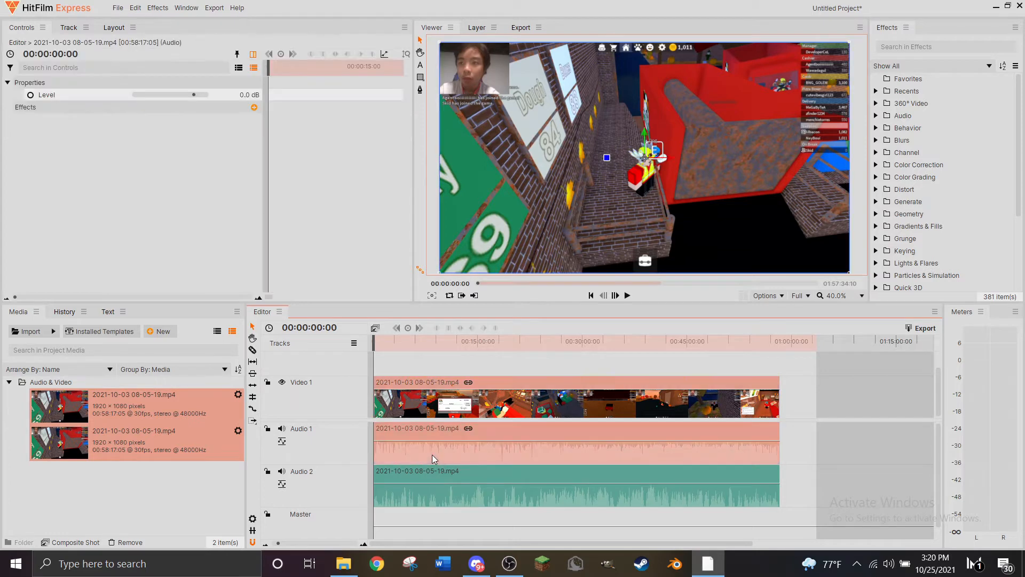
left_click(437, 477)
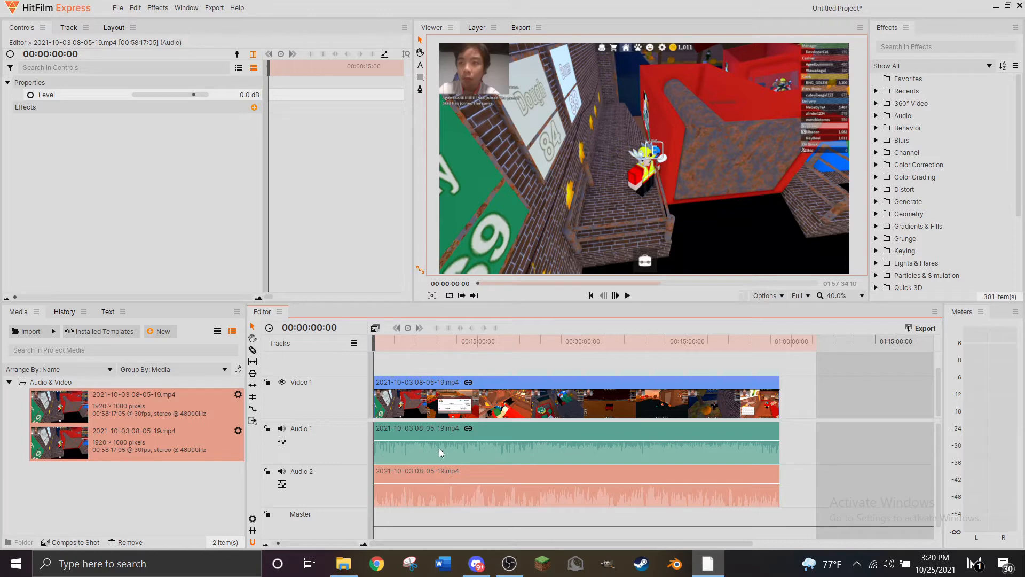
left_click(401, 459)
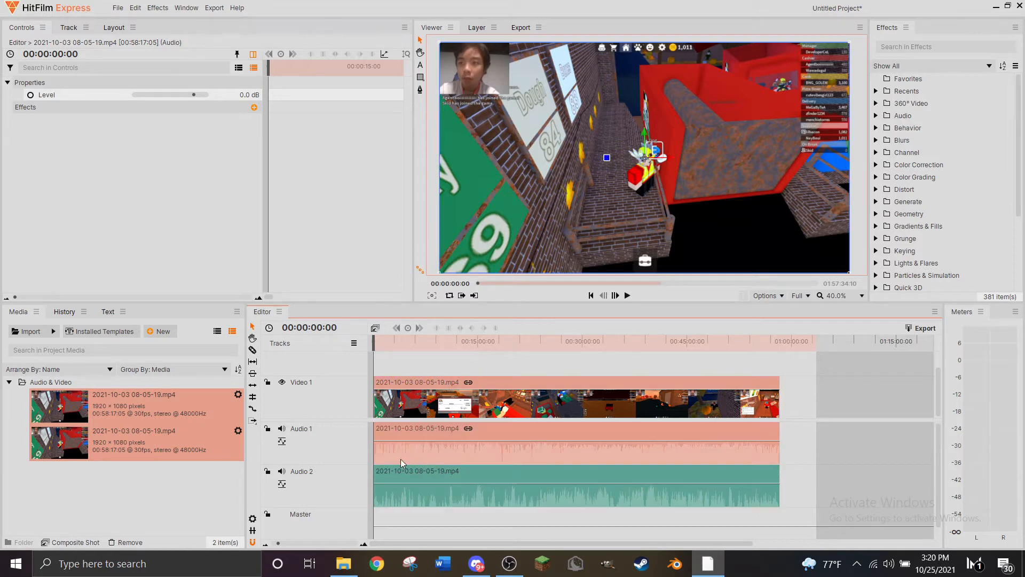
left_click(451, 475)
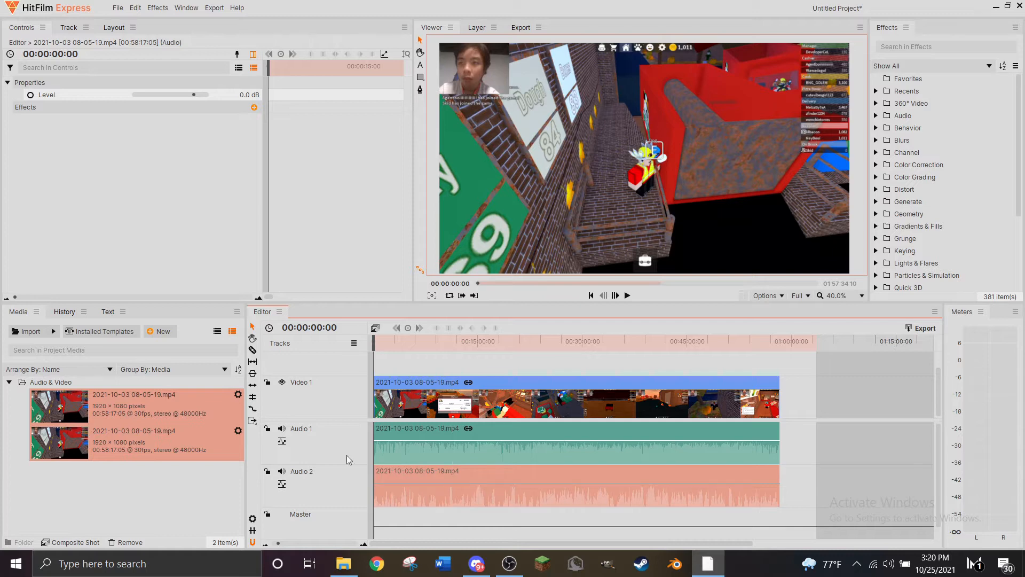
left_click(281, 428)
key("space")
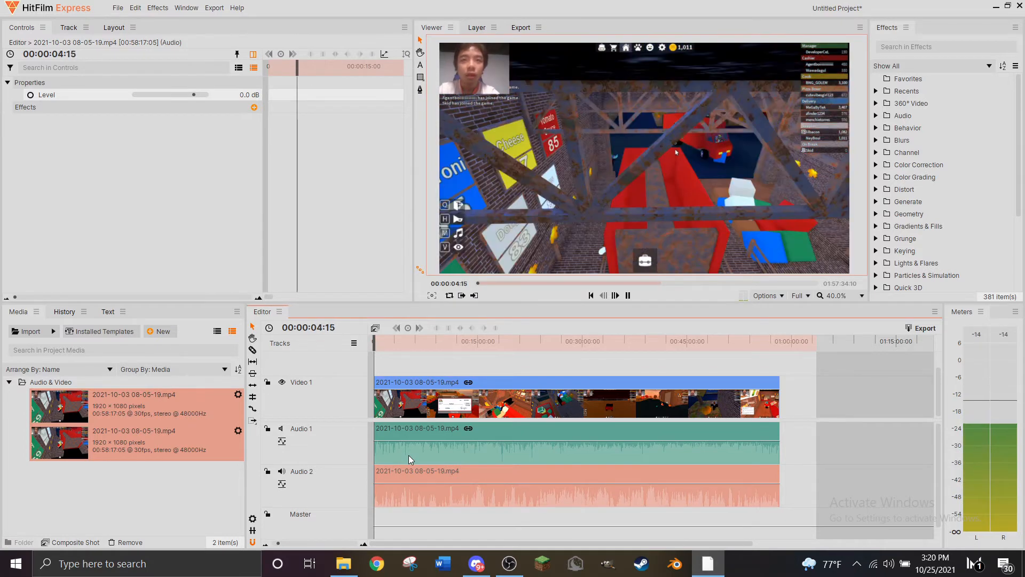
key("space")
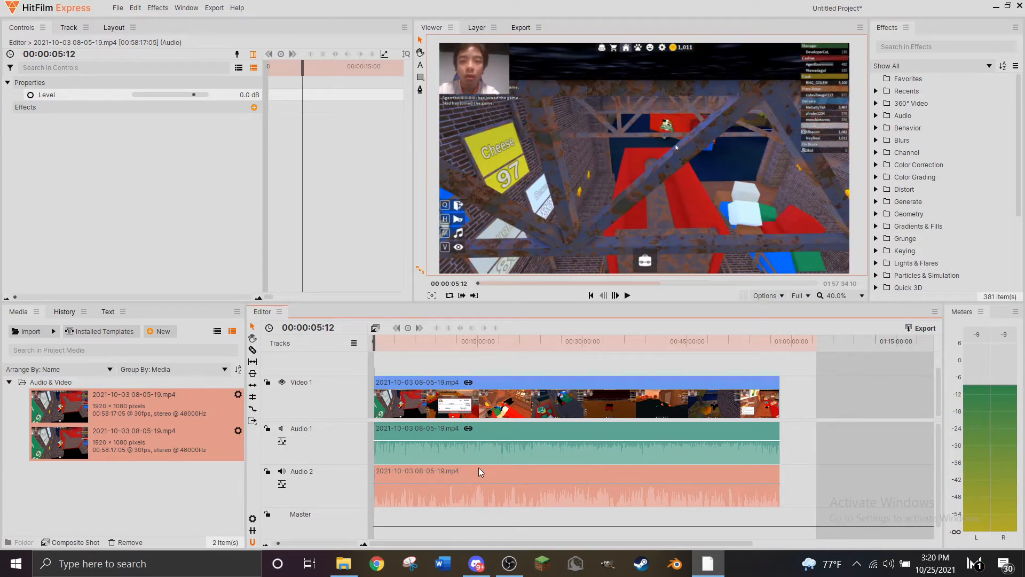
left_click(281, 428)
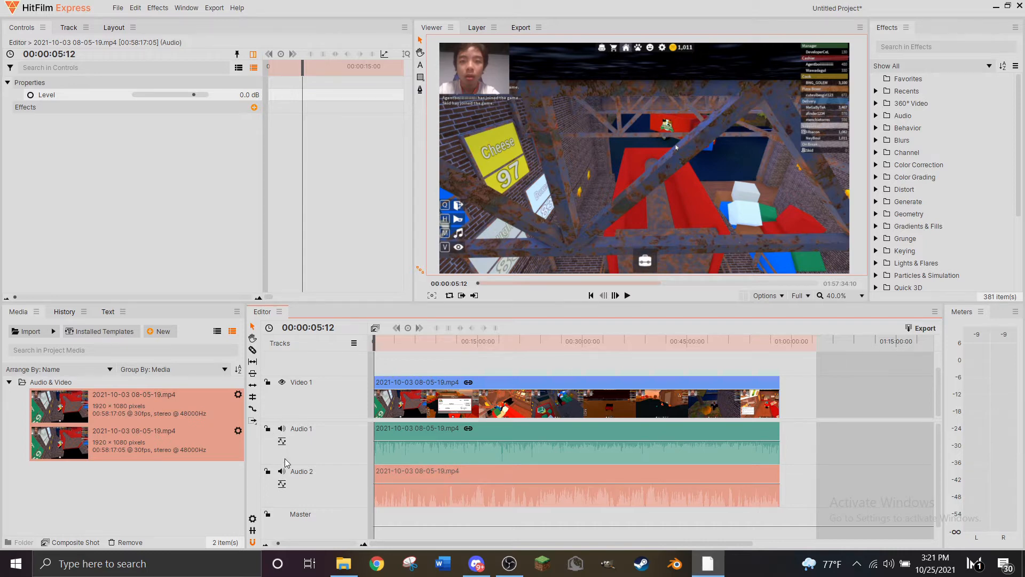
Mute Audio 2 and continue playback to 00:00:12:02 to hear only Audio 1.
left_click(281, 471)
key("space")
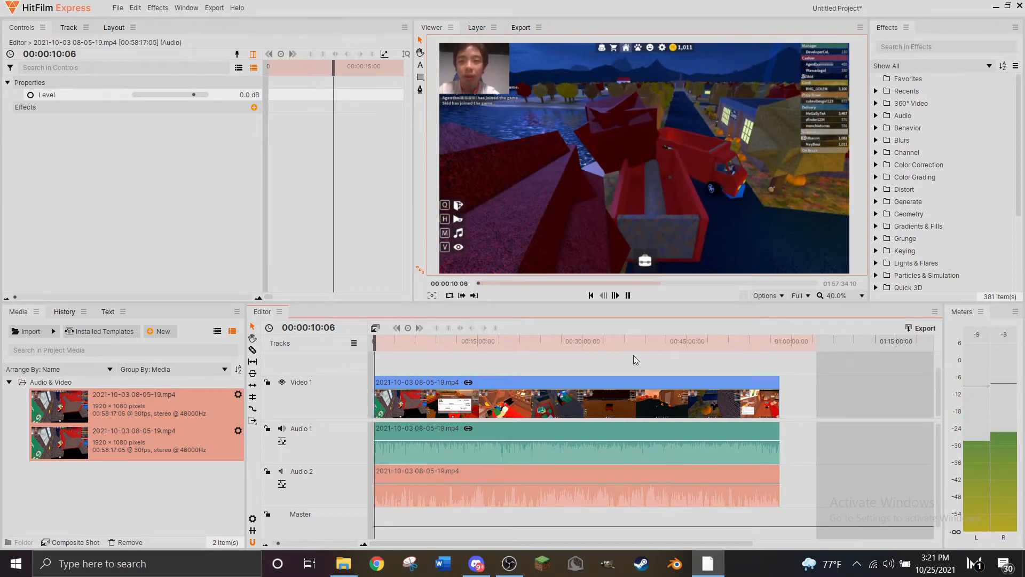
key("space")
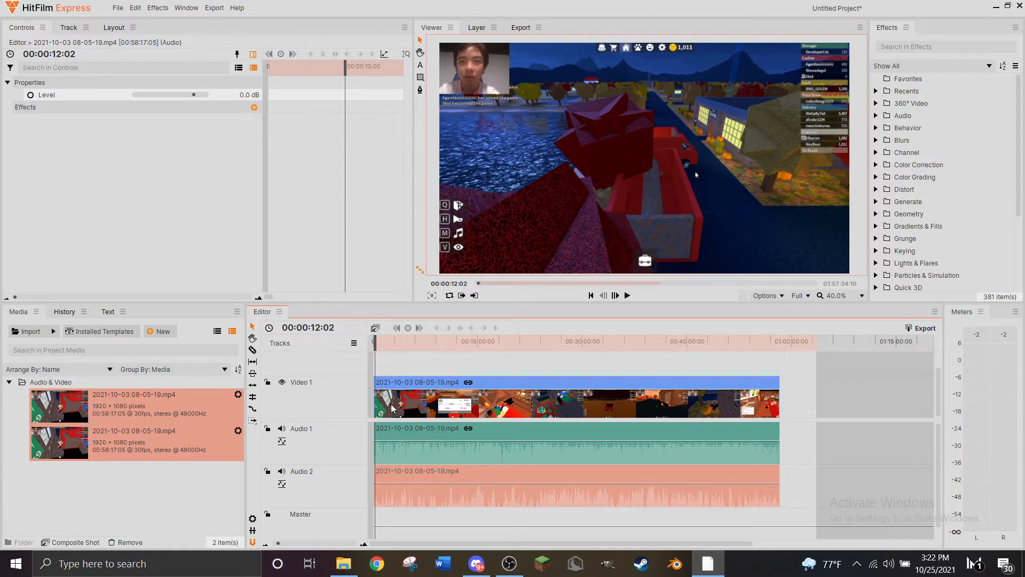
Examine the audio waveforms in detail and play the timeline from 00:00:00:00 to 00:00:05:00.
scroll(392, 409, "up", 5)
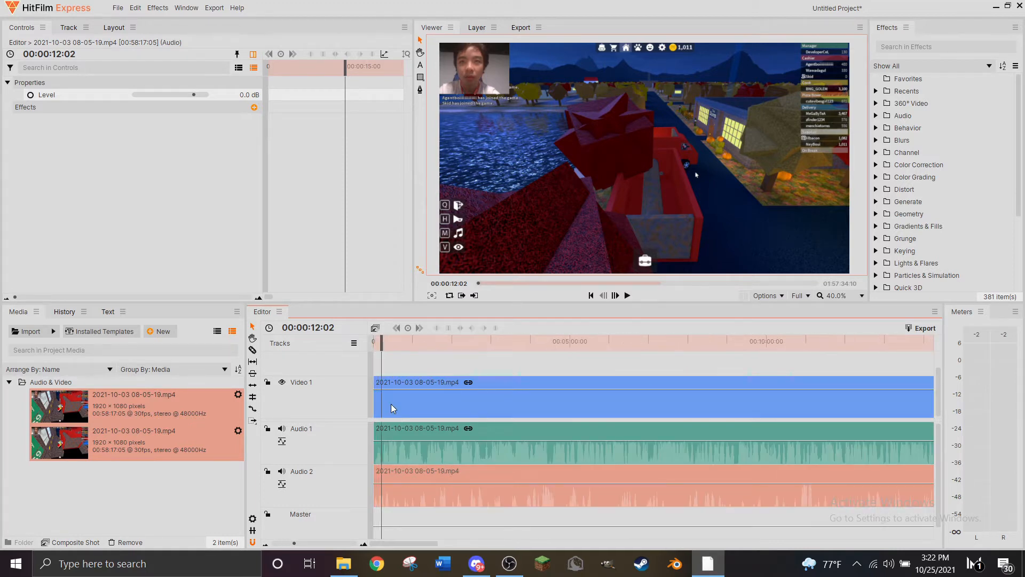
scroll(391, 408, "up", 3)
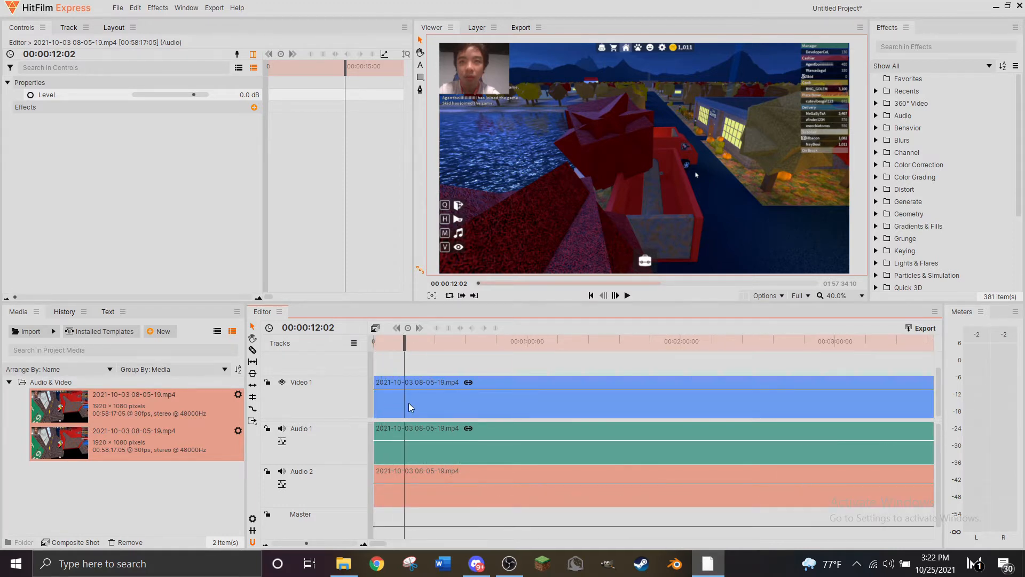
scroll(408, 406, "up", 2)
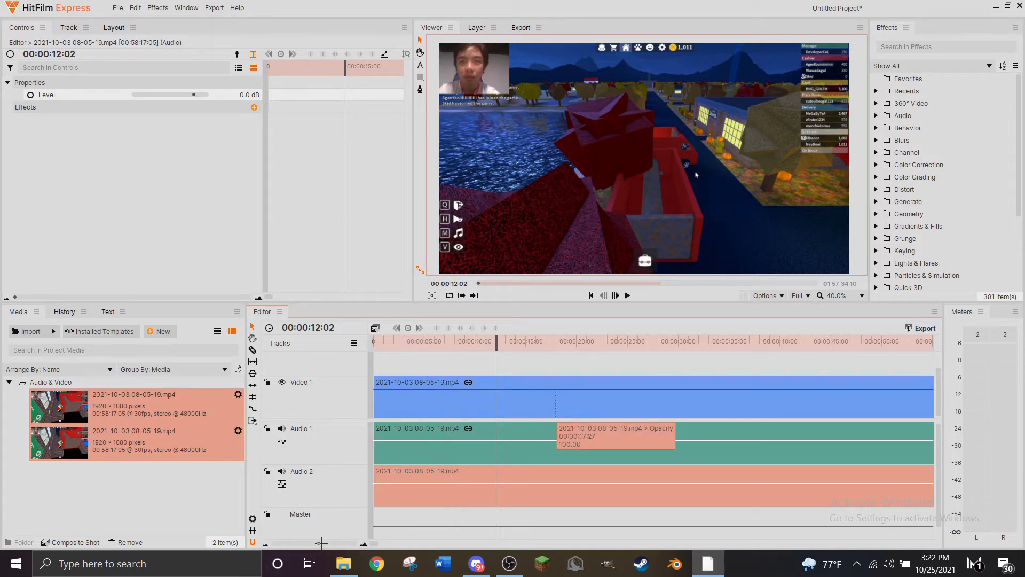
left_click_drag(319, 542, 331, 546)
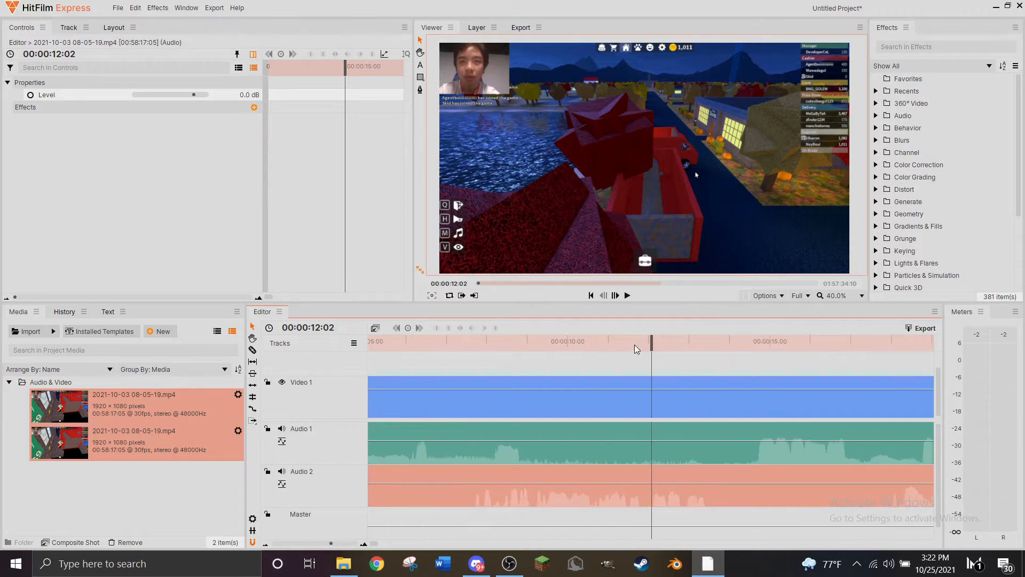
scroll(588, 385, "down", 3)
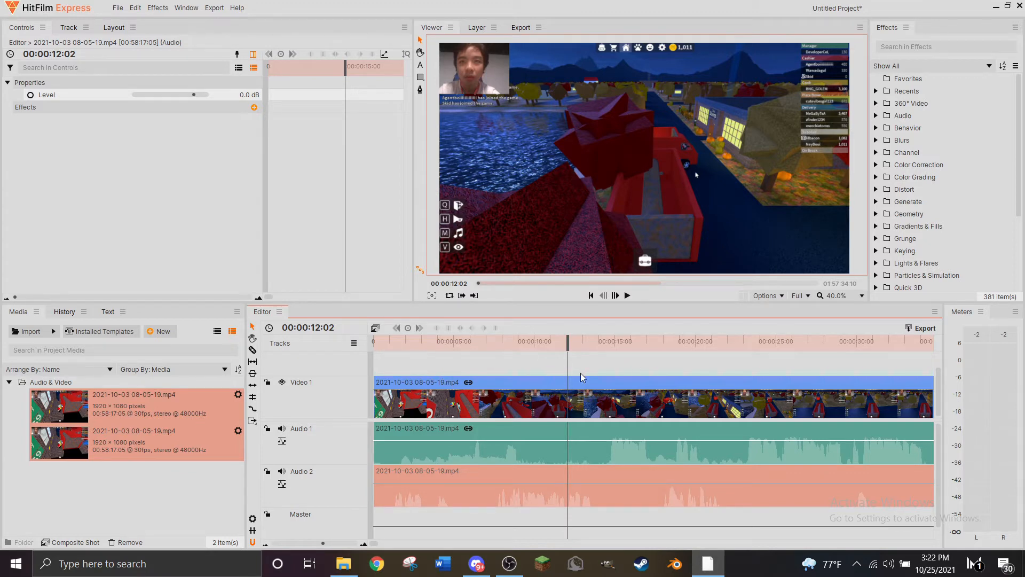
left_click(386, 343)
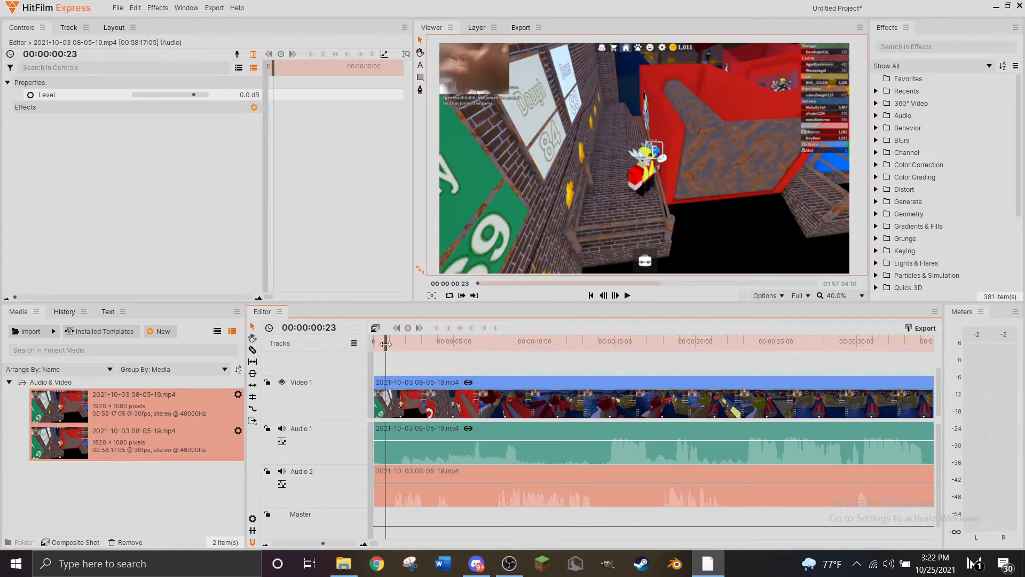
left_click_drag(386, 343, 373, 343)
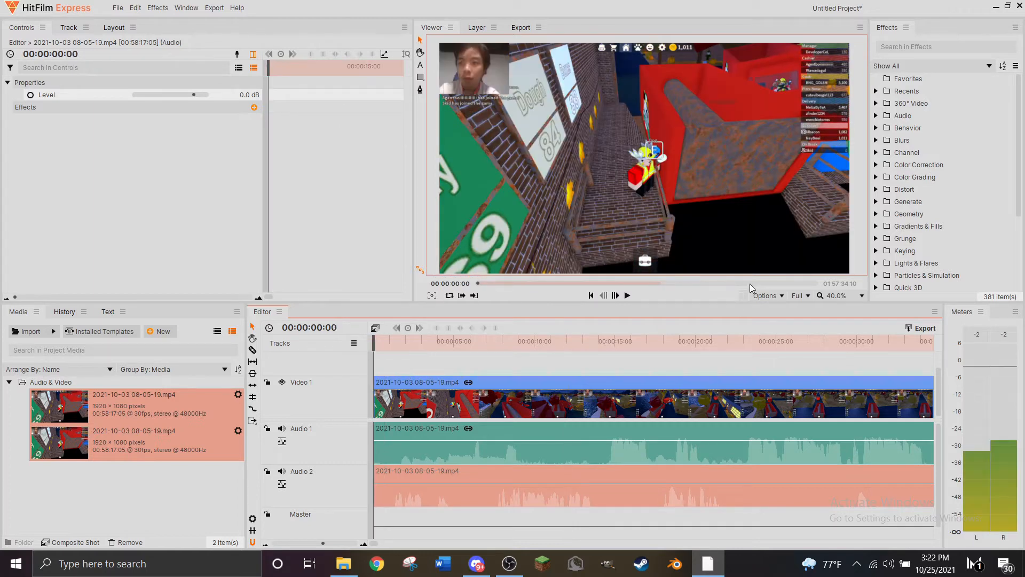
left_click(626, 296)
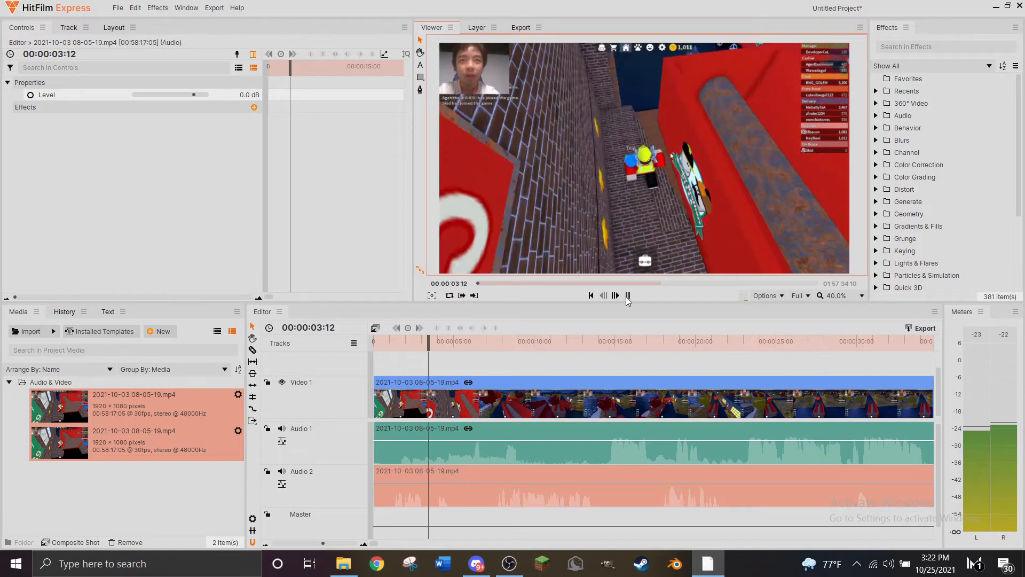
left_click(628, 297)
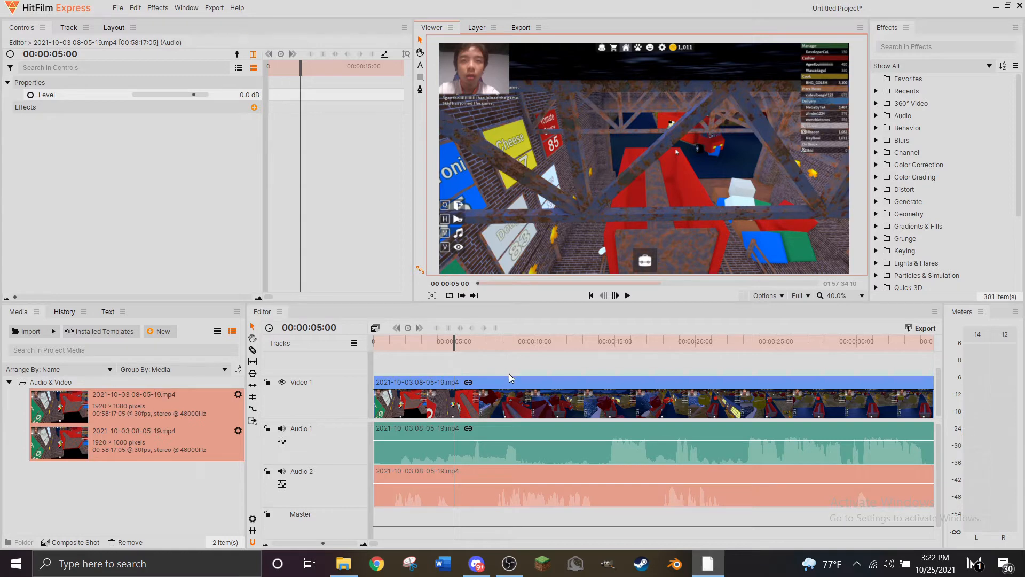
Replay from 00:00:01:01, stop at 00:00:05:13, and slice the video and both audio clips there.
left_click_drag(458, 346, 441, 468)
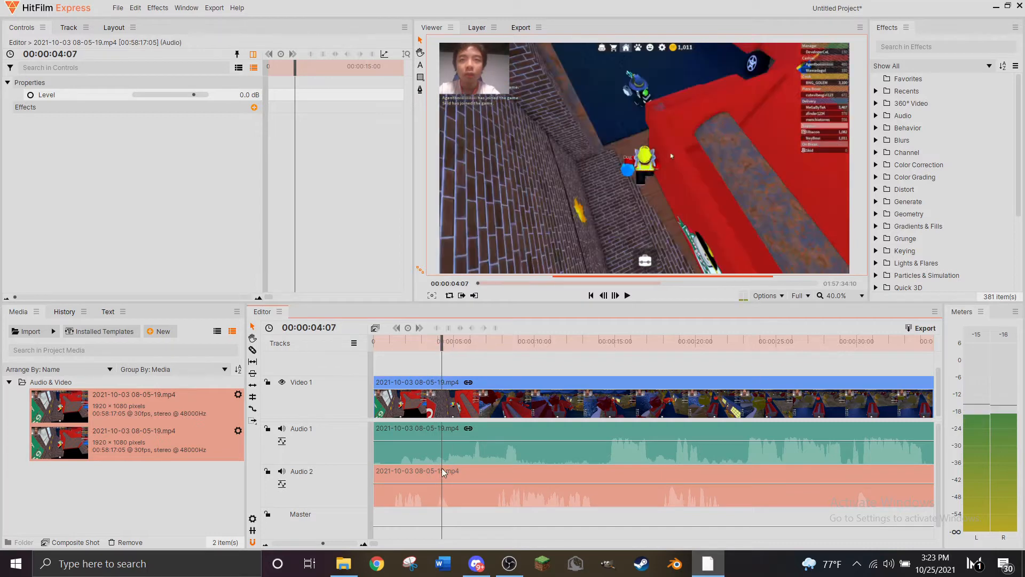
left_click_drag(442, 347, 450, 346)
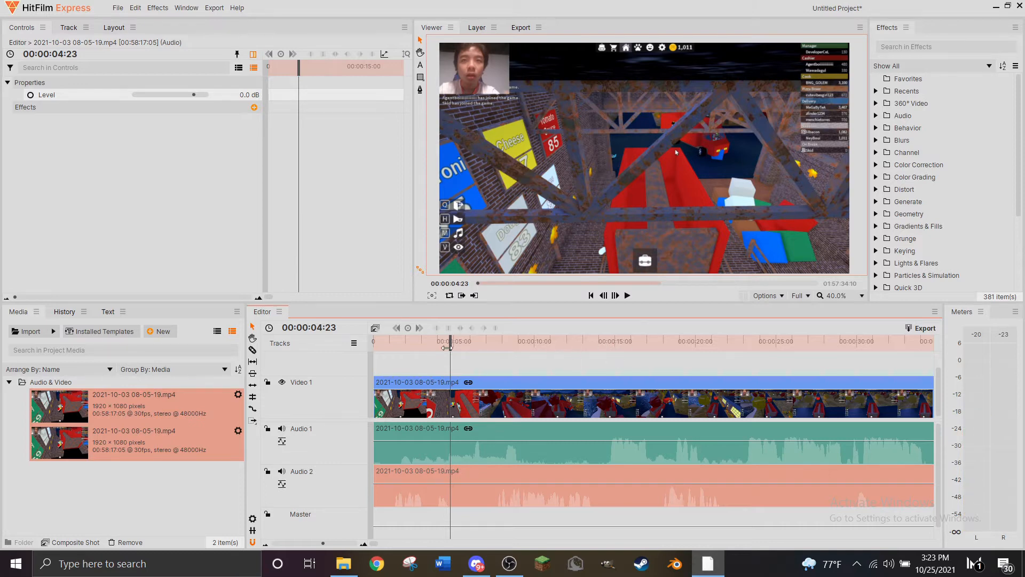
left_click(390, 344)
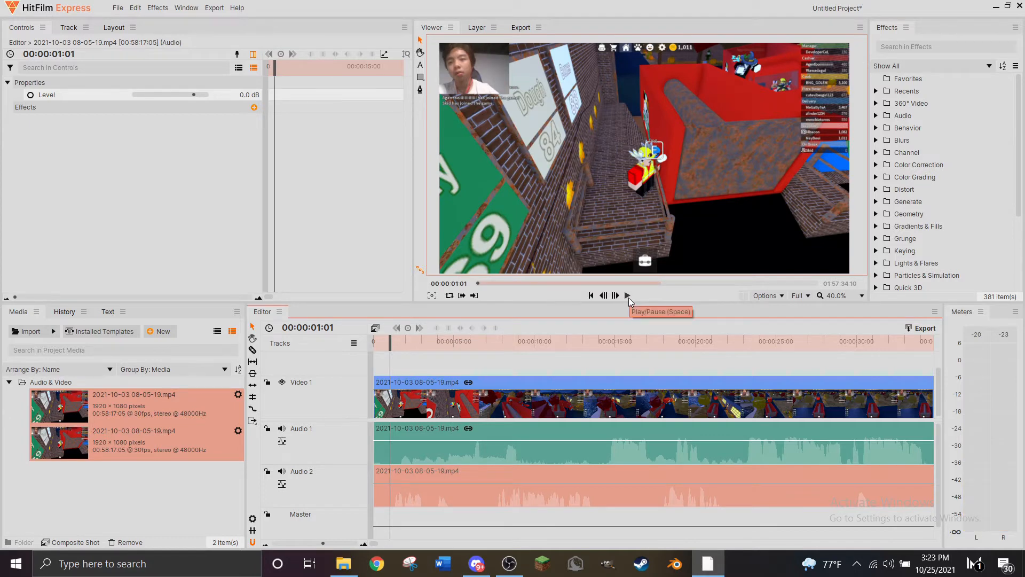
left_click(628, 296)
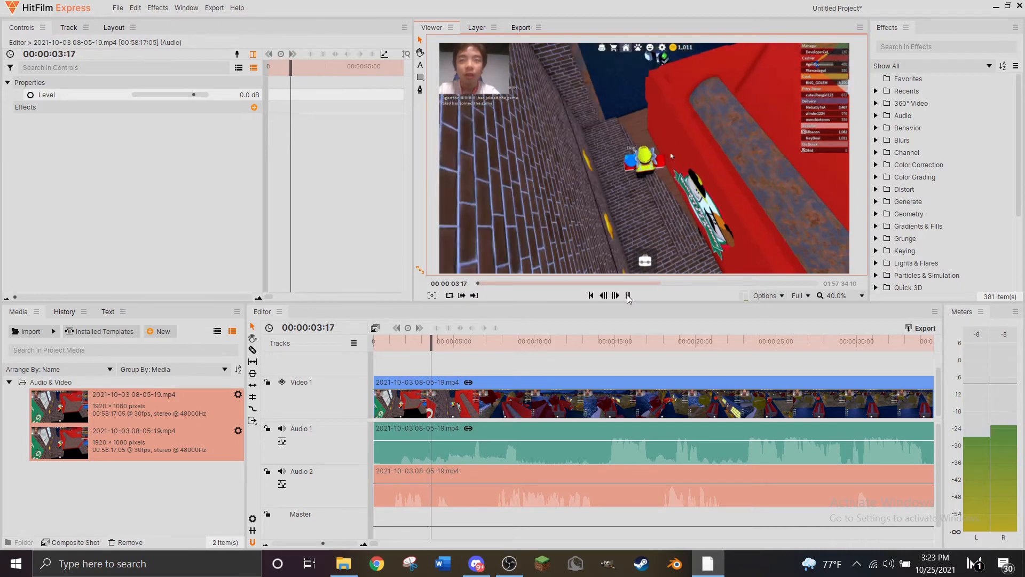
left_click(627, 296)
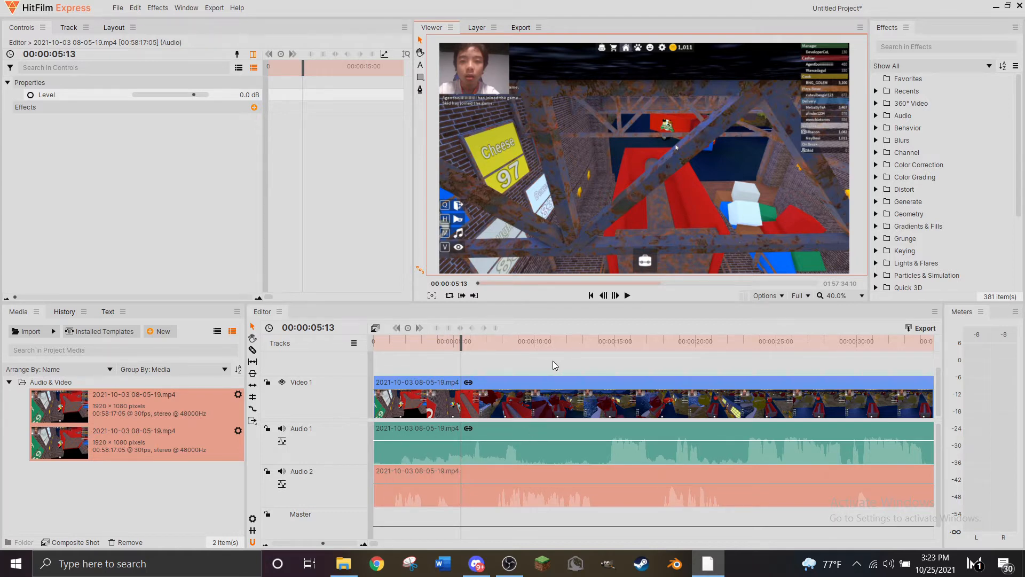
left_click_drag(553, 360, 504, 492)
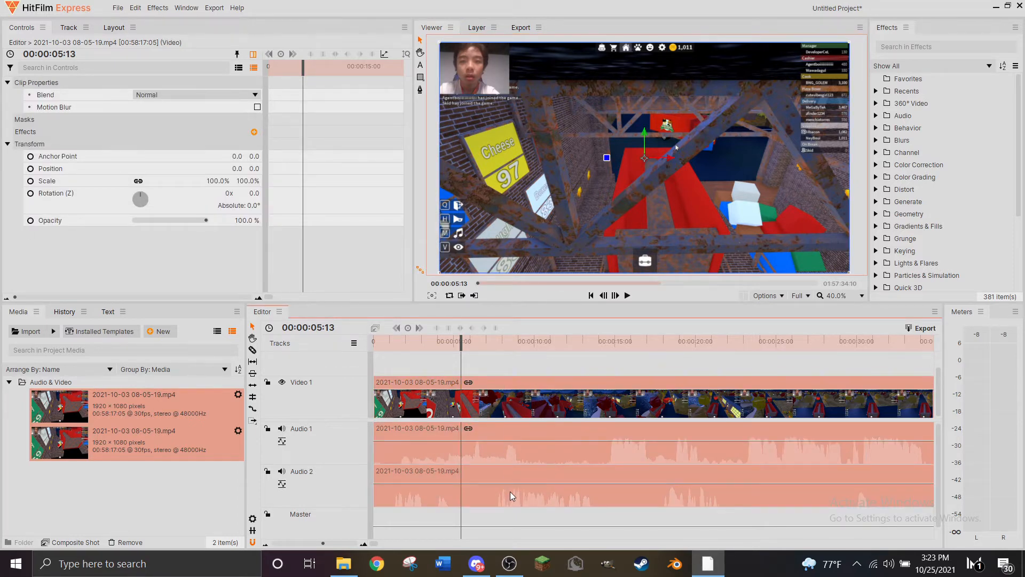
key("ctrl+shift+d")
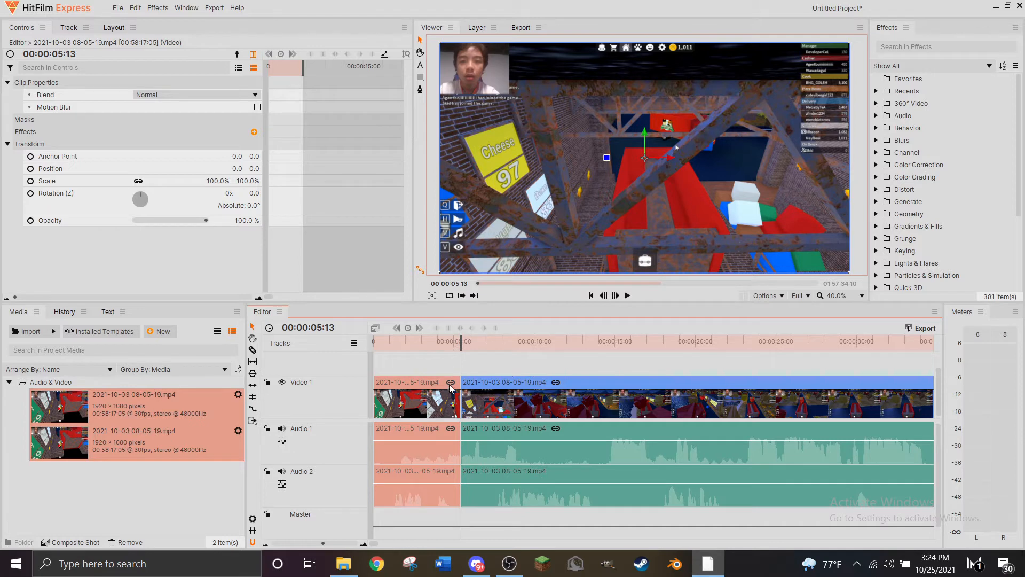
Delete the video and audio sections before the 00:00:05:13 cut, and undo the deletion.
key("Delete")
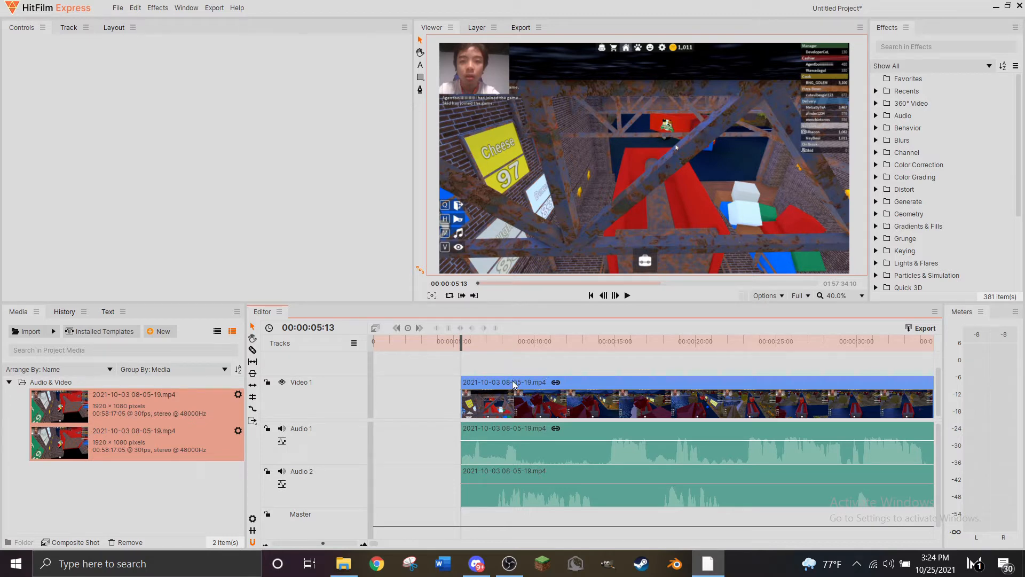
key("ctrl+z")
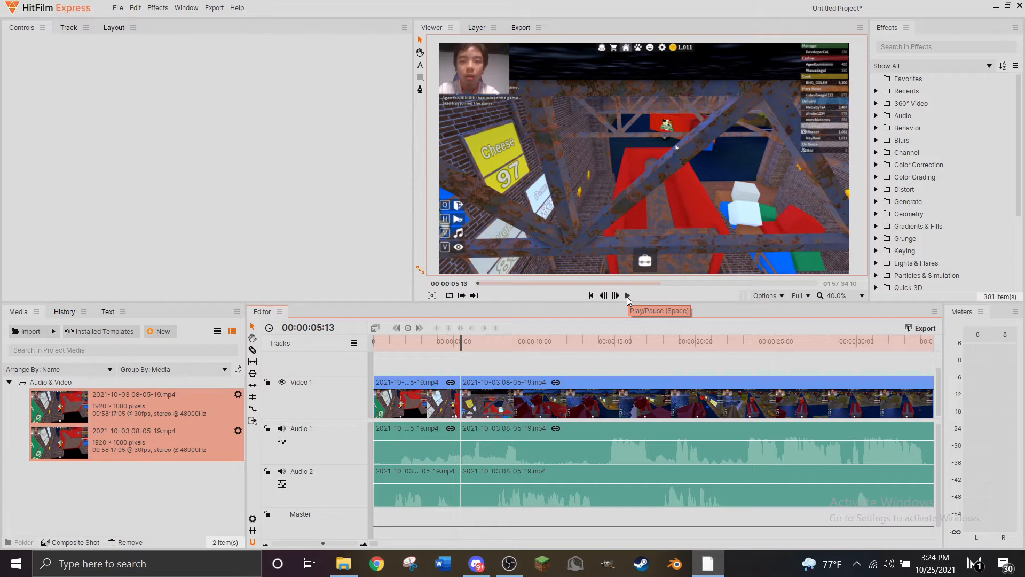
Play on from 00:00:05:13, replay from 00:00:07:19, and place the playhead at 00:00:07:21 just before the Audio 2 waveform peaks.
left_click(627, 296)
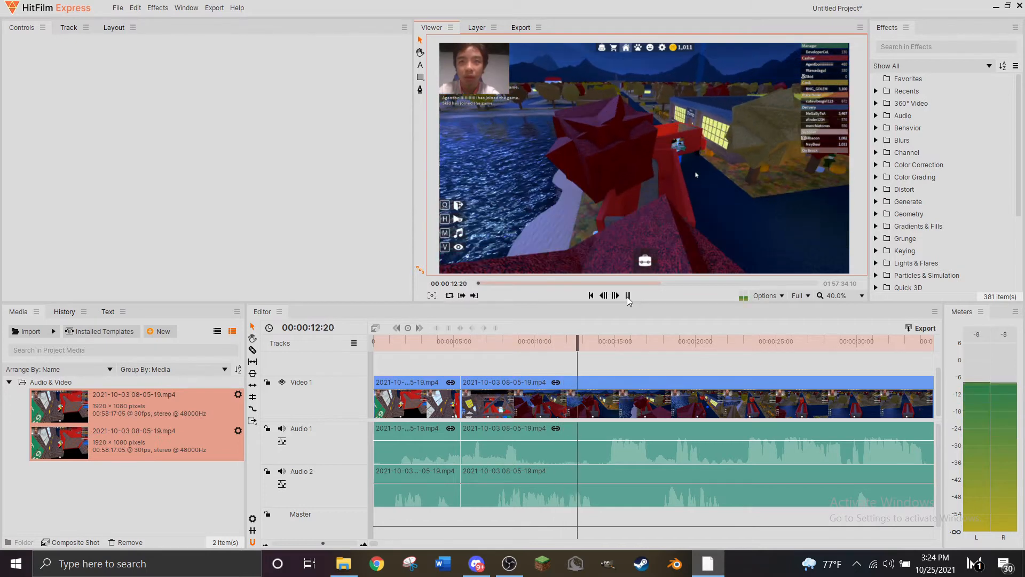
left_click(628, 297)
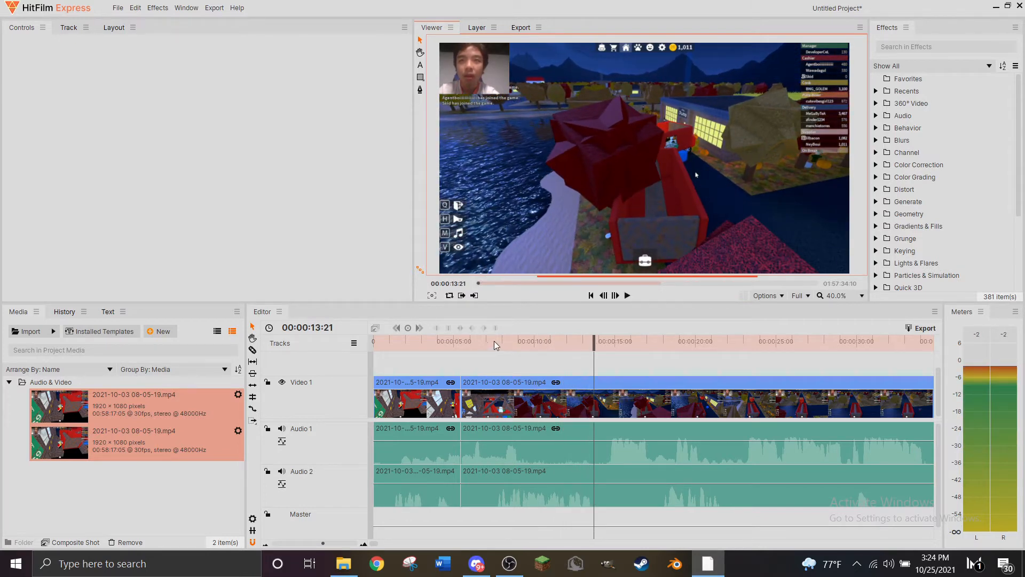
left_click(495, 341)
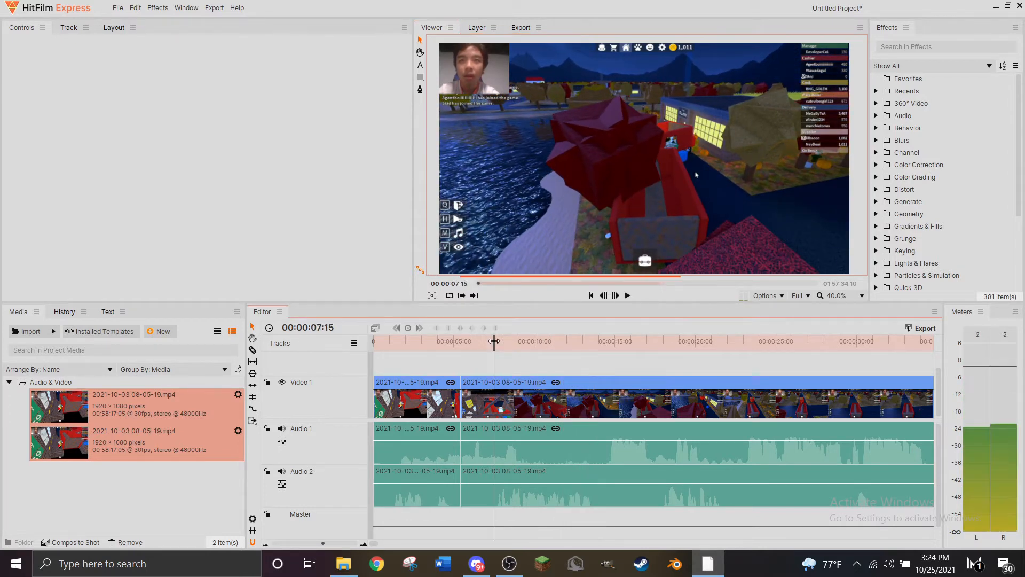
left_click_drag(494, 341, 496, 341)
scroll(515, 495, "up", 3)
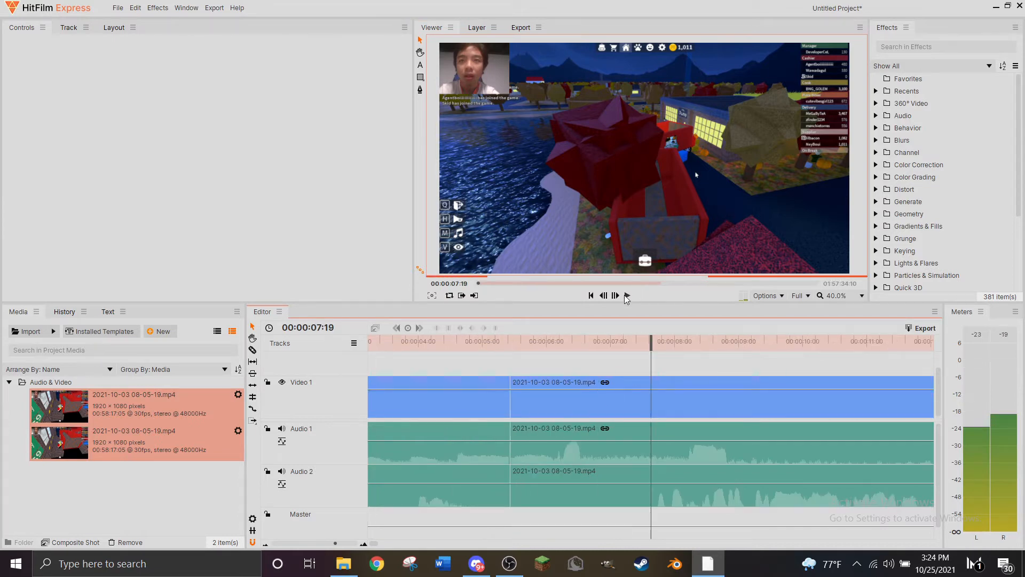
left_click(626, 296)
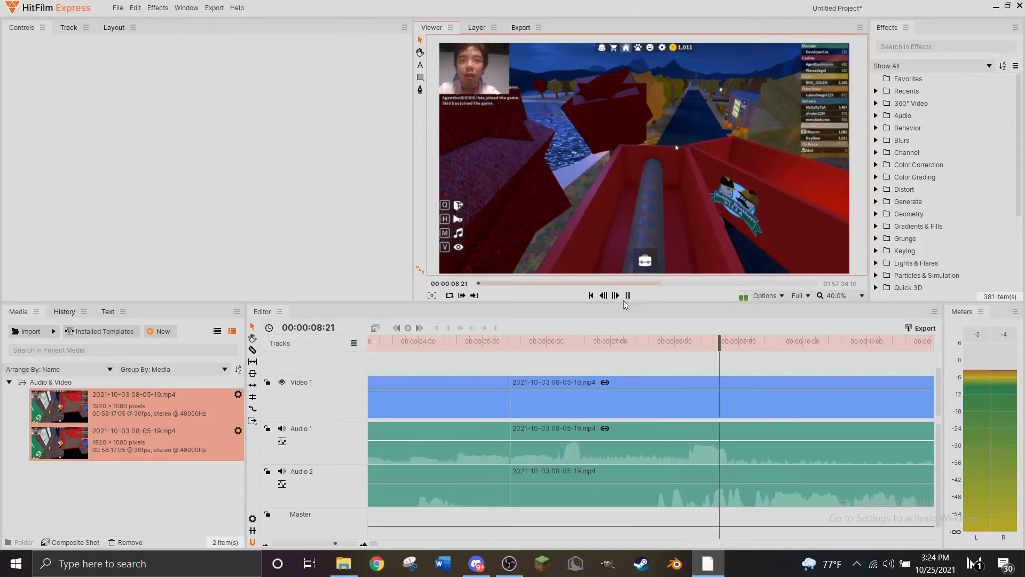
left_click(625, 297)
left_click(656, 342)
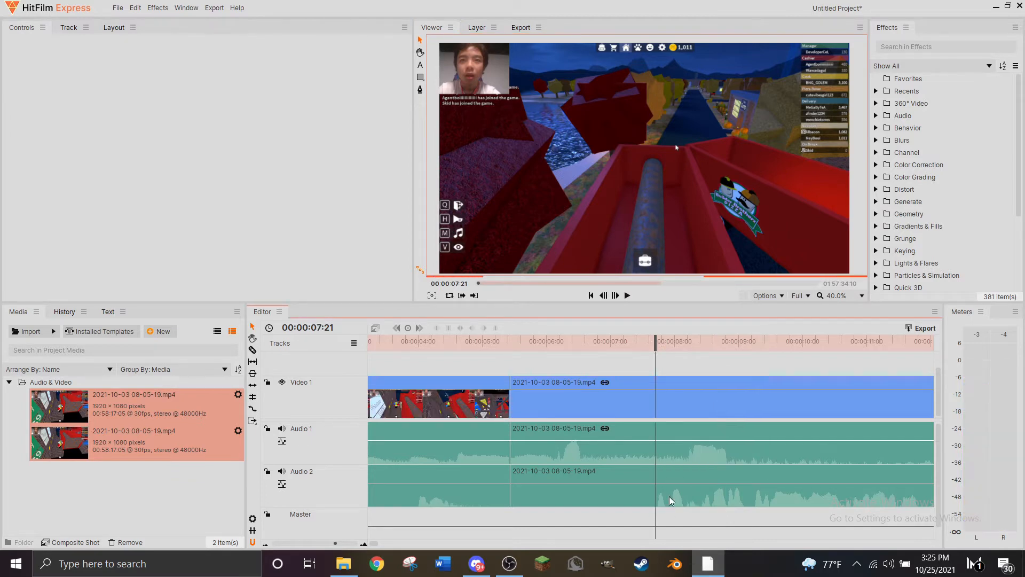
Slice the video and both audio clips at 00:00:07:21 and delete the section between 00:00:05:13 and that cut.
left_click(723, 498)
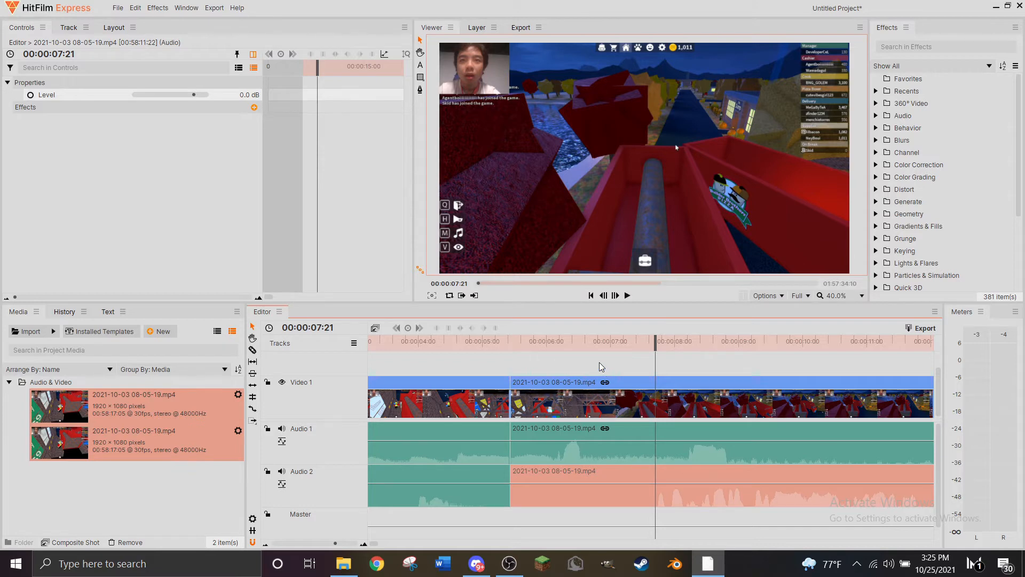
left_click_drag(599, 362, 766, 511)
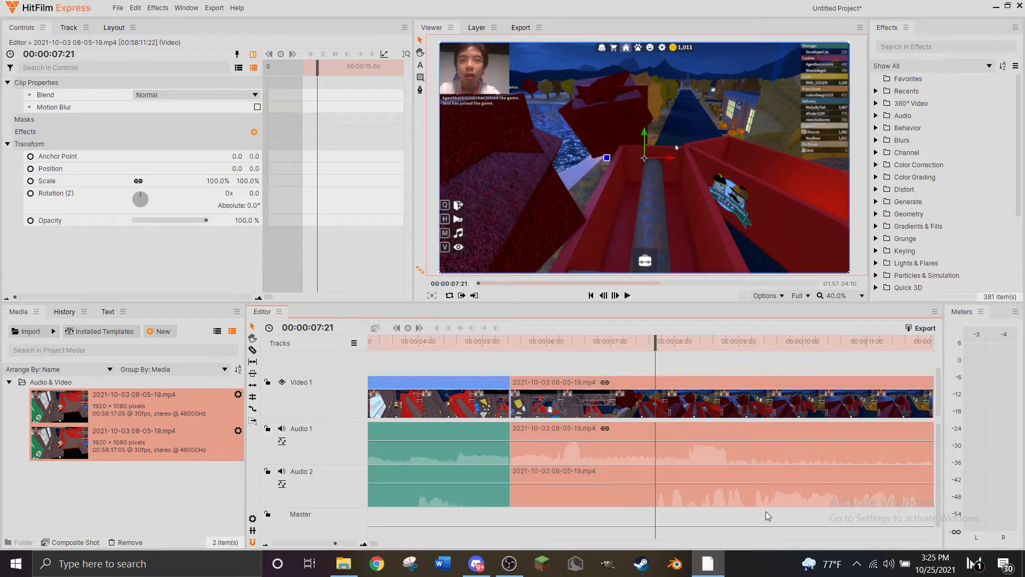
key("ctrl+shift+d")
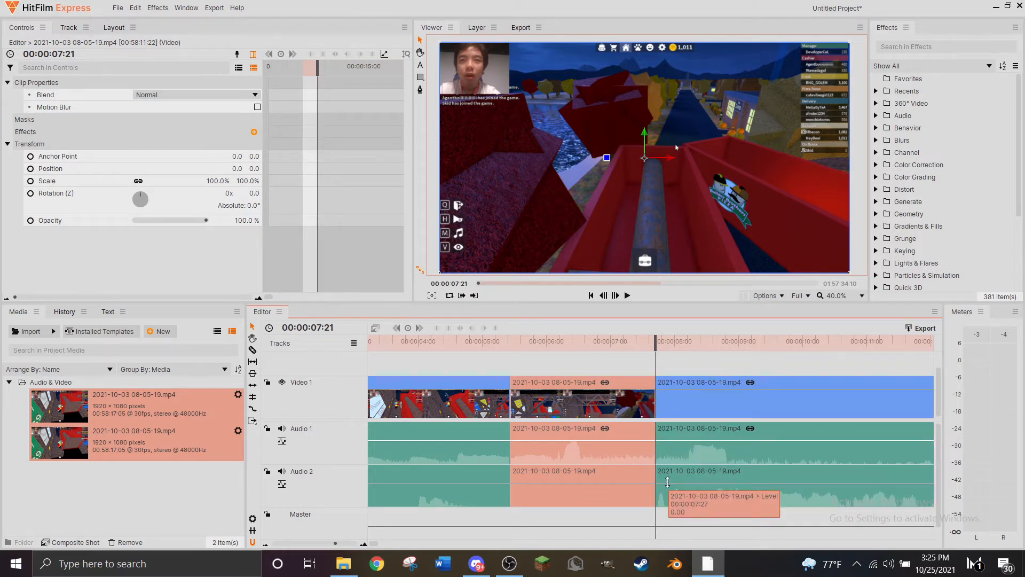
key("Delete")
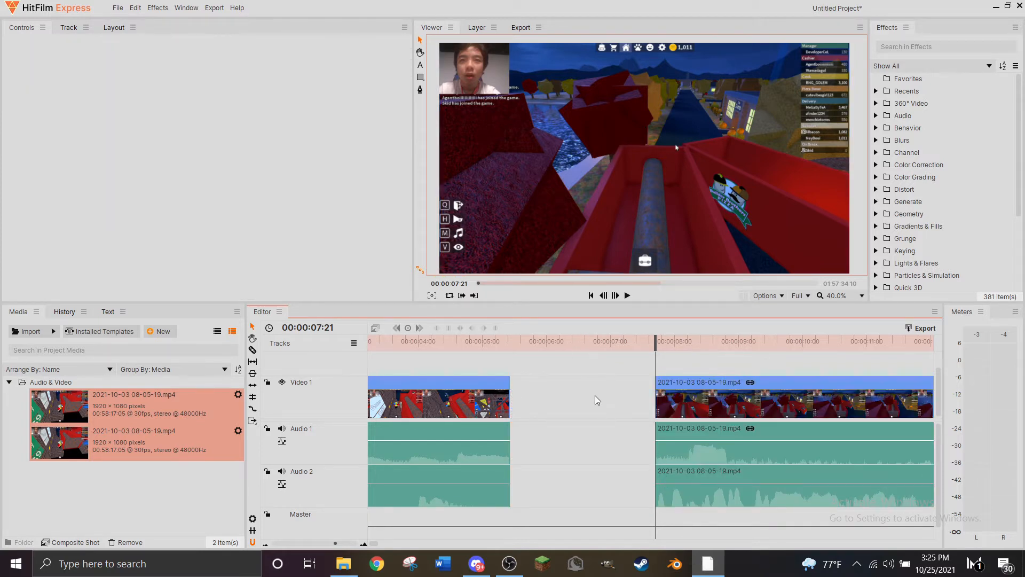
Close the gap between the clips with Ripple Delete Gap, and undo it.
right_click(582, 389)
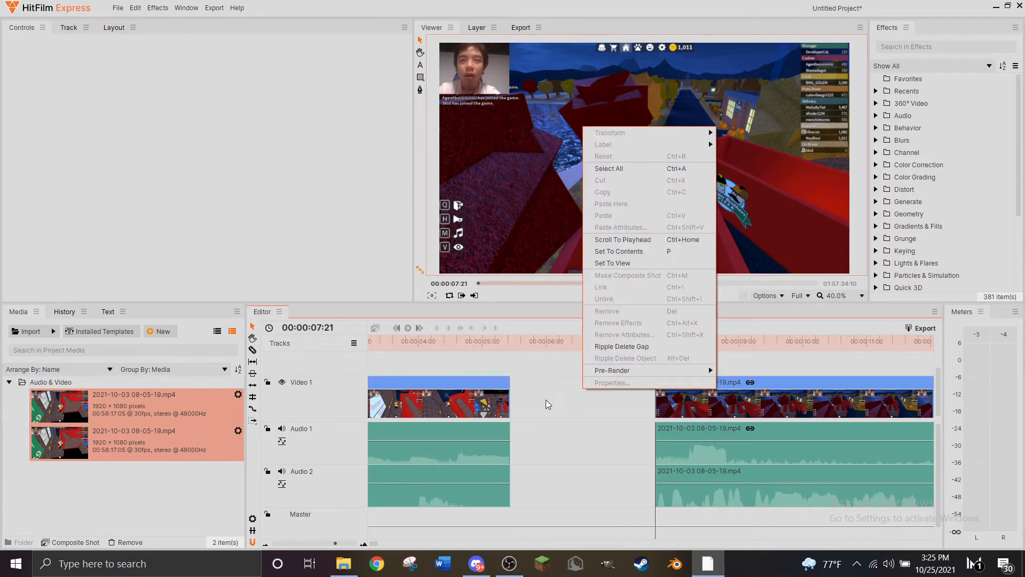
left_click(610, 346)
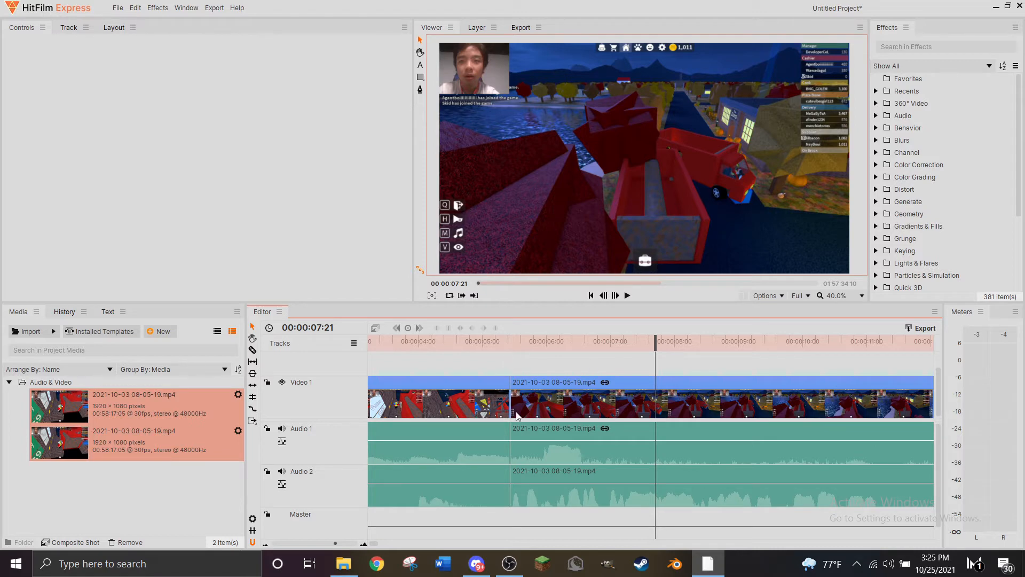
key("ctrl+z")
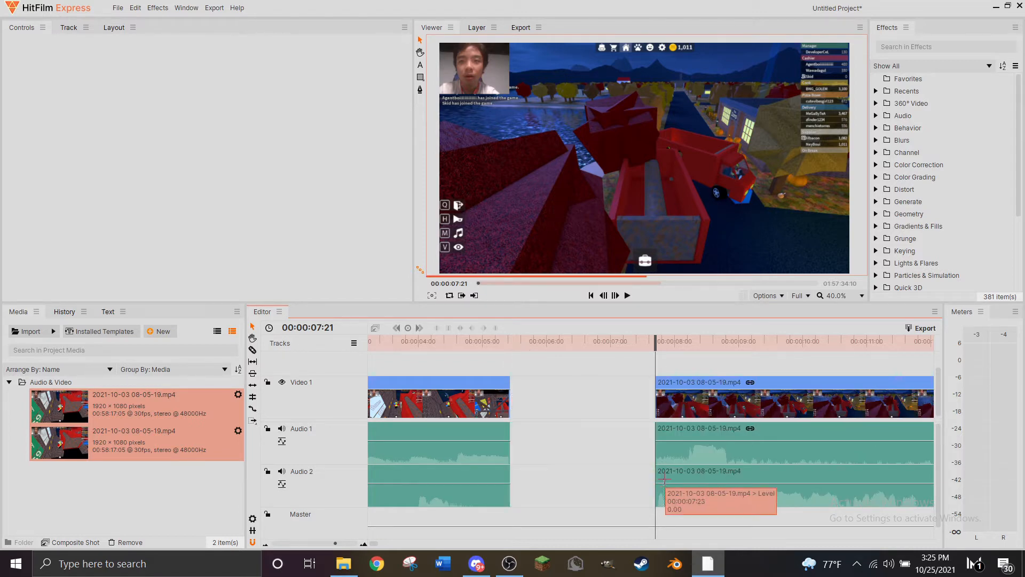
Shift only the second Audio 2 clip earlier into the gap and apply Ripple Delete Gap with the tracks misaligned.
left_click_drag(655, 472, 581, 475)
right_click(586, 408)
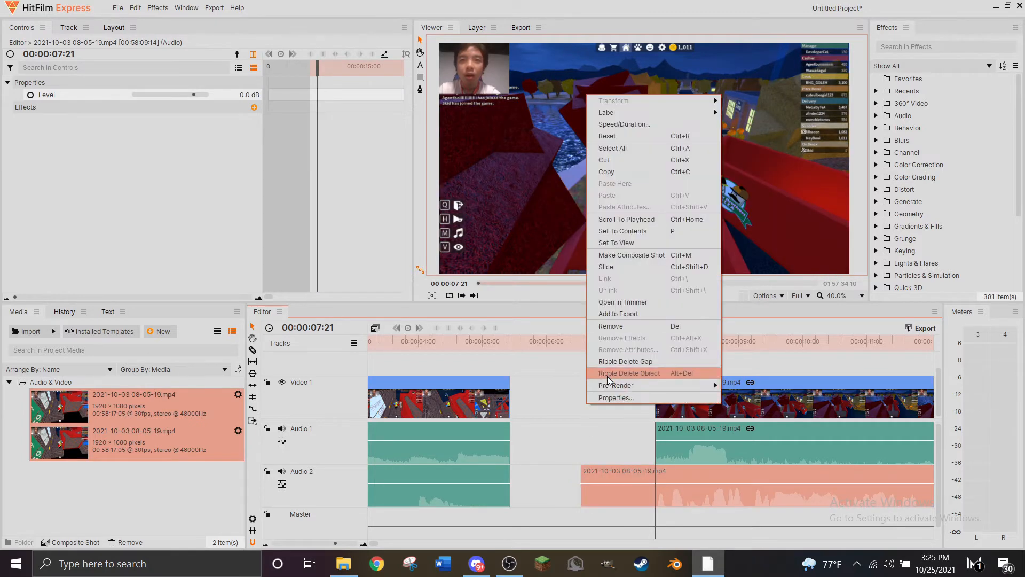
left_click(613, 363)
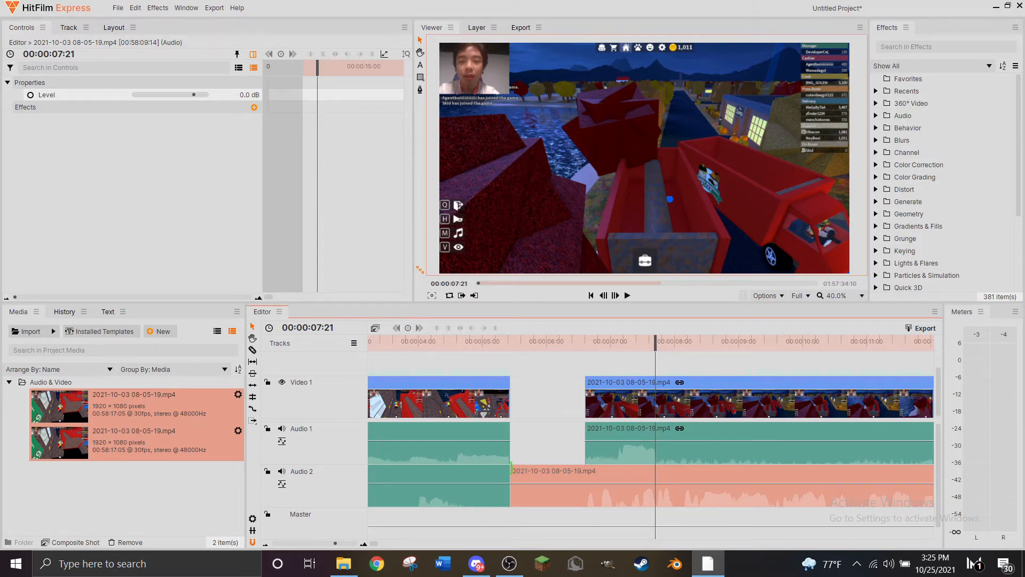
Move the second Audio 2 clip beyond the start of its video, try Ripple Delete Gap, and undo back to aligned clips.
left_click_drag(511, 473, 666, 468)
right_click(547, 389)
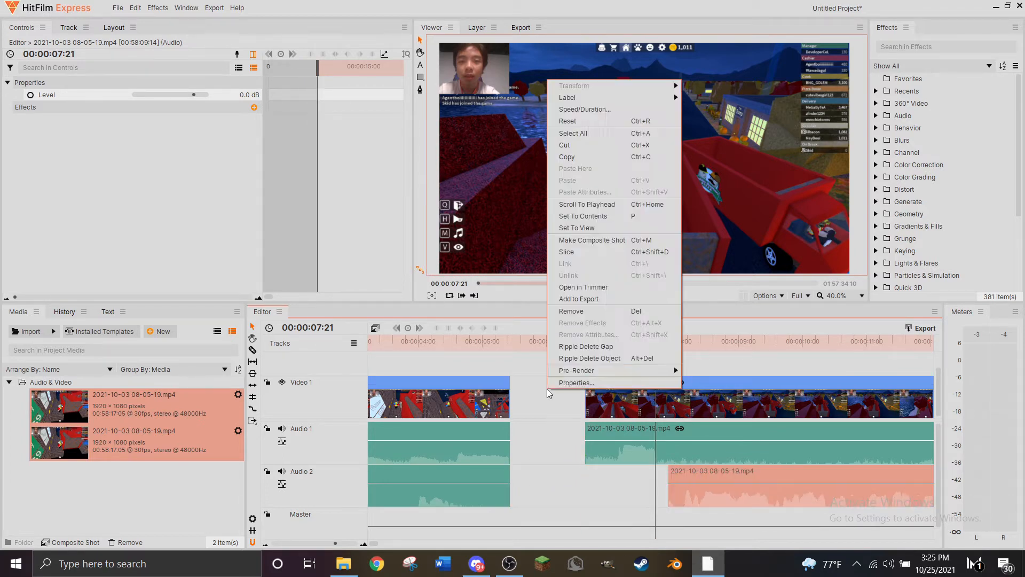
left_click(584, 345)
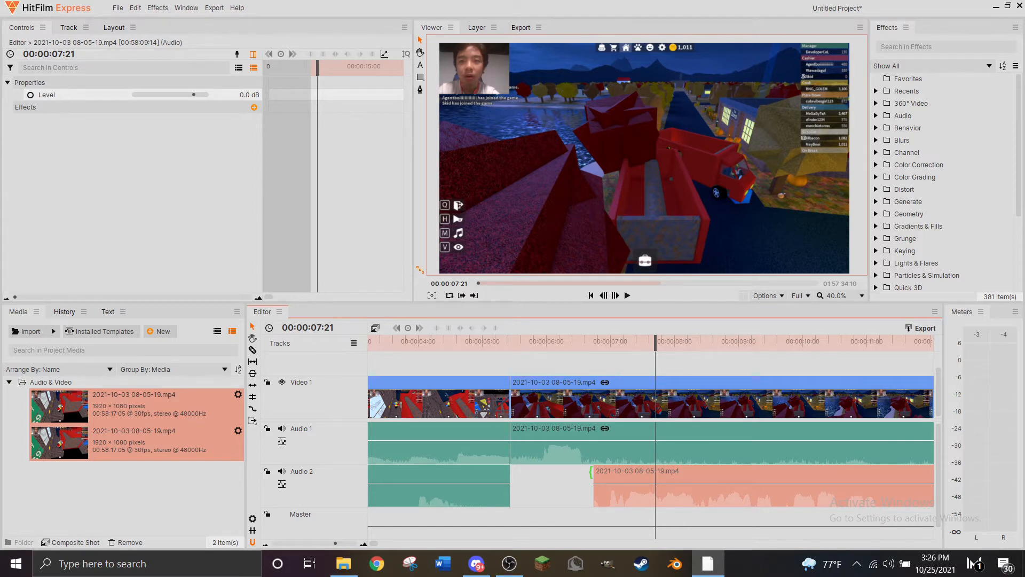
key("ctrl+z")
key("ctrl+z")
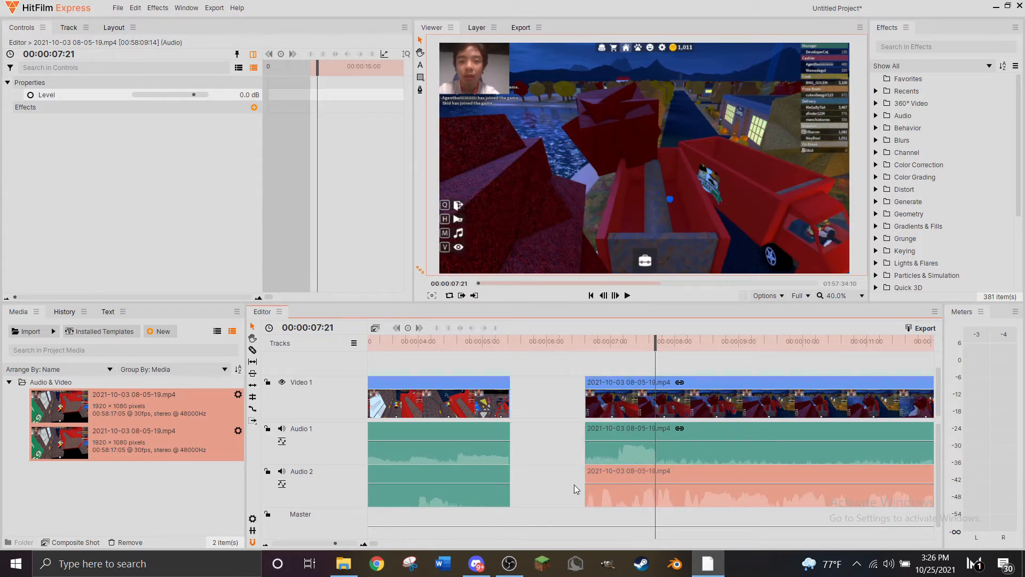
Ripple delete the gap between the aligned clips and play across the cut from 00:00:04:00 to 00:00:06:08.
right_click(539, 396)
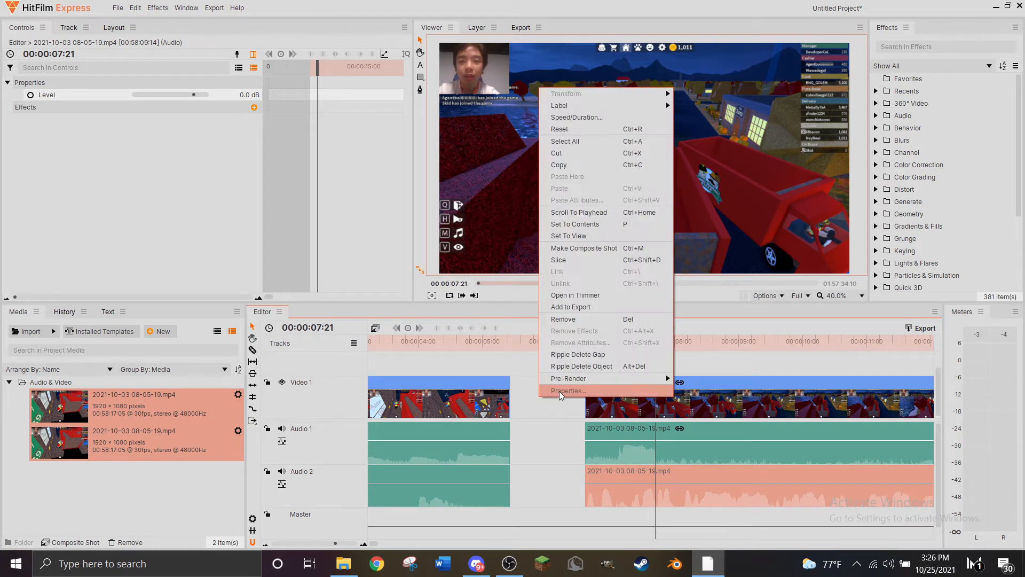
left_click(542, 358)
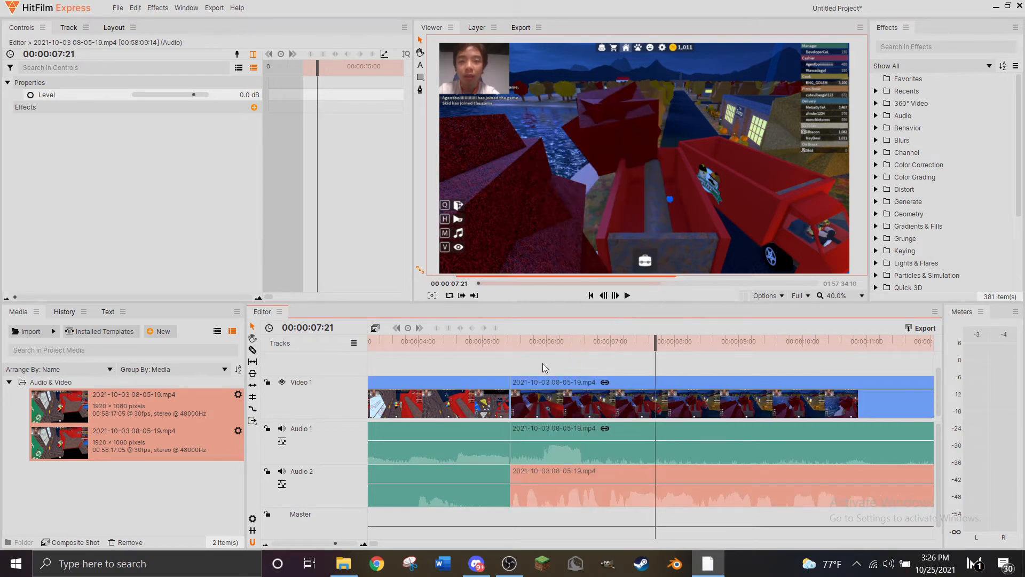
left_click(478, 345)
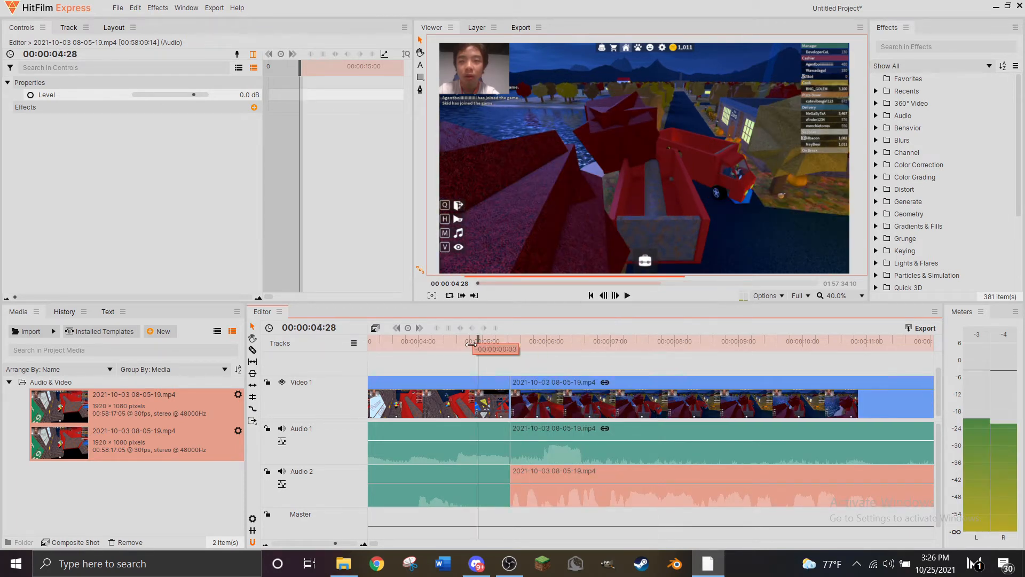
left_click(417, 356)
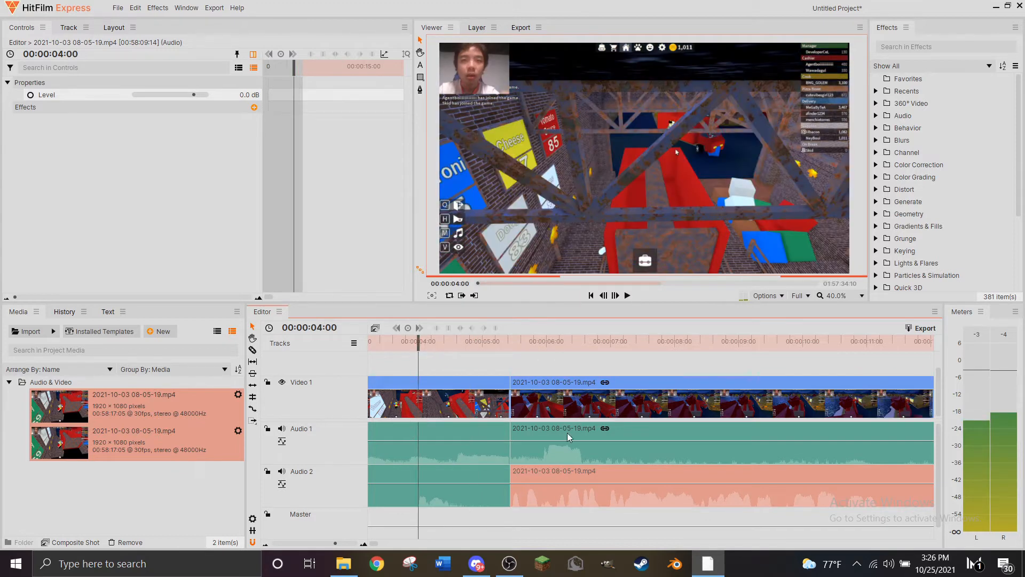
left_click(628, 296)
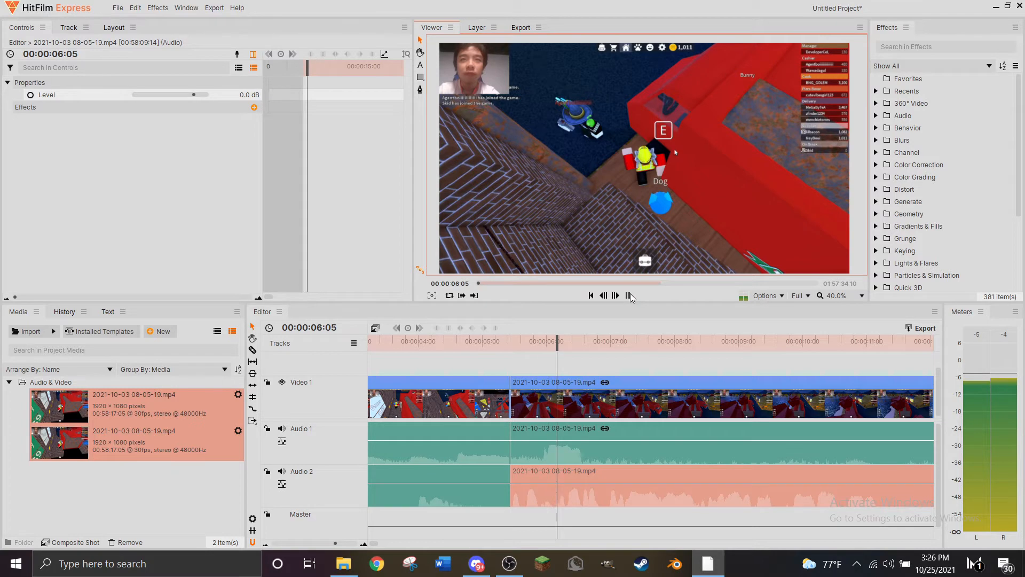
key("space")
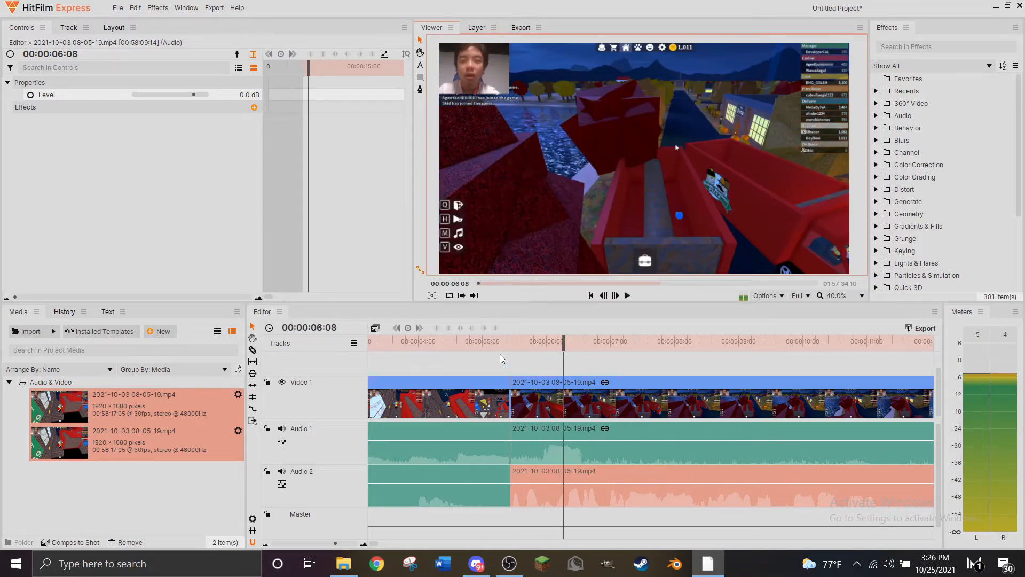
Scrub to the cut at 00:00:05:13 and shift the video and both audio clips after it about 4 seconds later.
left_click_drag(492, 341, 498, 340)
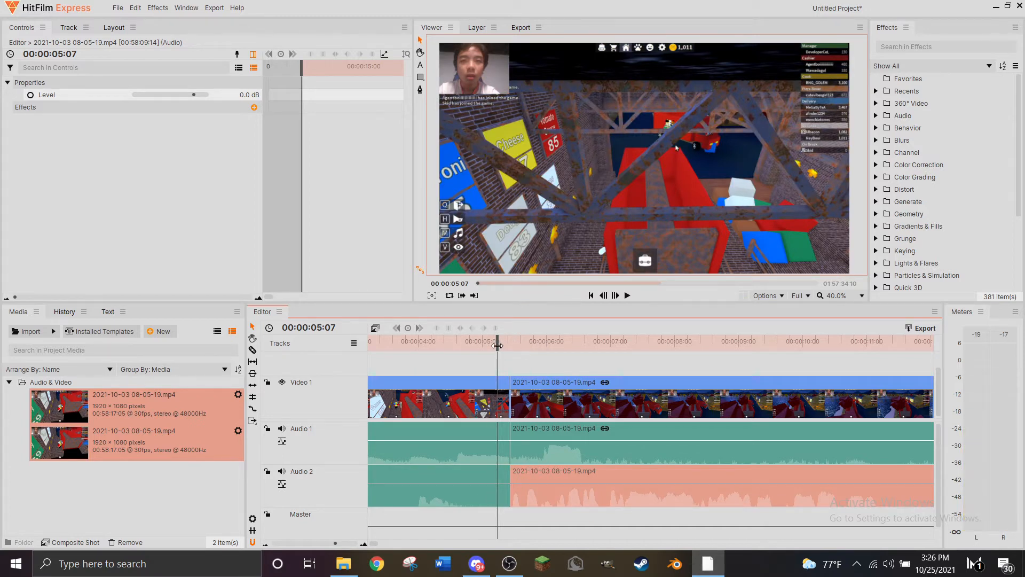
left_click_drag(497, 345, 506, 338)
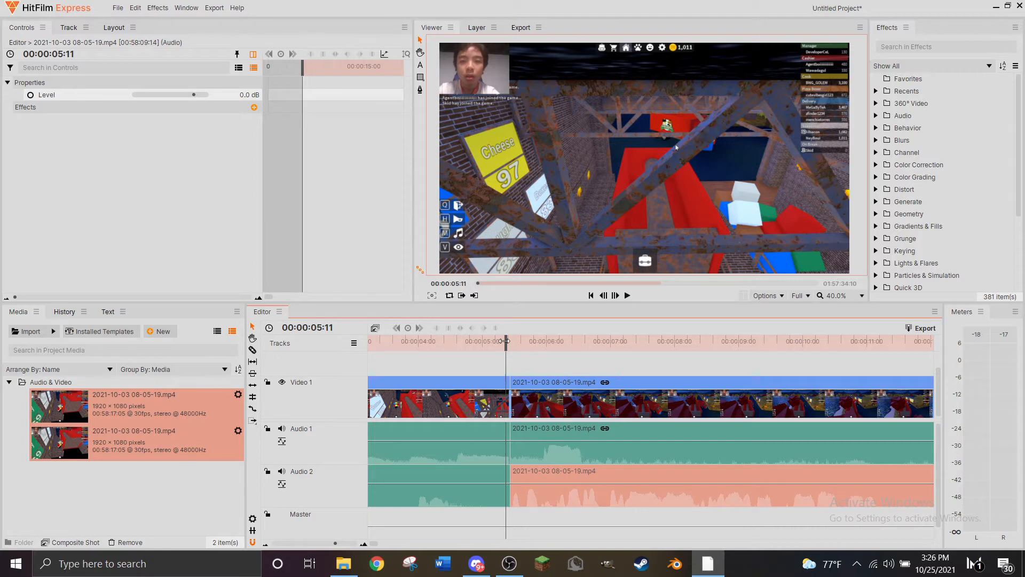
left_click_drag(504, 340, 510, 334)
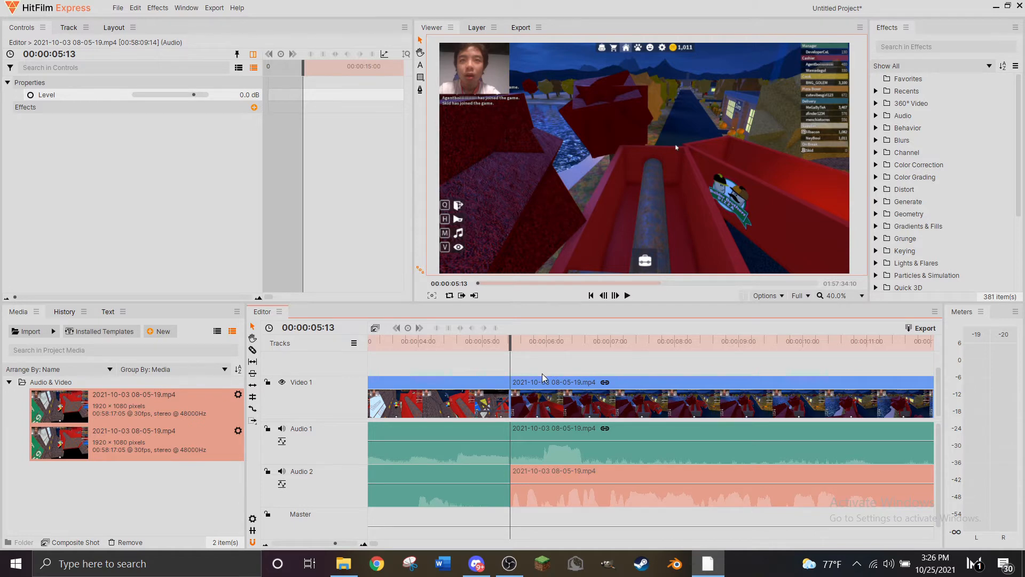
scroll(543, 373, "down", 3)
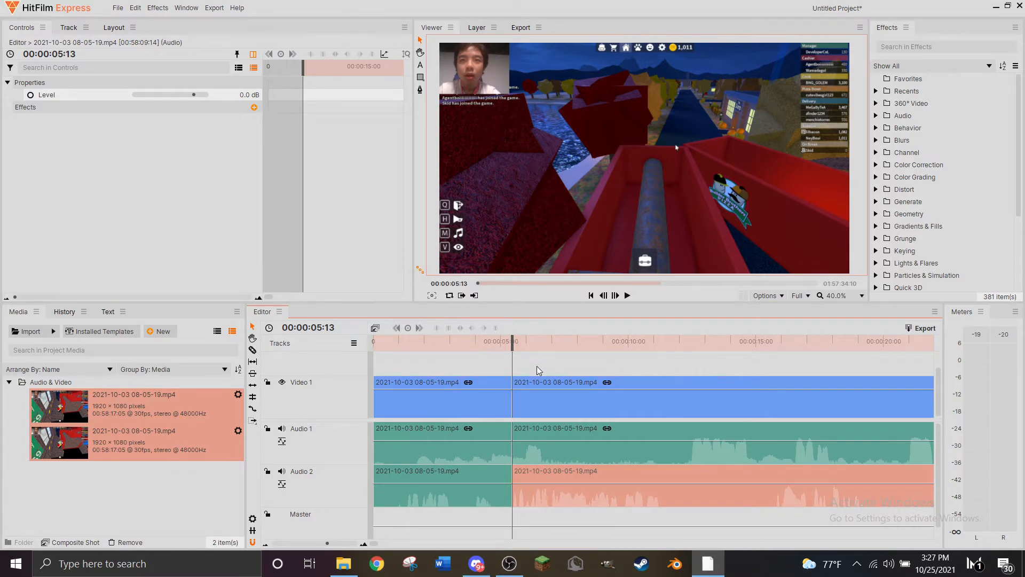
left_click_drag(536, 366, 742, 468)
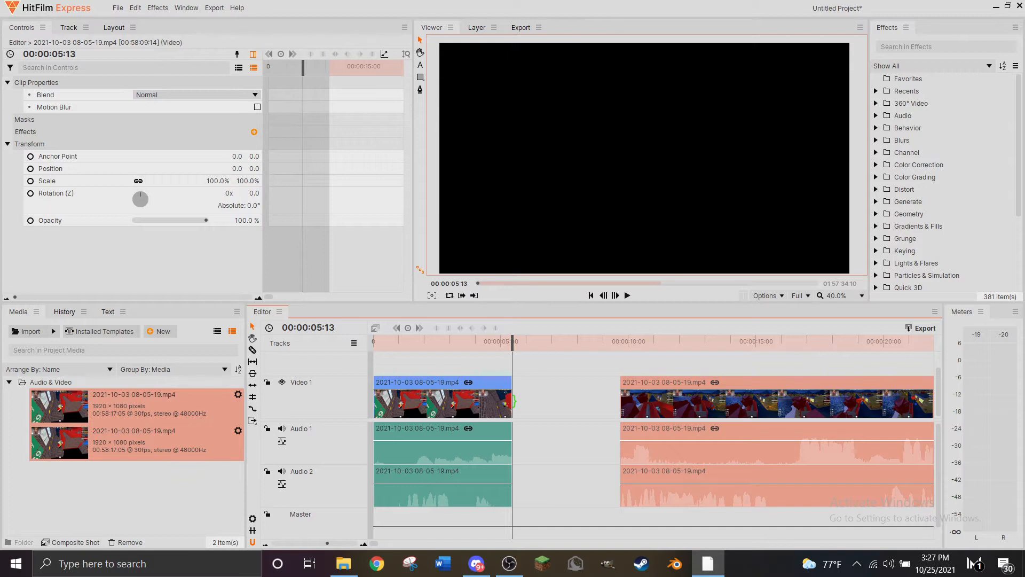
Extend the first video clip and its Audio 1 to a duration of 00:00:07:07, and lengthen the first Audio 2 clip to match.
left_click_drag(512, 401, 559, 395)
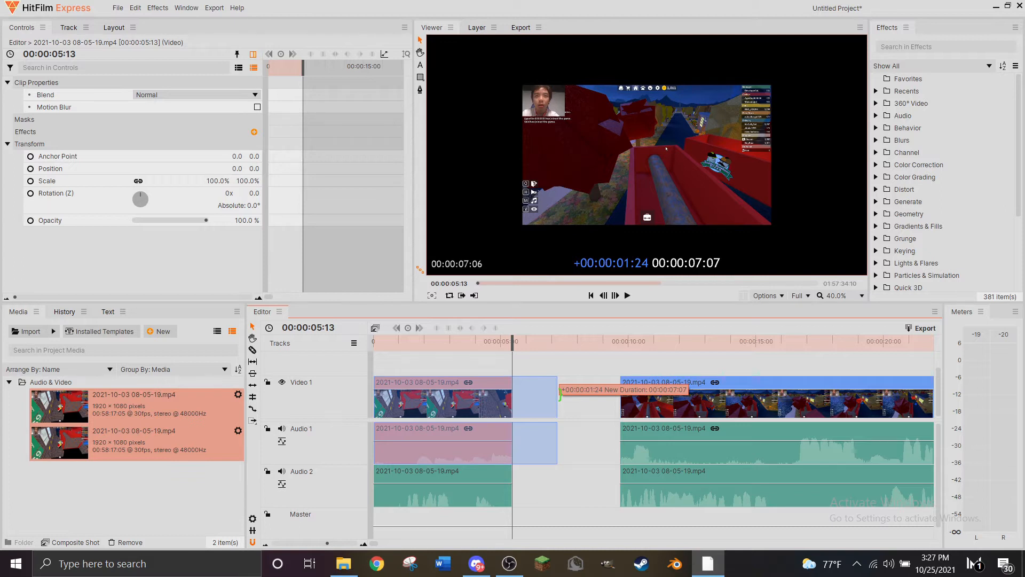
left_click_drag(559, 395, 559, 395)
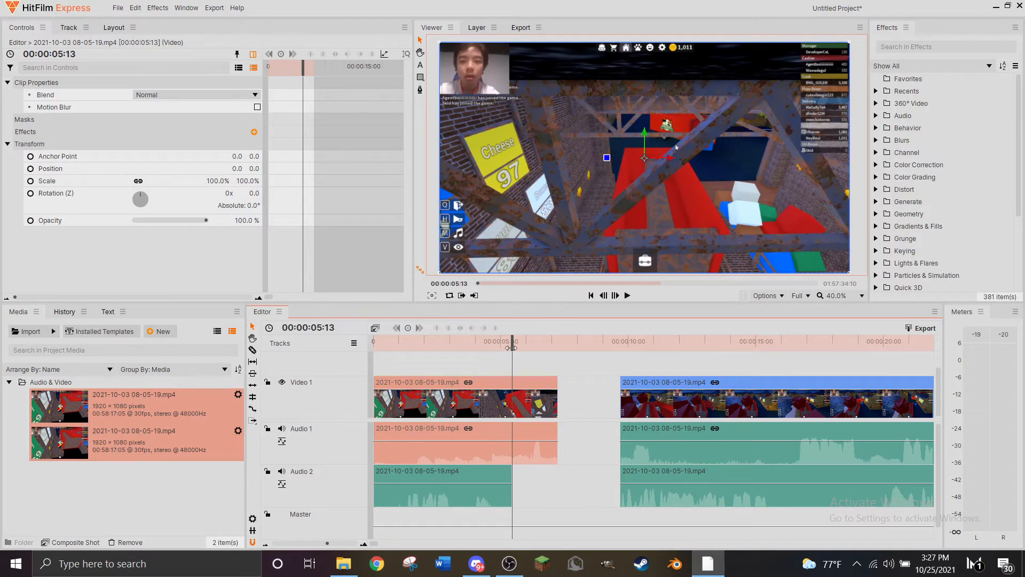
left_click_drag(509, 341, 542, 344)
left_click_drag(511, 476, 557, 473)
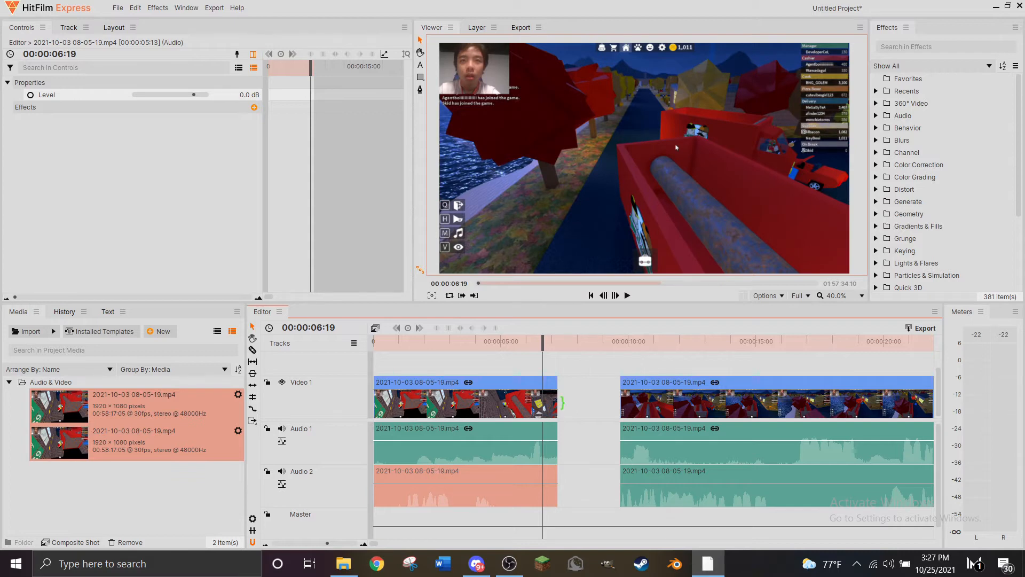
Stretch the first video clip and its Audio 1 with the Rate Stretch tool to meet the second clip, and play from 00:00:06:19.
mouse_move(558, 403)
left_mouse_down()
mouse_move(497, 403)
mouse_move(587, 403)
mouse_move(477, 403)
mouse_move(557, 403)
left_mouse_up()
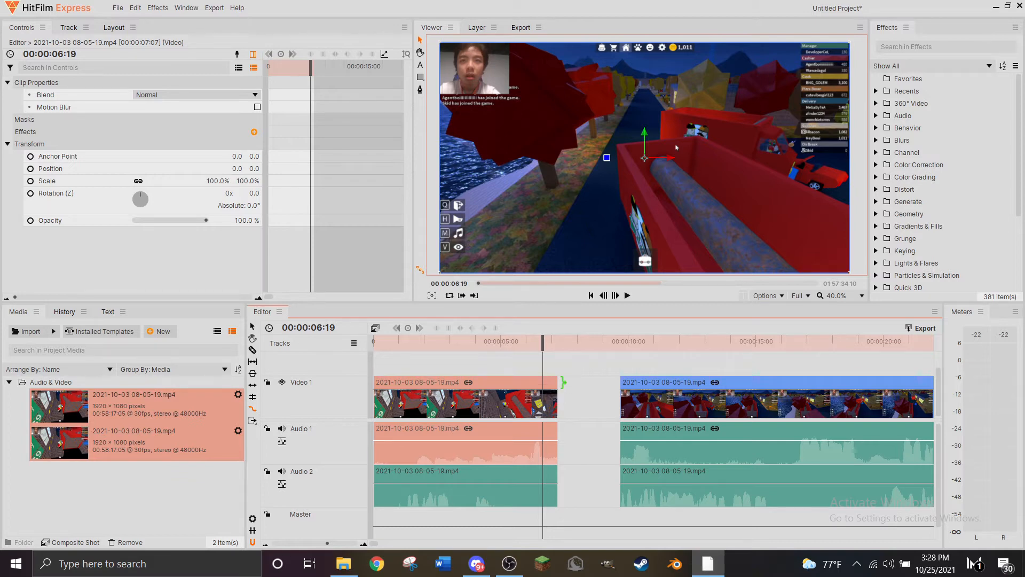
left_click_drag(563, 382, 621, 378)
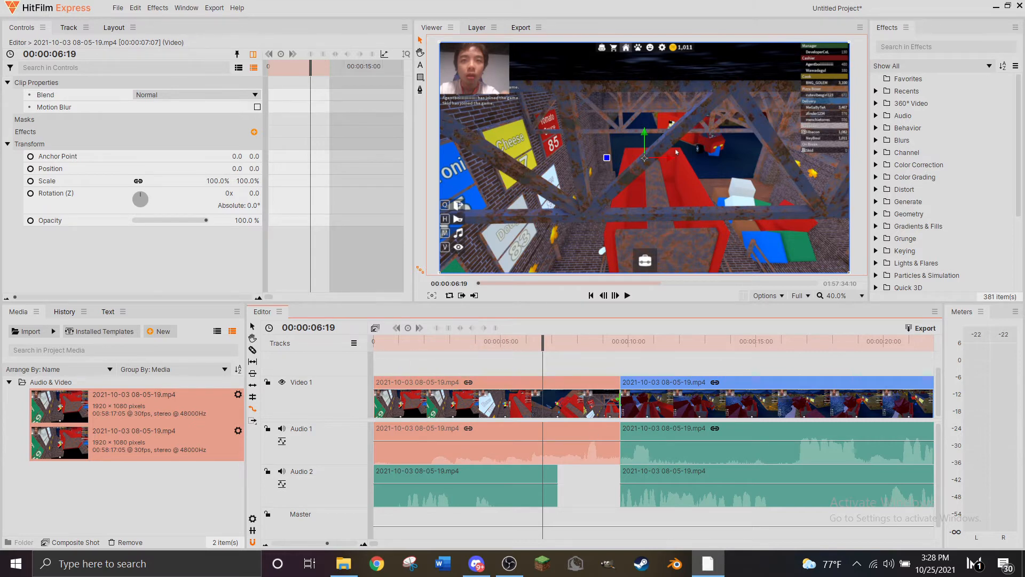
left_click(627, 295)
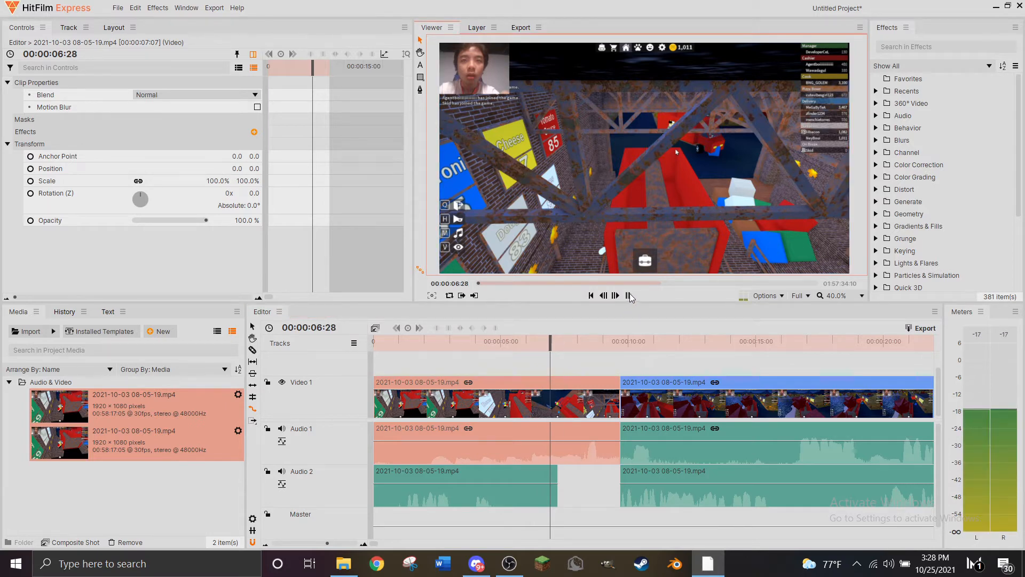
Rate stretch the first video clip and its Audio 1 back to the end of the first Audio 2 clip, and move the playhead to 00:00:03:24.
left_click(628, 295)
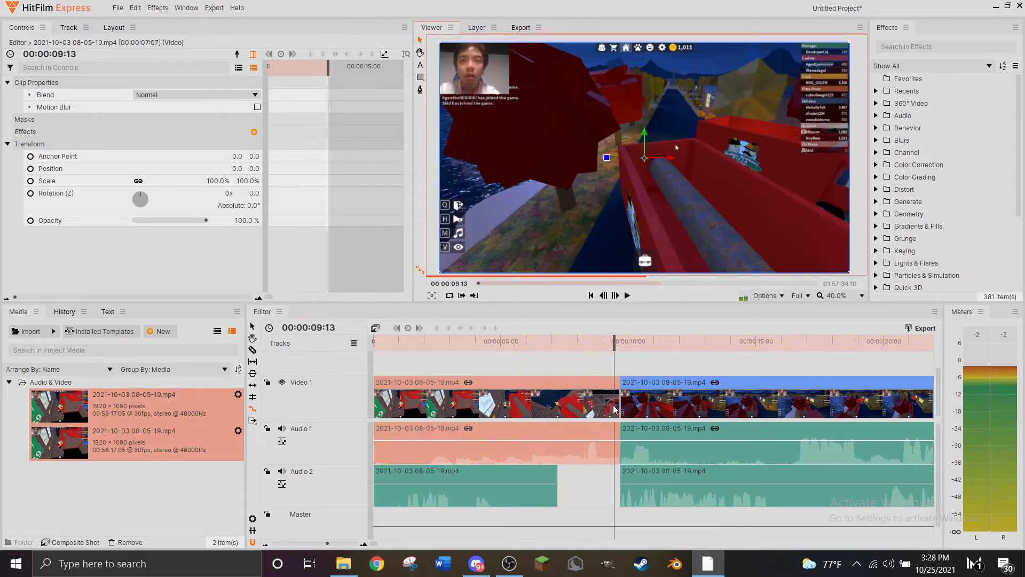
left_click_drag(620, 397, 564, 373)
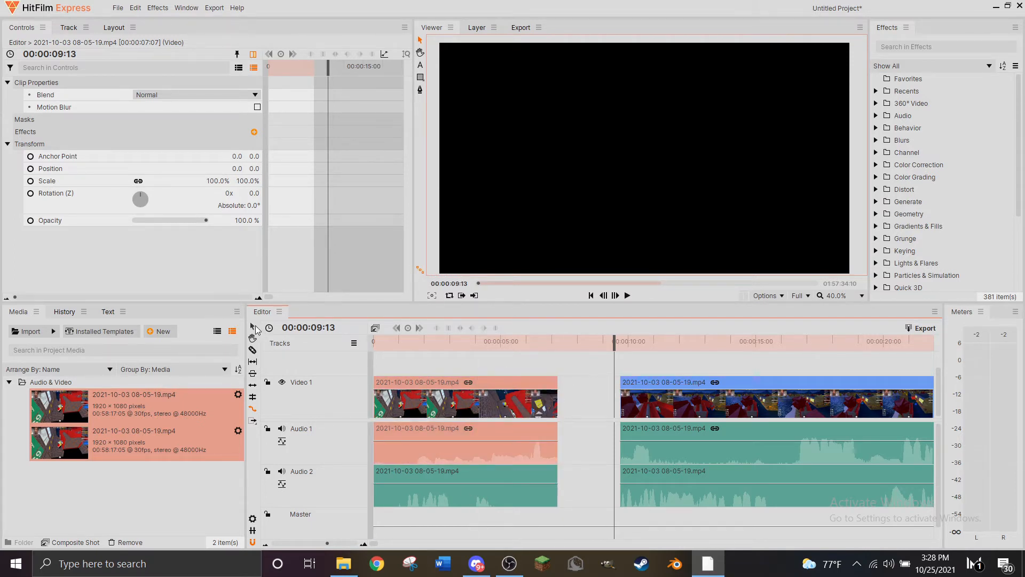
left_click(470, 338)
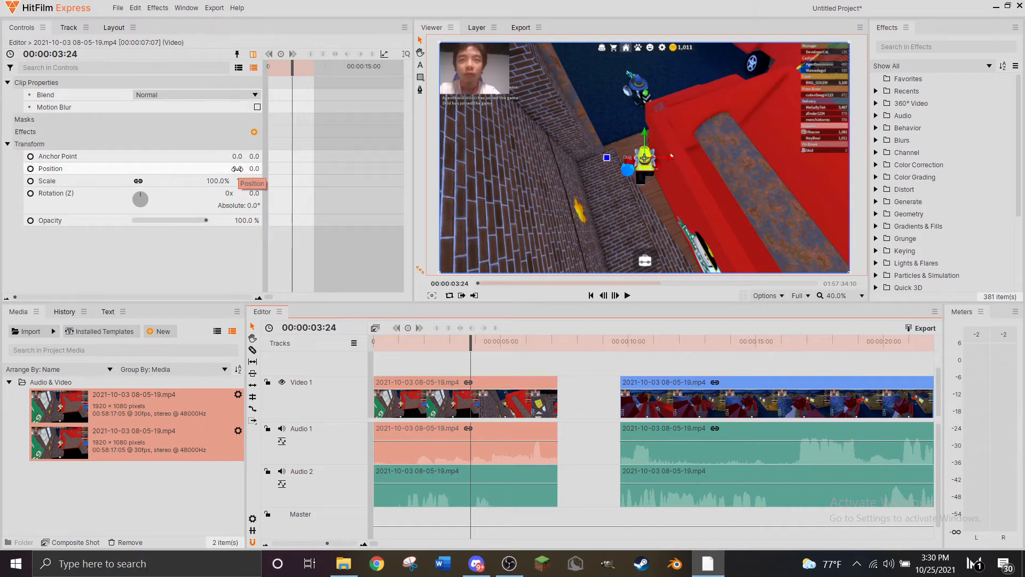
Try offsetting the first video clip to position -358, -93, and undo the position changes.
left_click_drag(237, 169, 202, 169)
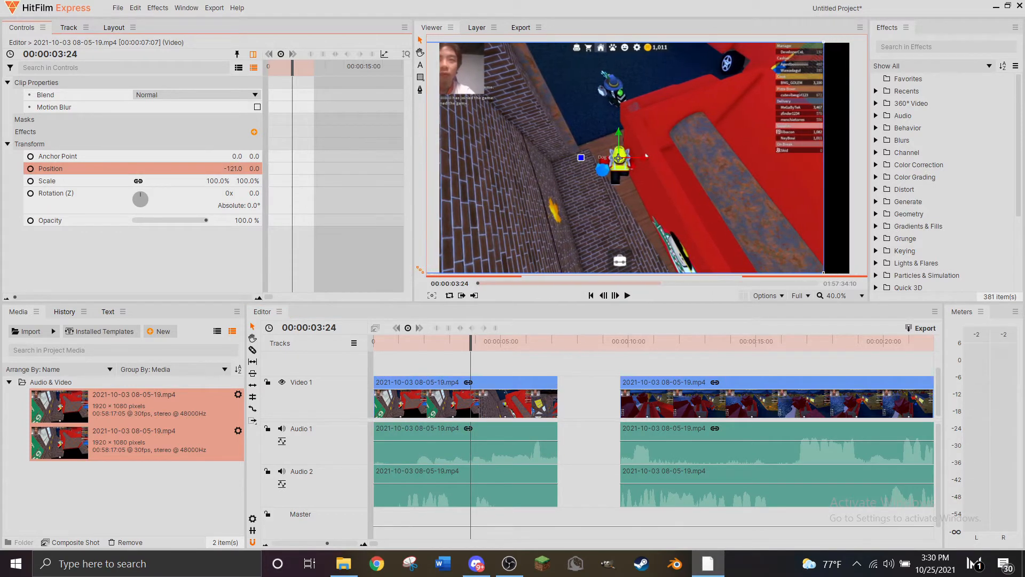
left_click_drag(646, 156, 595, 155)
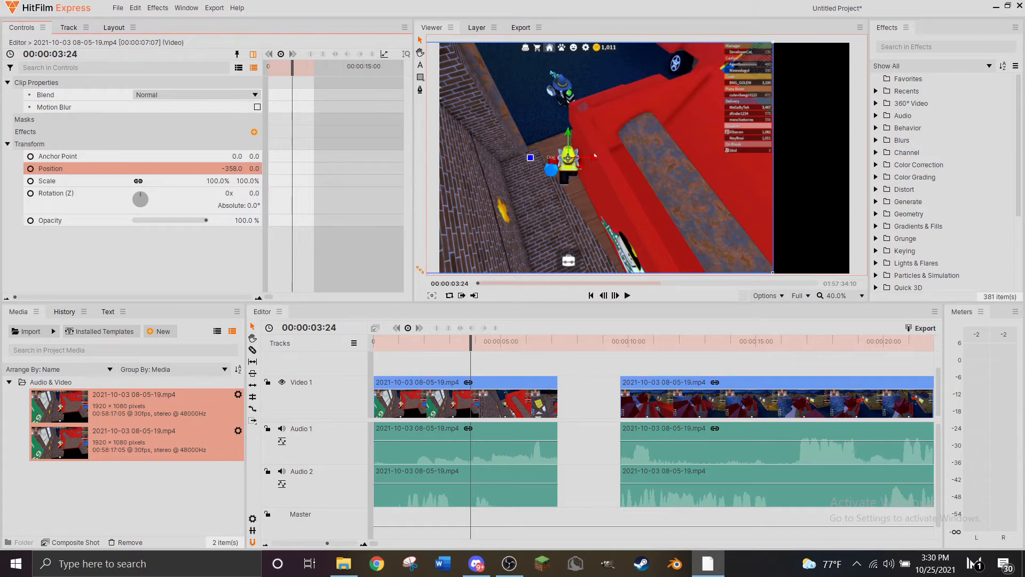
left_click_drag(256, 168, 204, 168)
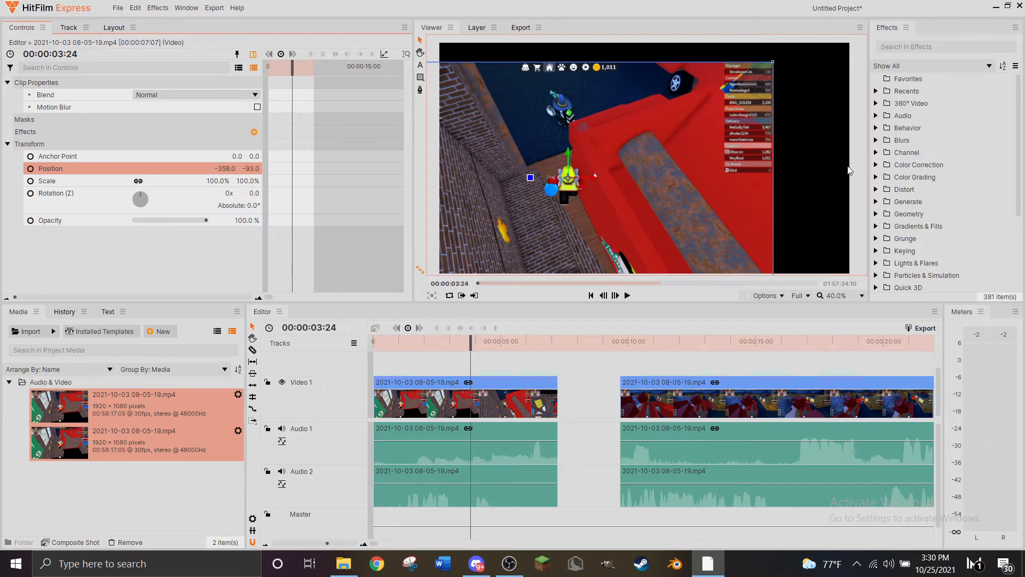
key("ctrl+z")
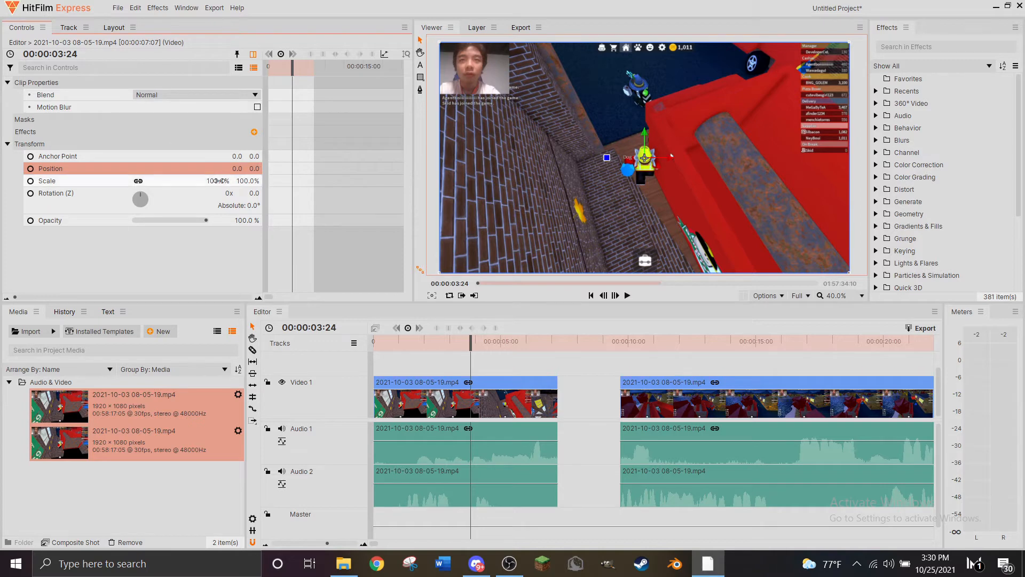
Try rescaling the first video clip and rotating it to 178°, and undo the changes.
left_click_drag(217, 180, 196, 180)
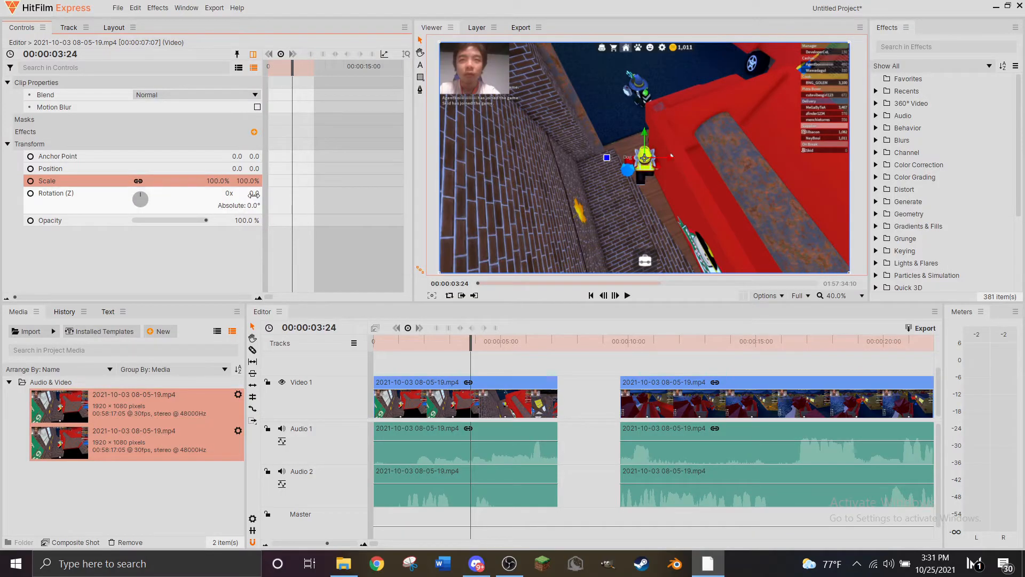
left_click_drag(253, 193, 348, 194)
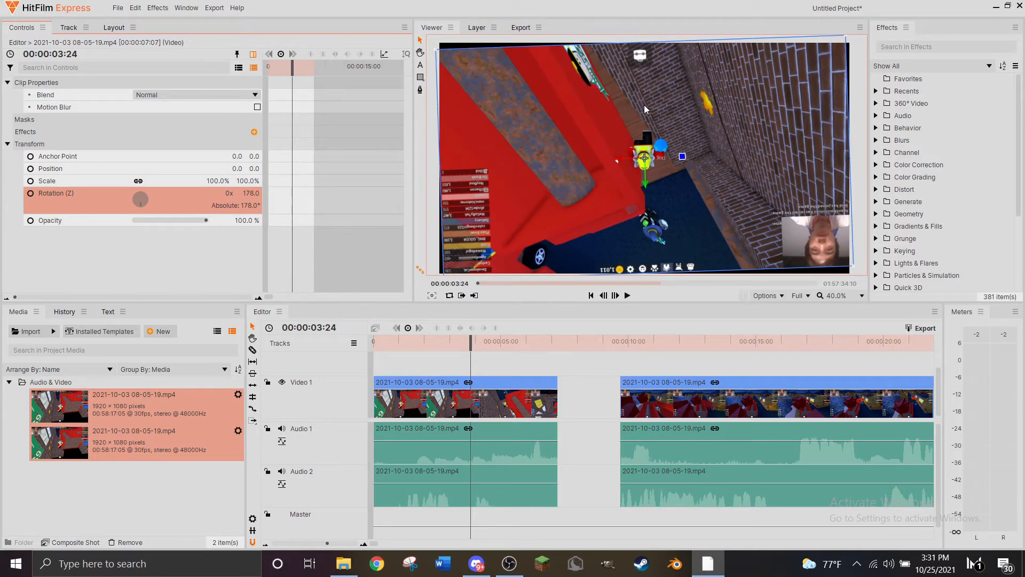
key("ctrl+z")
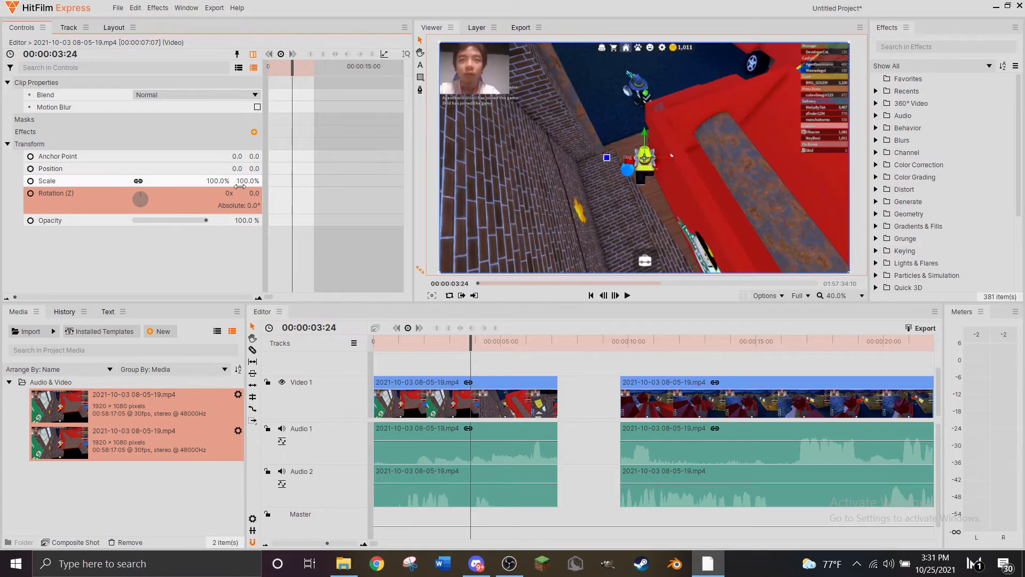
Try setting the first video clip's Rotation (Z) to 180°, and undo the rotation.
left_click(253, 193)
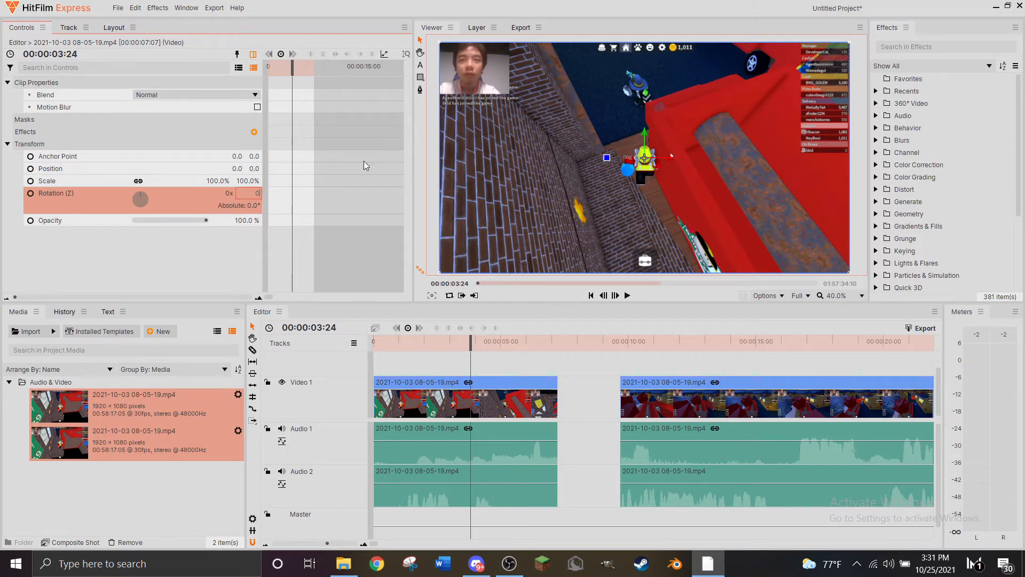
type("180")
key("Return")
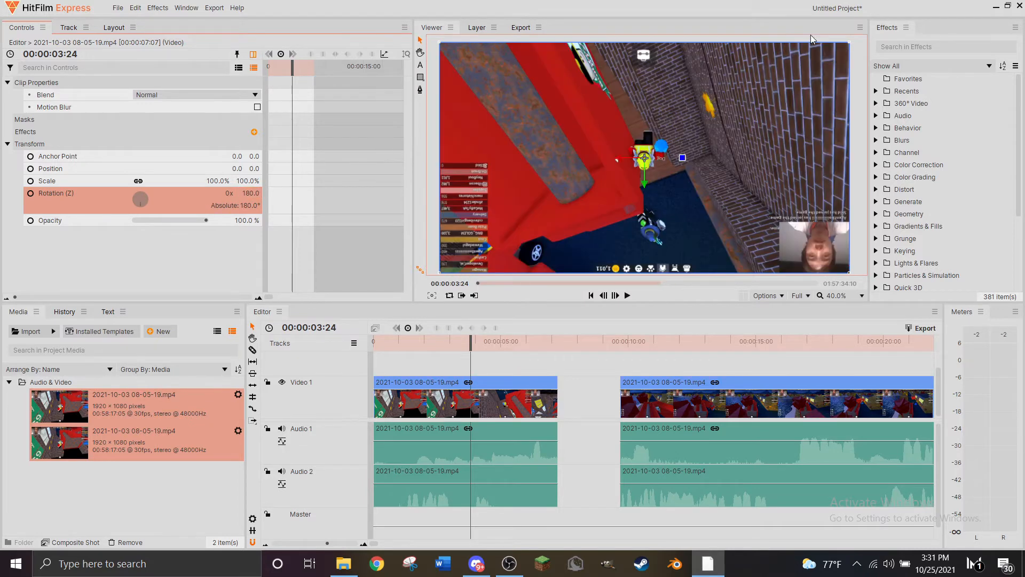
key("ctrl+z")
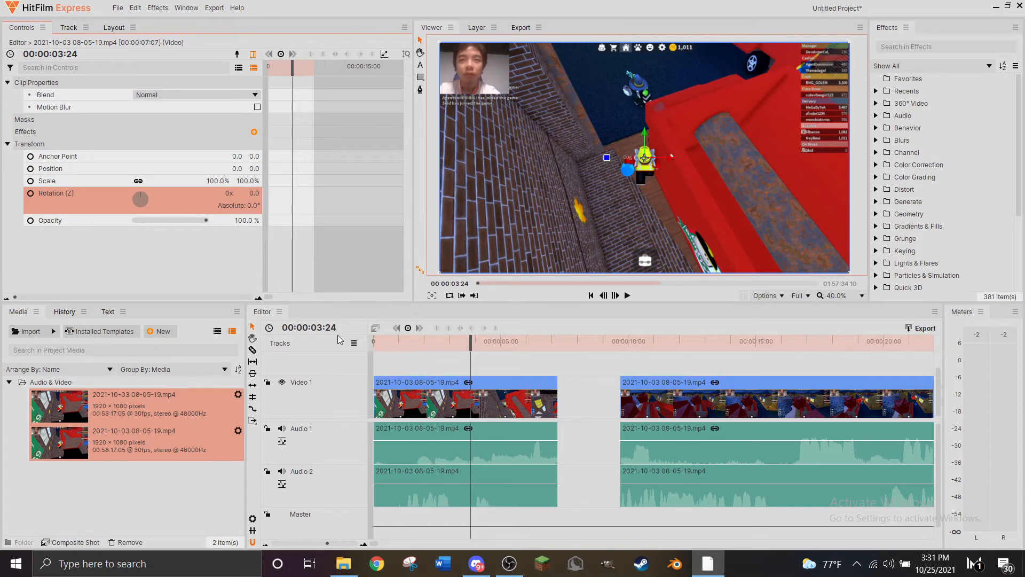
Add a 100% Scale keyframe to the first video clip at 00:00:00:24.
left_click(397, 343)
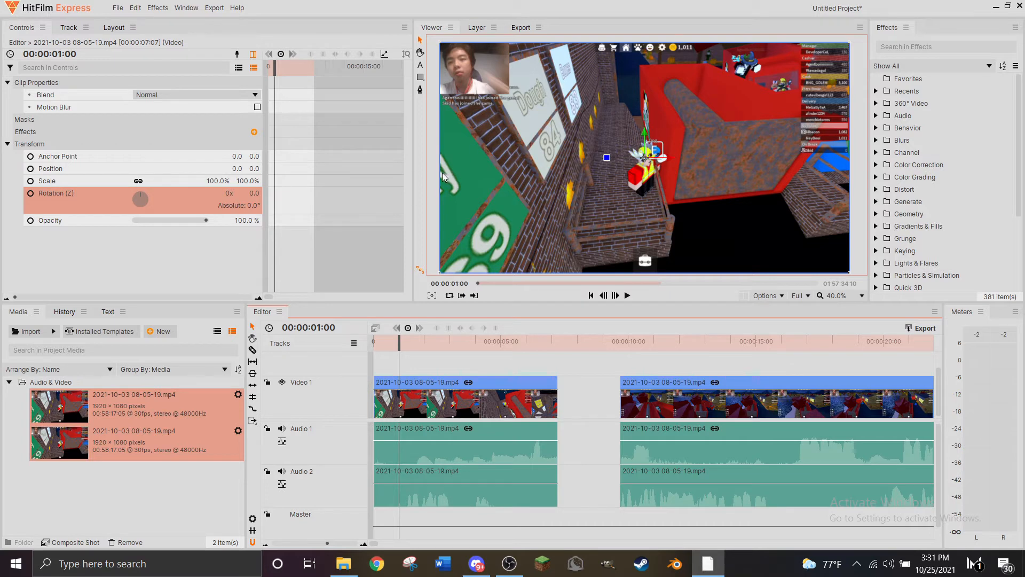
left_click(438, 341)
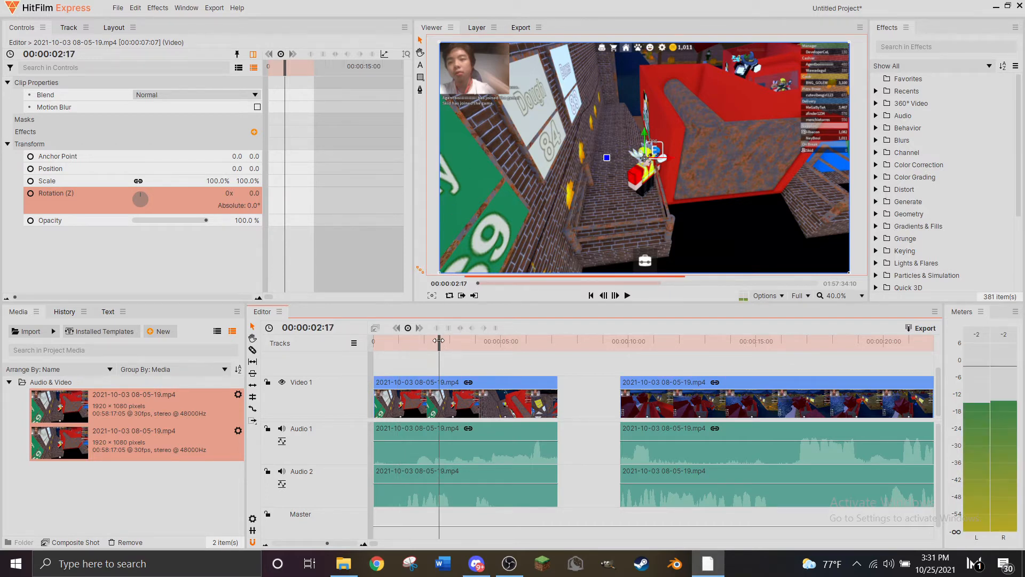
left_click(394, 340)
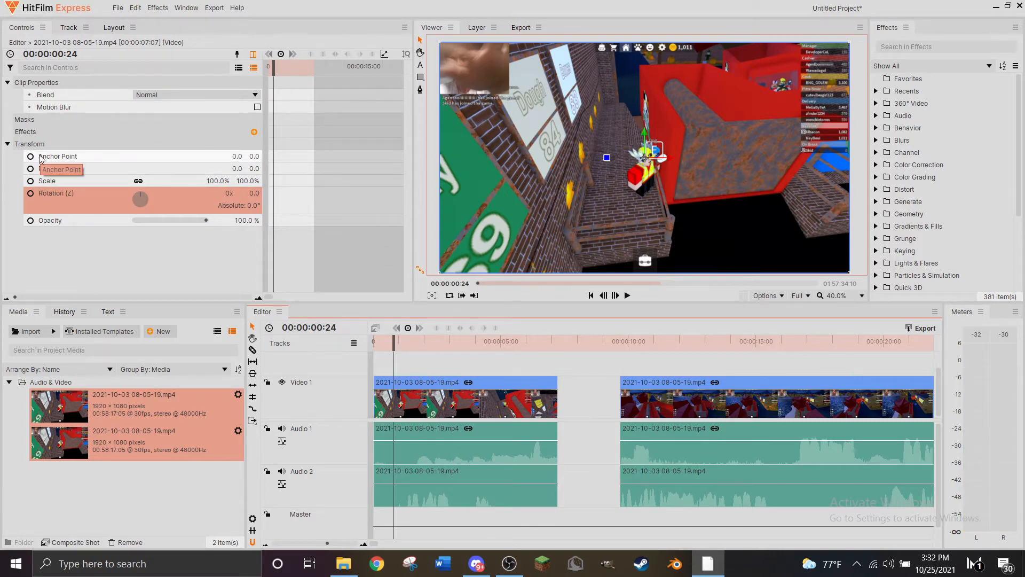
left_click(30, 182)
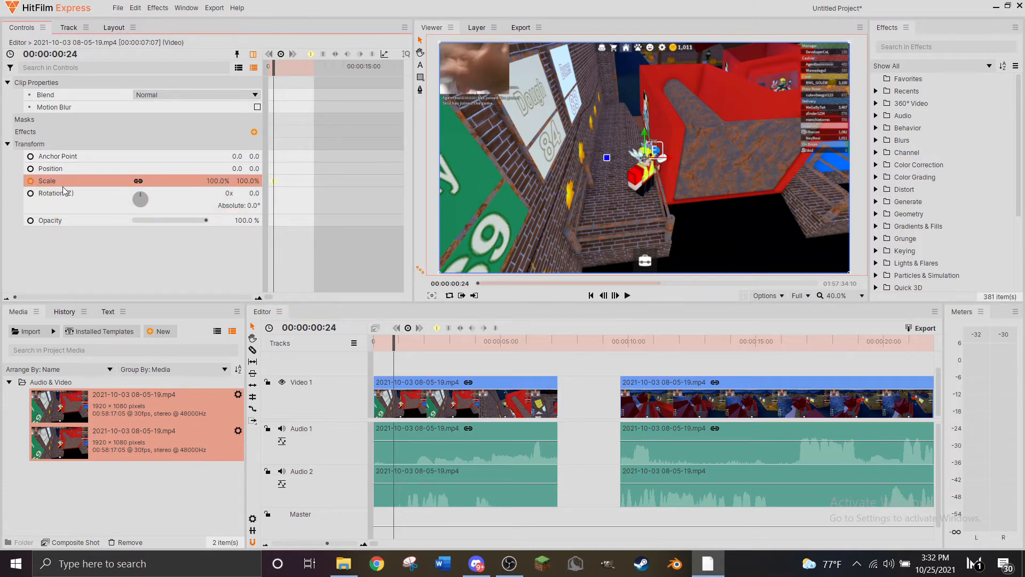
left_click(52, 244)
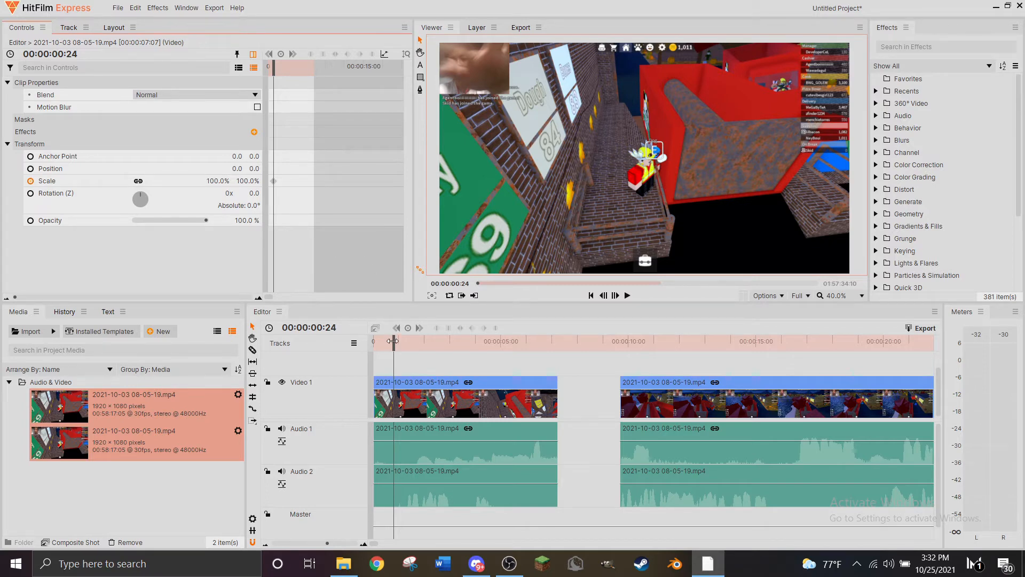
Keyframe the first clip's Scale at 769% at 00:00:02:07, and scrub through the zoom to 00:00:02:12.
left_click(431, 343)
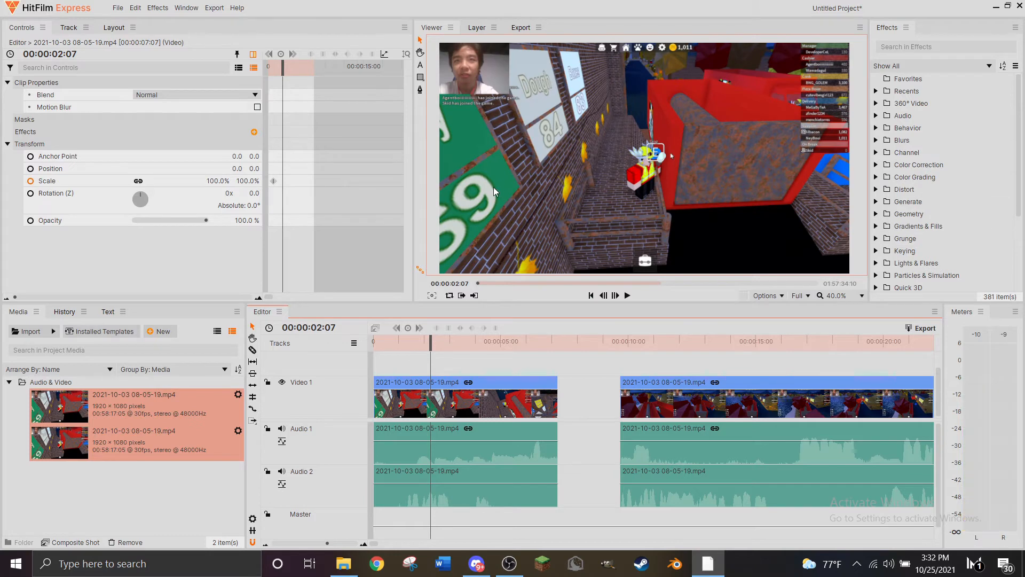
left_click_drag(213, 181, 854, 140)
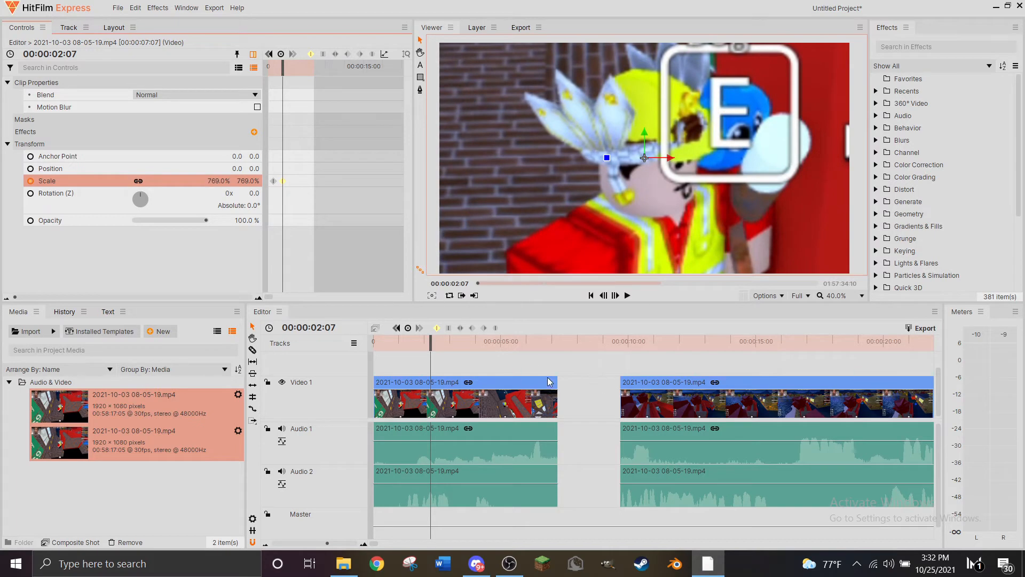
left_click_drag(387, 346, 435, 336)
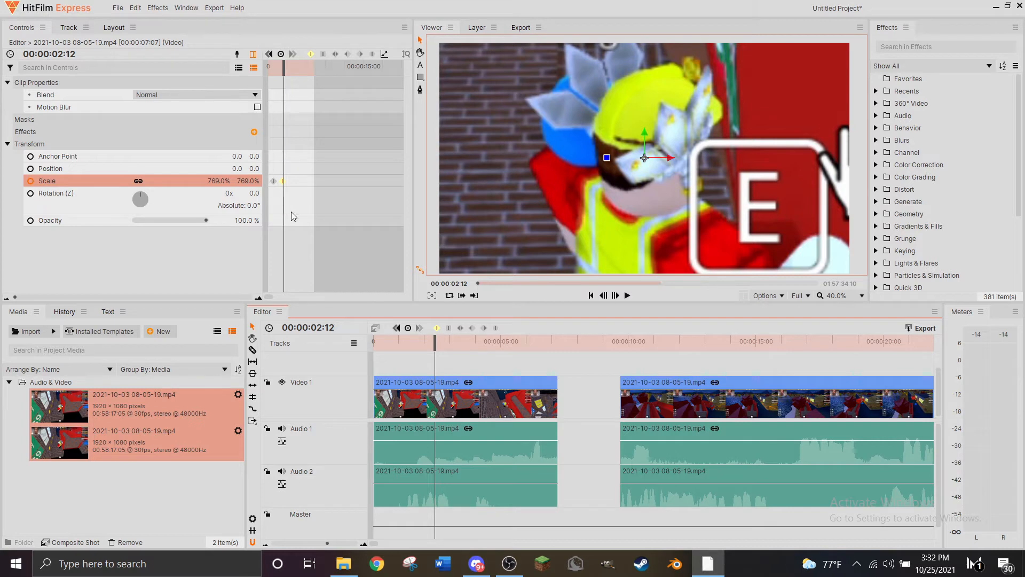
Enable Motion Blur on the first video clip and check the blurred zoom at 00:00:00:29.
left_click(256, 106)
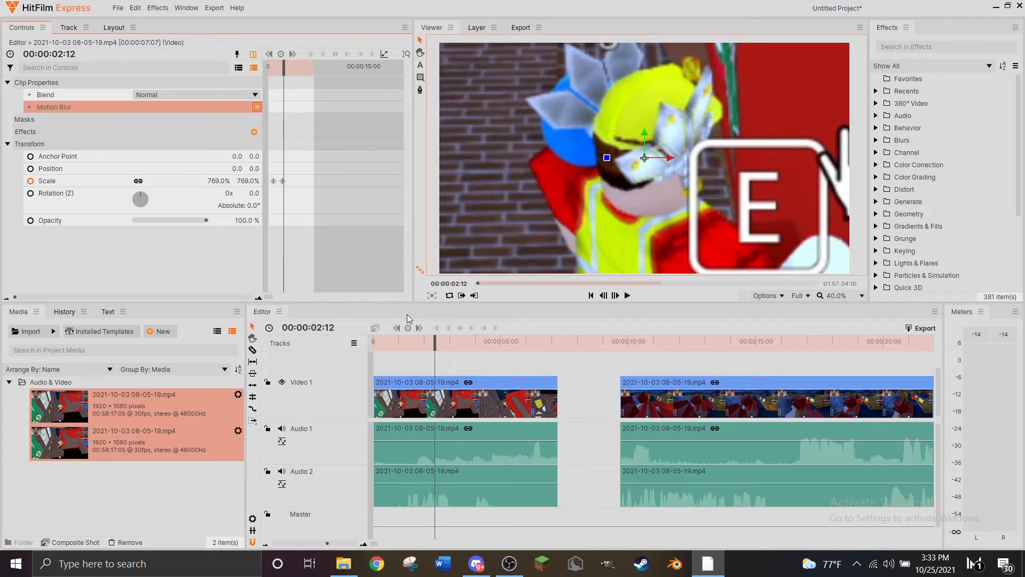
left_click(257, 108)
left_click(399, 341)
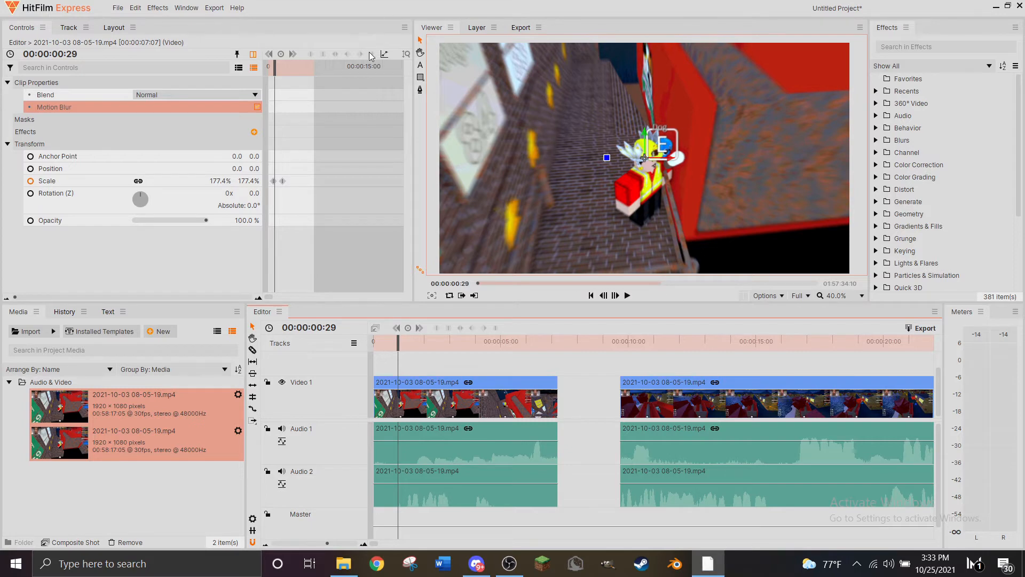
Animate the first clip's Position from a 0, 0 keyframe at 00:00:00:29 to 2290, 0 at 00:00:02:09, and scrub through the movement.
left_click(31, 169)
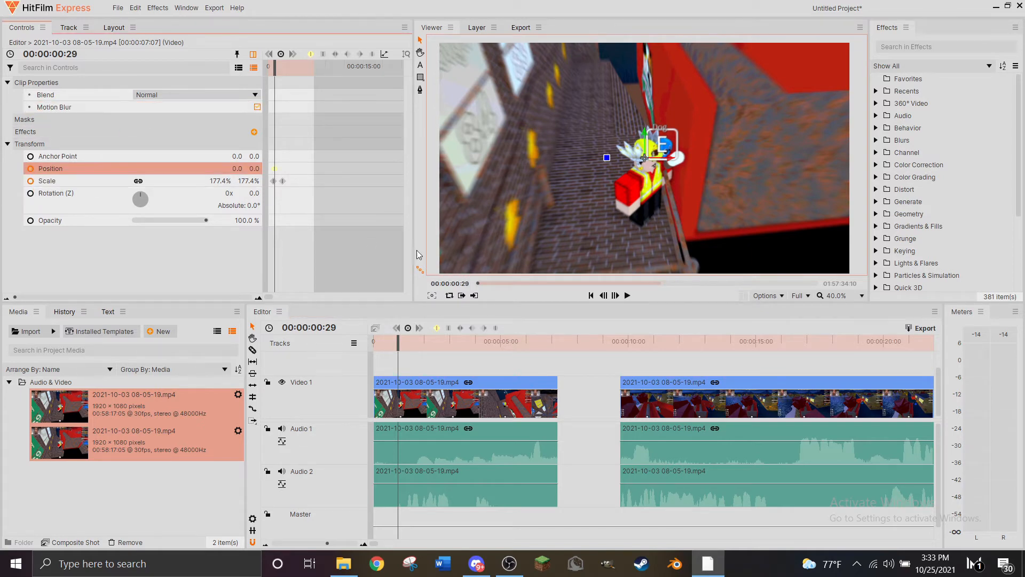
left_click(431, 342)
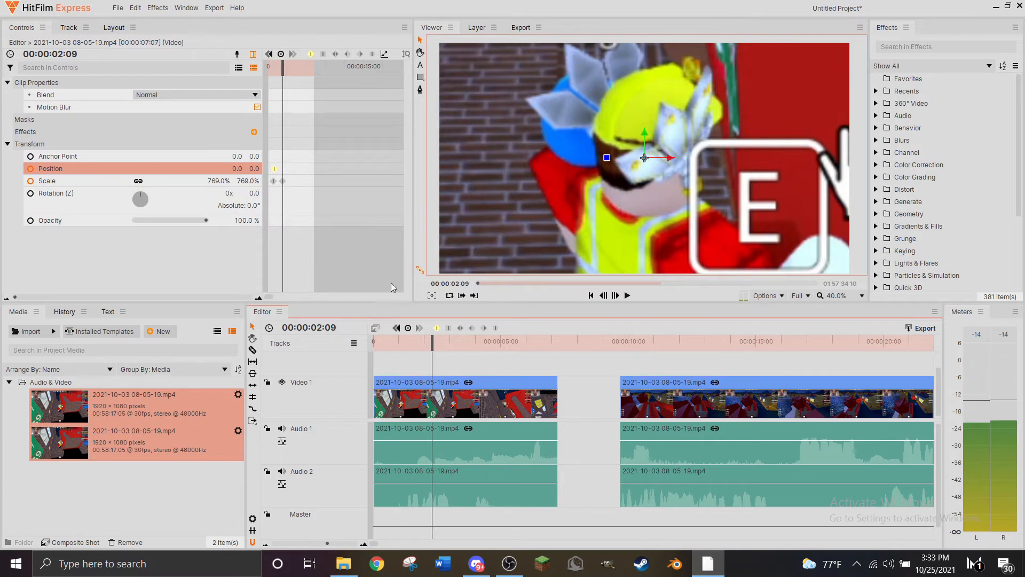
left_click_drag(237, 167, 337, 168)
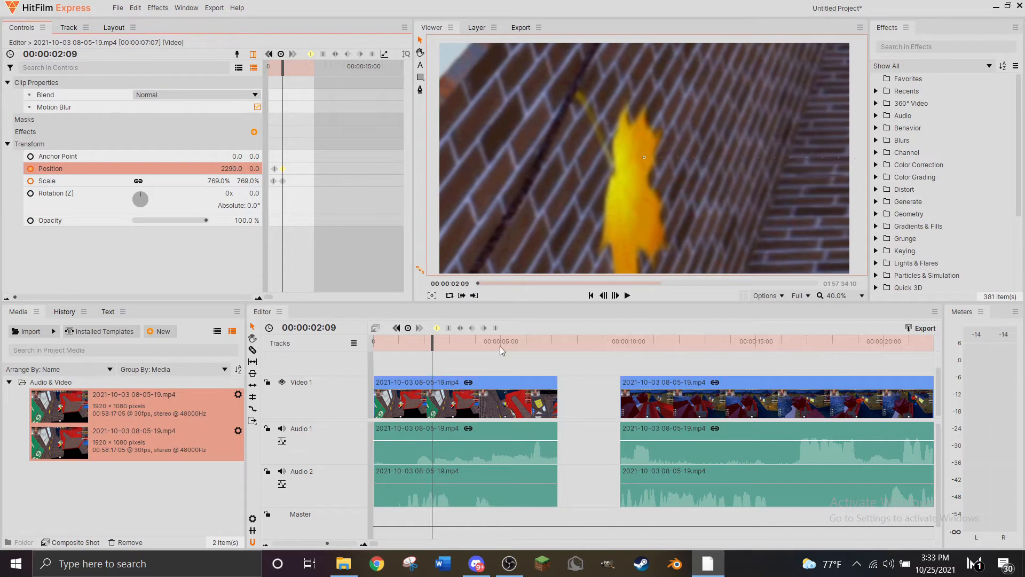
left_click(383, 342)
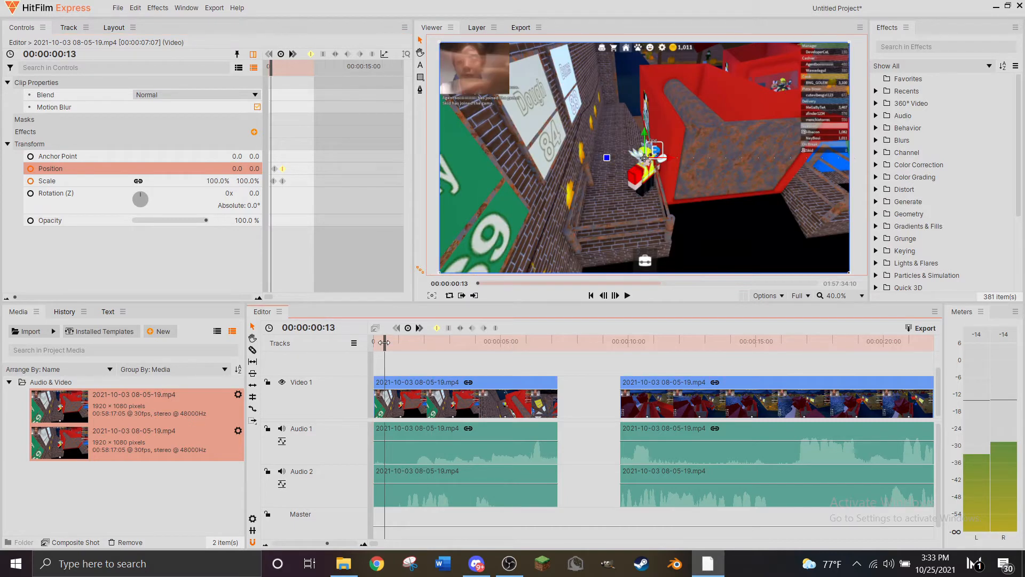
left_click_drag(385, 342, 425, 338)
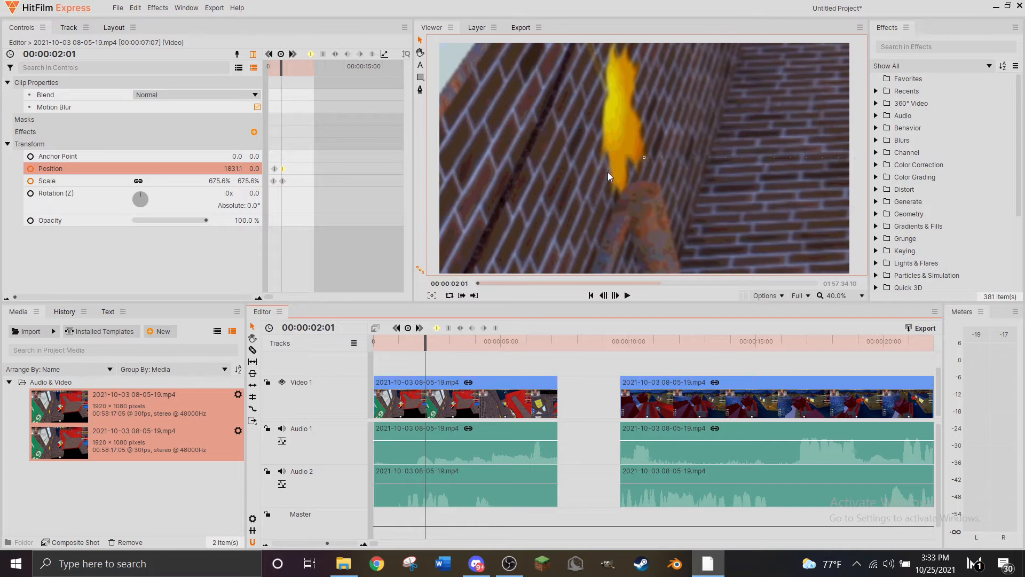
left_click(407, 343)
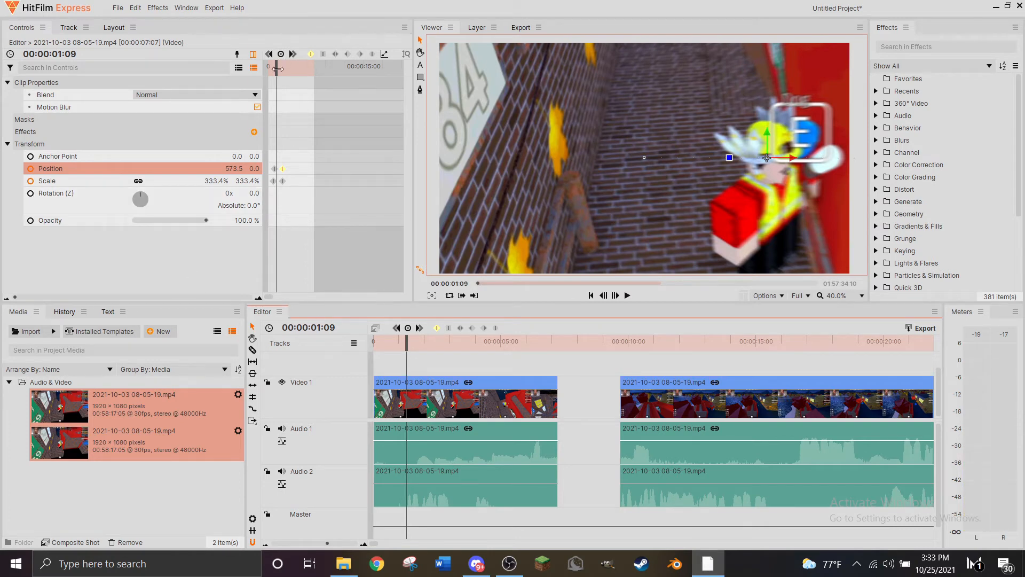
Animate the first clip's Rotation (Z) from 0° at 00:00:00:00 to 73° at 00:00:00:20, and preview the result at 00:00:00:24.
left_click_drag(278, 69, 268, 69)
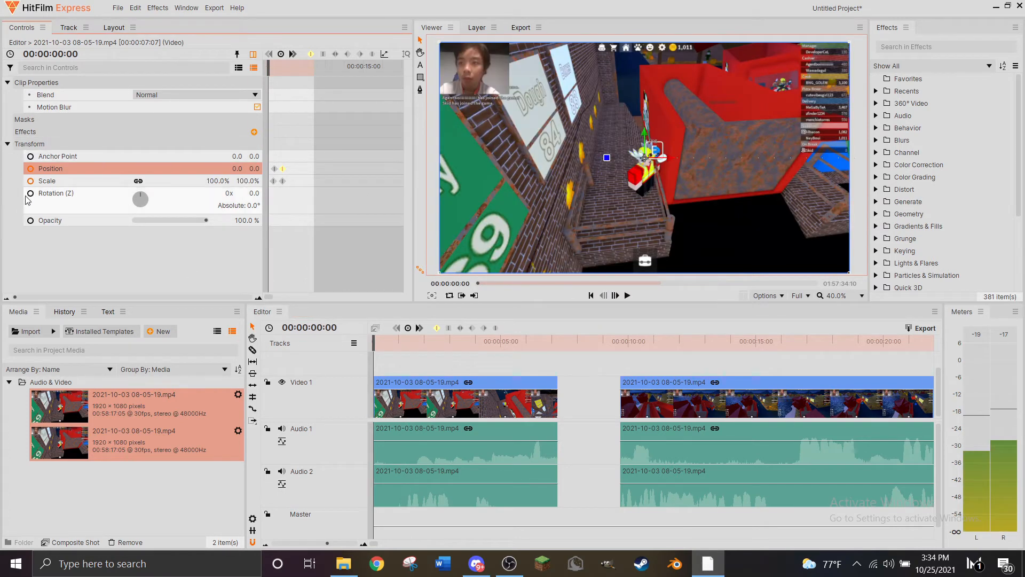
left_click(31, 193)
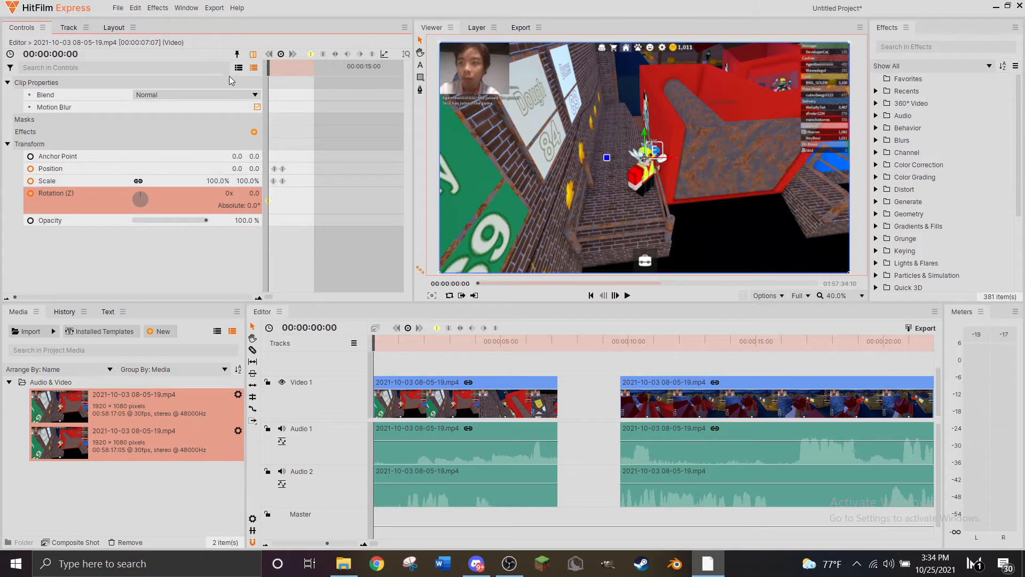
left_click_drag(273, 67, 272, 67)
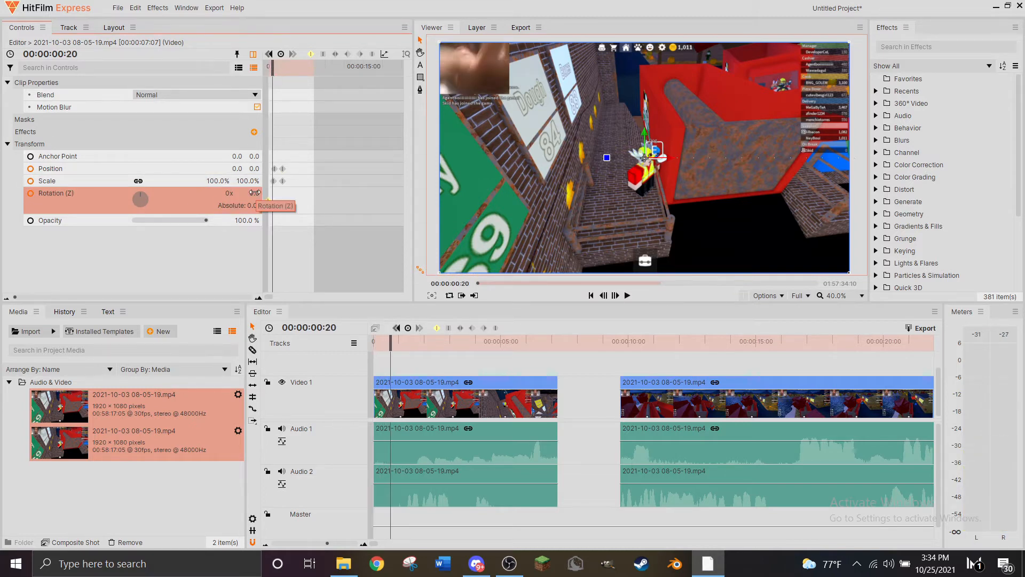
left_click_drag(254, 193, 260, 196)
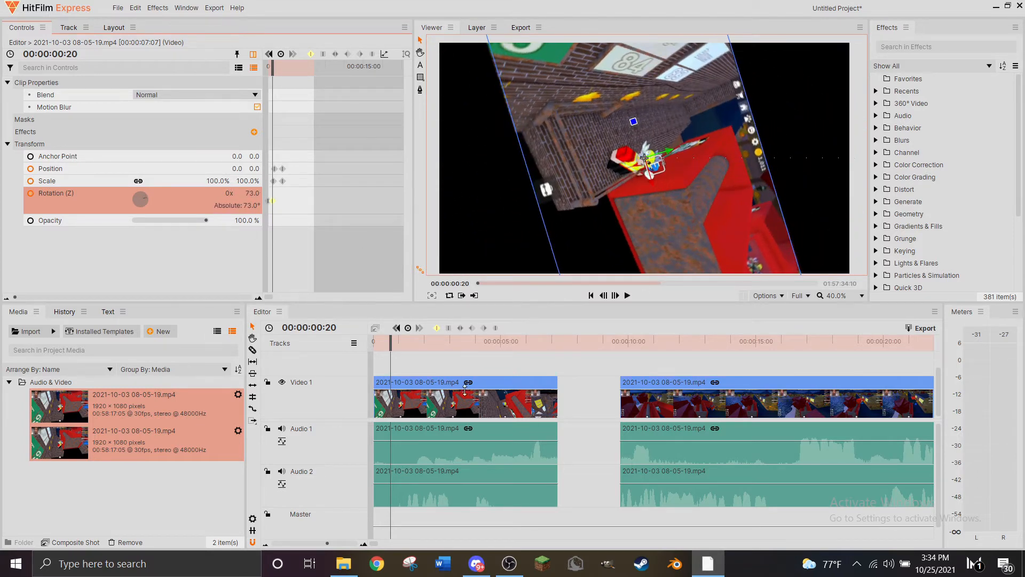
mouse_move(389, 341)
left_mouse_down()
mouse_move(378, 342)
mouse_move(397, 336)
left_mouse_up()
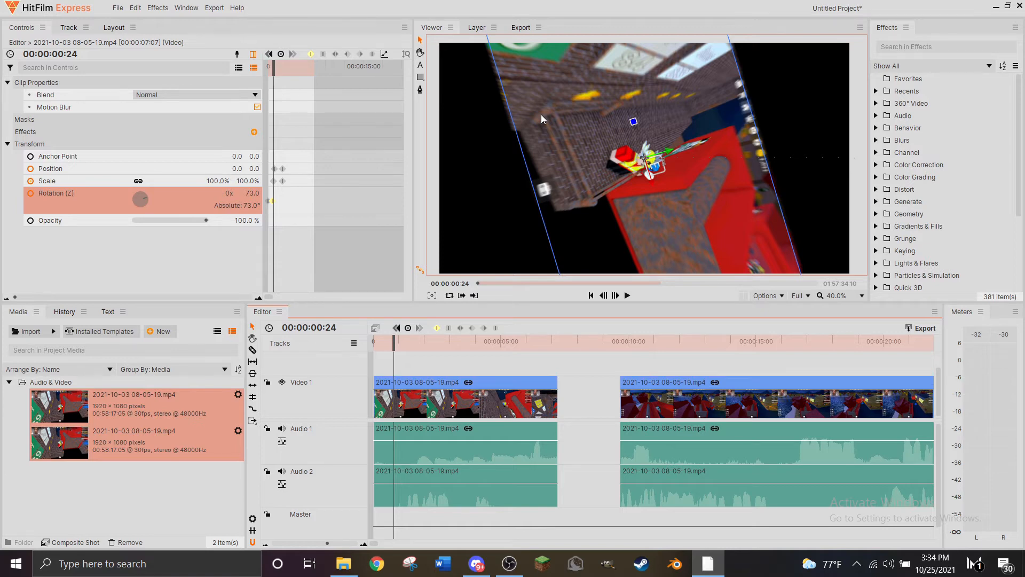
left_click(540, 114)
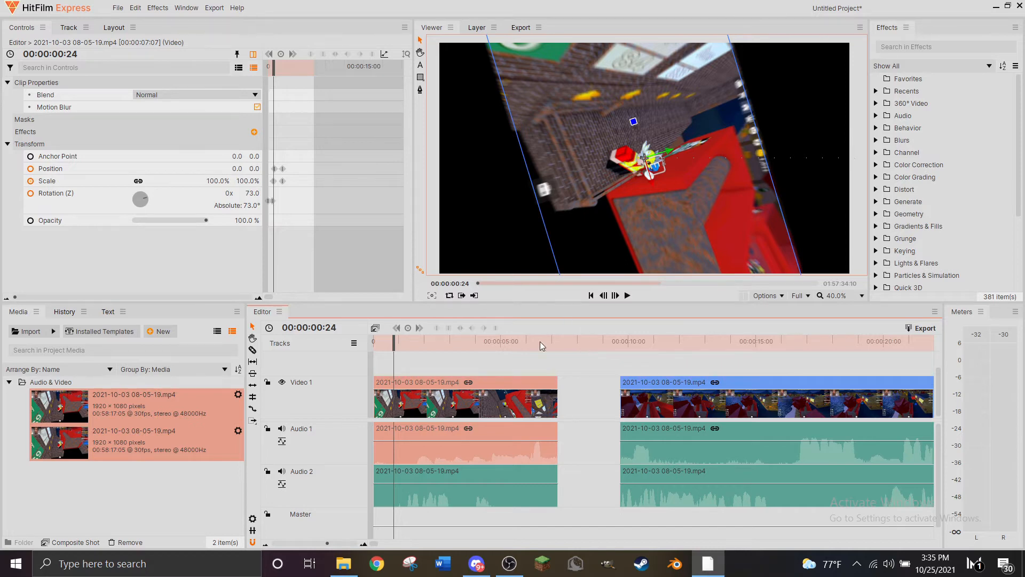
left_click(626, 339)
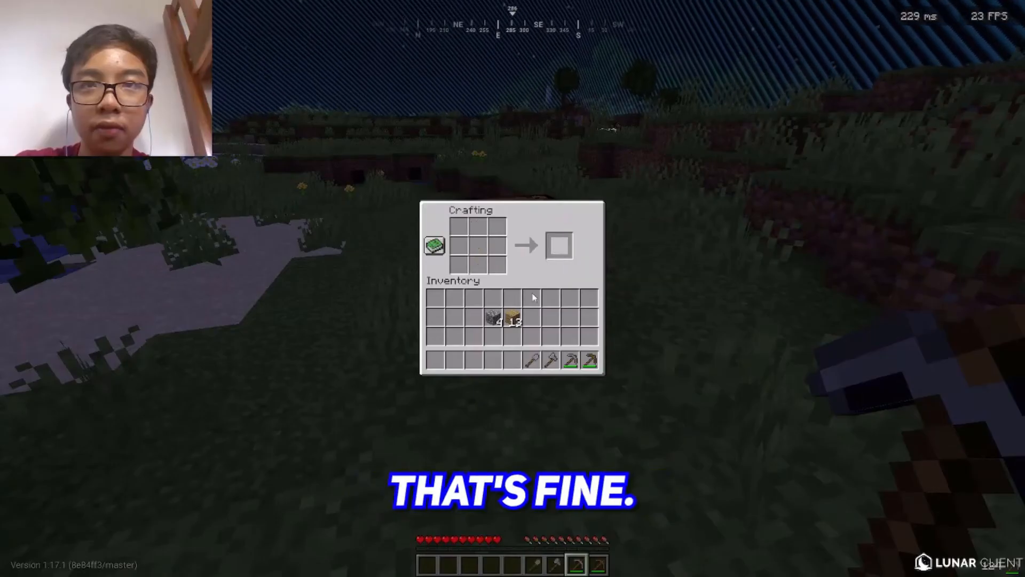
left_click(455, 318)
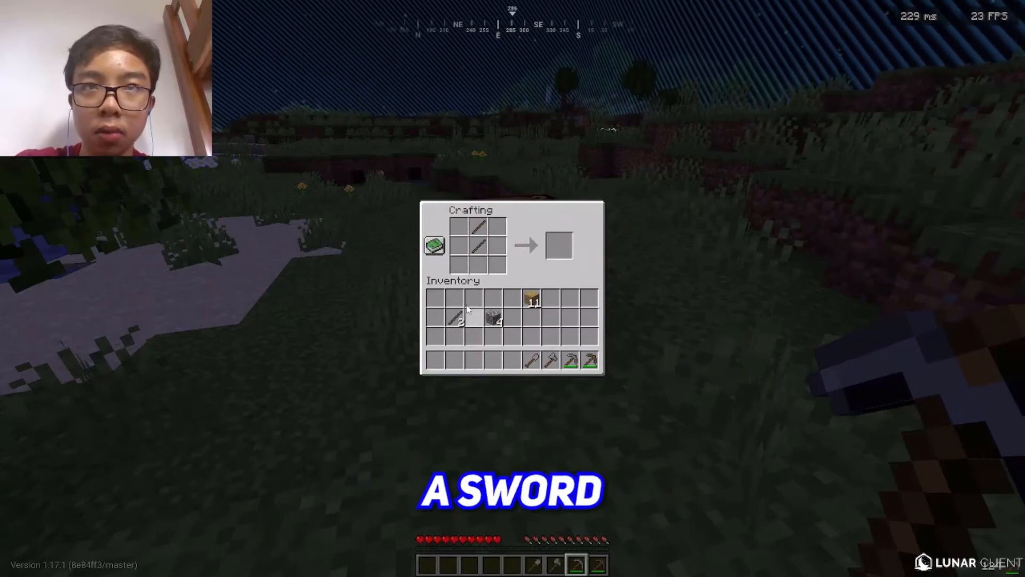
double_click(476, 230)
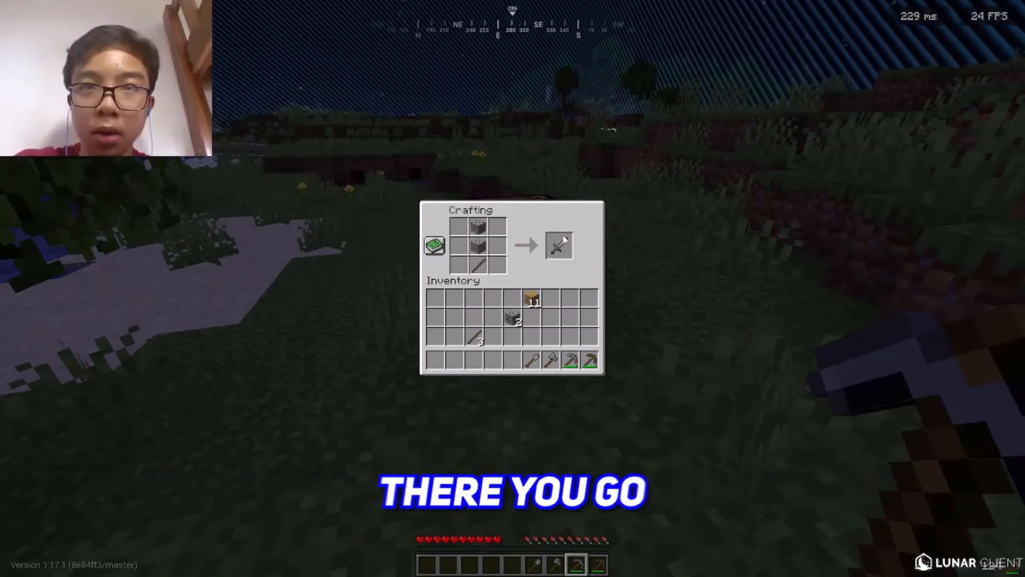
left_click(559, 245, "shift")
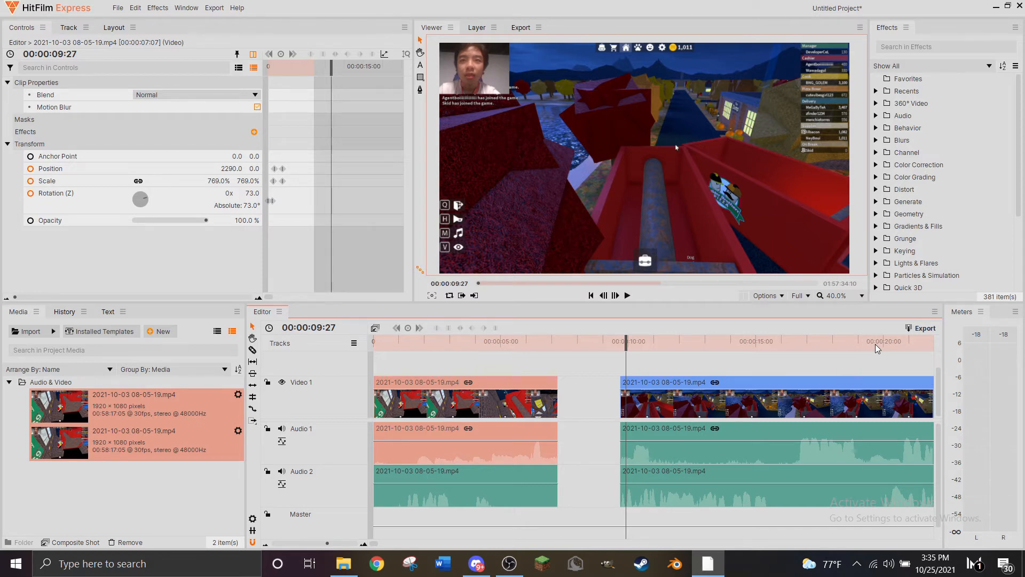
Play the second clip from 00:00:19:21 and again from 00:00:36:26 to examine the webcam reactions.
scroll(763, 368, "up", 1)
scroll(762, 367, "down", 1)
scroll(782, 452, "down", 2)
scroll(748, 438, "up", 1)
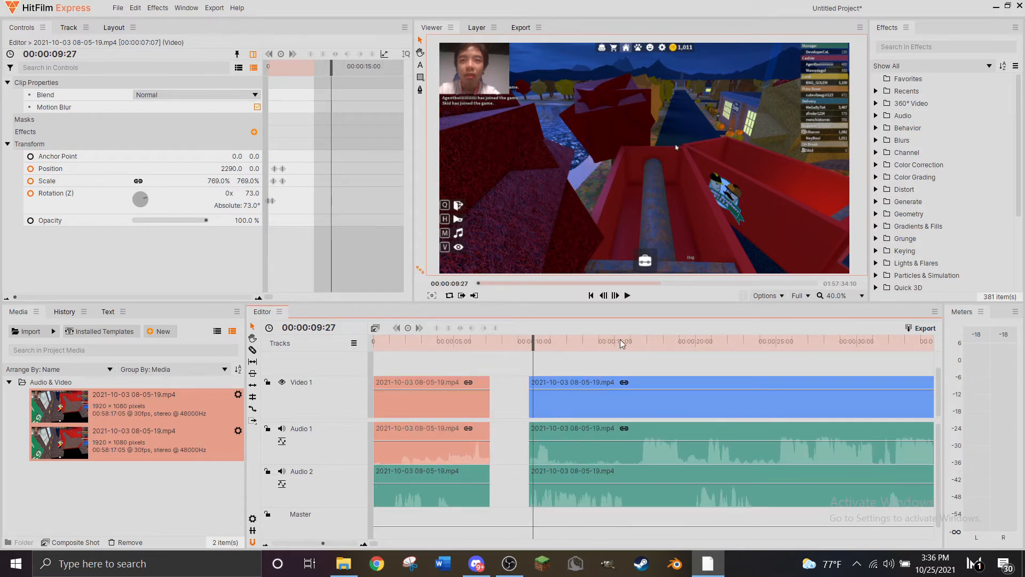
left_click(690, 345)
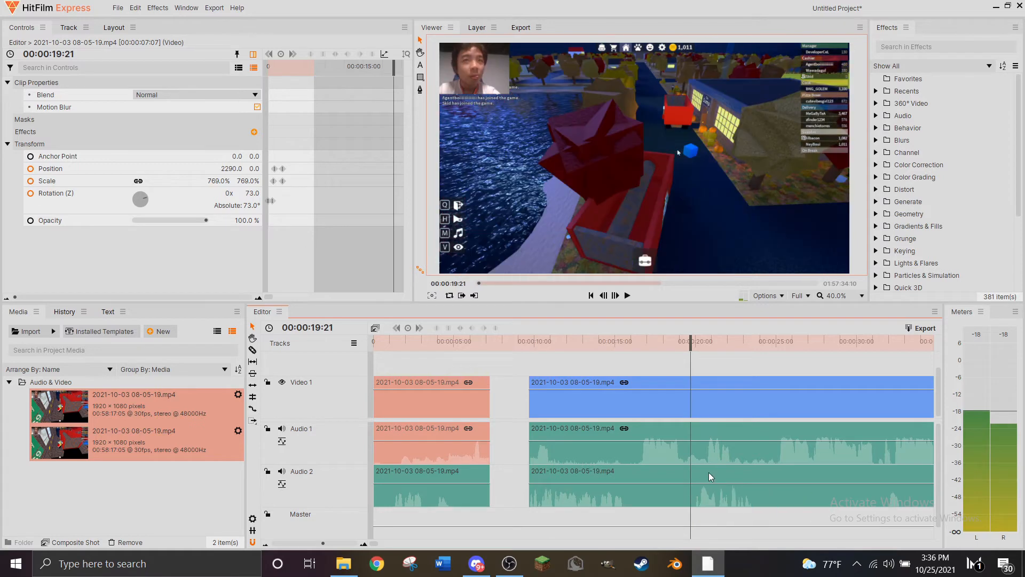
left_click(627, 297)
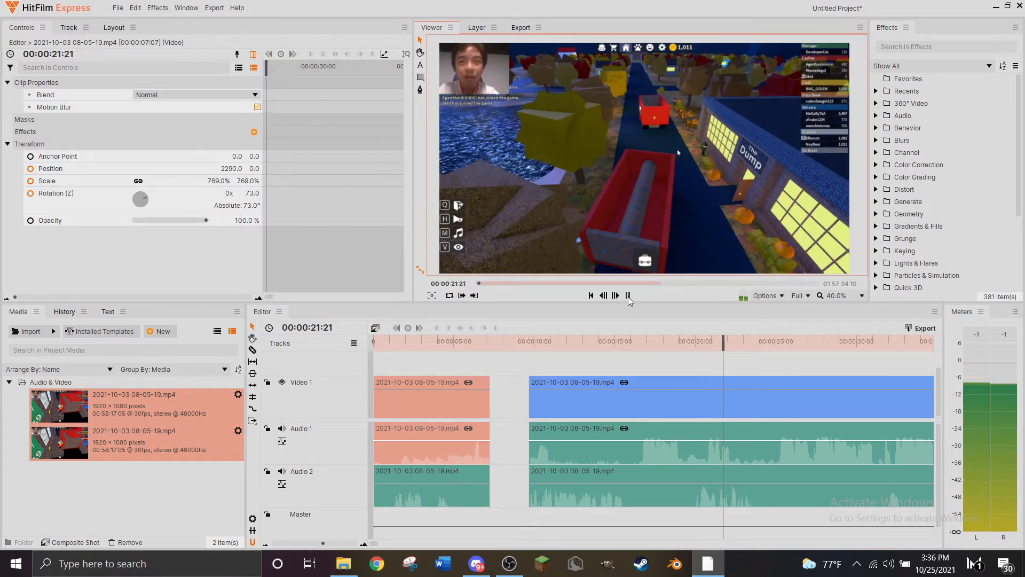
left_click(628, 296)
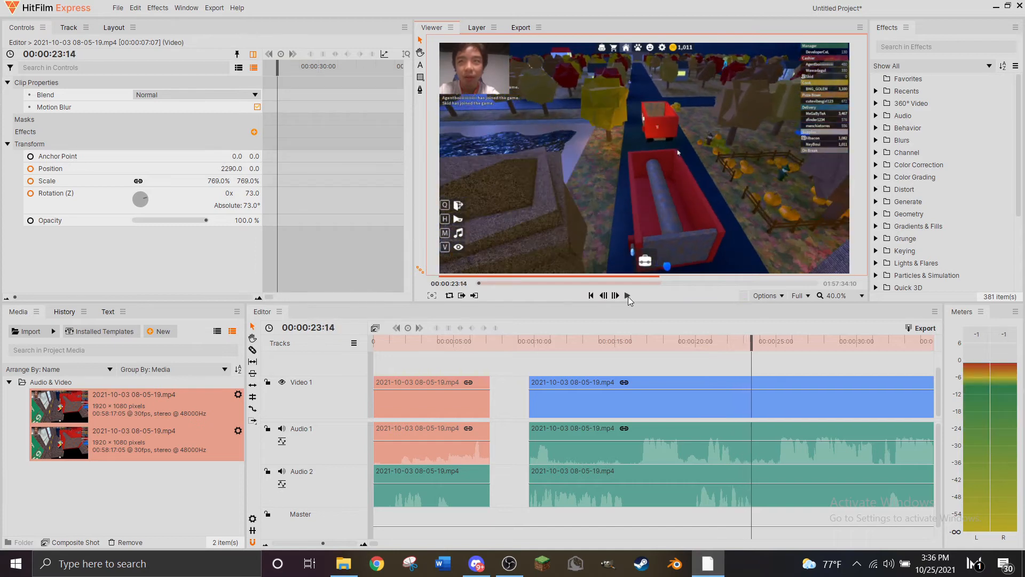
scroll(824, 363, "down", 2)
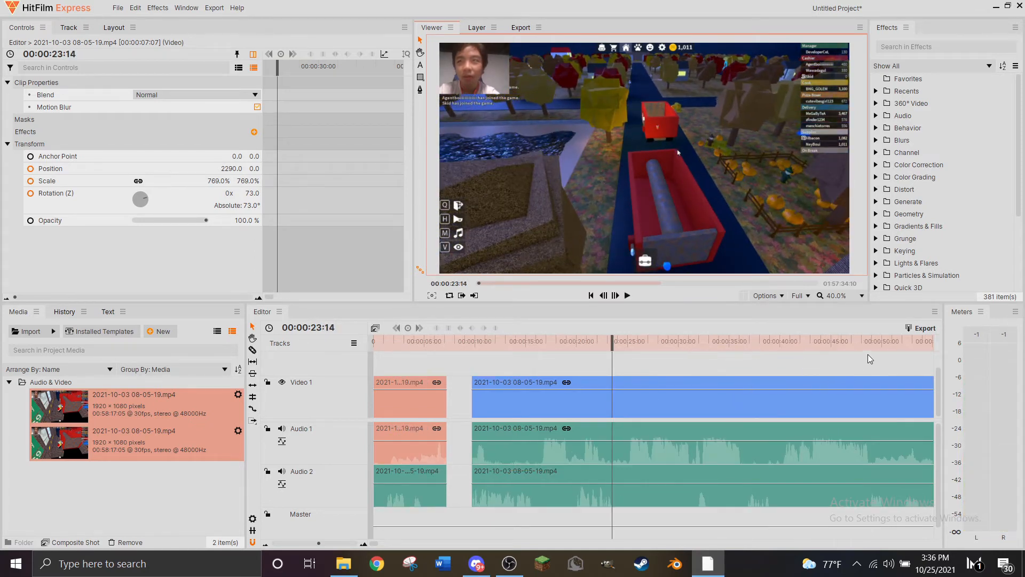
left_click(748, 347)
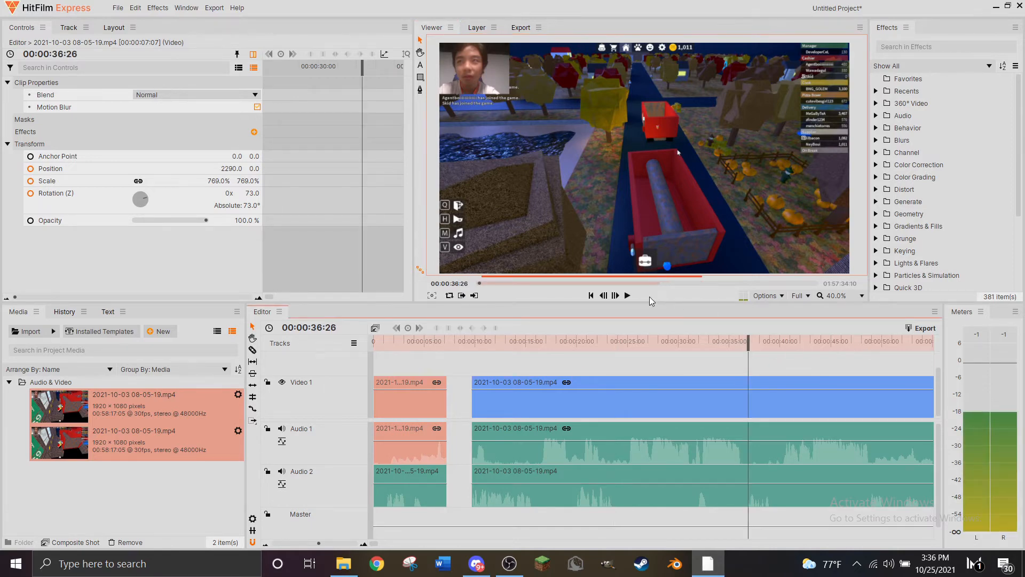
left_click(627, 295)
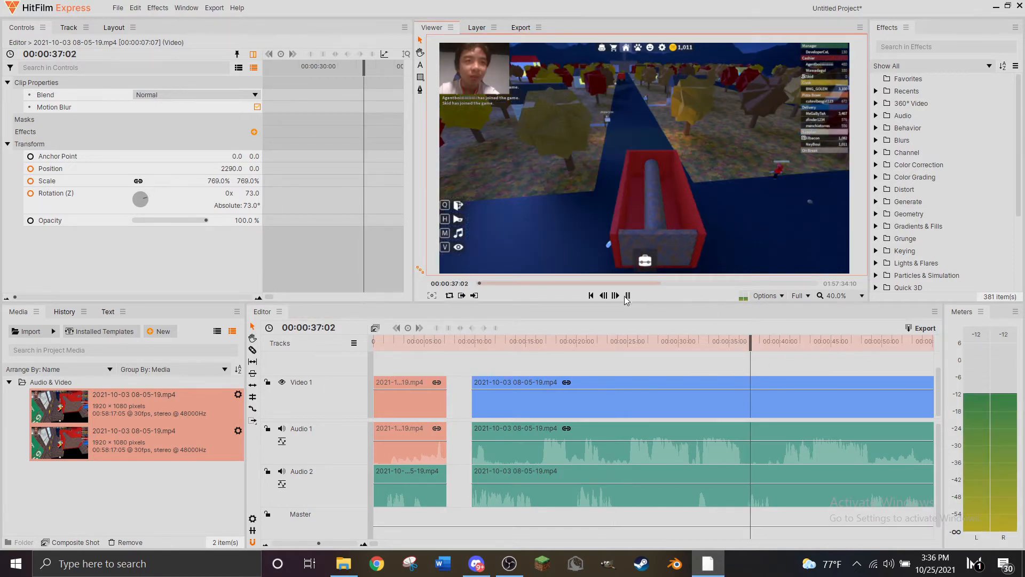
left_click(628, 295)
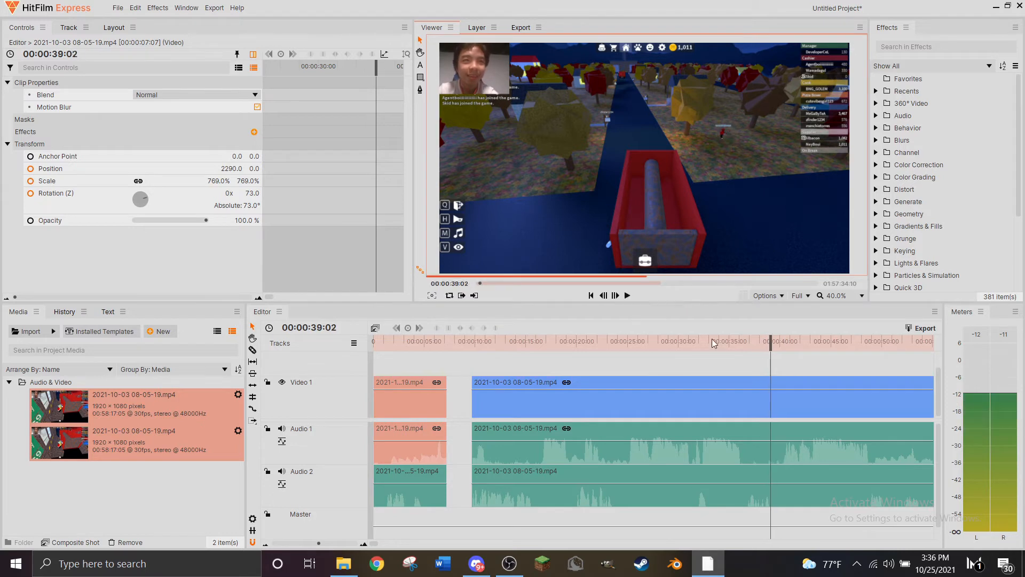
Slice the second linked video and audio clip at 00:00:36:23.
left_click(744, 344)
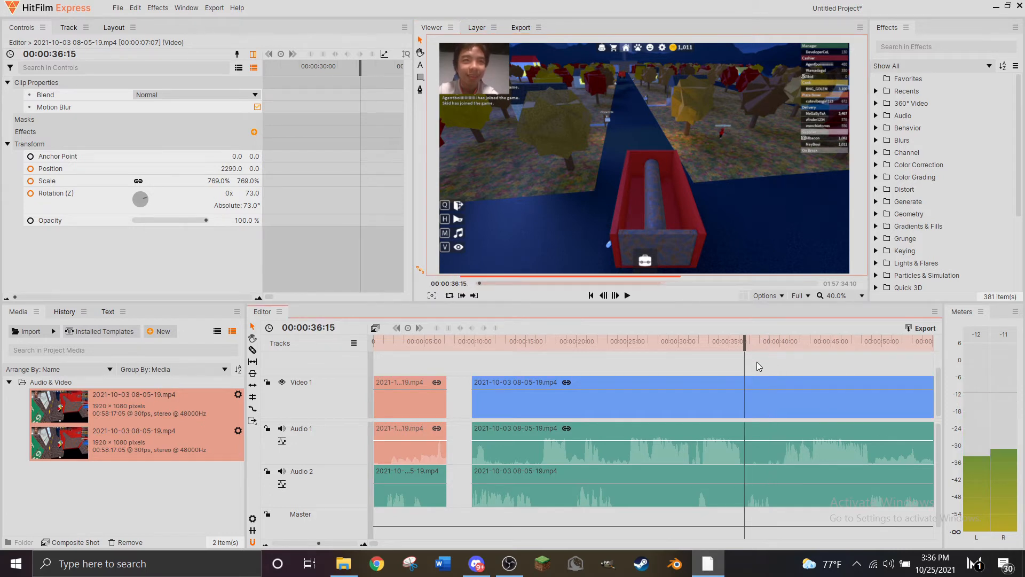
scroll(757, 361, "up", 3)
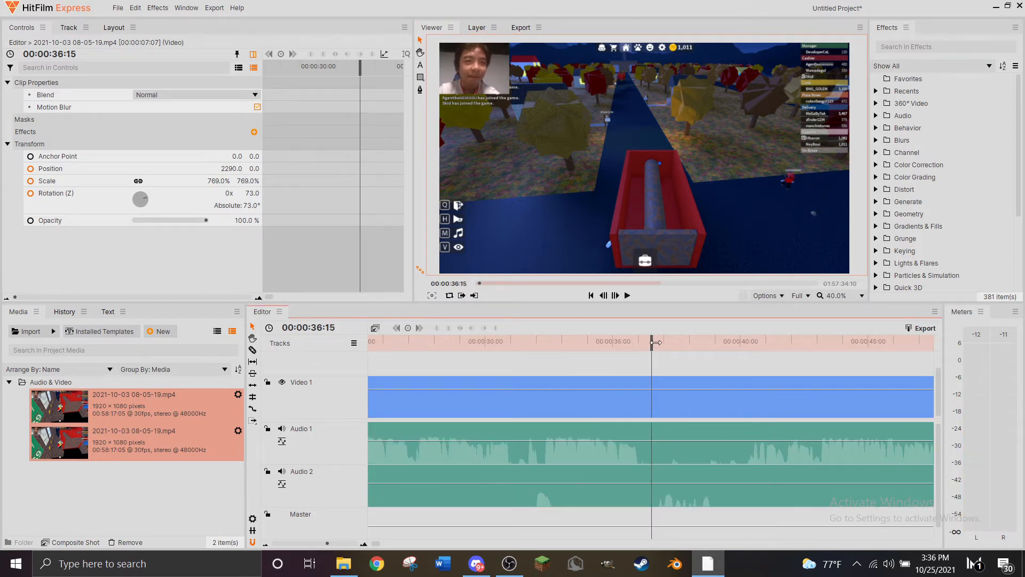
scroll(717, 497, "up", 2)
scroll(717, 497, "up", 1)
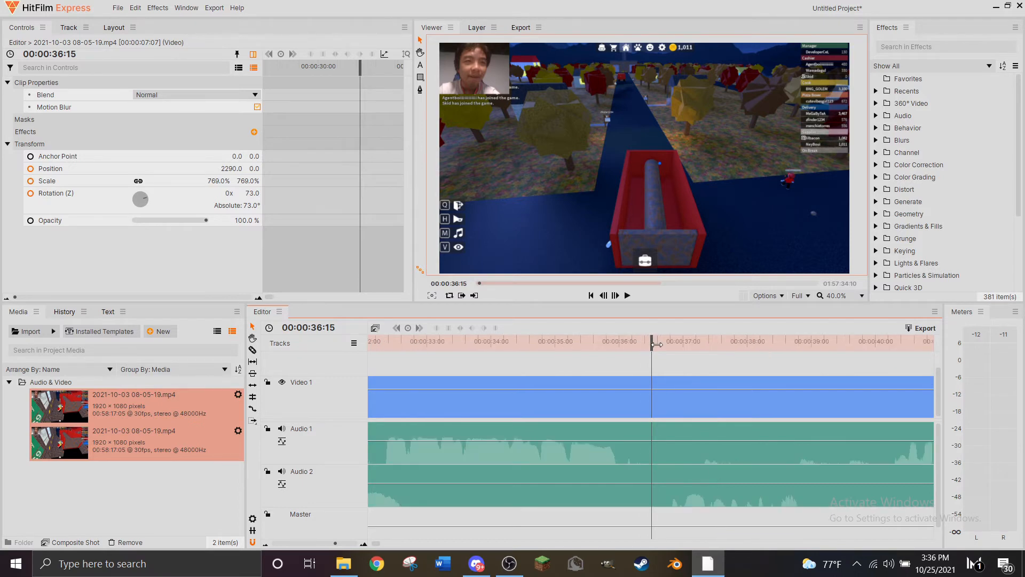
left_click_drag(650, 345, 674, 346)
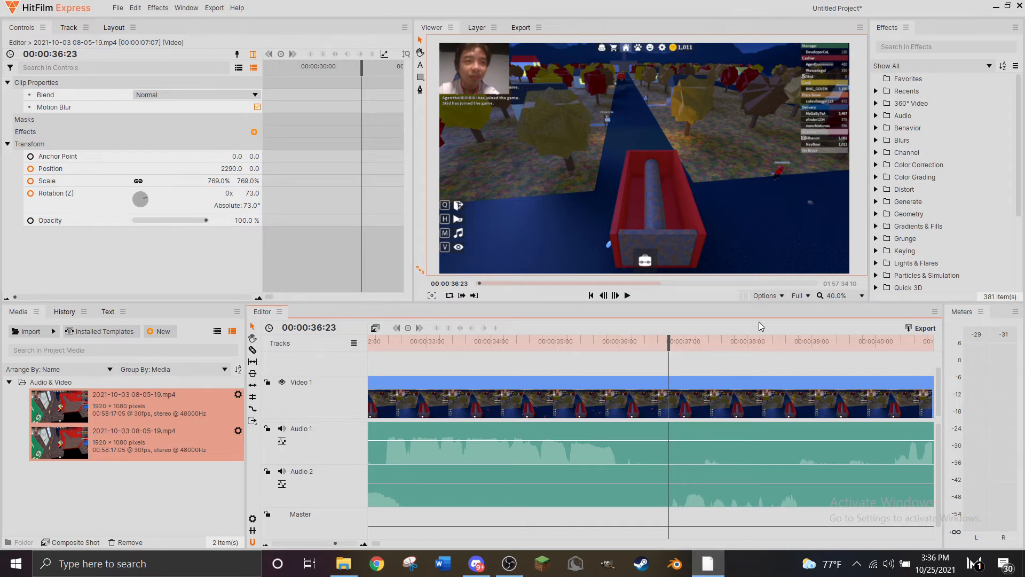
left_click_drag(737, 362, 723, 451)
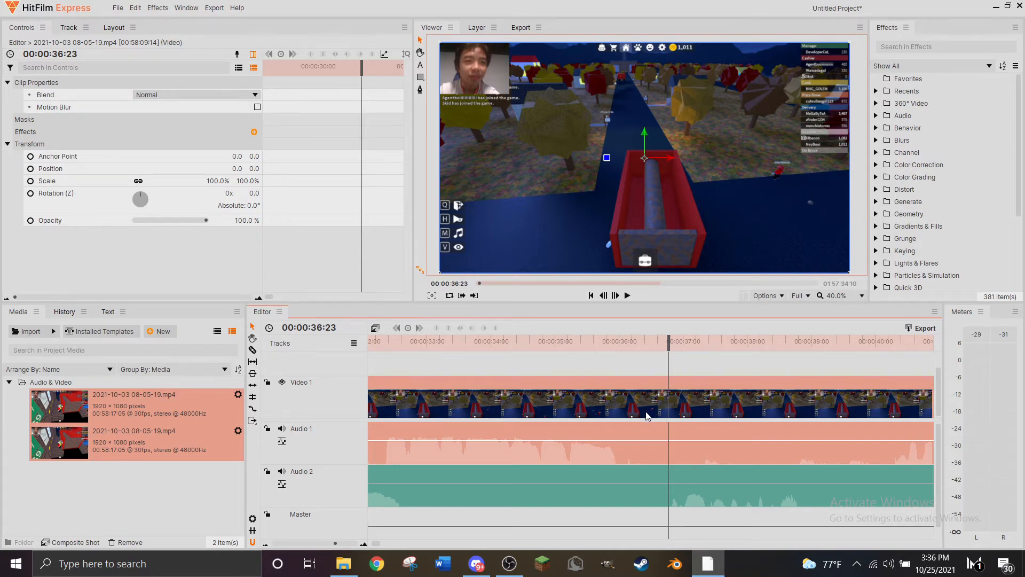
key("ctrl+shift+d")
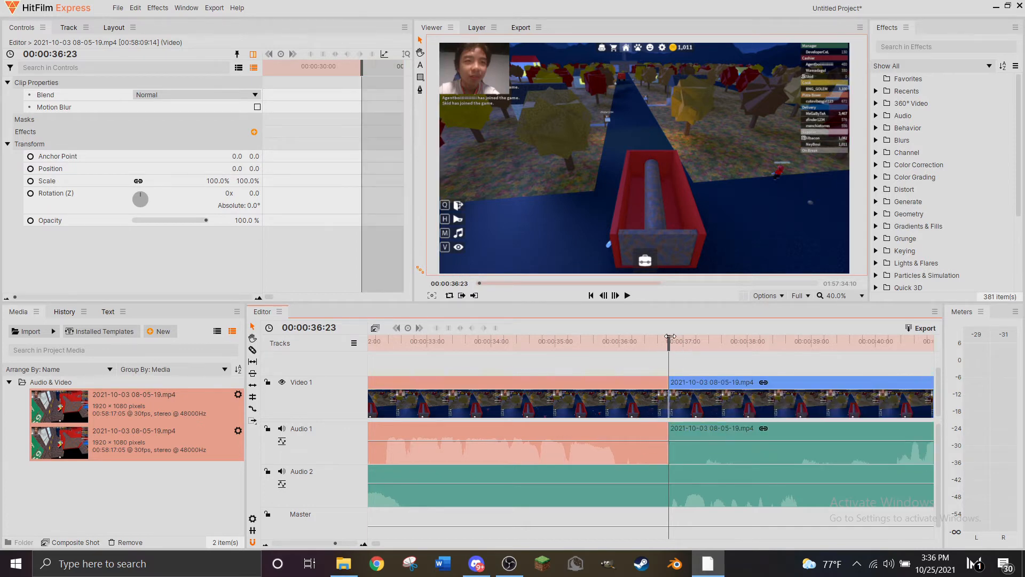
Slice the clip that starts at 00:00:36:23 again at 00:00:38:25, isolating a short middle segment.
left_click_drag(668, 340, 804, 351)
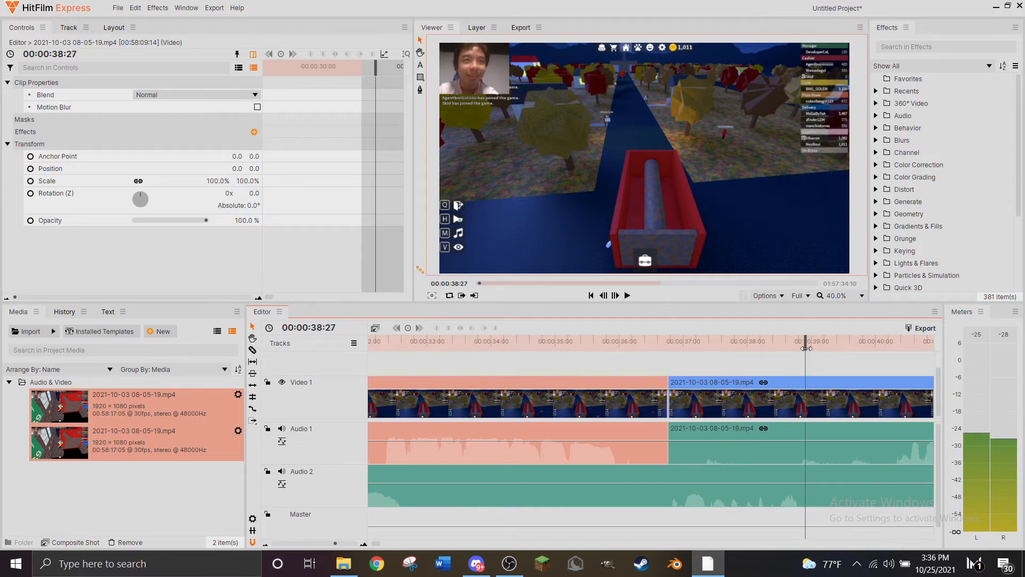
left_click_drag(806, 347, 801, 348)
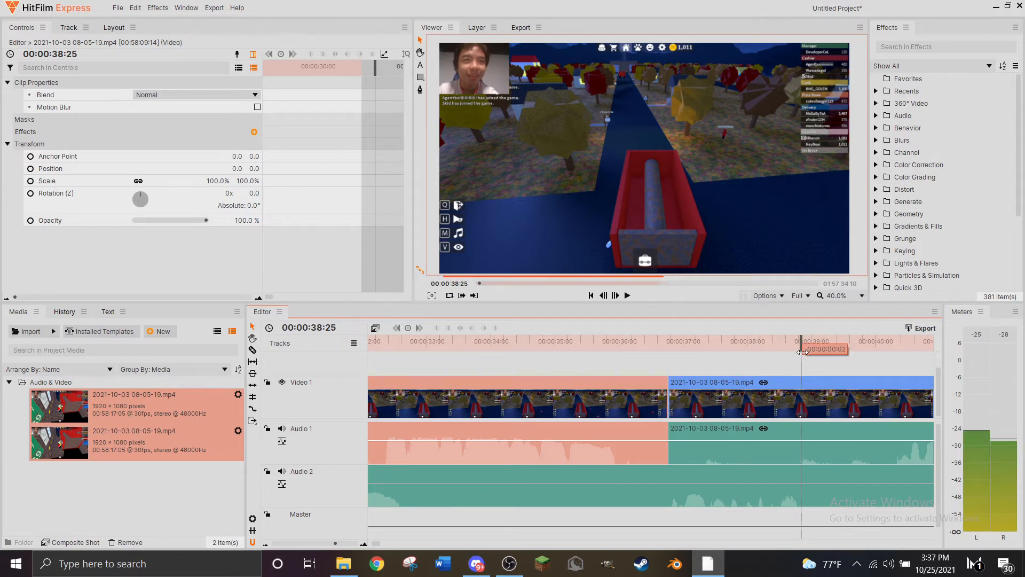
left_click(829, 402)
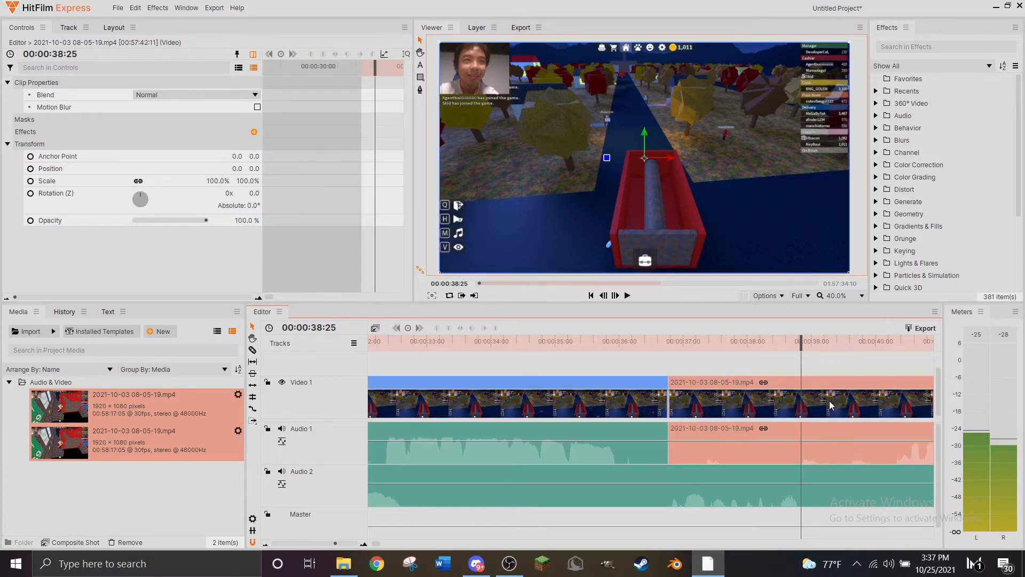
key("ctrl+shift+d")
left_click(713, 371)
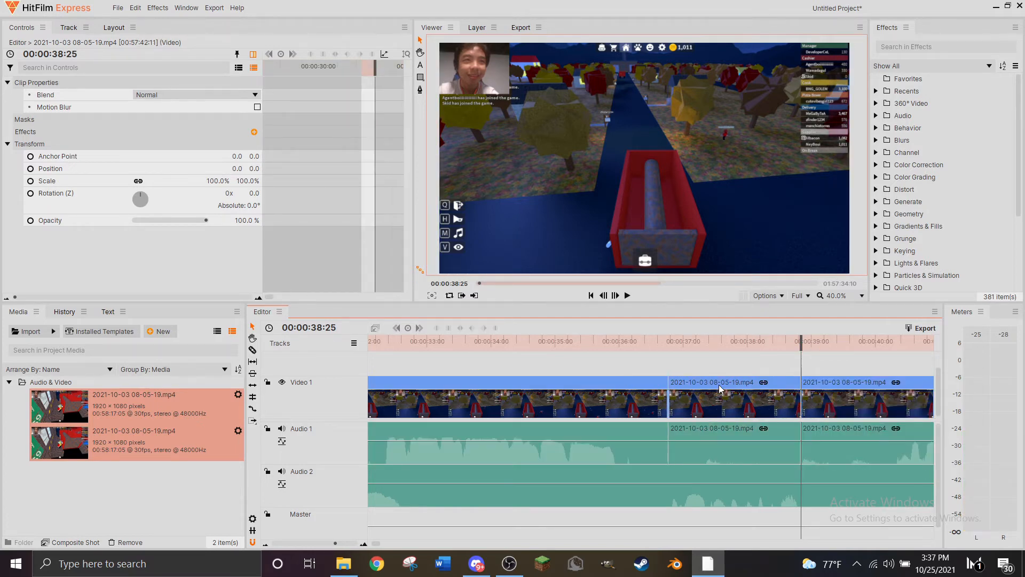
Place the playhead at 00:00:37:29 and unlink the short middle segment's video from its audio.
left_click(634, 380)
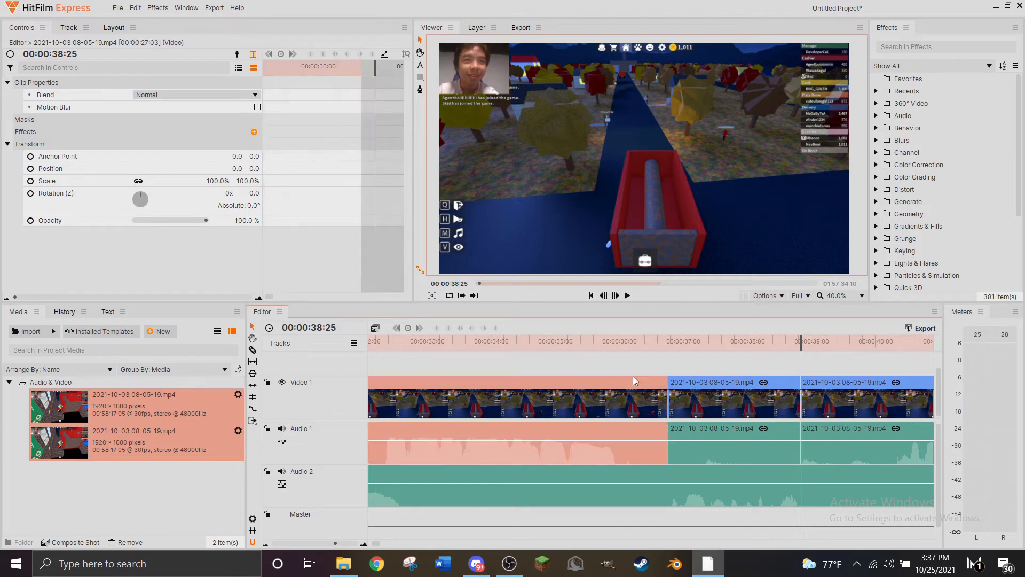
left_click(900, 415)
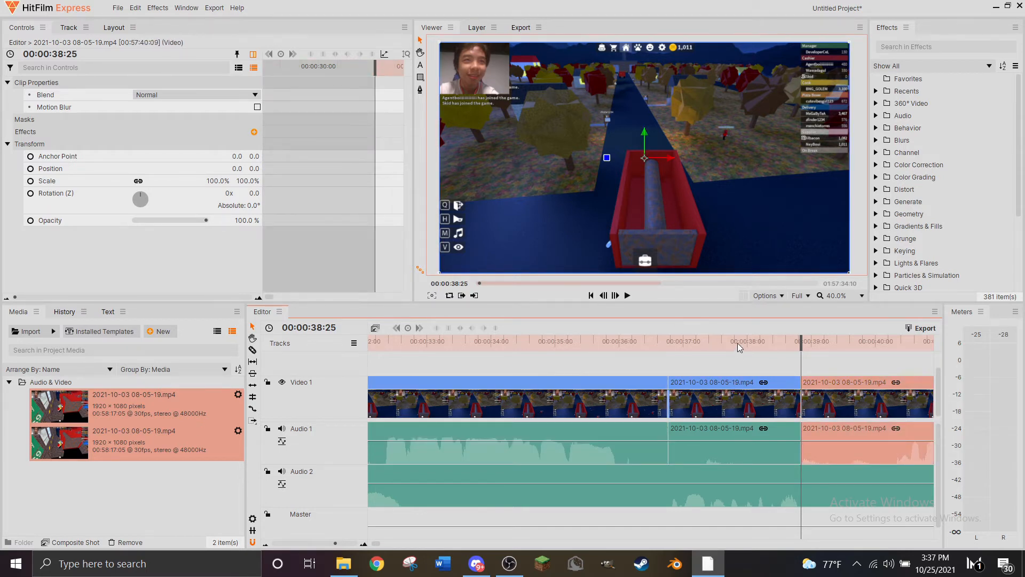
left_click_drag(800, 345, 746, 347)
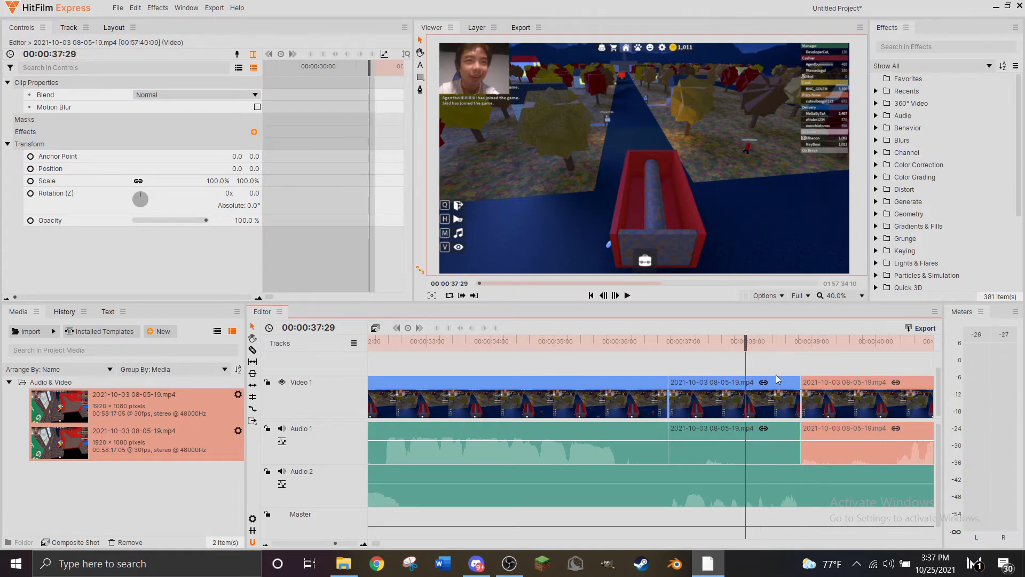
left_click(717, 399)
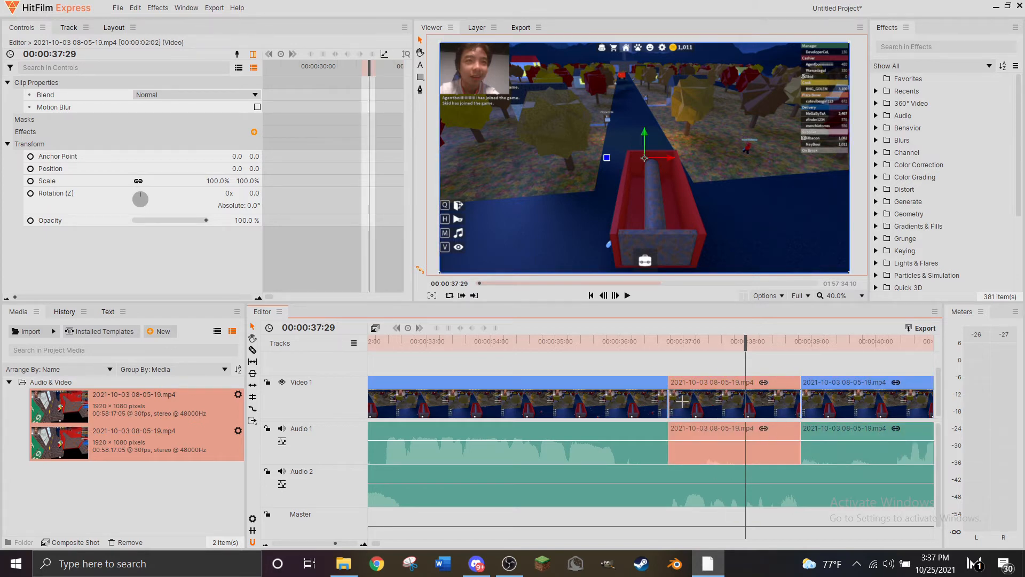
key("ctrl+u")
left_click(477, 358)
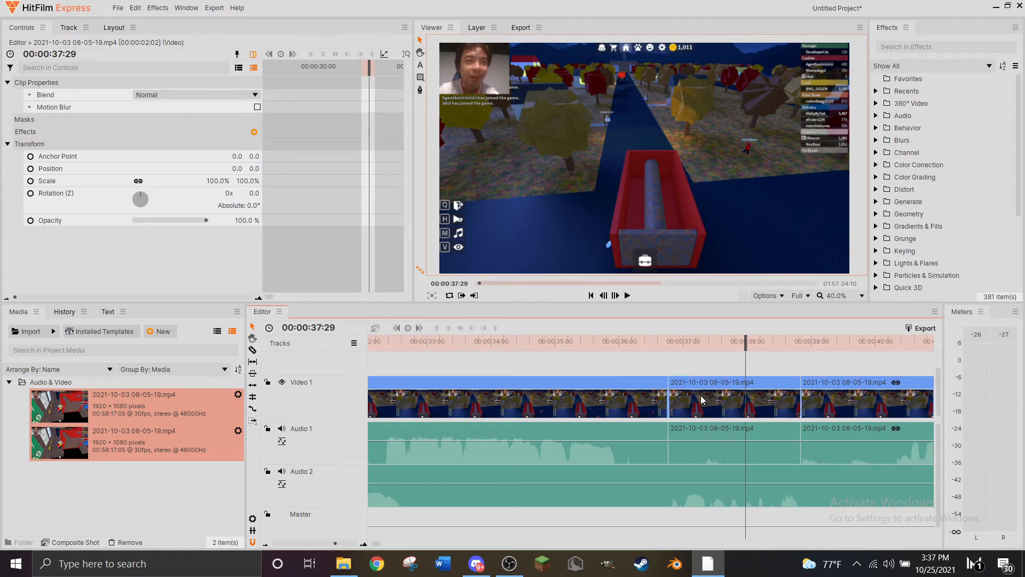
Duplicate the middle segment's video onto a new Video 2 track directly above the original, starting at 00:00:36:23.
left_click(698, 409)
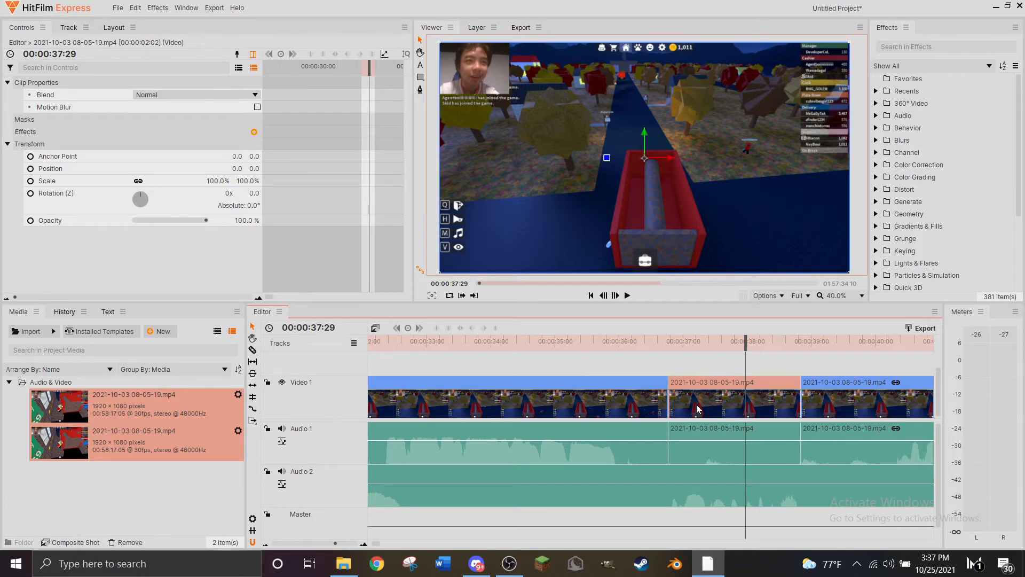
mouse_move(697, 409)
left_mouse_down()
mouse_move(698, 366)
mouse_move(697, 380)
mouse_move(337, 381)
mouse_move(965, 374)
mouse_move(800, 375)
left_mouse_up()
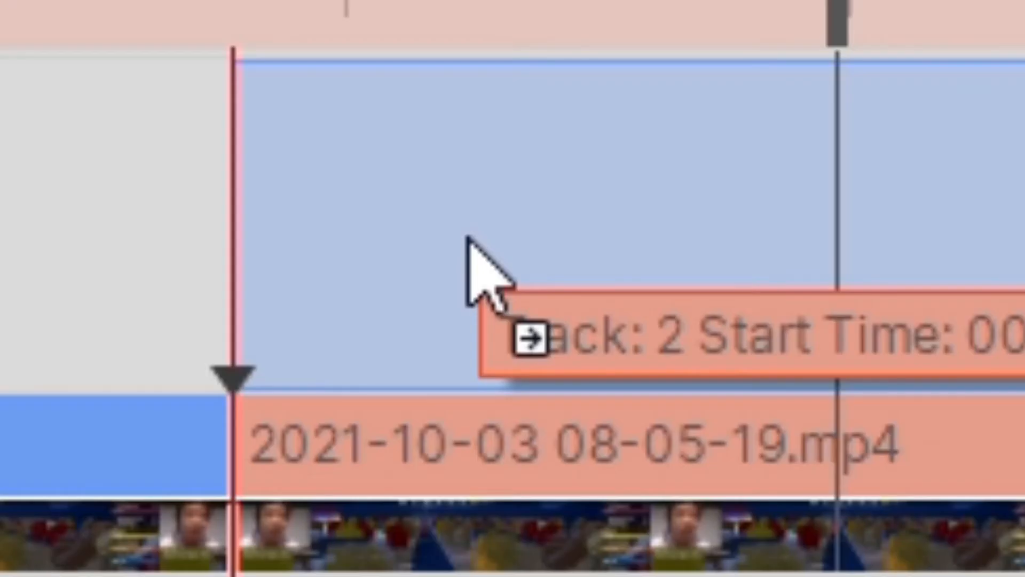
key("alt")
left_click_drag(467, 237, 468, 237)
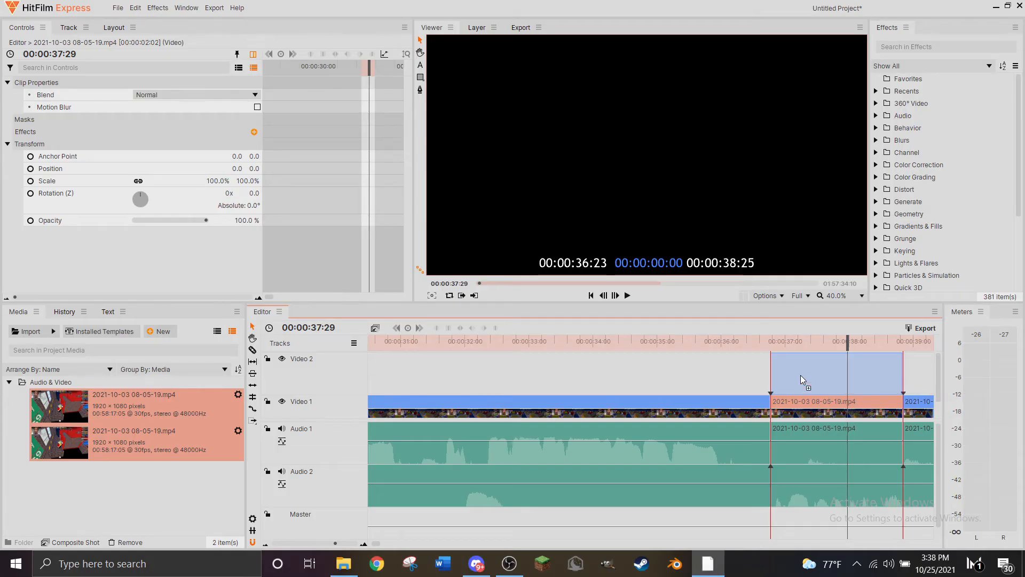
left_click_drag(800, 376, 800, 376)
left_click_drag(800, 375, 800, 375)
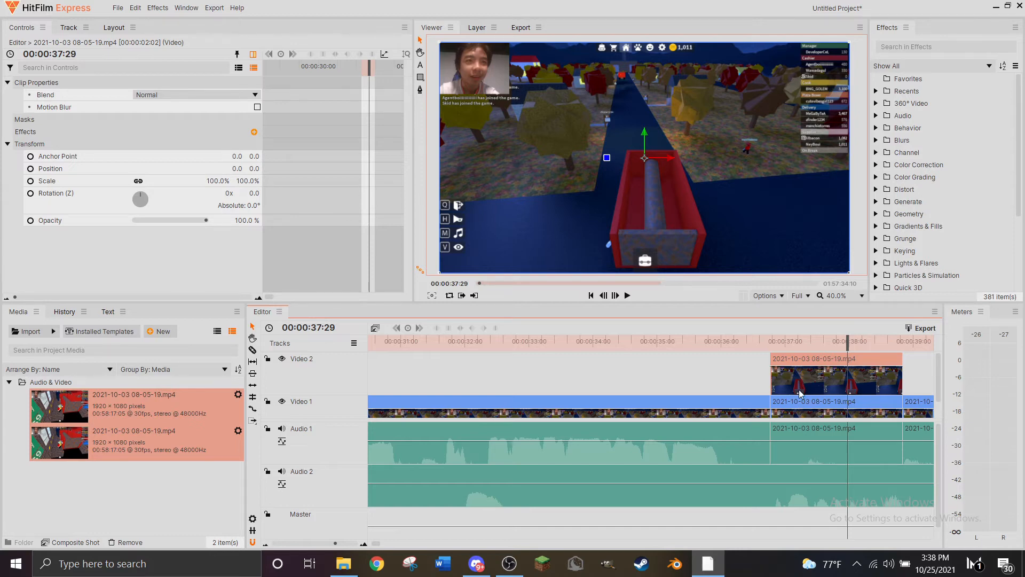
Draw a rectangular mask on the Video 2 clip around the webcam picture, starting outside the frame's upper-left corner and ending at the webcam's lower-right corner.
left_click(421, 78)
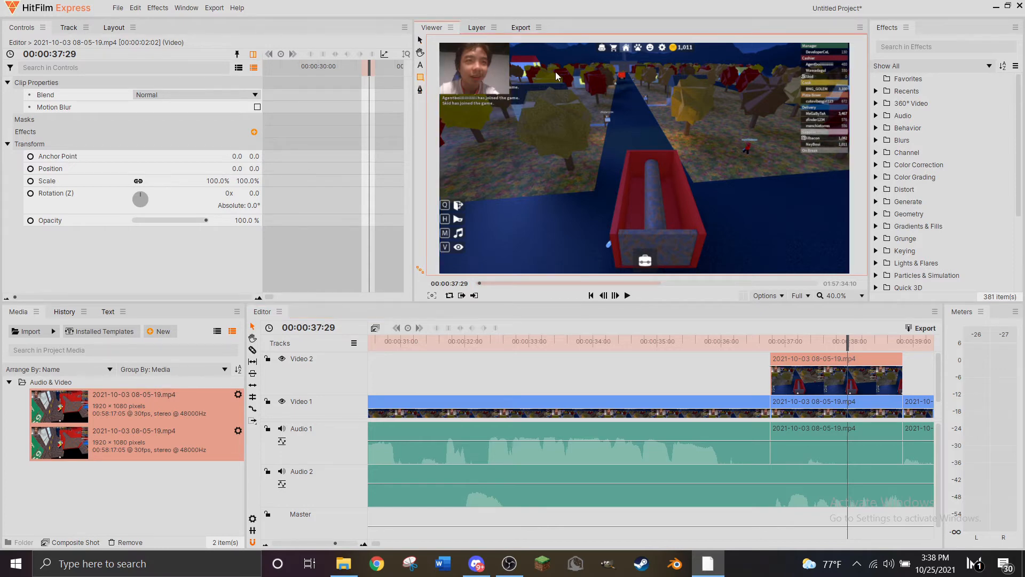
scroll(641, 117, "down", 2)
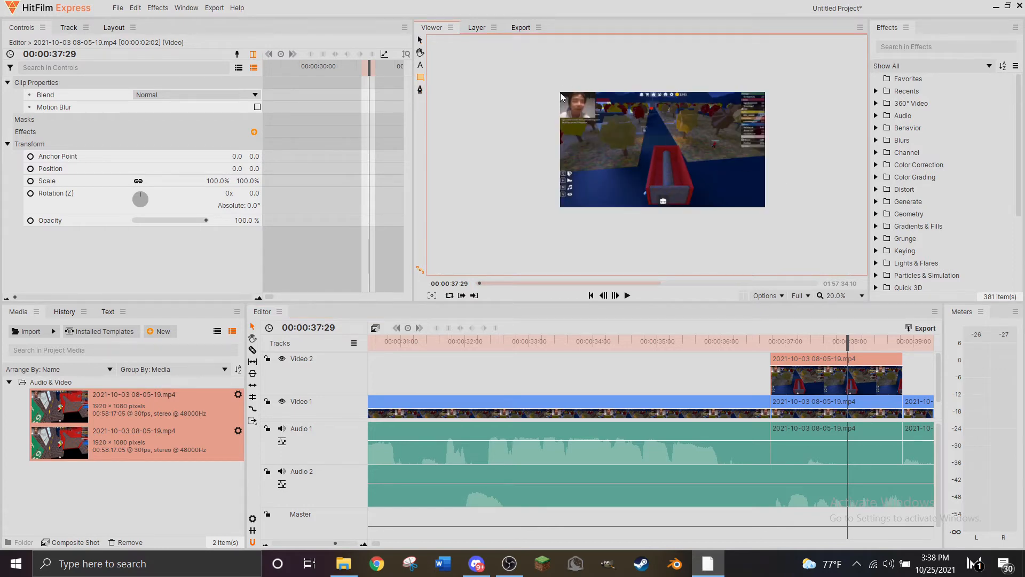
scroll(646, 146, "up", 1)
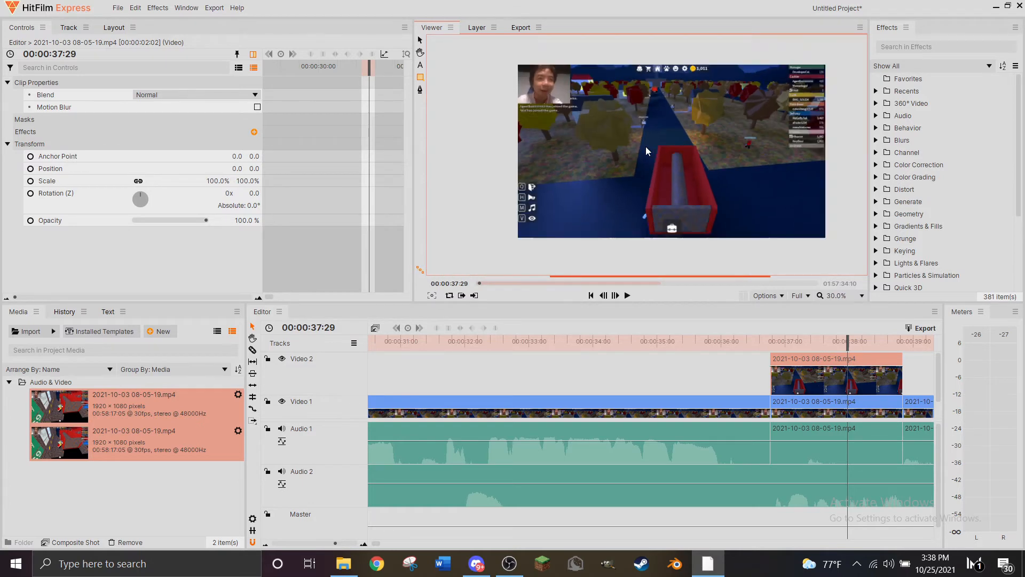
scroll(645, 146, "up", 2)
scroll(645, 147, "down", 3)
scroll(571, 99, "up", 5)
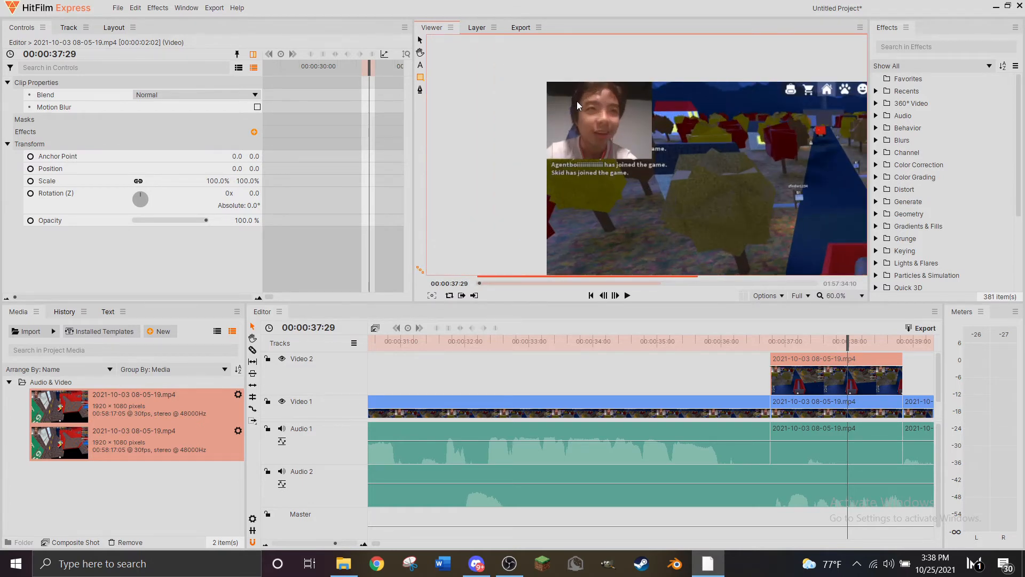
scroll(606, 141, "down", 2)
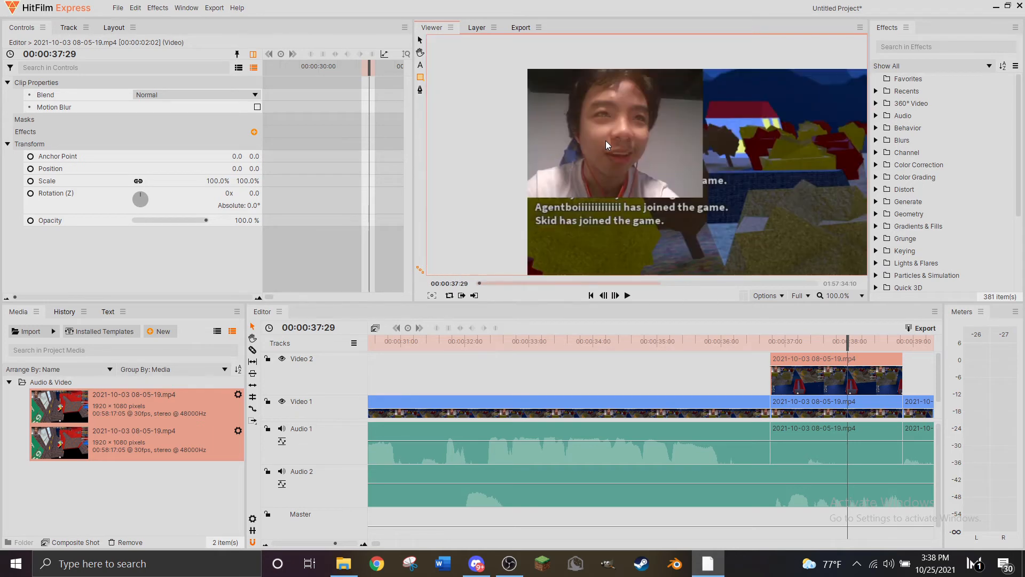
scroll(596, 115, "up", 1)
scroll(595, 114, "down", 1)
scroll(566, 76, "up", 1)
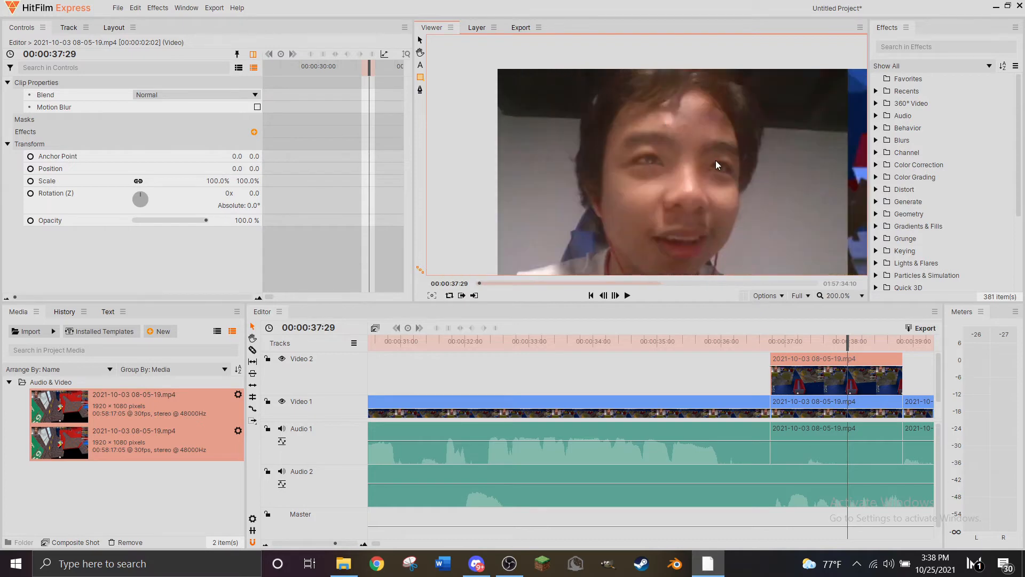
left_click(420, 53)
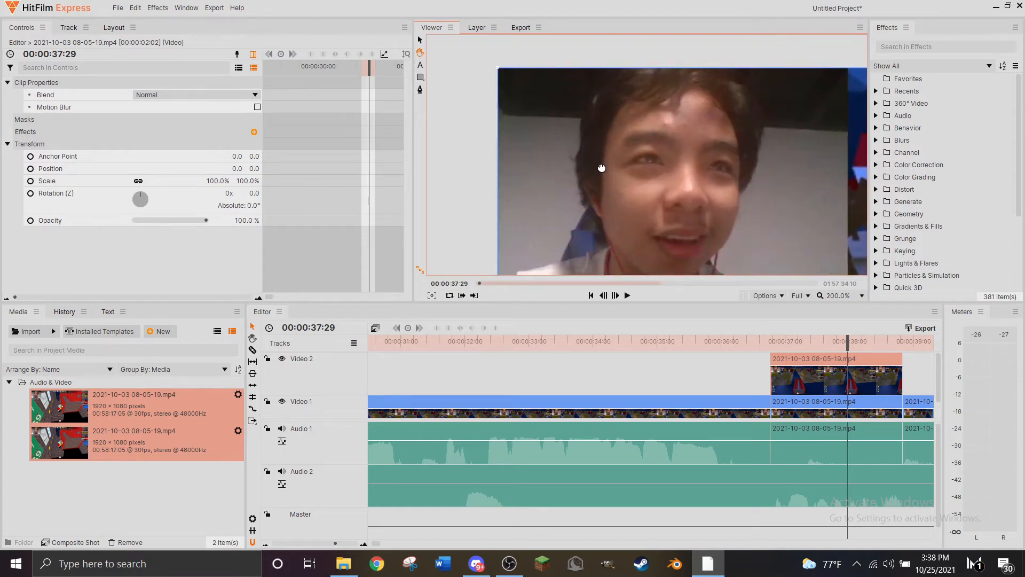
left_click_drag(600, 167, 590, 119)
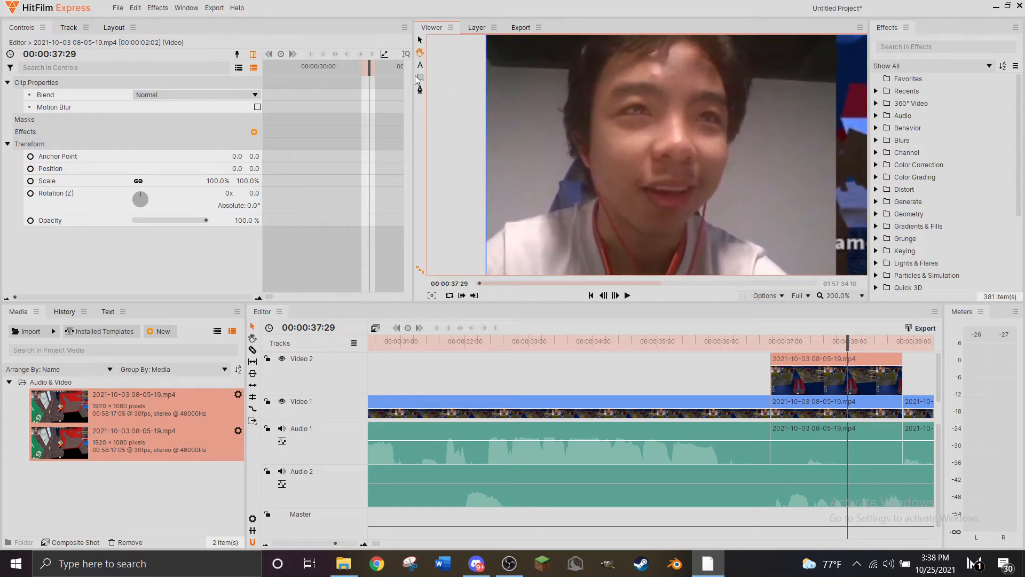
left_click(419, 38)
scroll(579, 120, "down", 2)
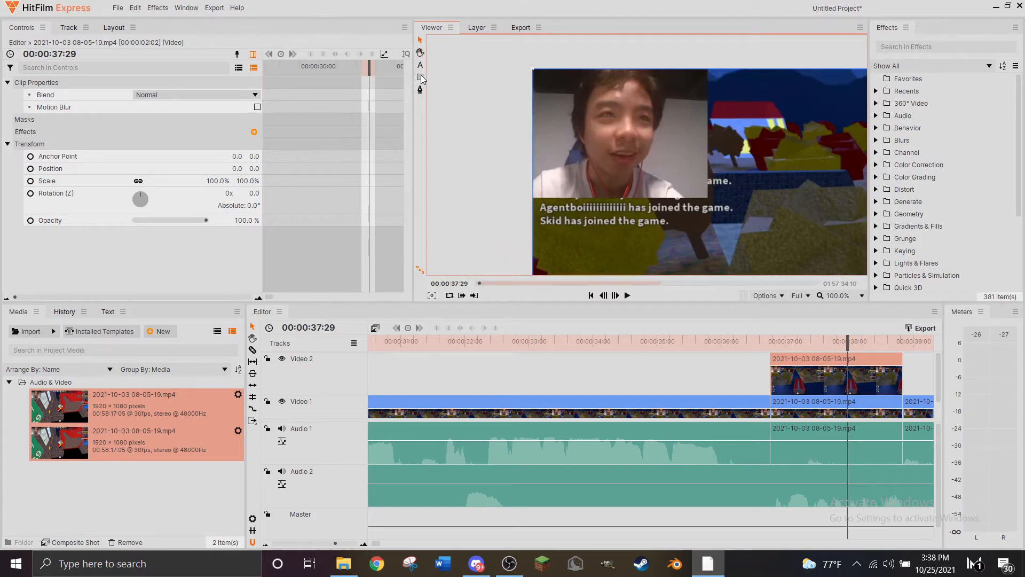
left_click(421, 78)
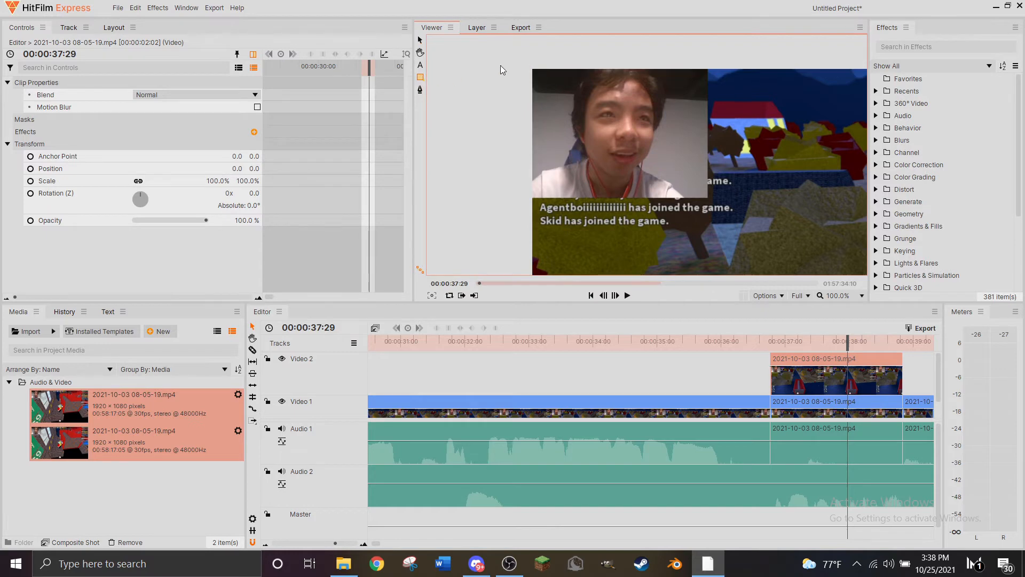
left_click_drag(492, 44, 706, 198)
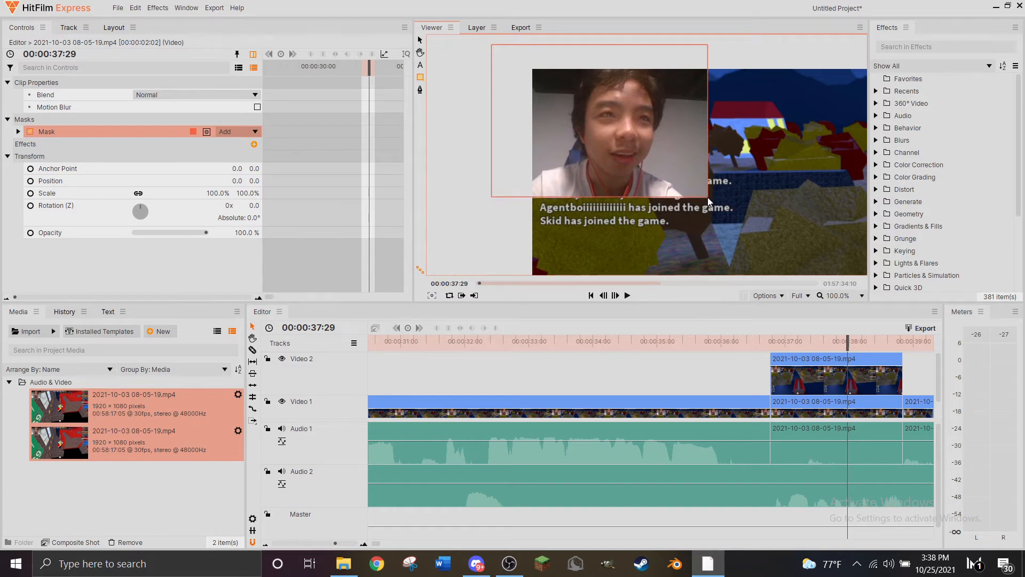
mouse_move(707, 198)
left_mouse_down()
mouse_move(801, 249)
mouse_move(729, 213)
mouse_move(736, 236)
mouse_move(705, 197)
left_mouse_up()
Hide the Video 1 track temporarily to check the masked webcam cutout on its own, and show the track again.
left_click(281, 402)
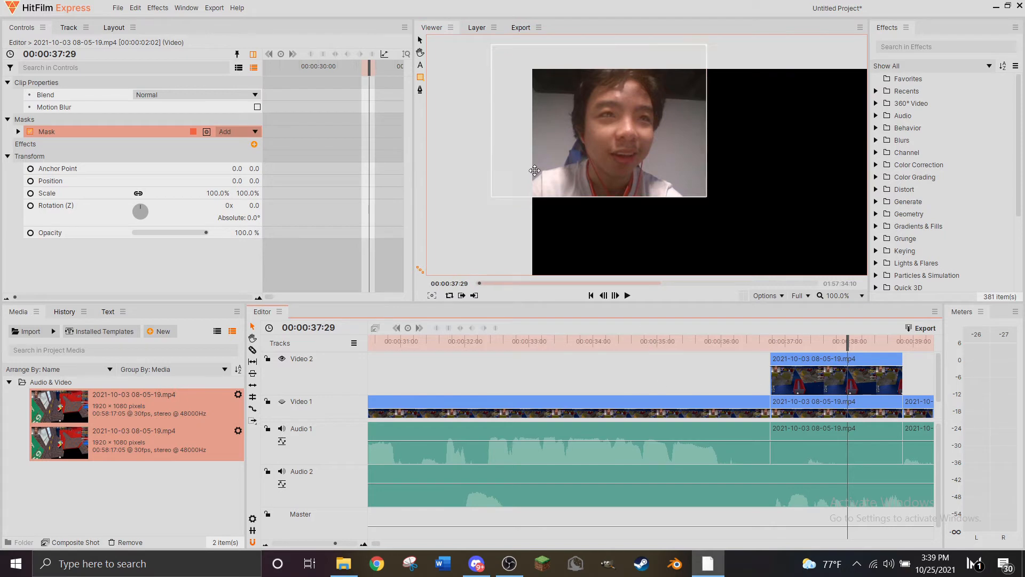
left_click(420, 40)
left_click(698, 206)
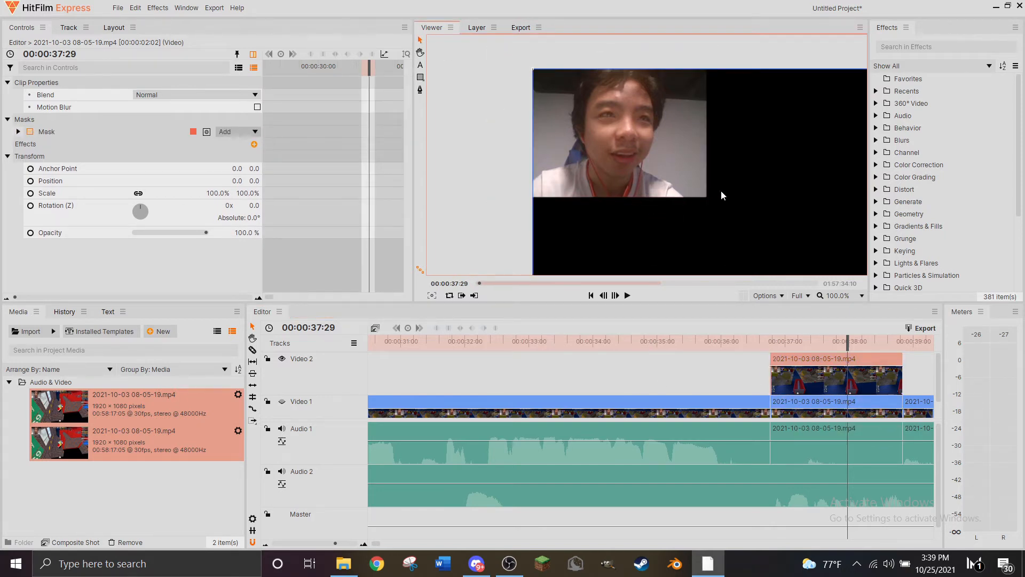
scroll(477, 126, "down", 4)
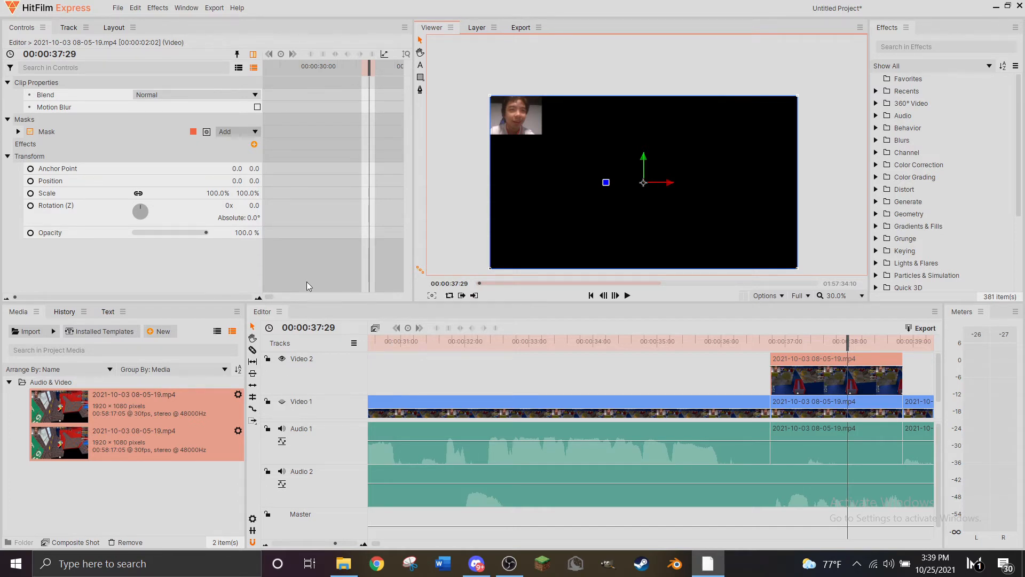
left_click(282, 402)
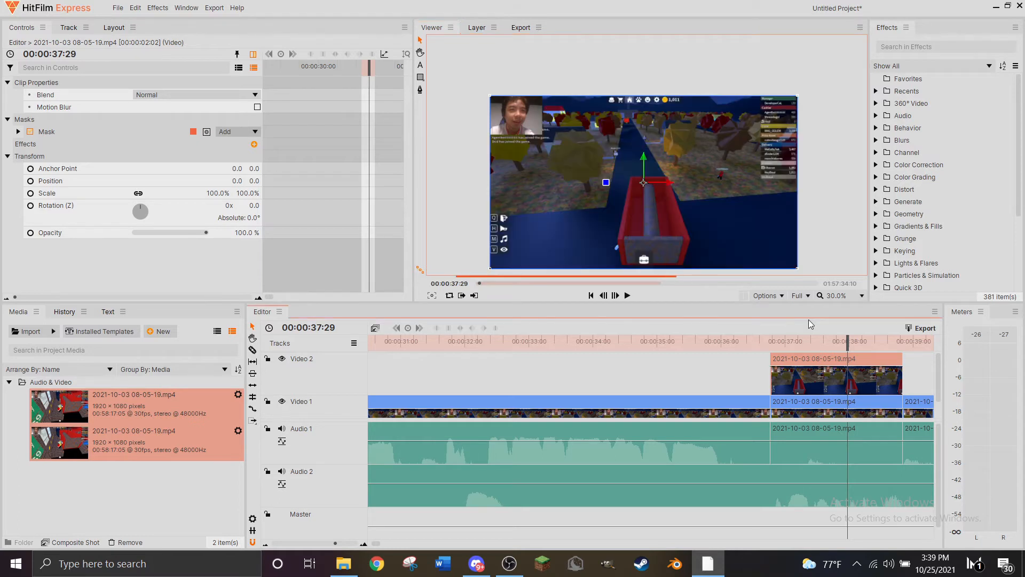
scroll(683, 249, "up", 1)
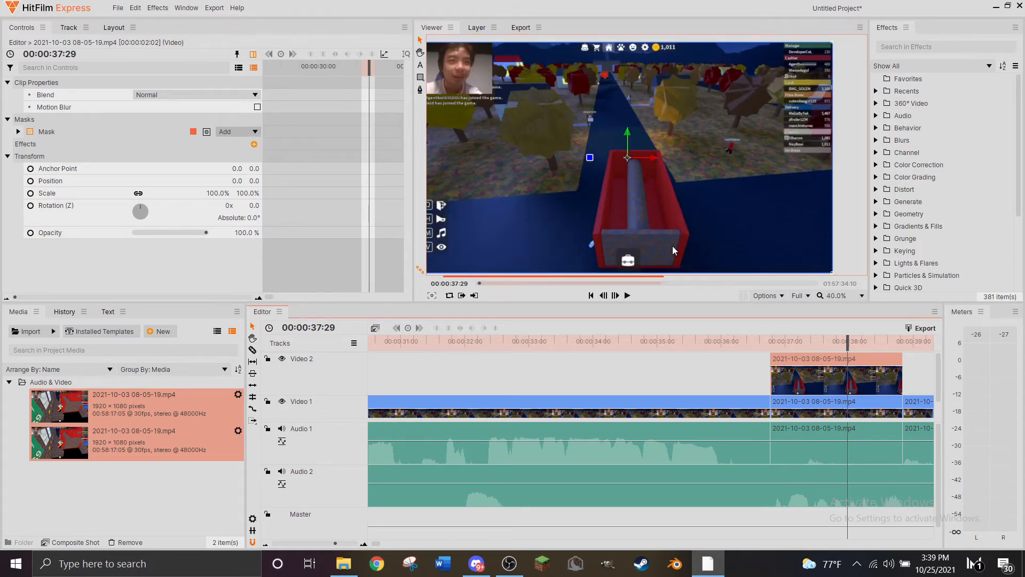
scroll(786, 146, "down", 1)
scroll(729, 177, "up", 1)
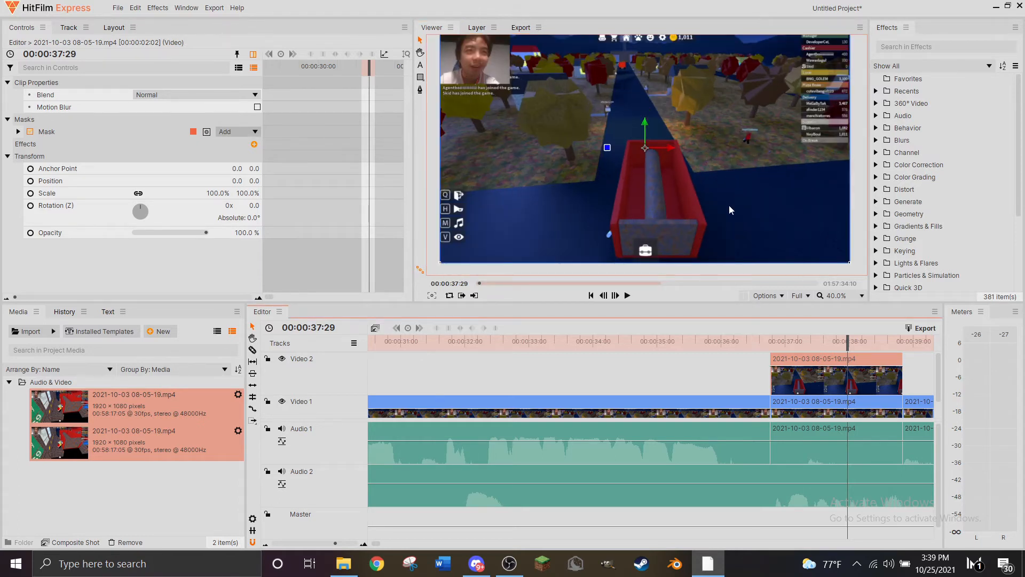
Scale the masked webcam clip on Video 2 to 150% and move it to position 472.5, -262.5 in the frame's upper-left corner.
left_click(420, 52)
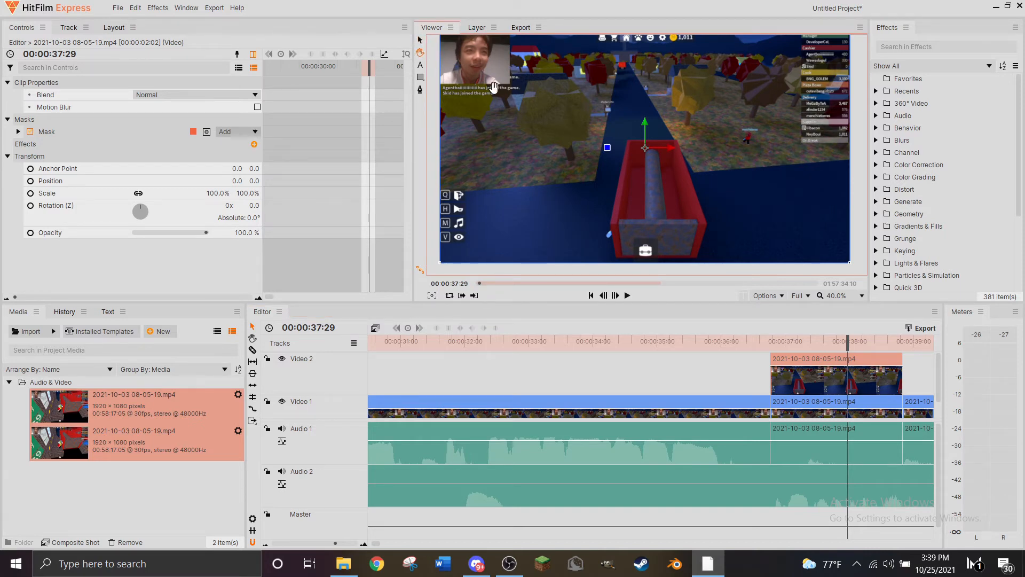
left_click_drag(436, 90, 433, 96)
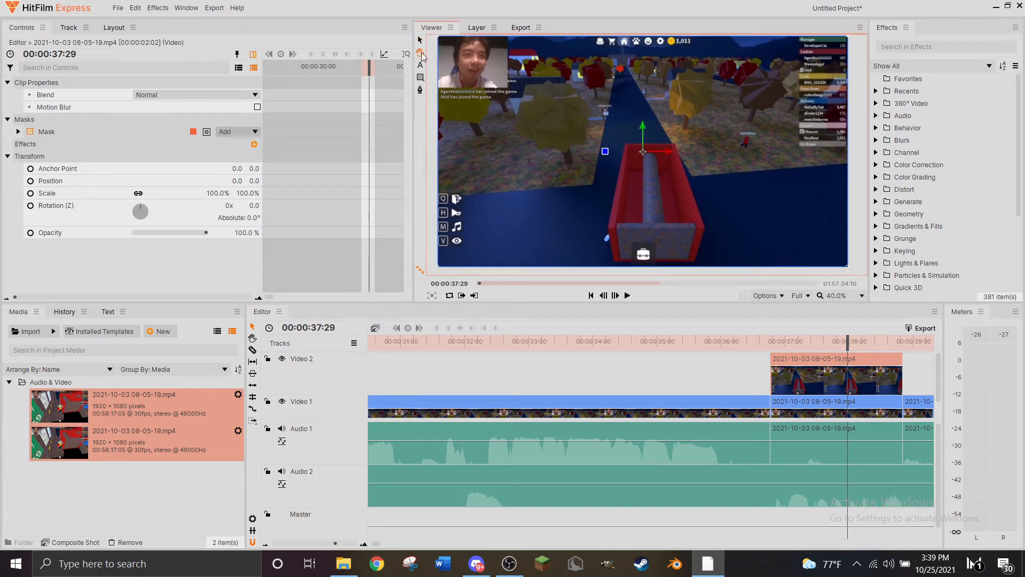
left_click(421, 40)
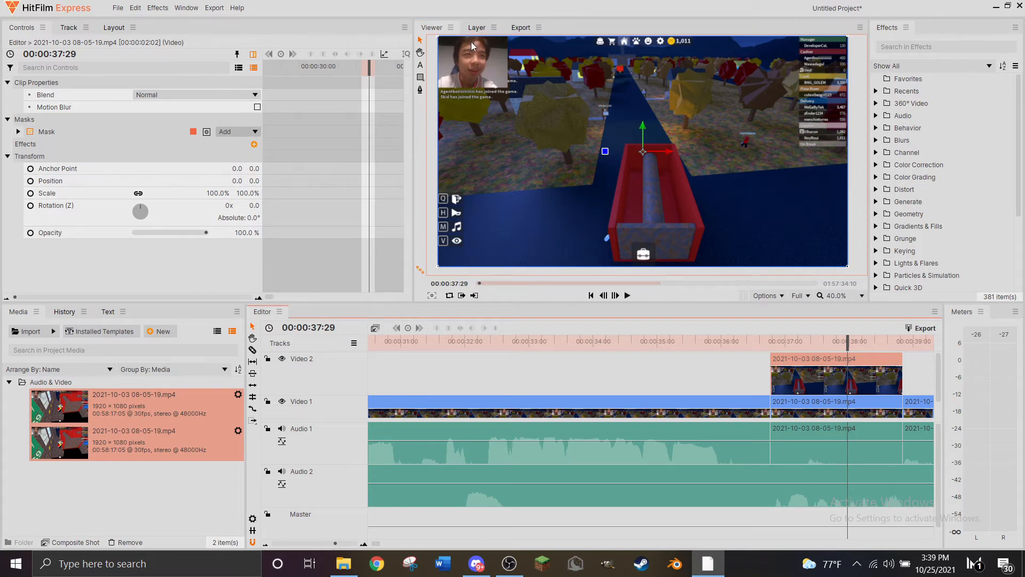
left_click(224, 193)
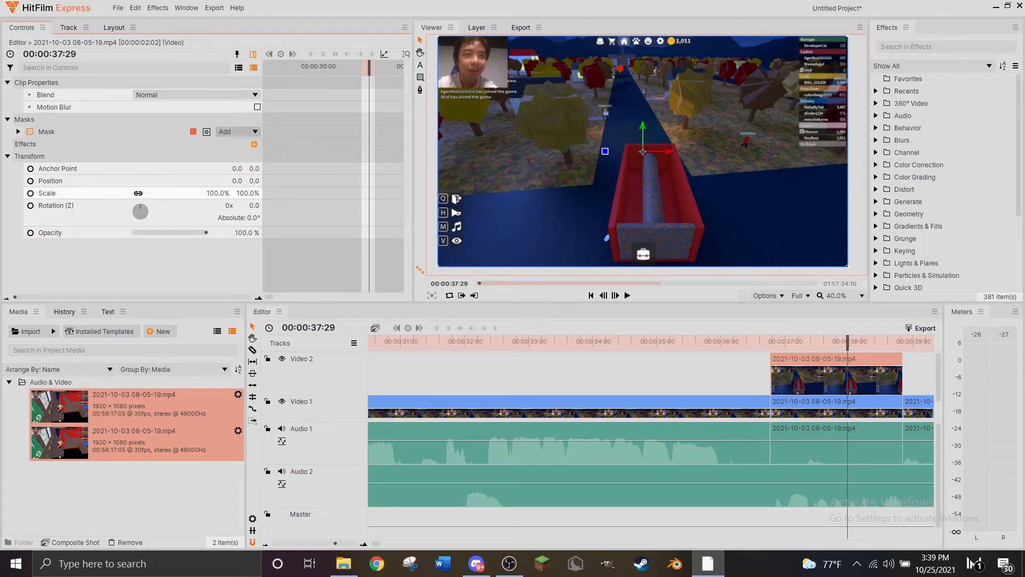
type("150")
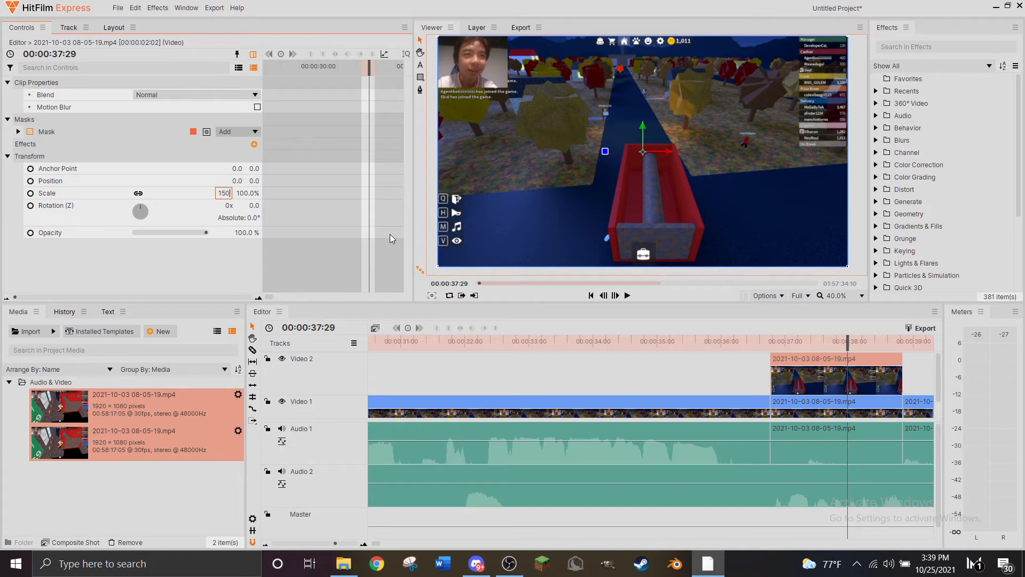
key("Return")
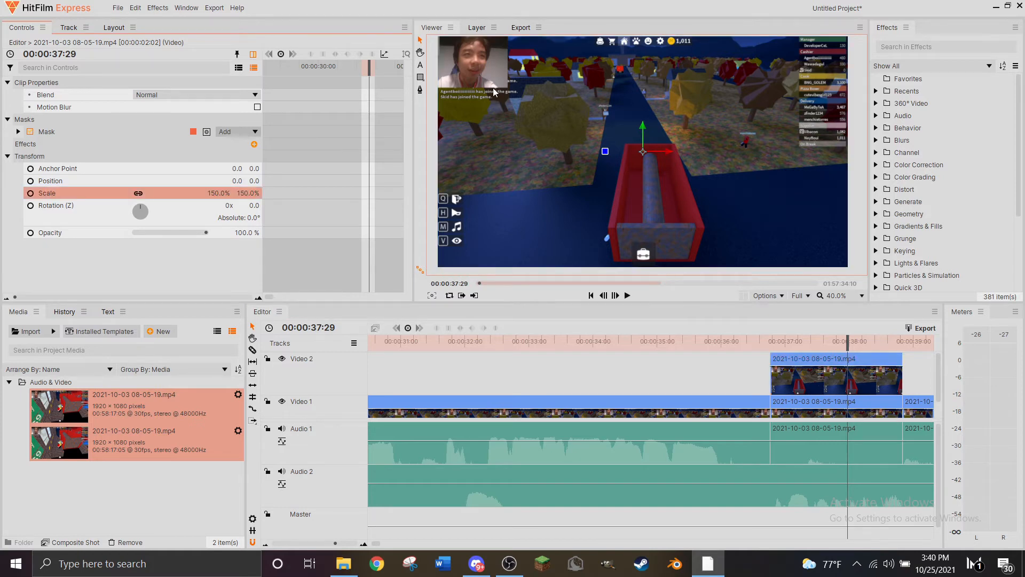
left_click(468, 75)
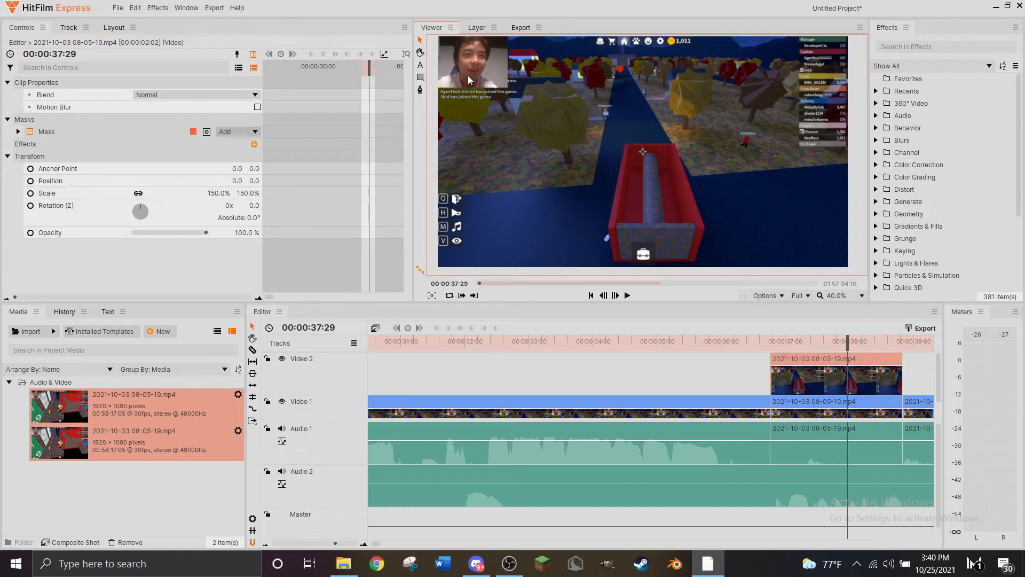
left_click_drag(468, 76, 568, 131)
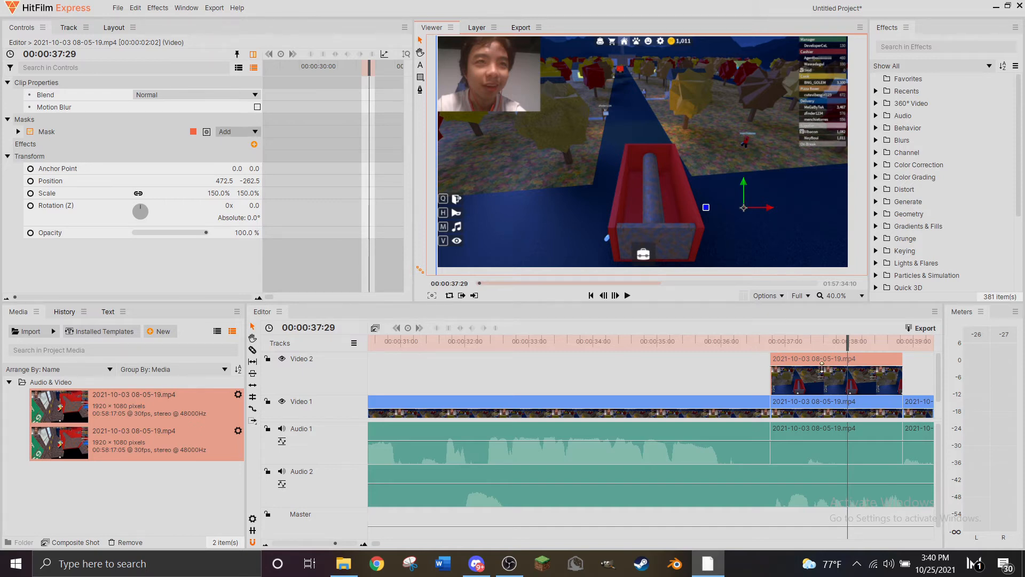
Compare the frames just before the enlarged webcam clip with its first frame at 00:00:36:23, stepping back and forth frame by frame.
left_click(762, 341)
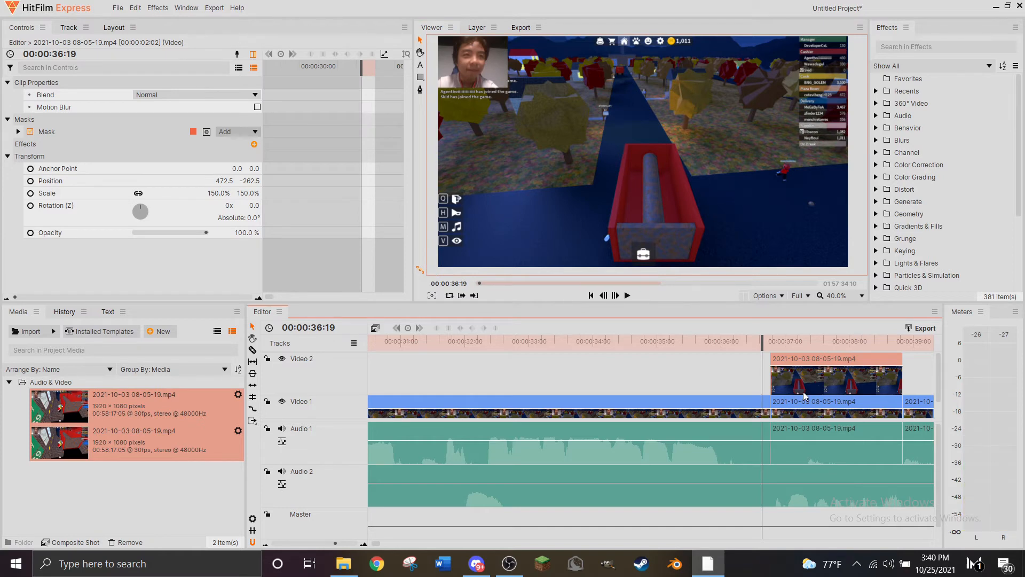
key("Left")
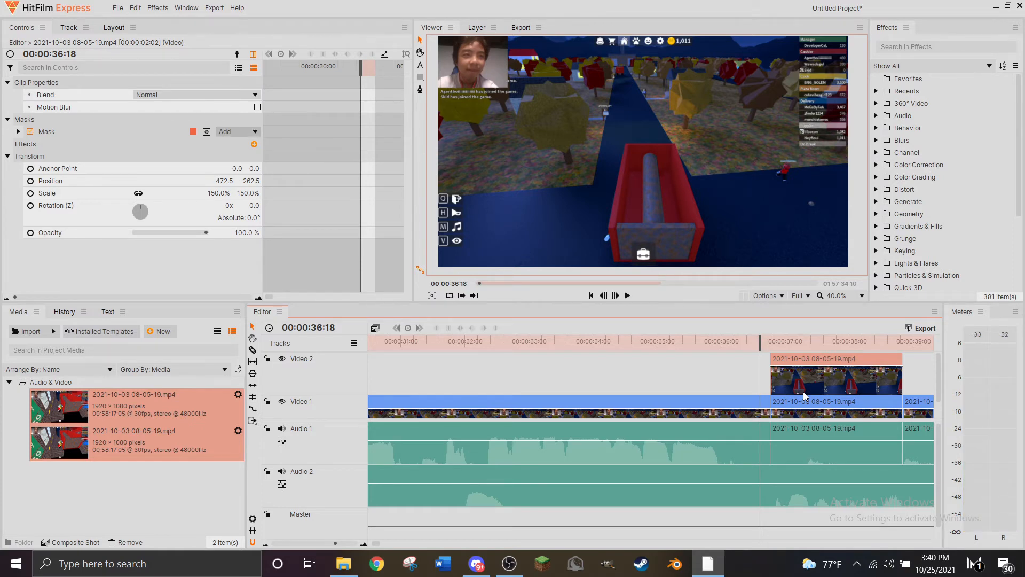
key("Left")
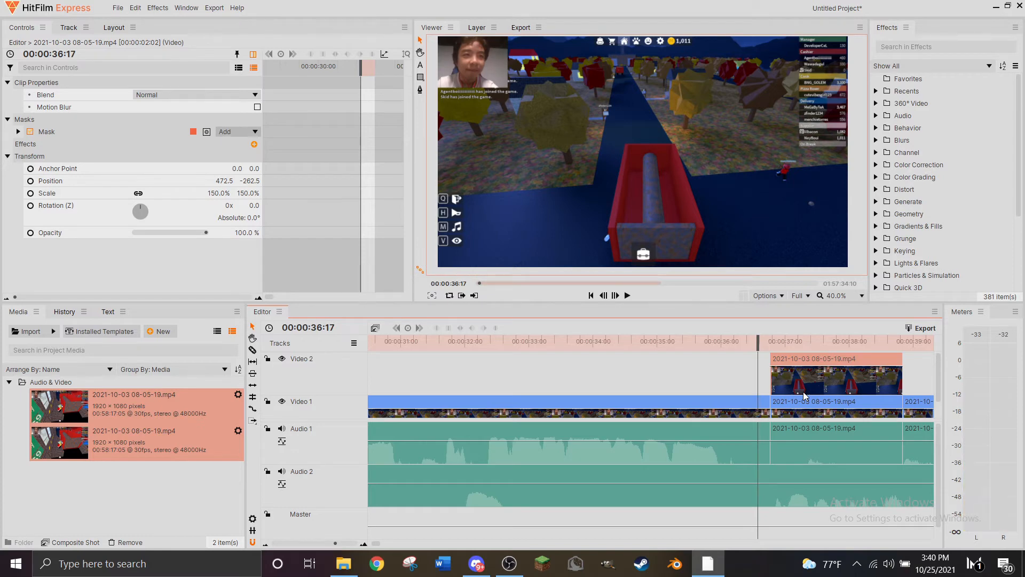
key("Right")
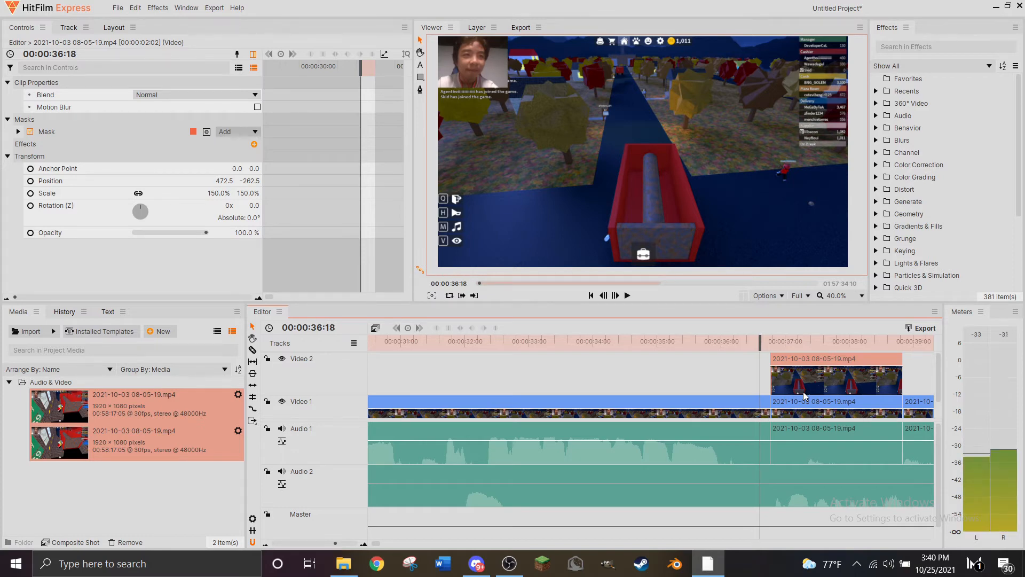
key("Left")
key("Left")
key("Left")
key("Left")
key("Left")
key("Left")
key("Left")
key("Left")
key("Left")
key("Left")
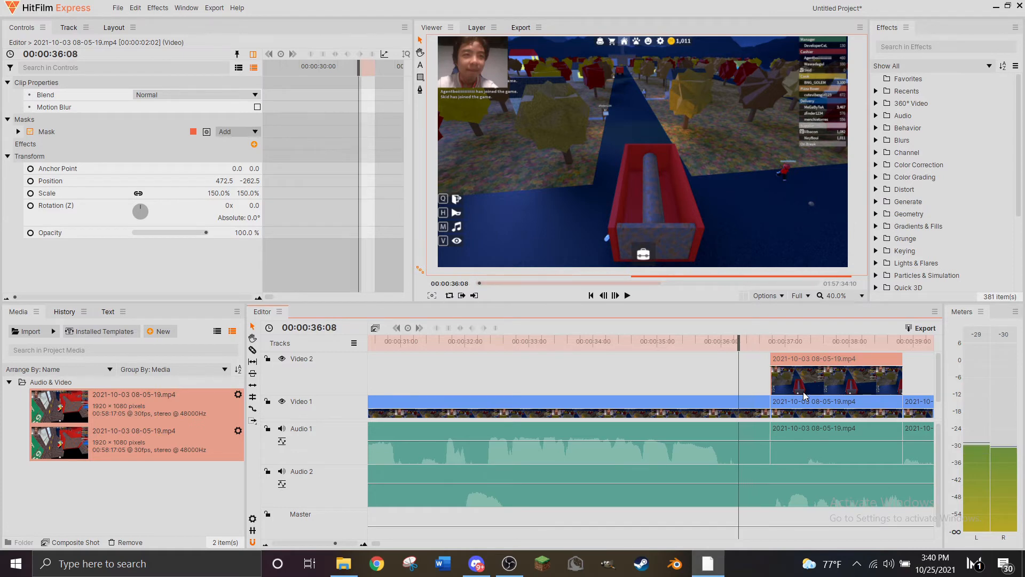
key("Left")
key("Left")
key("Left")
key("Left")
key("Left")
key("Left")
key("Left")
key("Left")
key("Left")
key("Left")
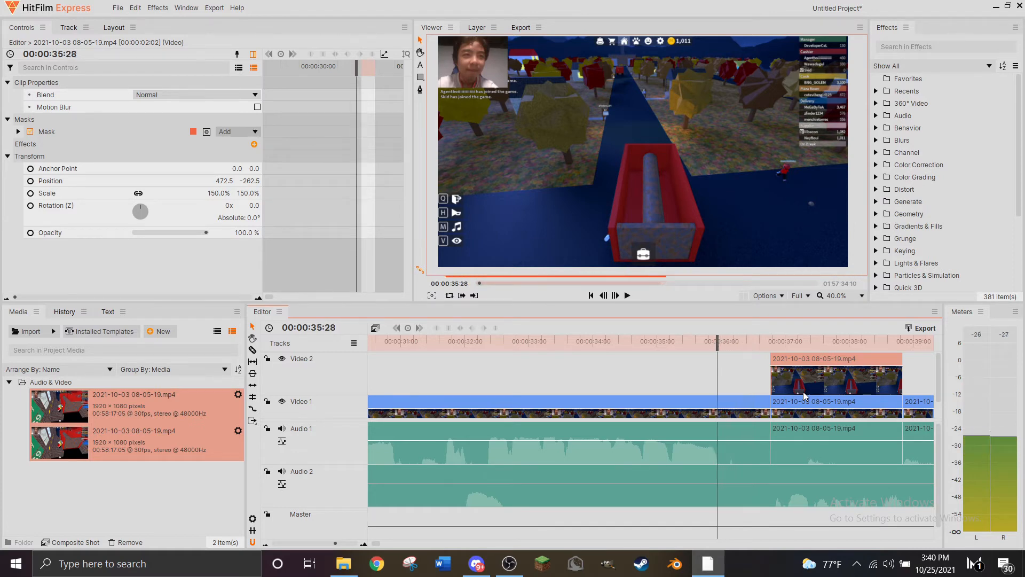
key("Left")
key("Left")
key("Left")
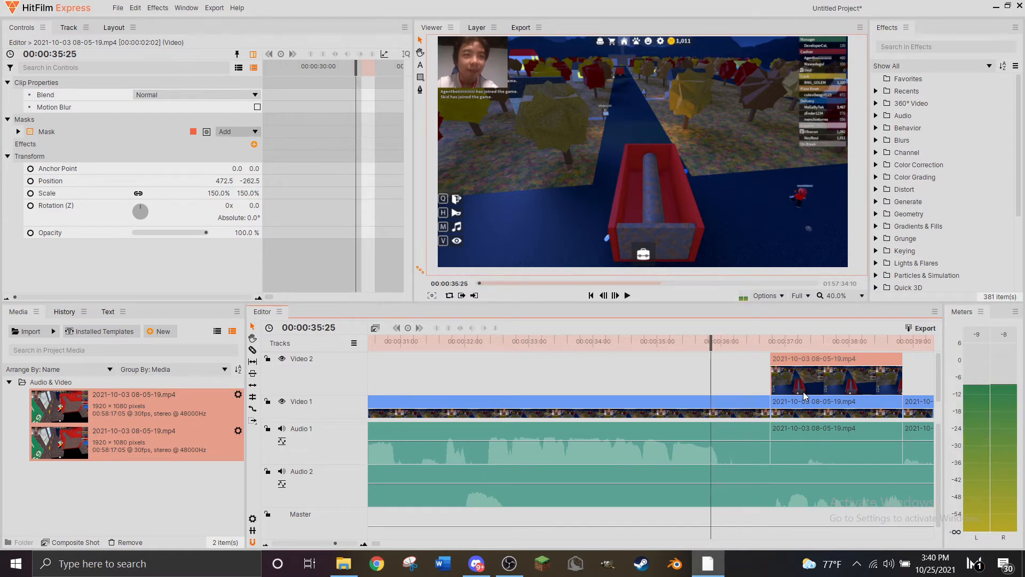
key("space")
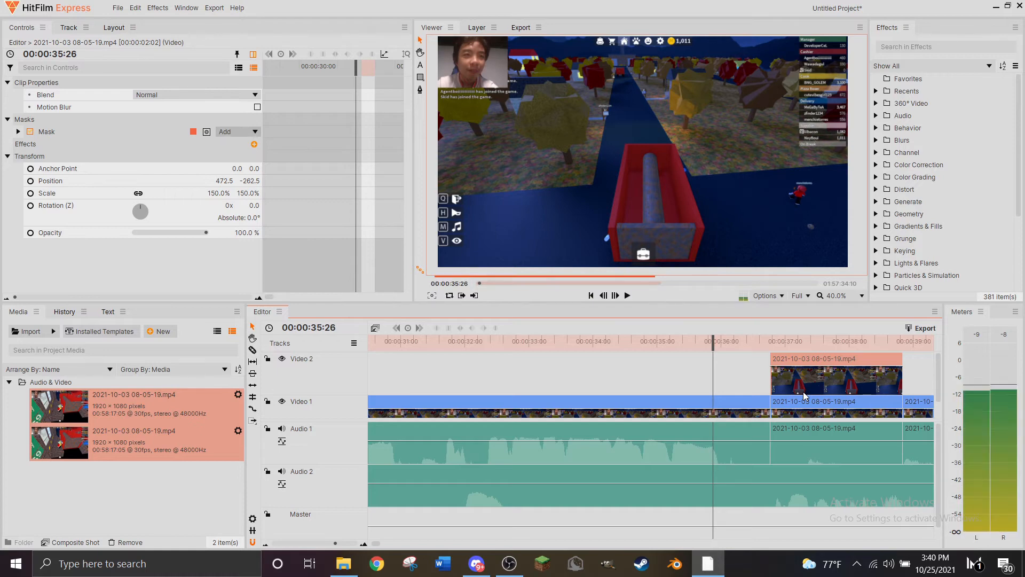
key("Right")
key("Right")
key("Right")
key("Right")
key("Right")
key("Right")
key("Right")
key("Right")
key("Right")
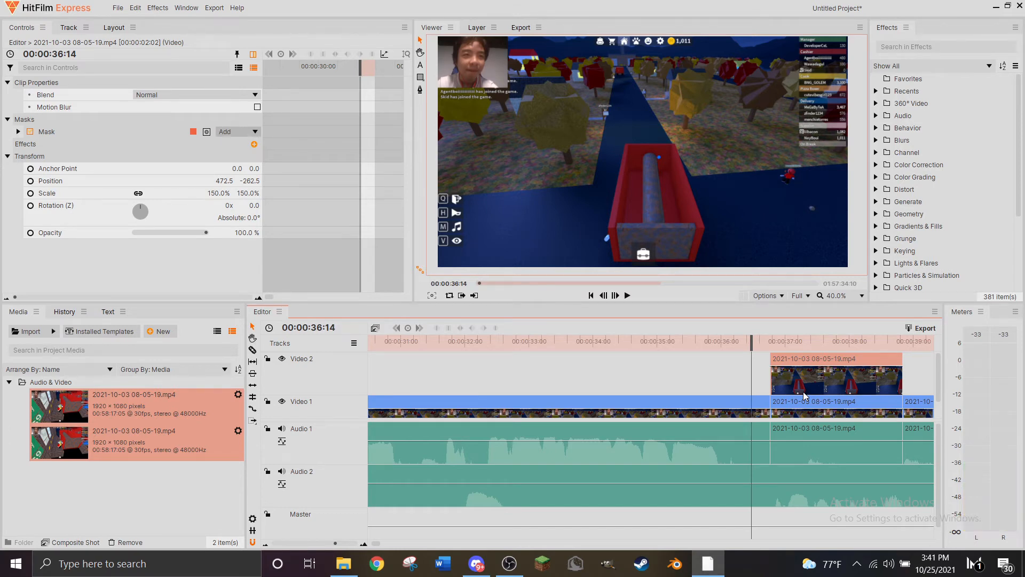
key("Left")
key("Left")
key("Left")
key("Left")
key("Right")
key("Right")
key("Right")
key("Right")
key("Right")
key("Right")
key("Right")
key("Right")
key("Right")
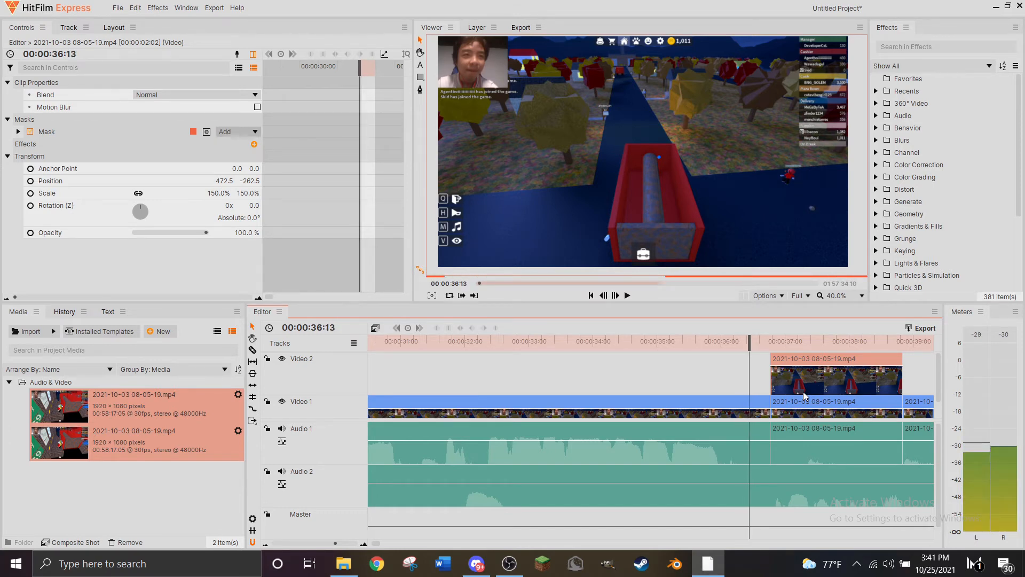
key("Right")
key("Right")
key("Right")
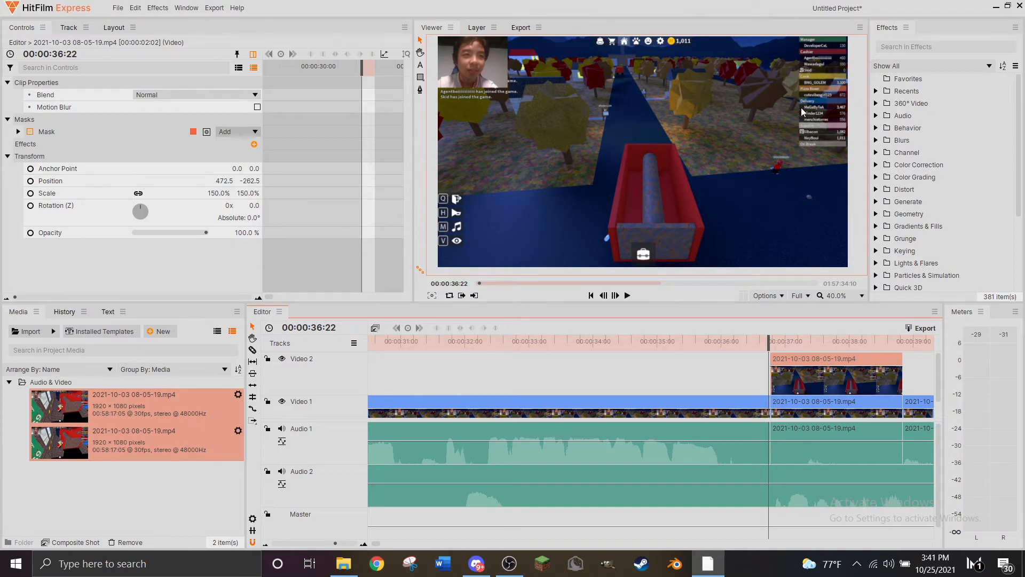
key("Right")
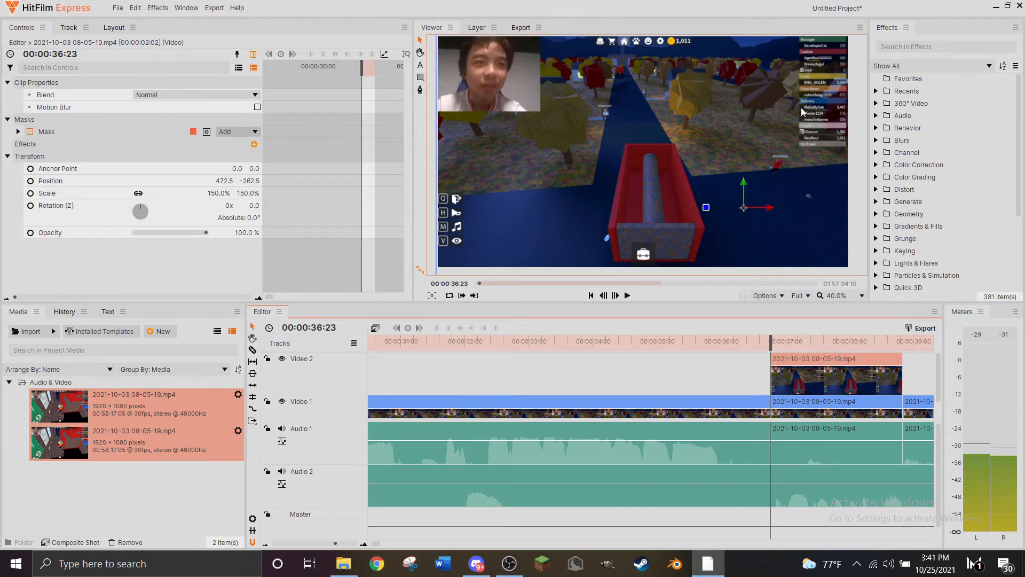
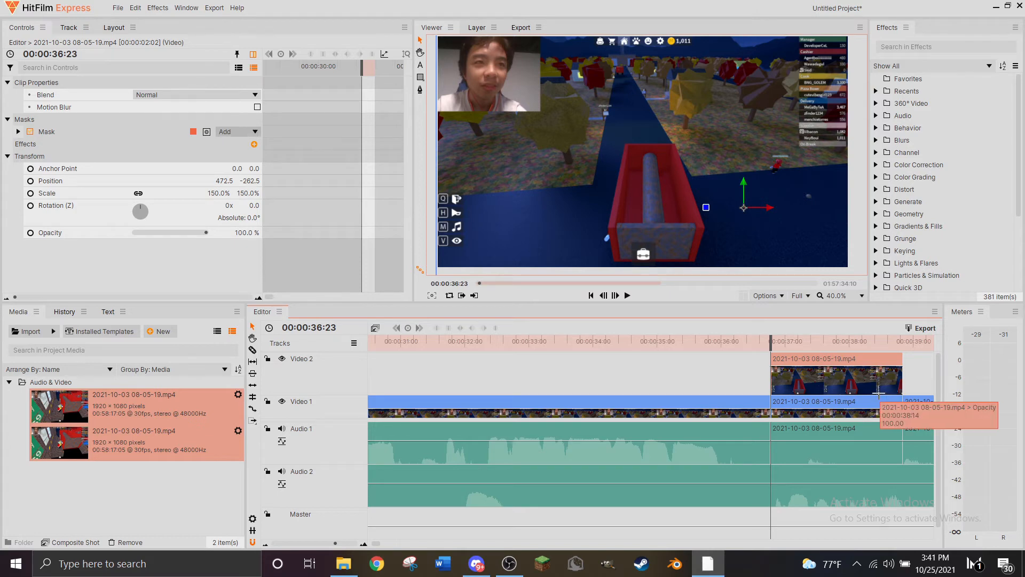
scroll(926, 386, "down", 2)
scroll(924, 386, "down", 3)
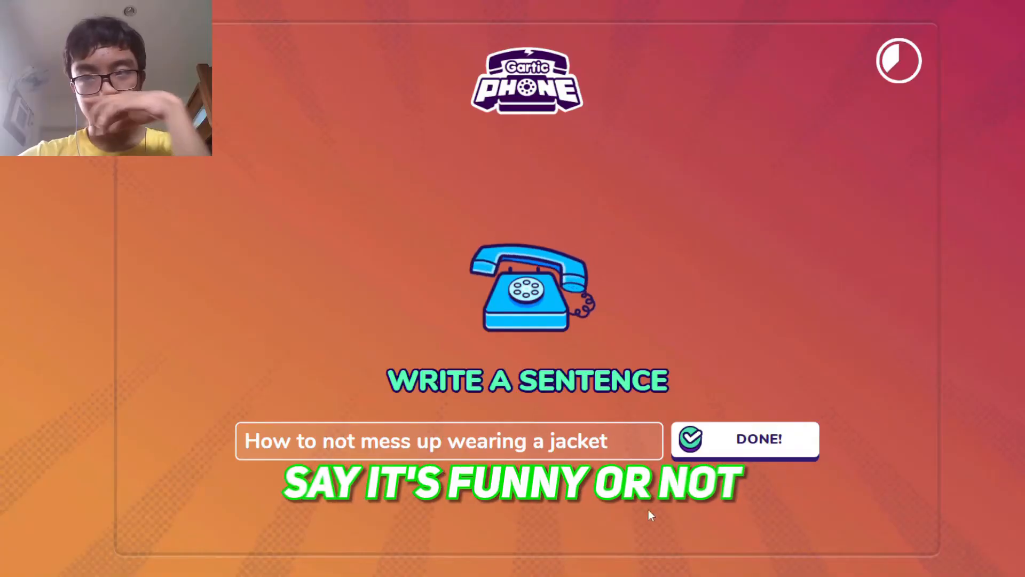
left_click(717, 439)
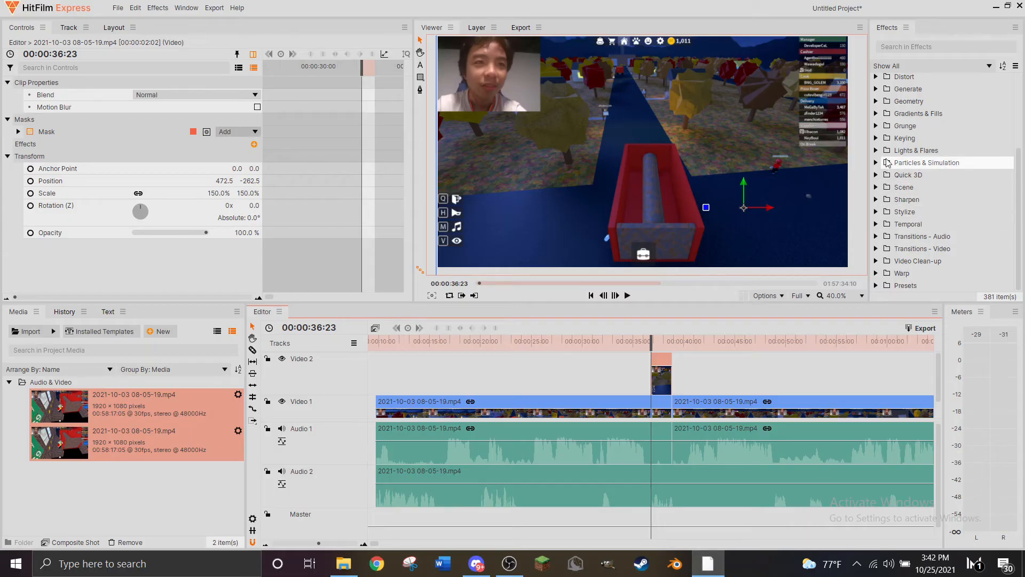
Search the effects library for "shake" and apply the Shake effect from the Grunge category to the webcam clip on Video 2.
left_click(876, 285)
scroll(913, 235, "down", 1)
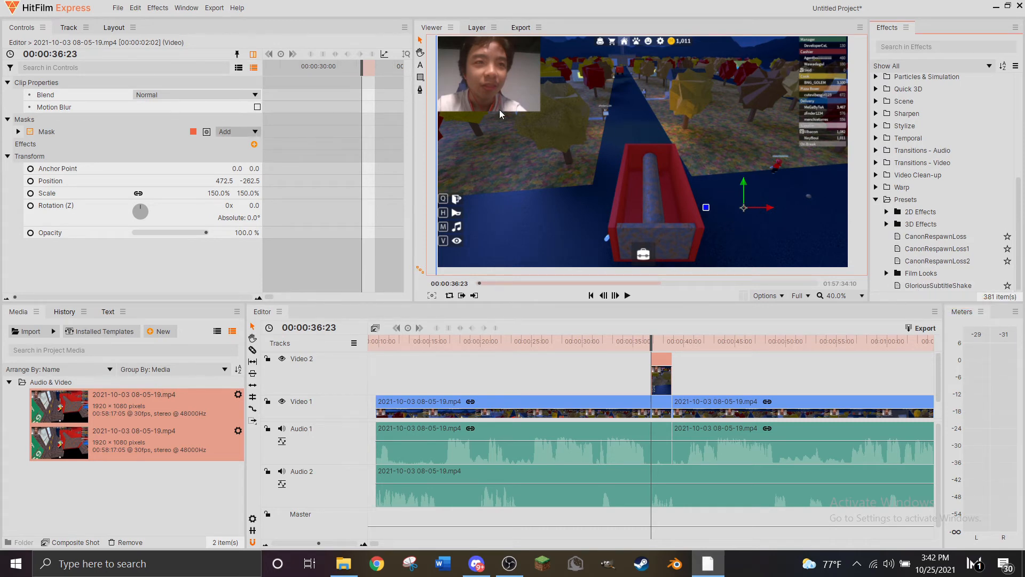
left_click(876, 200)
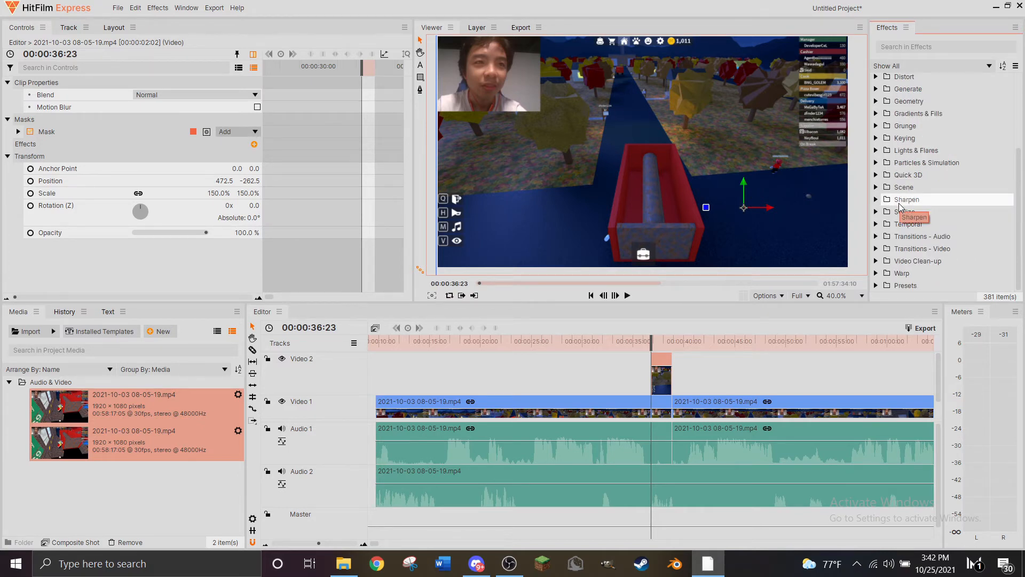
scroll(903, 189, "up", 1)
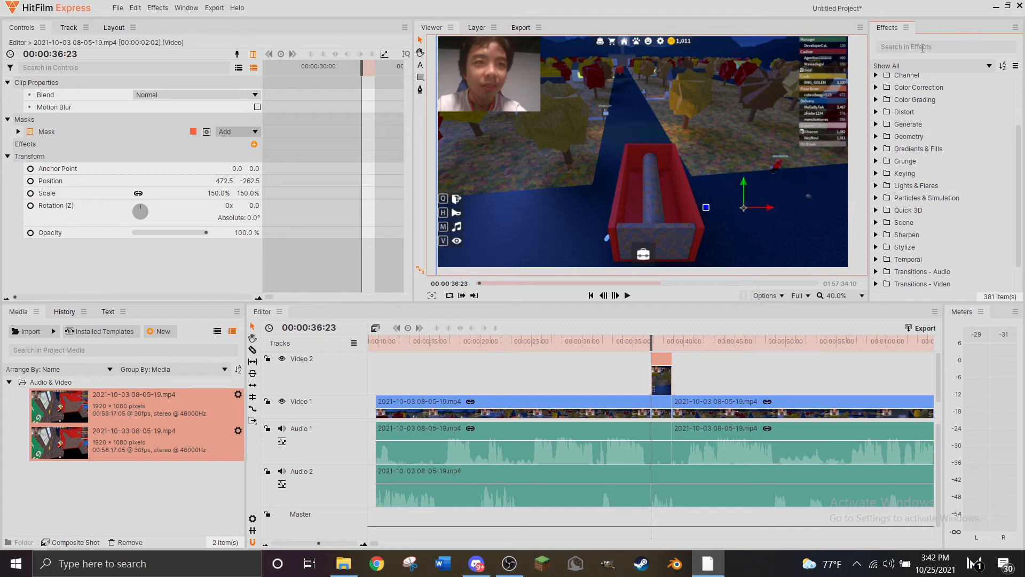
left_click(915, 47)
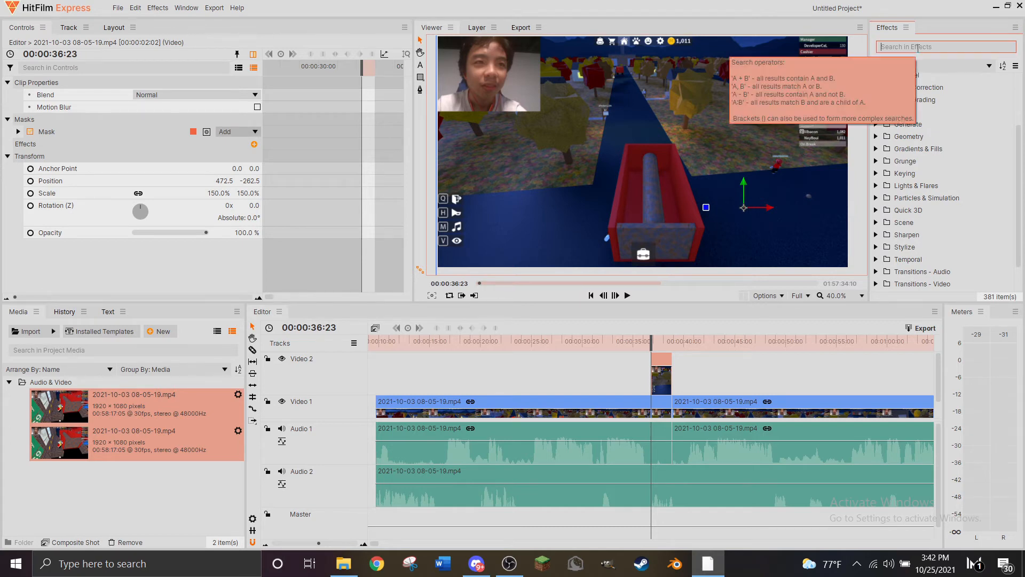
type("shake")
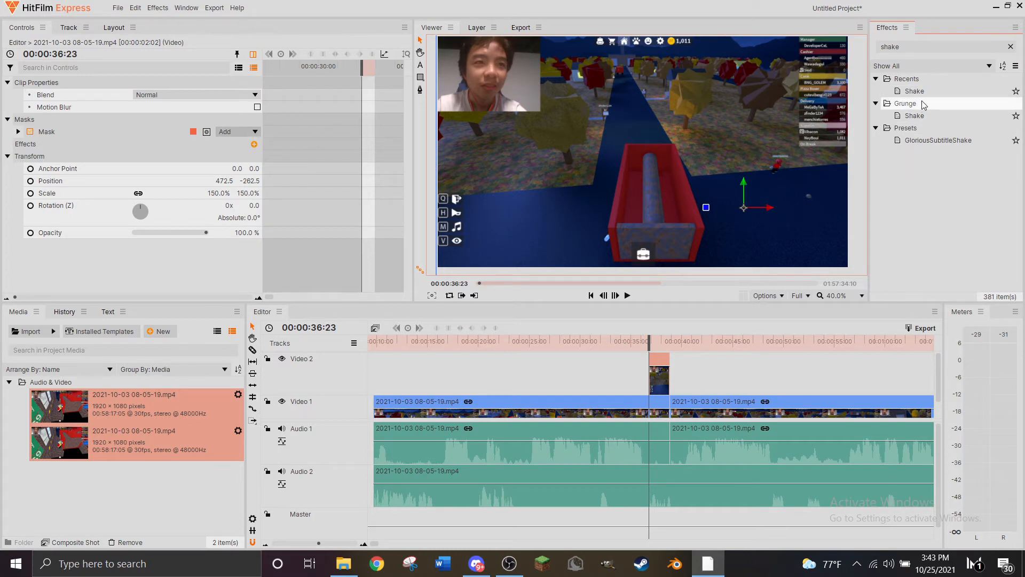
left_click_drag(916, 120, 660, 381)
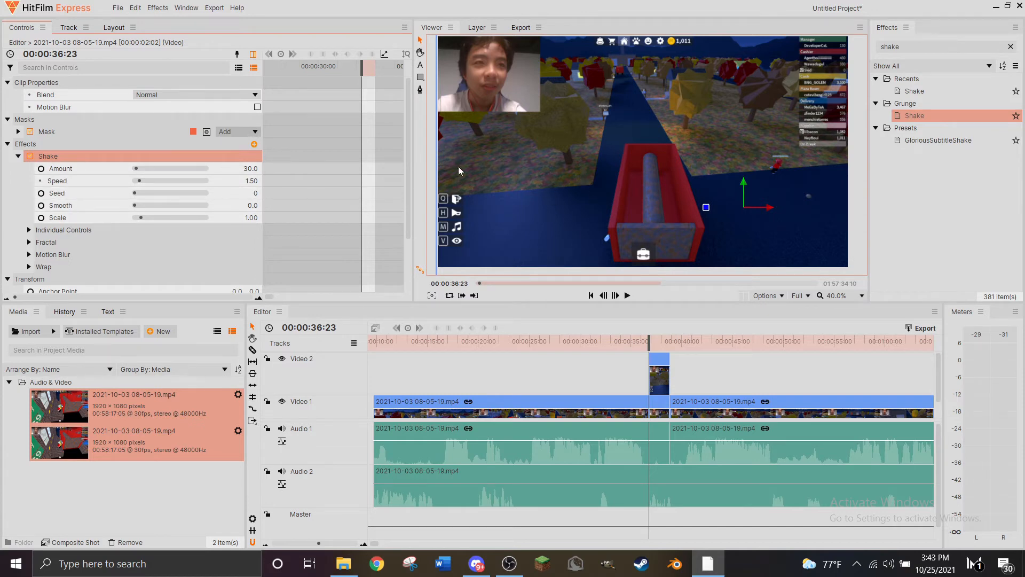
Try the Shake effect's Amount at 389.1, undo that change, and try its Seed and Smooth settings at 0.
left_click(252, 170)
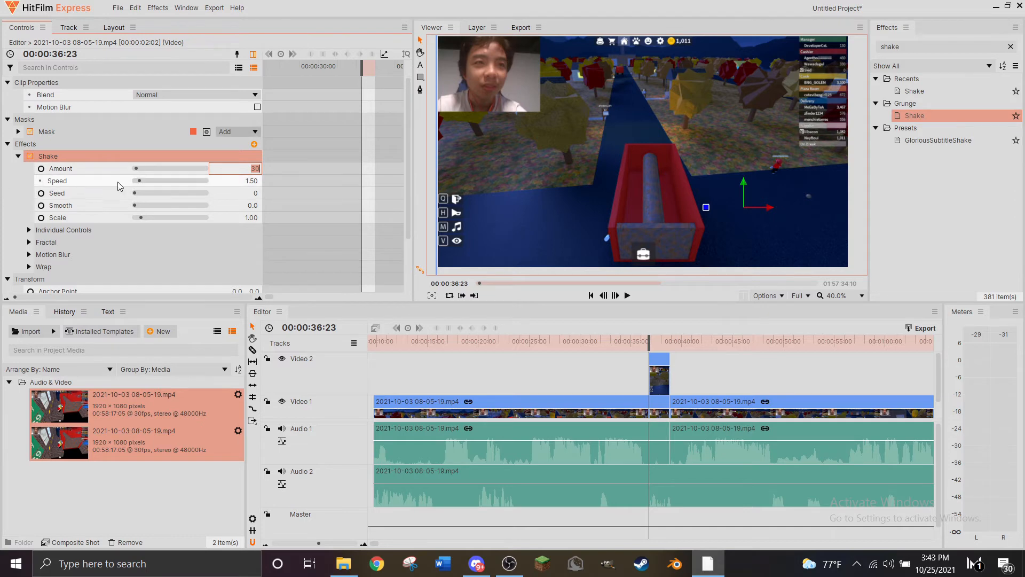
left_click(280, 177)
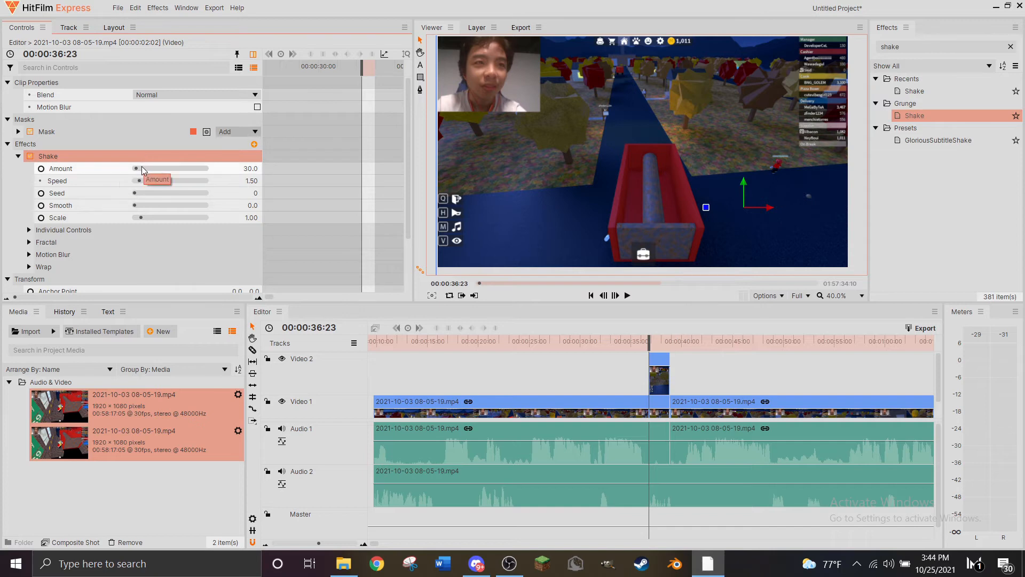
mouse_move(142, 169)
left_mouse_down()
mouse_move(187, 171)
mouse_move(159, 172)
left_mouse_up()
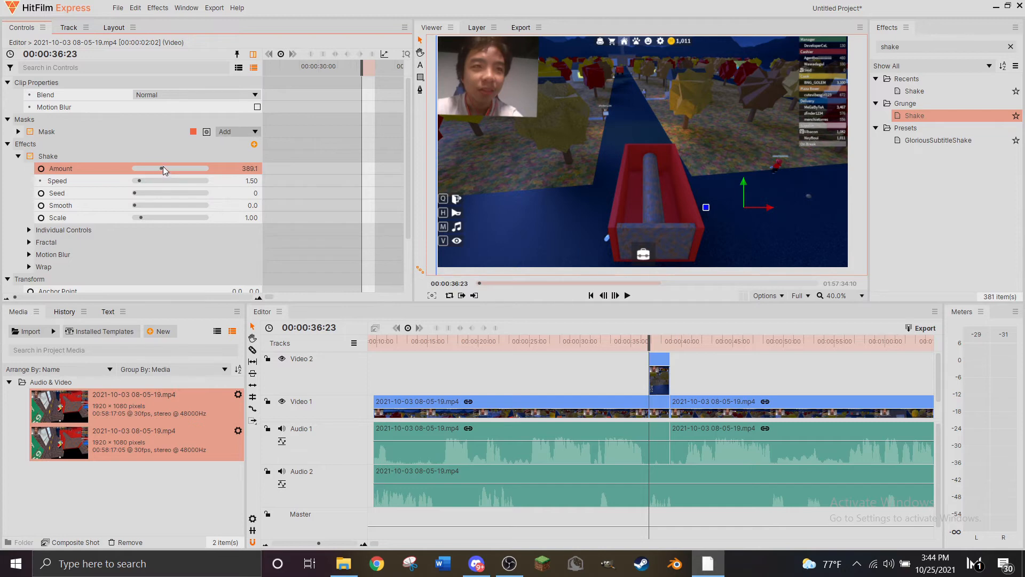
key("ctrl+z")
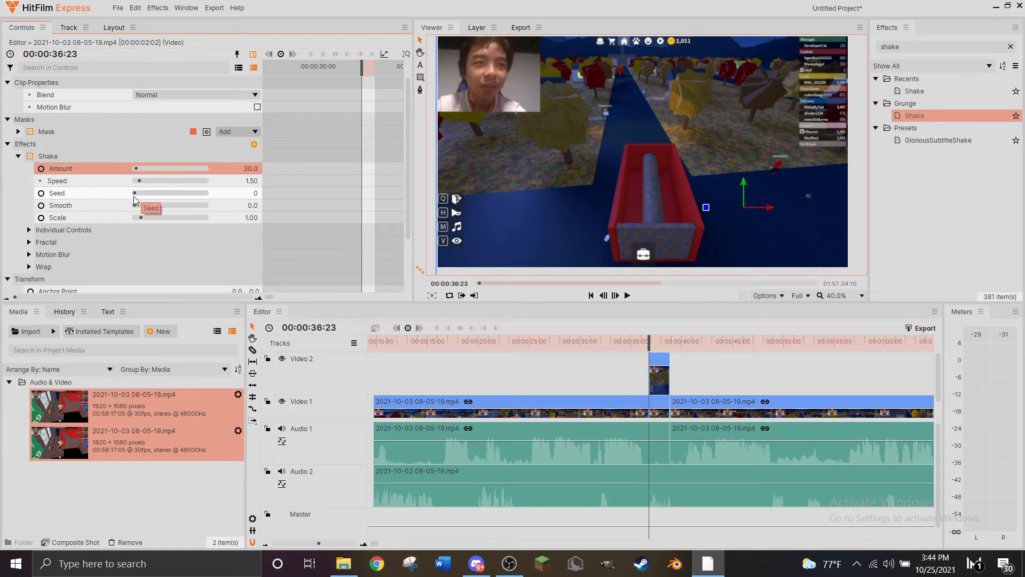
left_click_drag(135, 200, 99, 204)
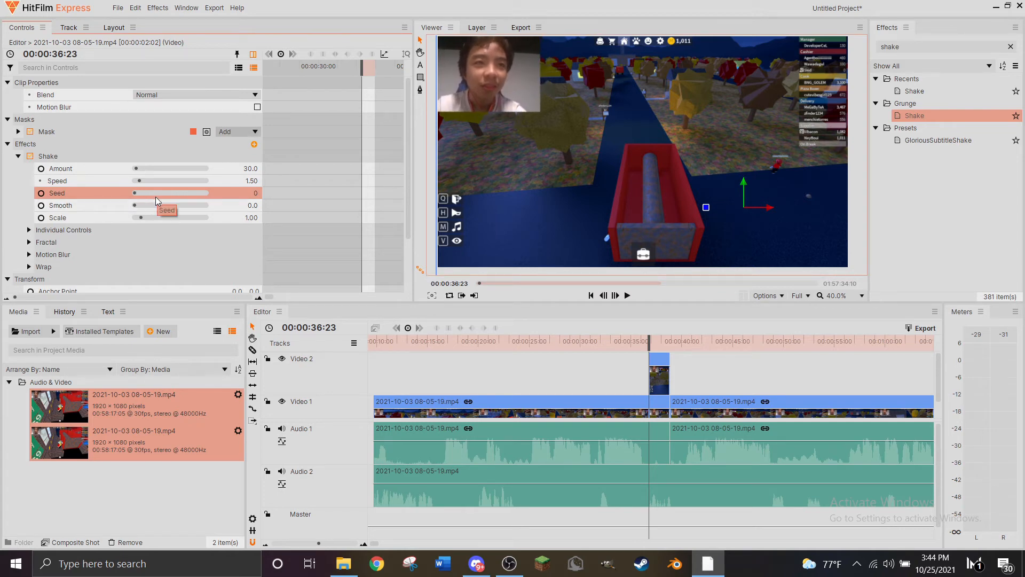
left_click_drag(132, 207, 103, 206)
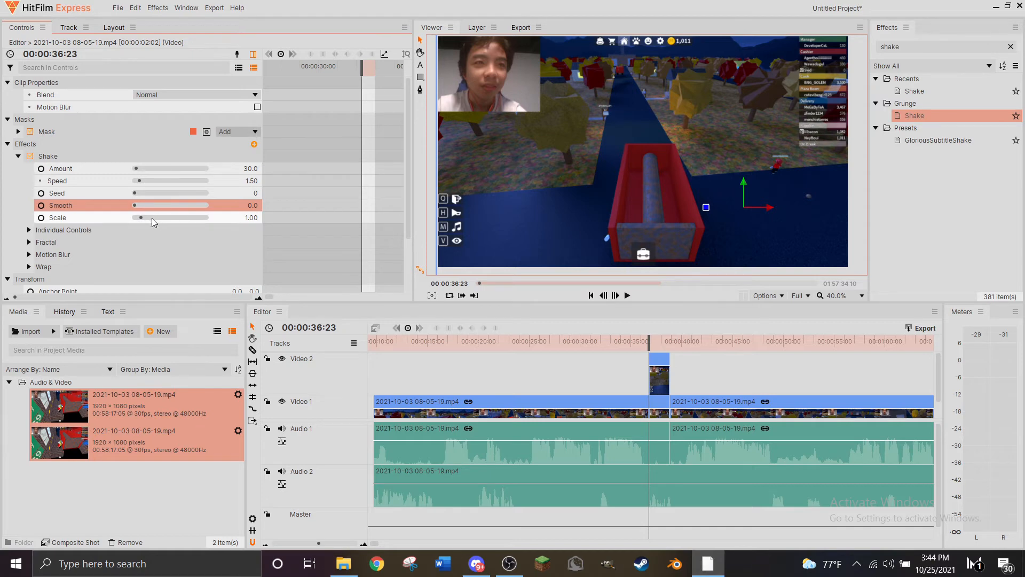
Try the Shake effect's Scale at 0.11 and undo the change.
mouse_move(150, 218)
left_mouse_down()
mouse_move(206, 239)
mouse_move(106, 222)
mouse_move(143, 217)
mouse_move(133, 213)
left_mouse_up()
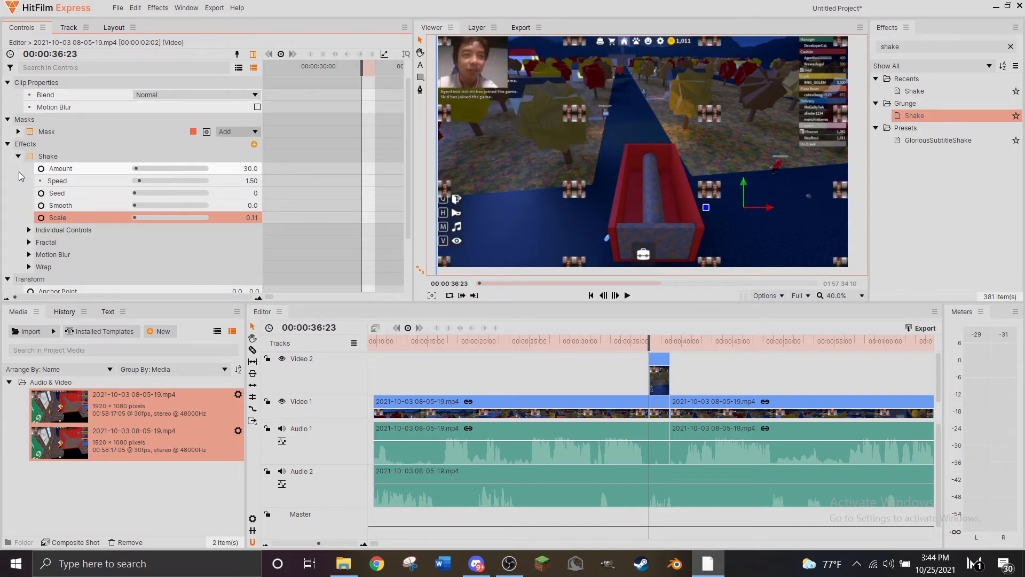
key("ctrl+z")
key("ctrl+z")
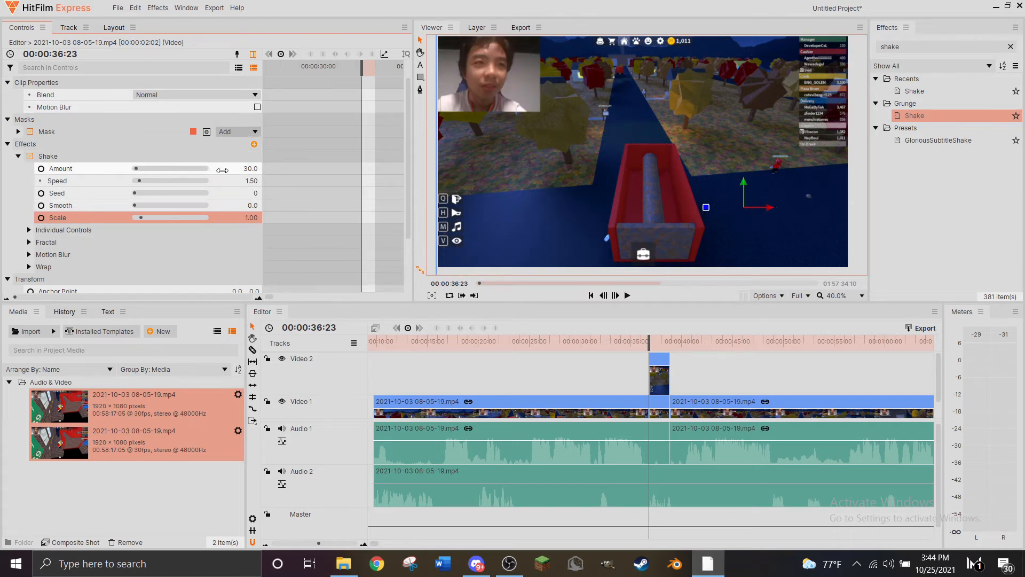
Set the Shake effect's Amount to 50, Speed to 20 and Smooth to 100.
left_click(255, 170)
type("50")
left_click(69, 169)
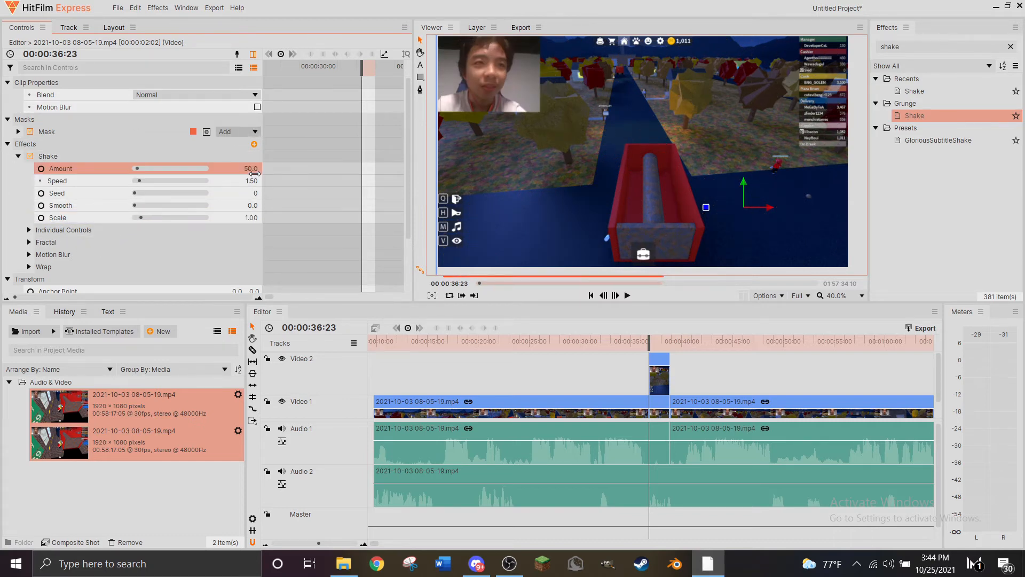
left_click_drag(150, 178, 303, 188)
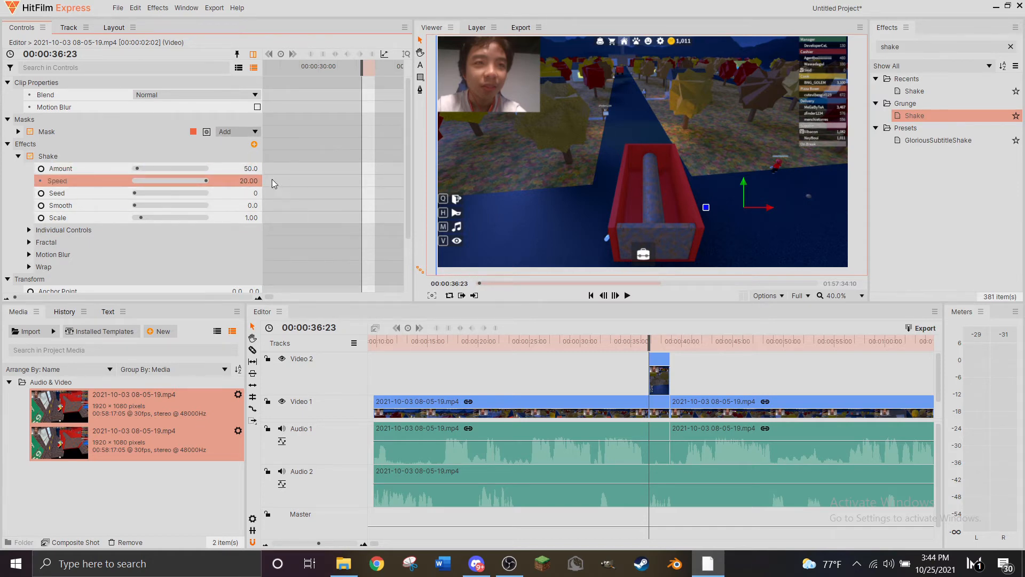
left_click_drag(168, 207, 300, 206)
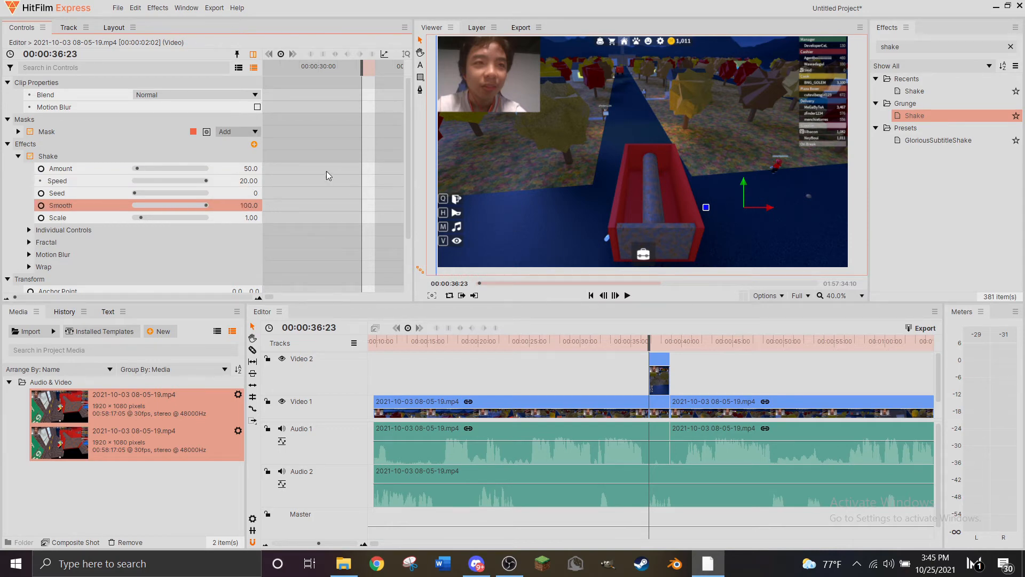
Set the Shake effect's Motion Blur mode to Custom and preview the webcam clip at 00:00:38:09.
left_click(30, 255)
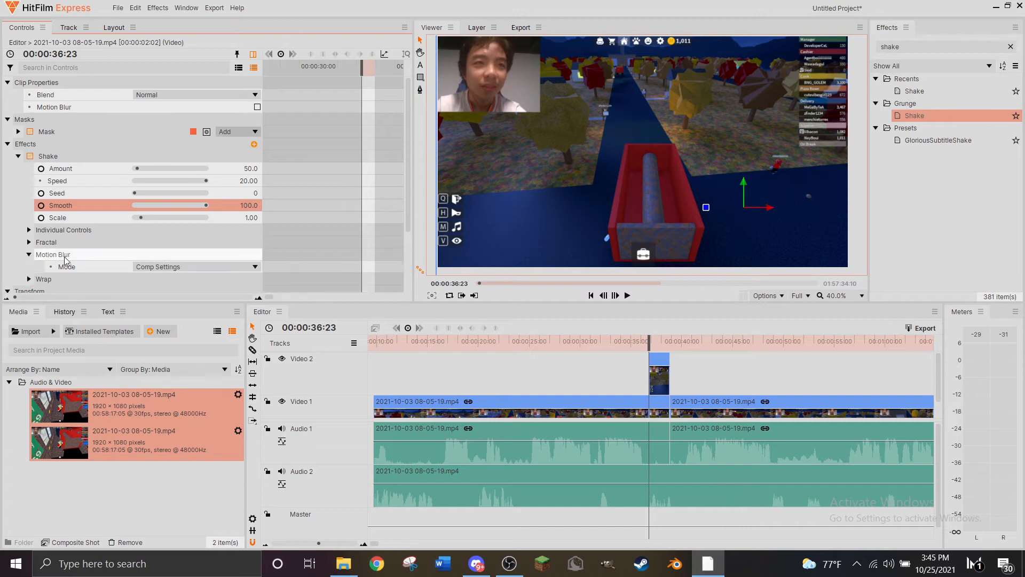
left_click(158, 270)
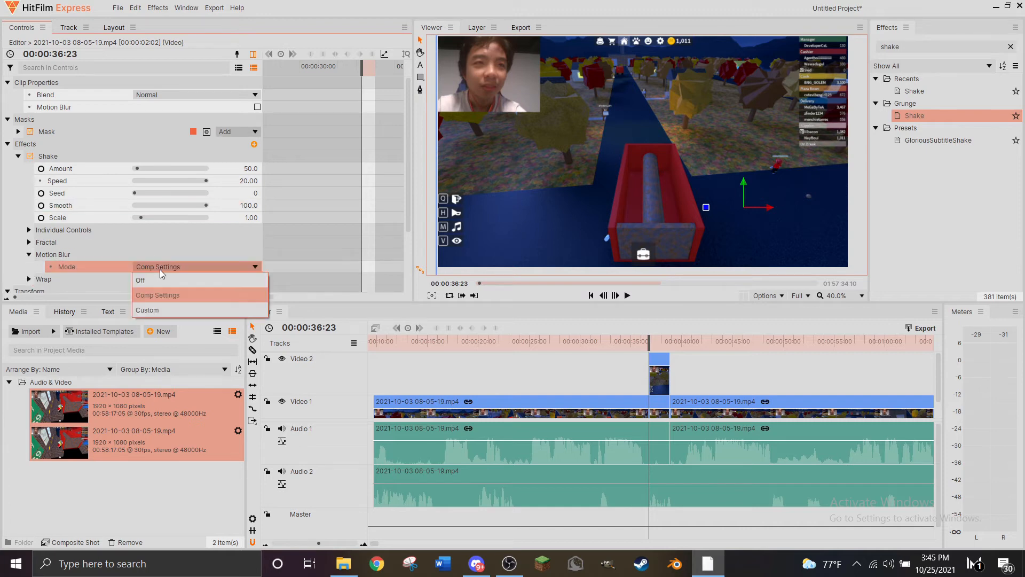
left_click(156, 309)
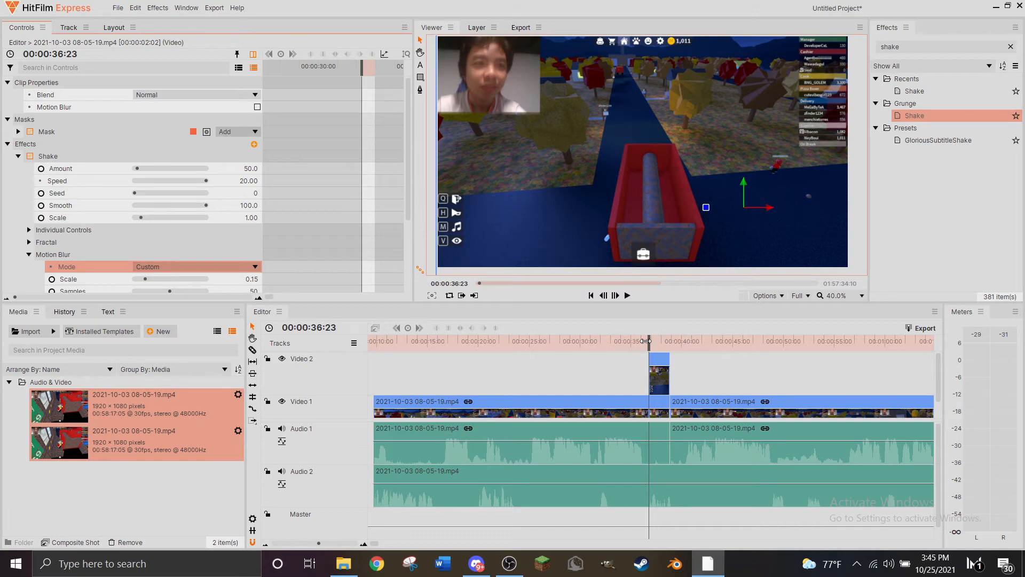
left_click_drag(645, 340, 661, 341)
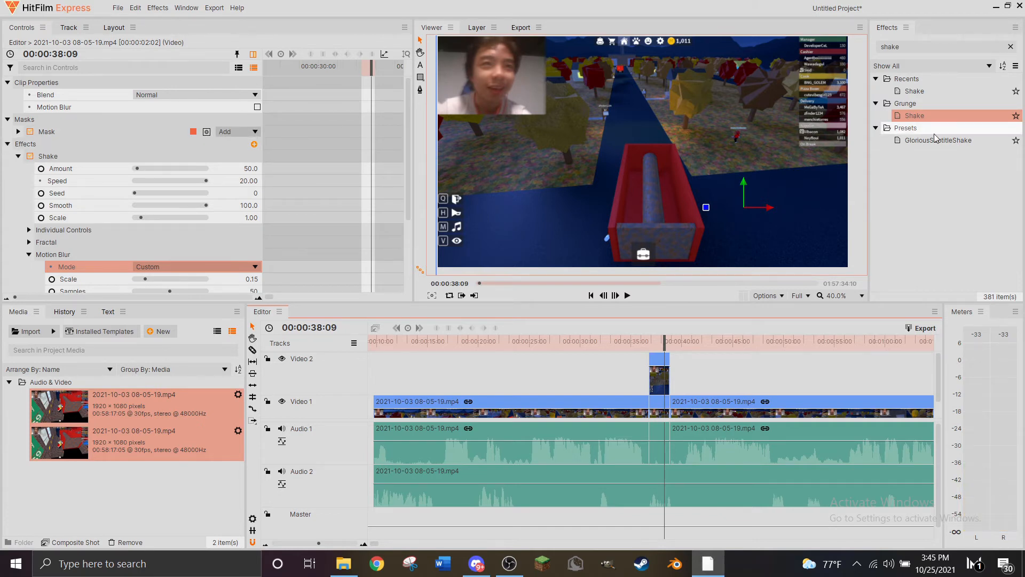
Save the Shake effect's settings as a preset named tutorialshake and delete that preset from the effects library.
left_click(55, 156)
right_click(55, 156)
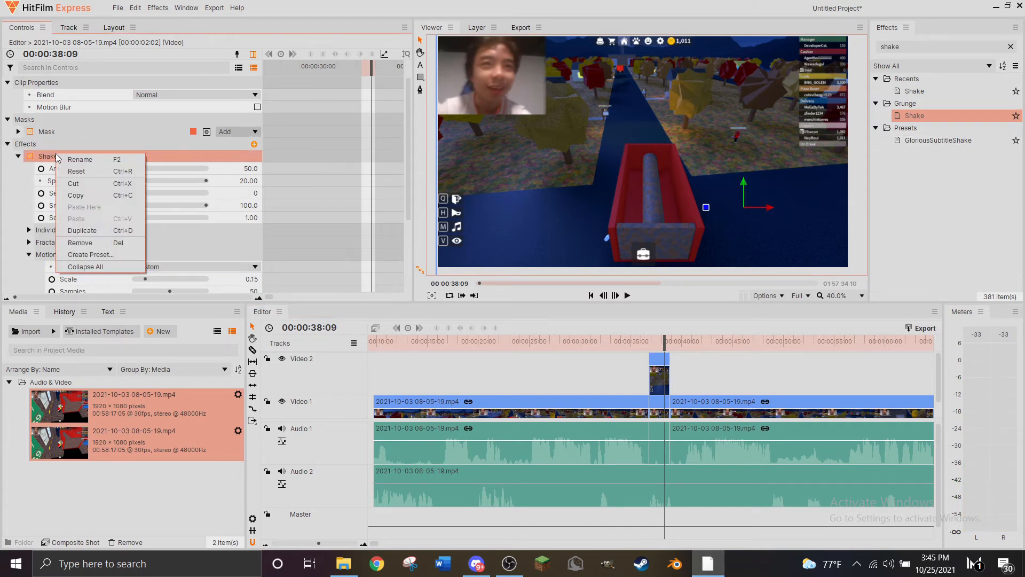
left_click(91, 255)
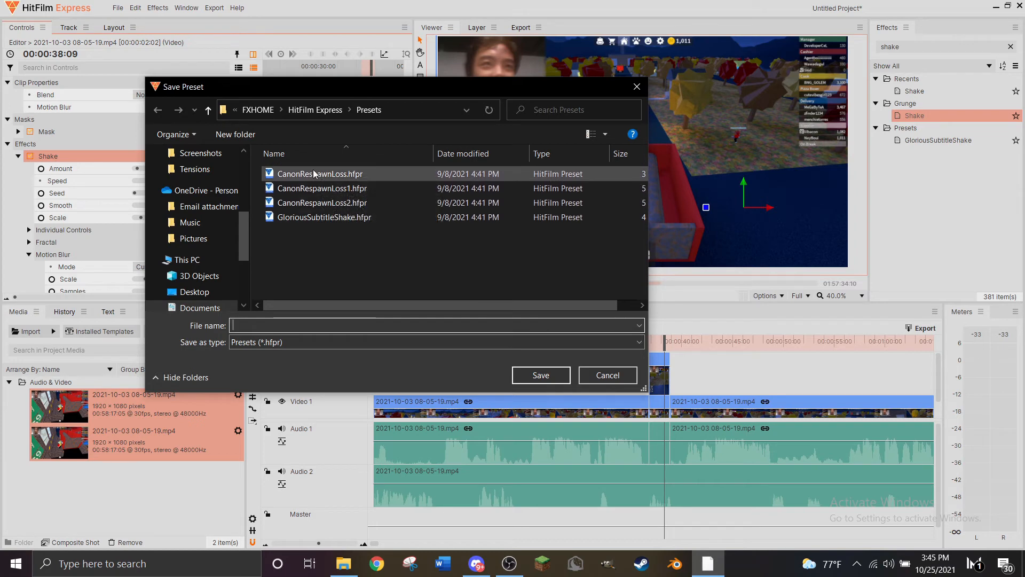
type("tur")
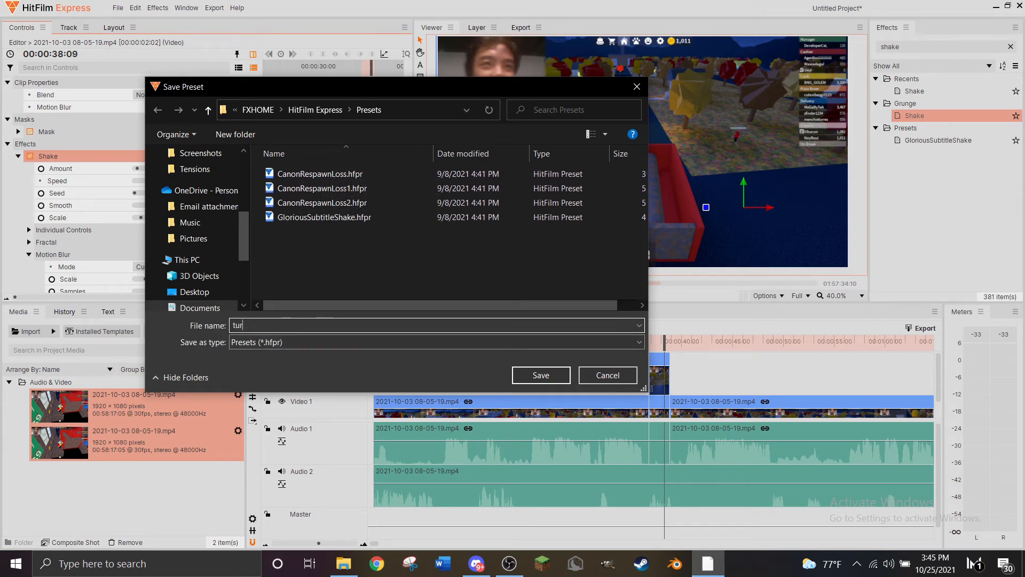
key("BackSpace")
type("torialshake")
key("Return")
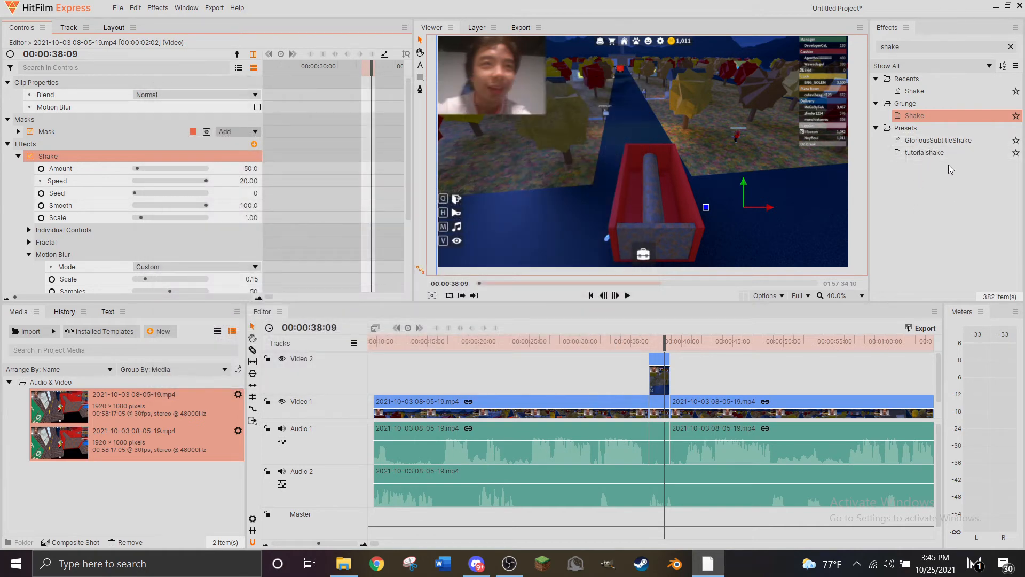
left_click(930, 153)
key("Delete")
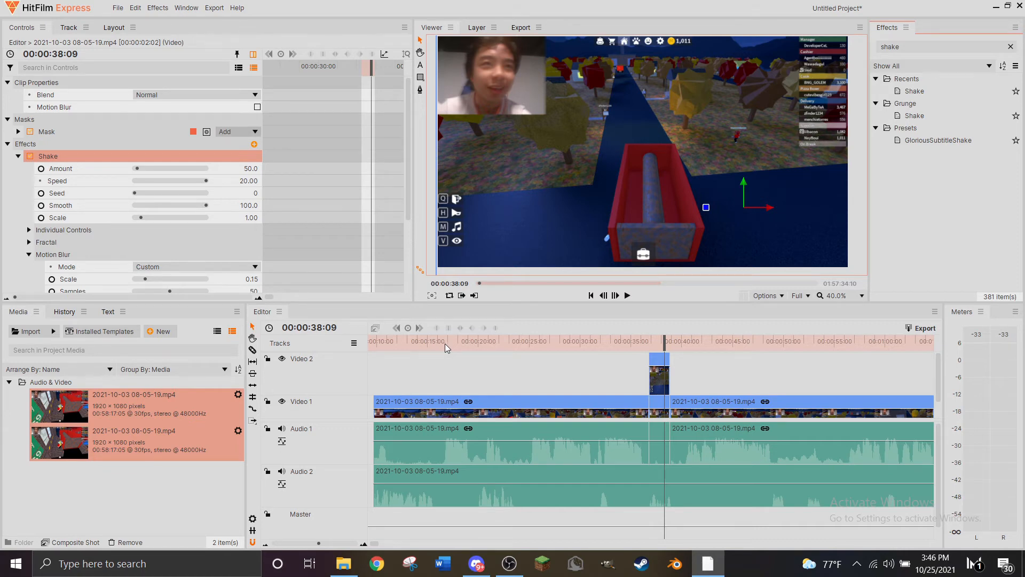
Play back the section following the shaking webcam clip and place the playhead at 00:00:40:09.
scroll(801, 361, "down", 1)
scroll(802, 361, "up", 1)
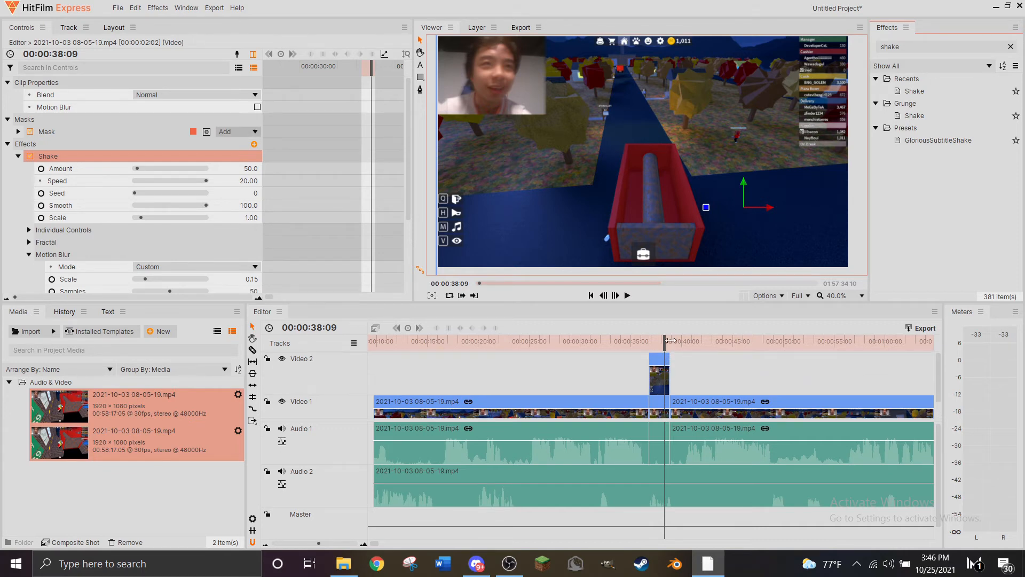
left_click(627, 296)
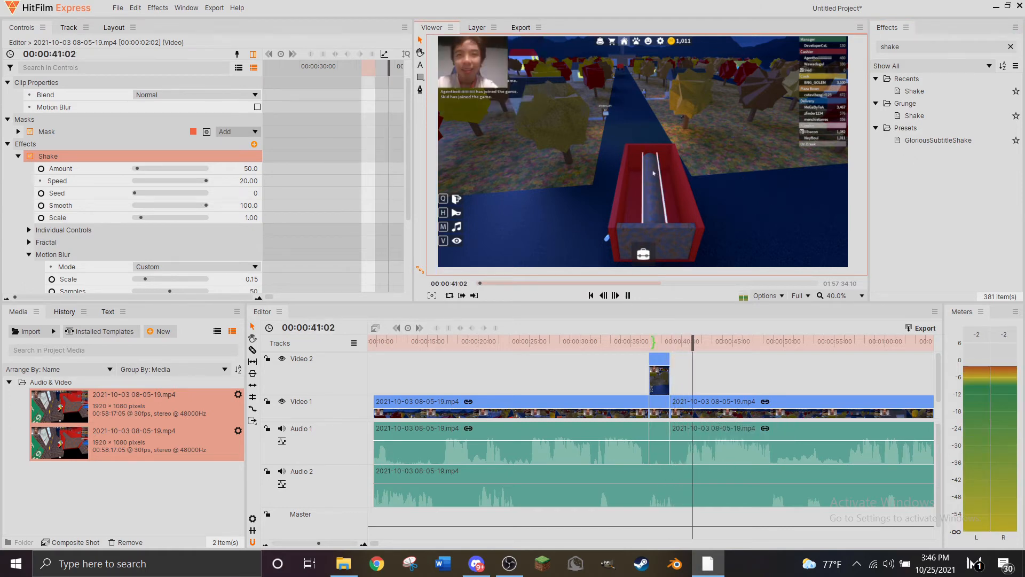
left_click(627, 296)
left_click(685, 342)
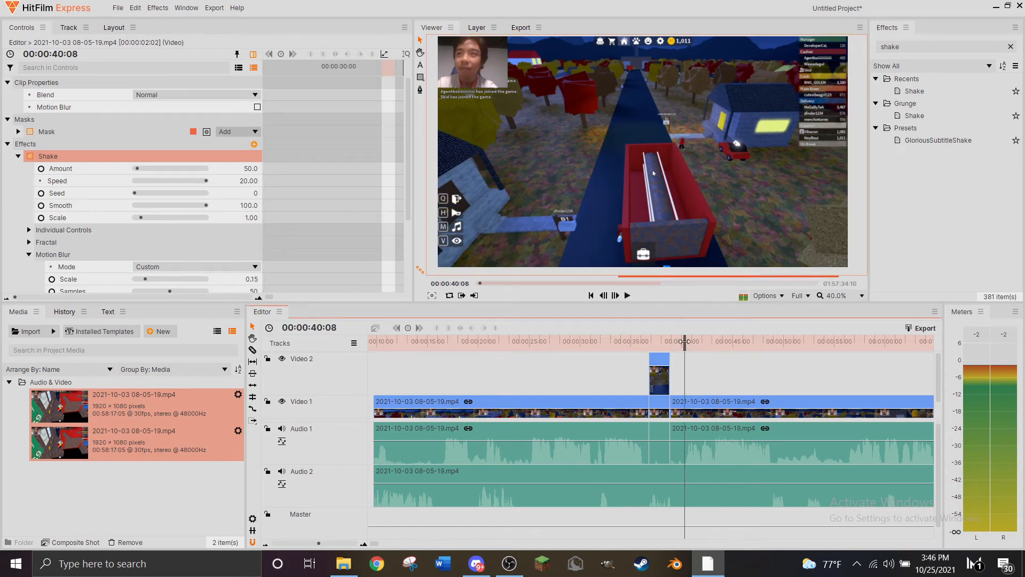
left_click(627, 297)
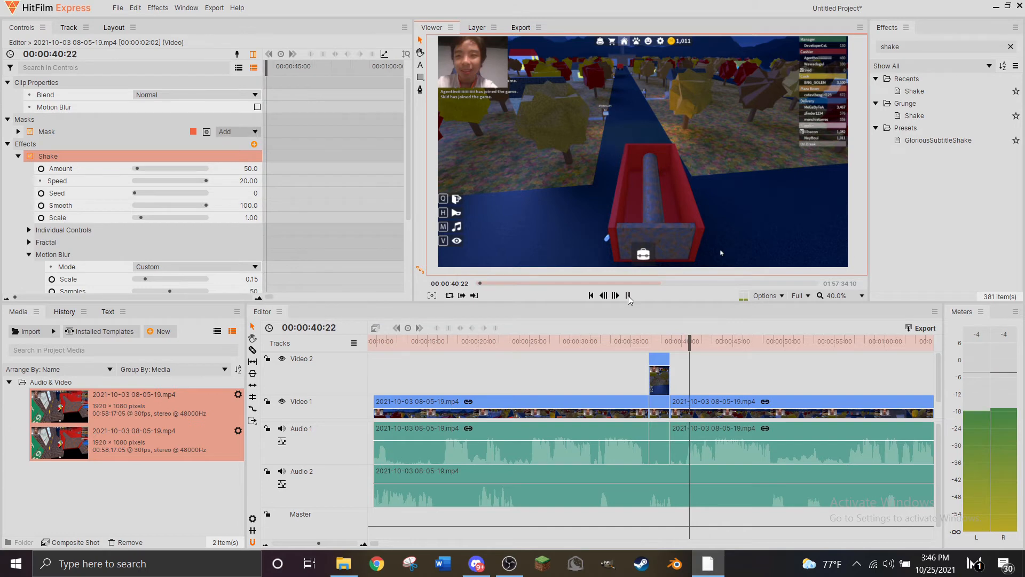
left_click(627, 295)
scroll(591, 361, "up", 4)
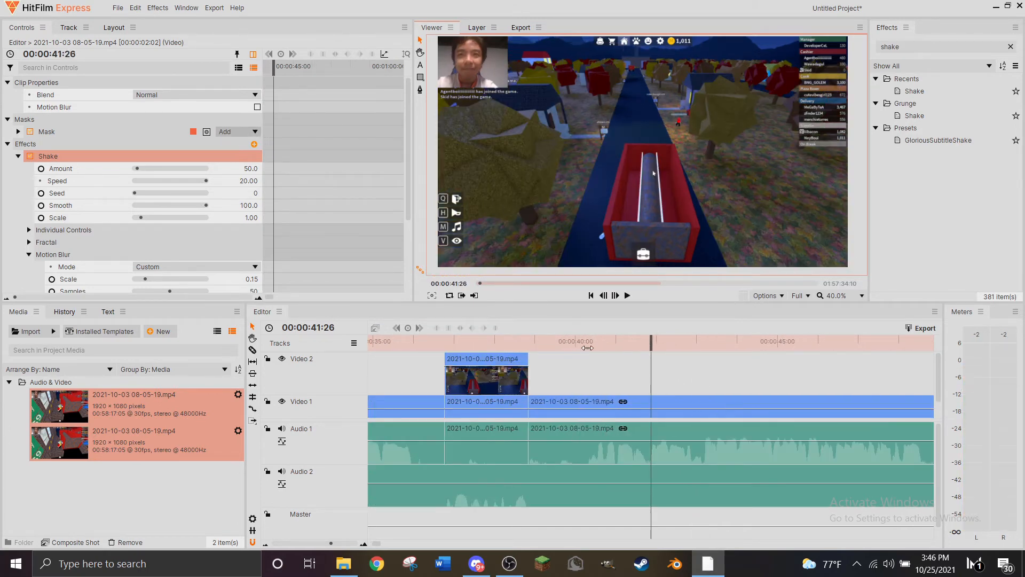
left_click(589, 345)
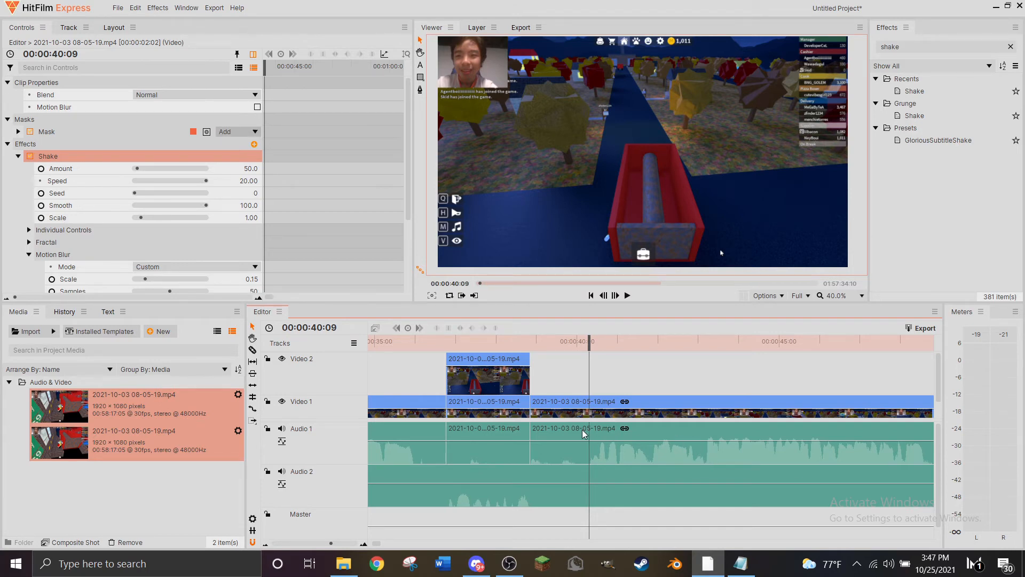
left_click(116, 11)
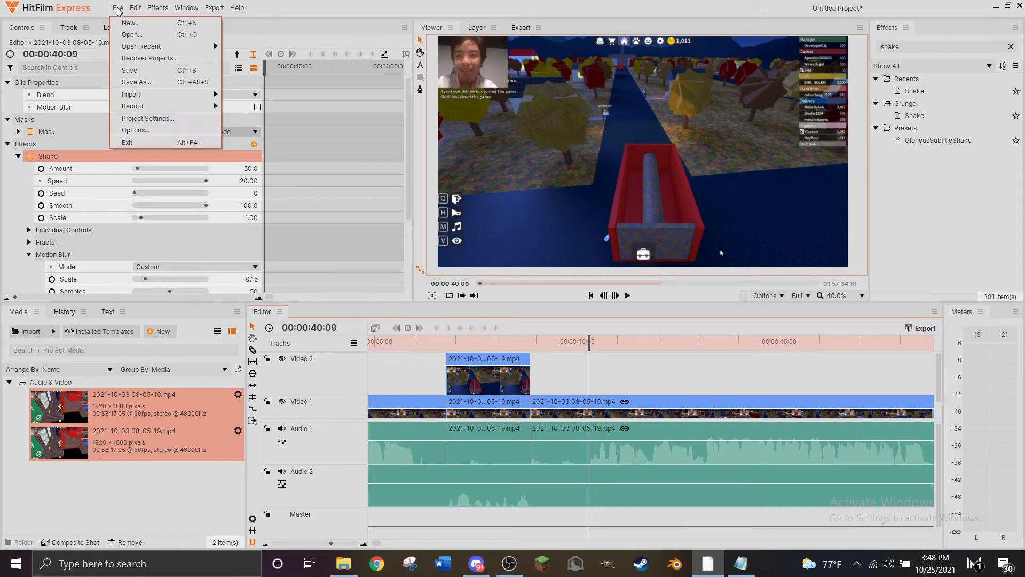
mouse_move(142, 51)
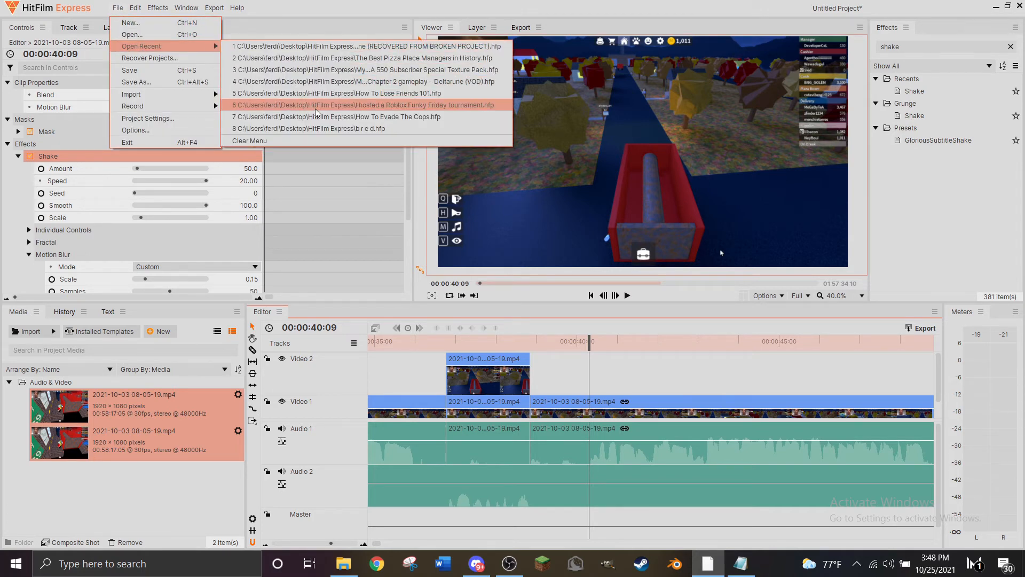
left_click(396, 3)
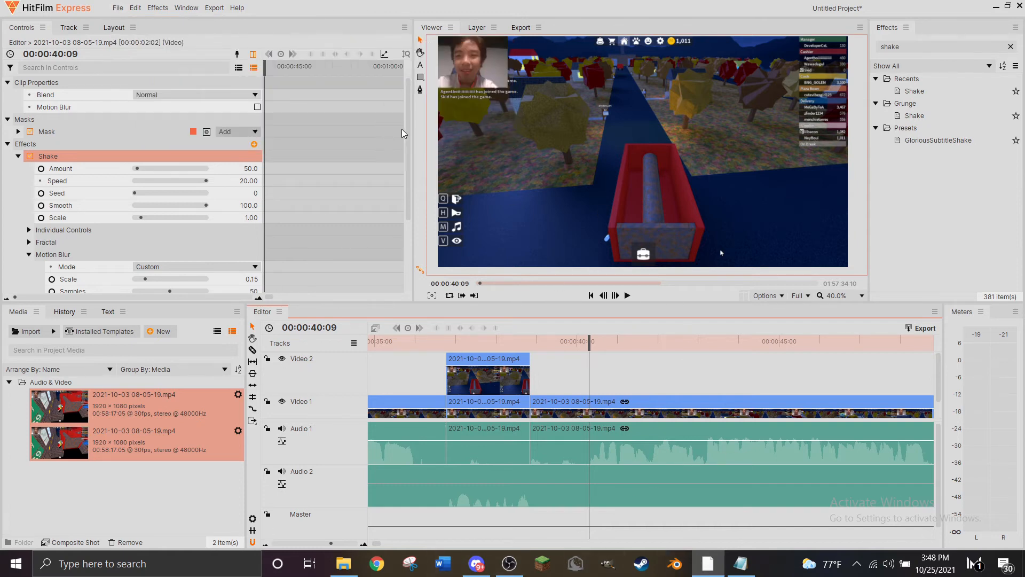
Add a text reading "kick out the manager" in the lower middle of the frame at 00:00:40:09.
left_click(421, 67)
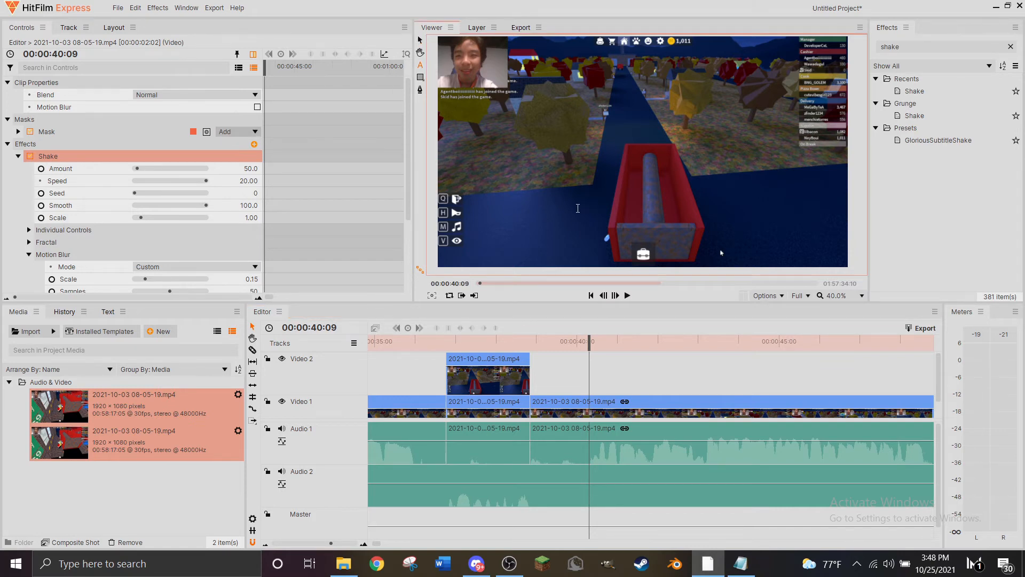
left_click(558, 196)
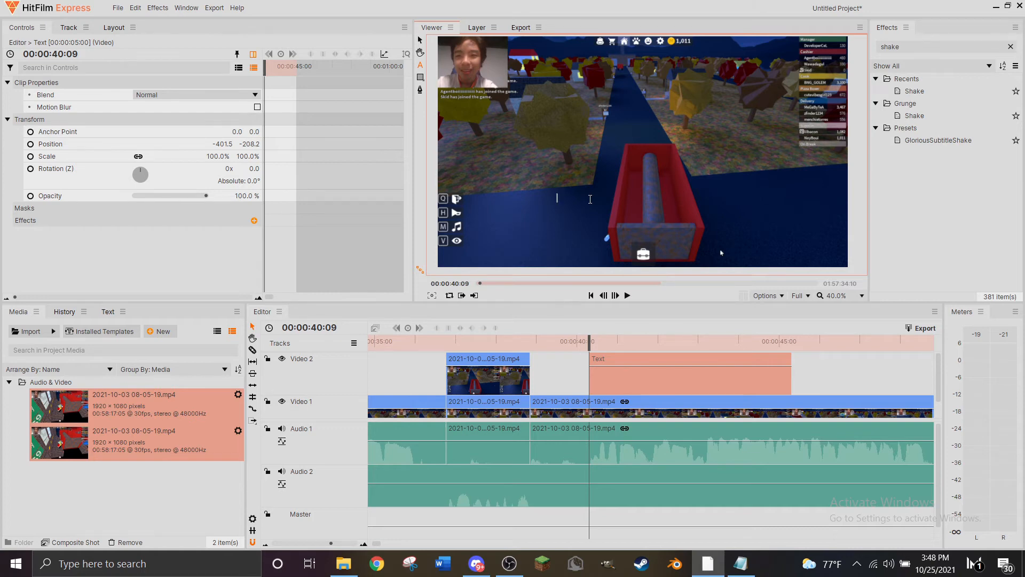
type("kick out the ")
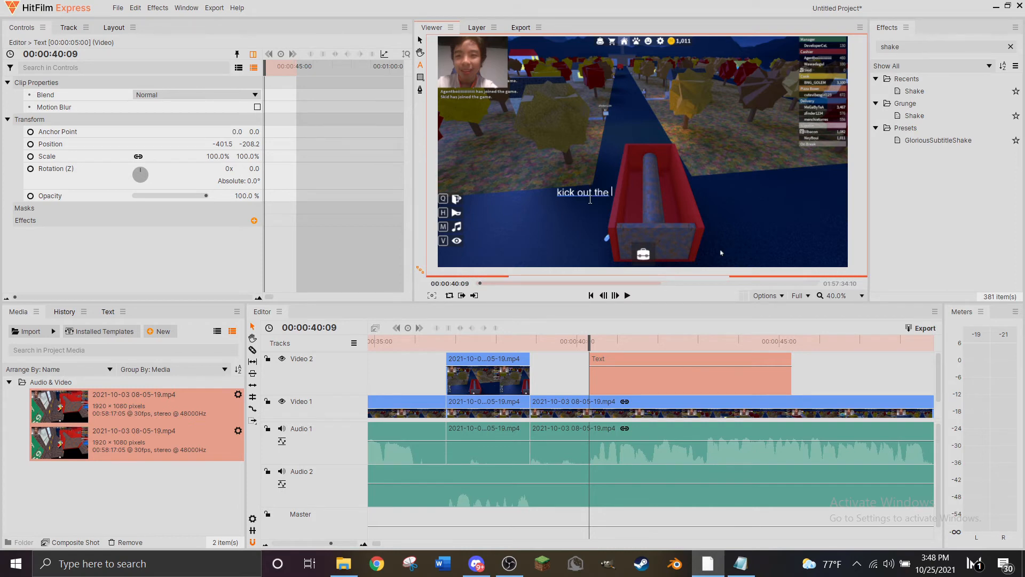
type("manager")
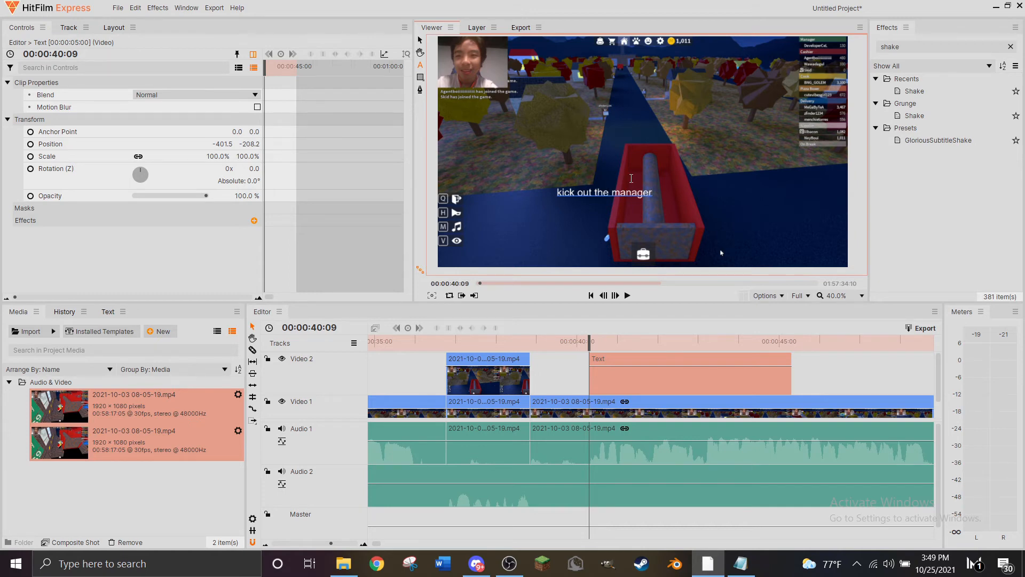
Set the whole "kick out the manager" text to the Uni Sans font in the Heavy Italic CAPS style.
key("ctrl+a")
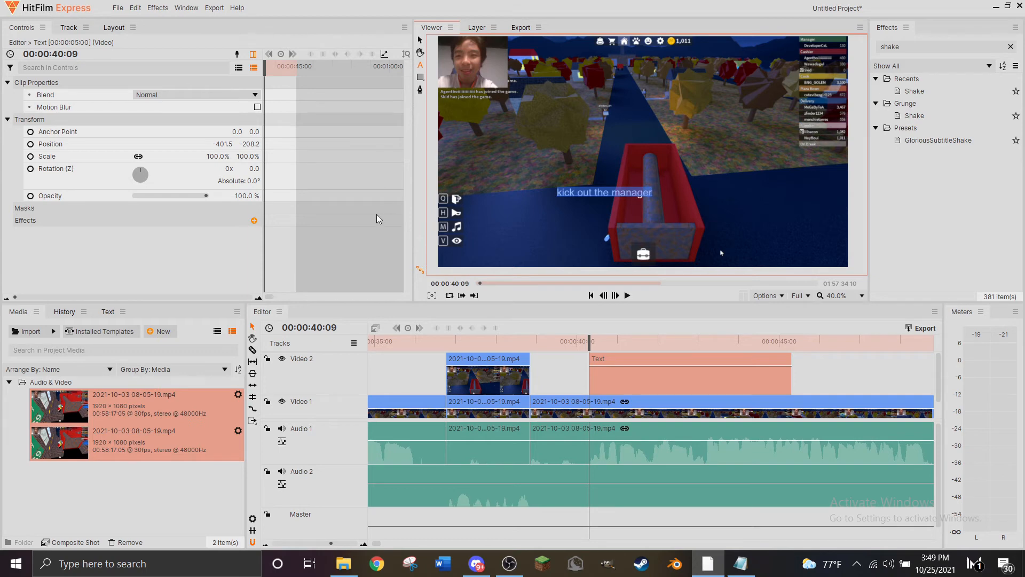
left_click(108, 311)
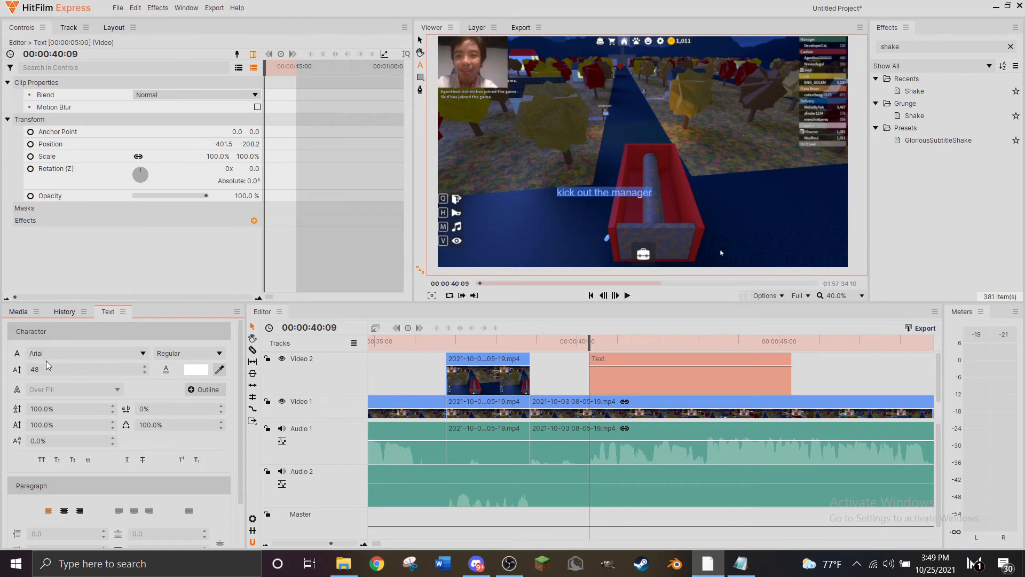
left_click(120, 354)
scroll(129, 112, "down", 20)
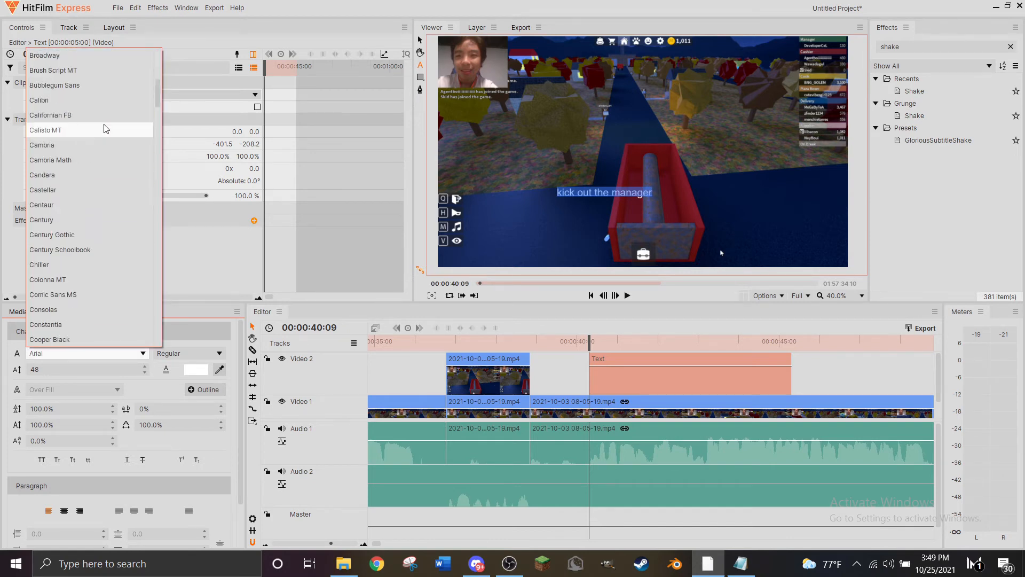
scroll(83, 249, "down", 12)
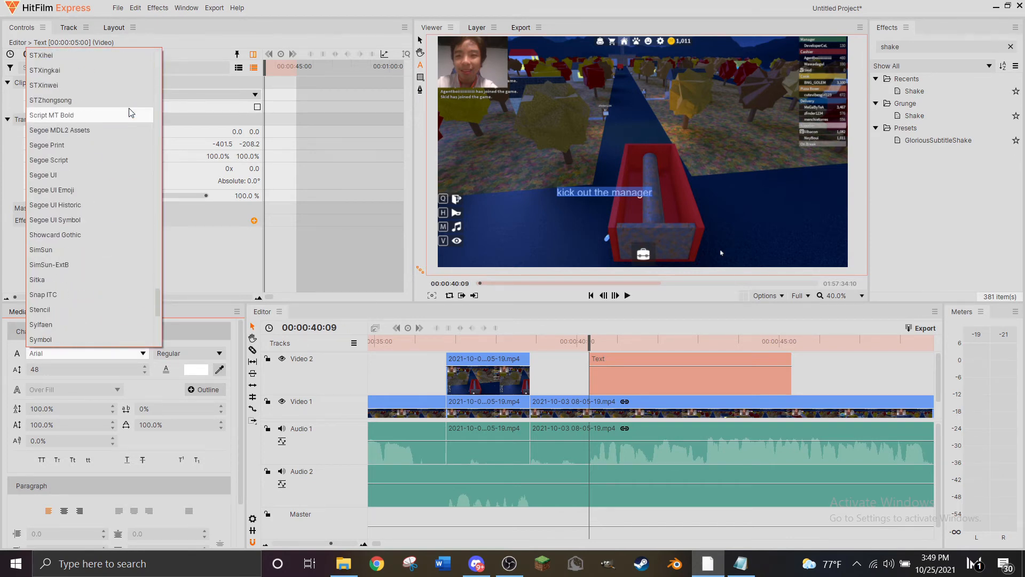
scroll(48, 224, "down", 3)
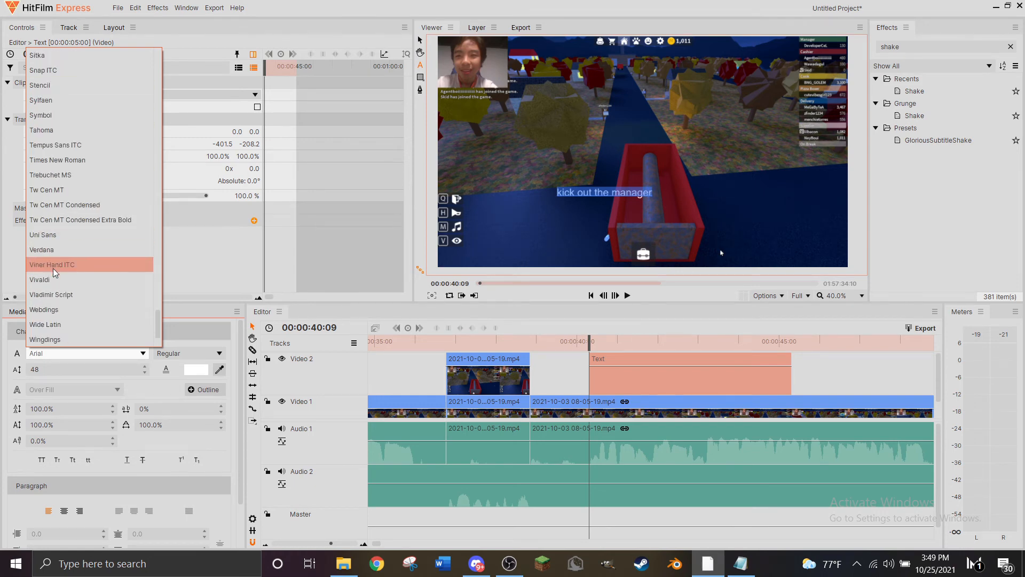
left_click(47, 240)
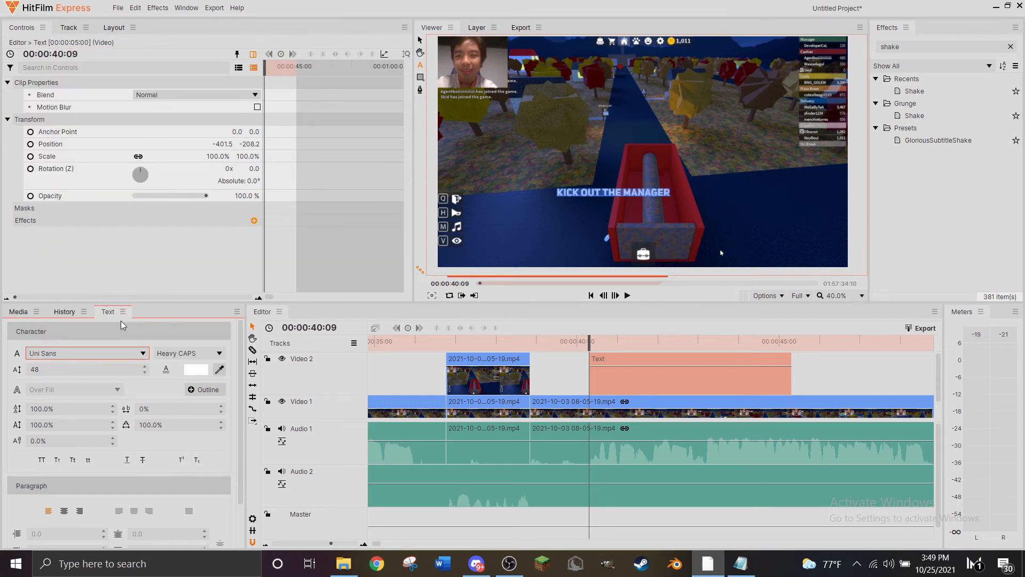
left_click(180, 354)
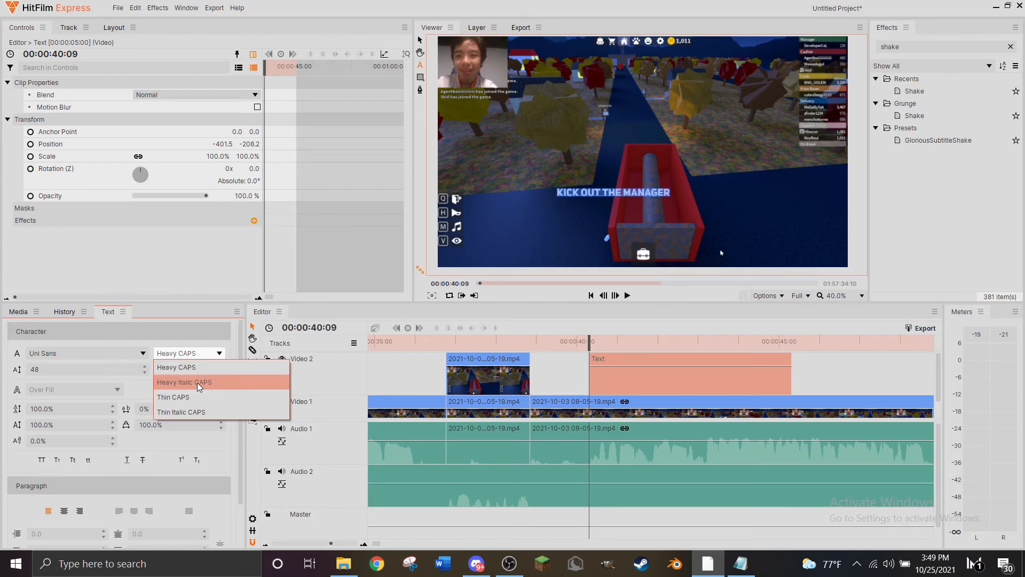
left_click(199, 383)
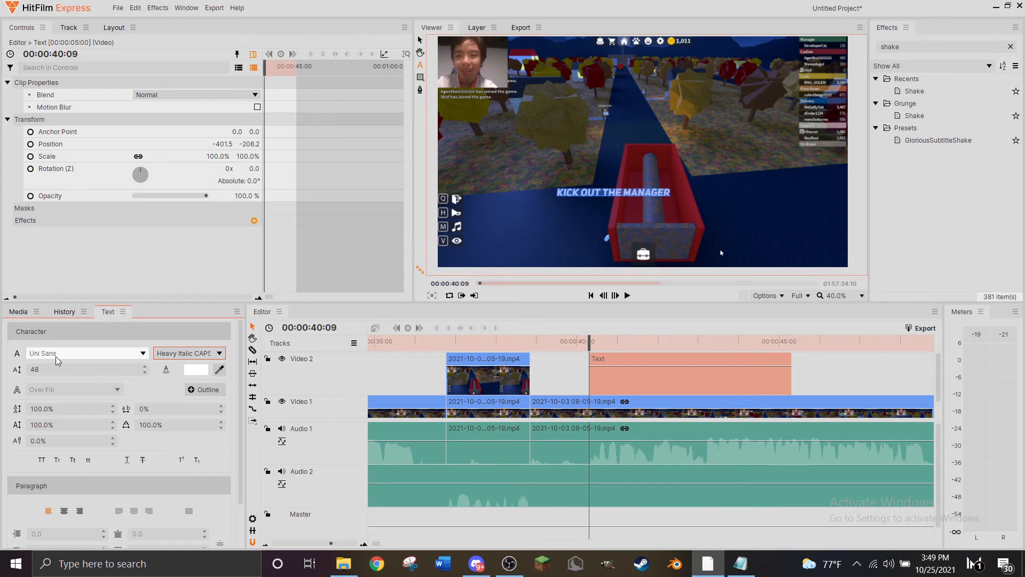
Set the caption's font size to 70 and add an outline to the text.
double_click(55, 370)
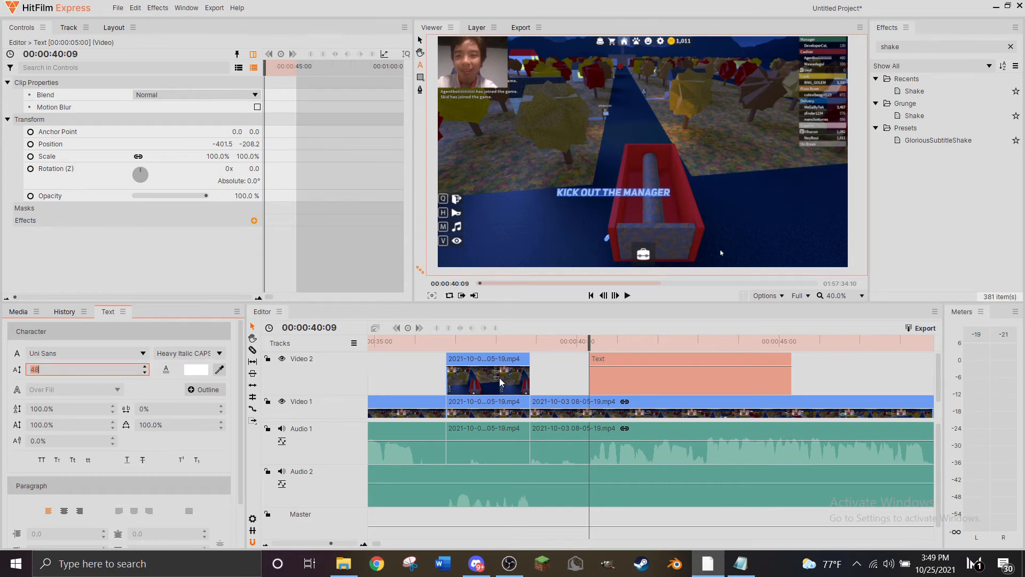
type("70")
key("Return")
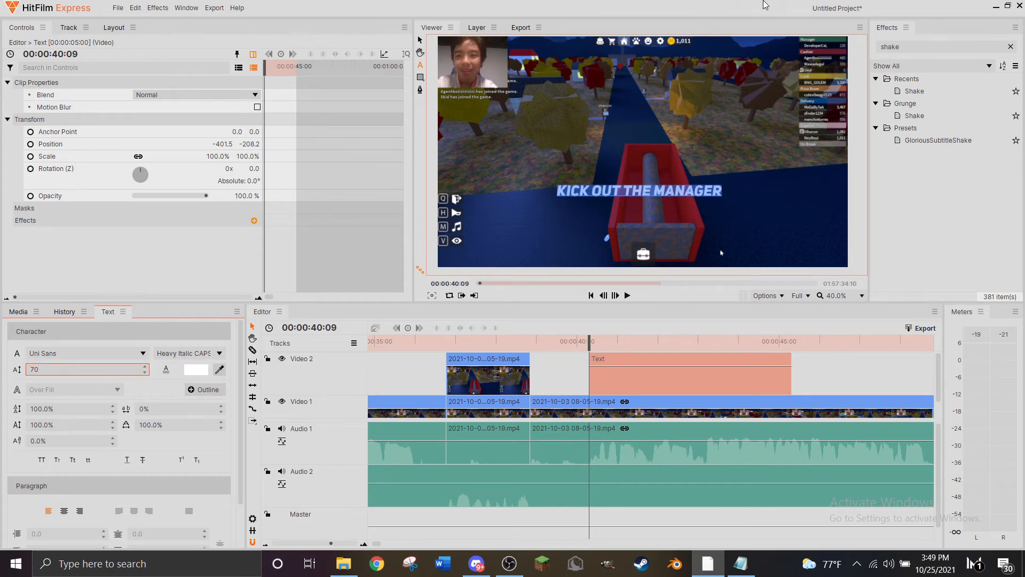
left_click(207, 392)
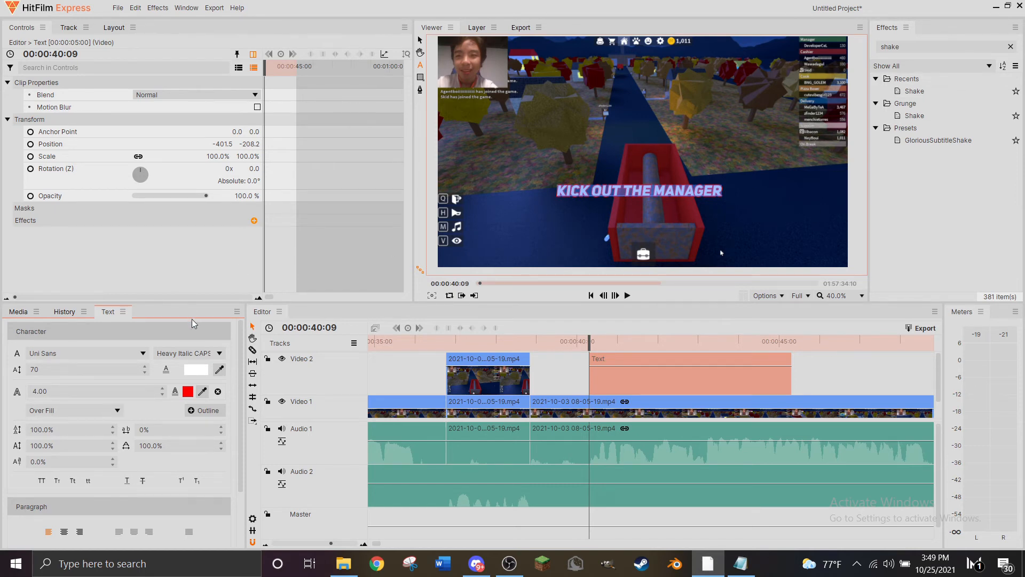
Copy the colour code #ff5f03 from subs.txt in Notepad and paste it as the HTML value of the caption's outline colour.
left_click(187, 392)
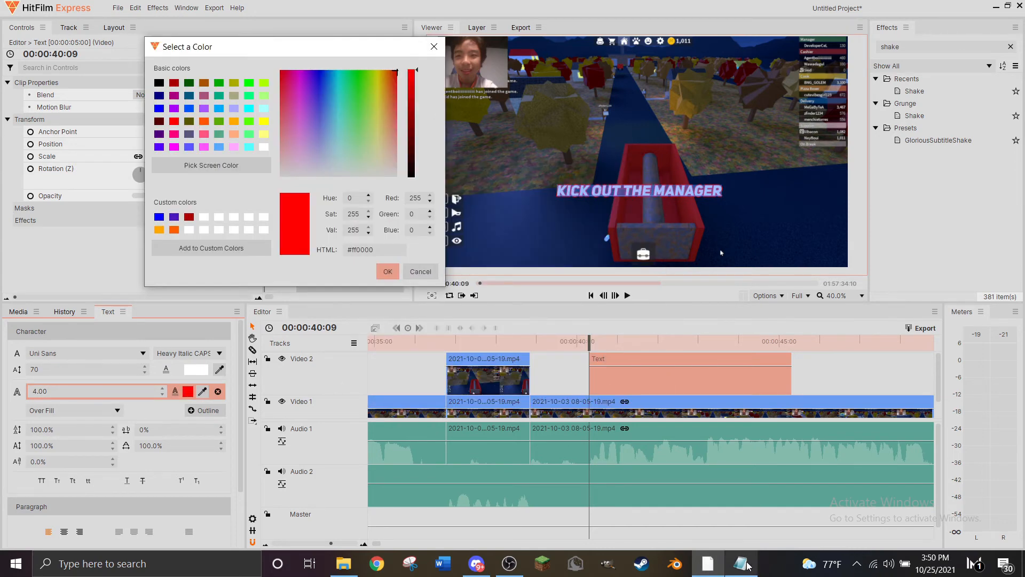
left_click(740, 563)
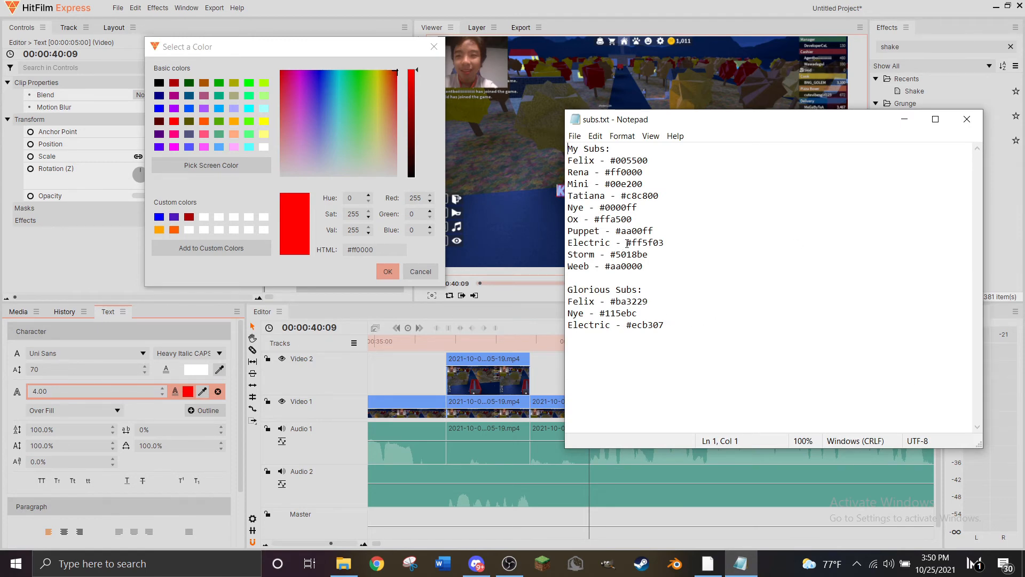
left_click_drag(627, 243, 664, 243)
left_click_drag(569, 243, 677, 244)
right_click(648, 243)
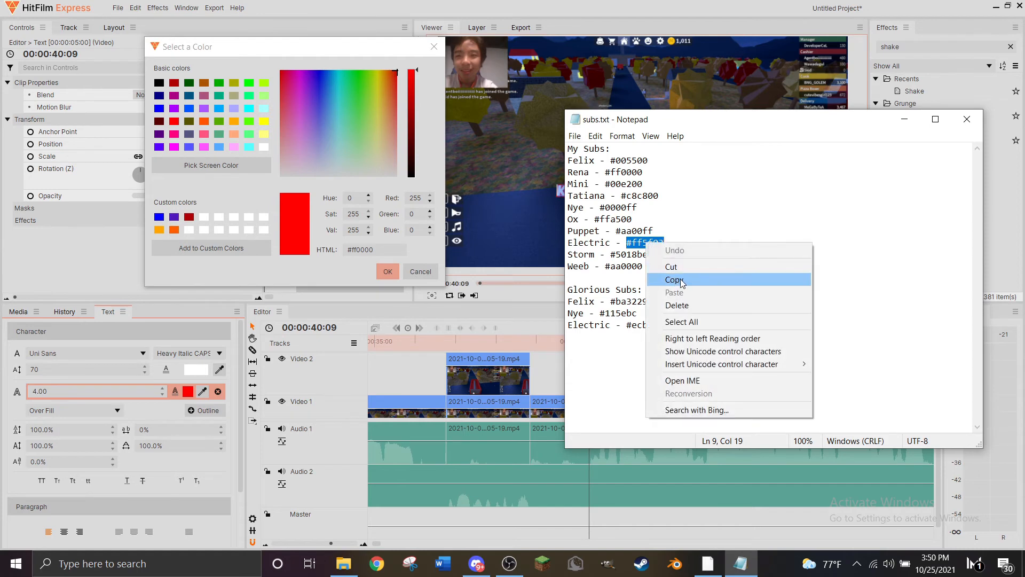
left_click(668, 279)
left_click(393, 243)
triple_click(381, 249)
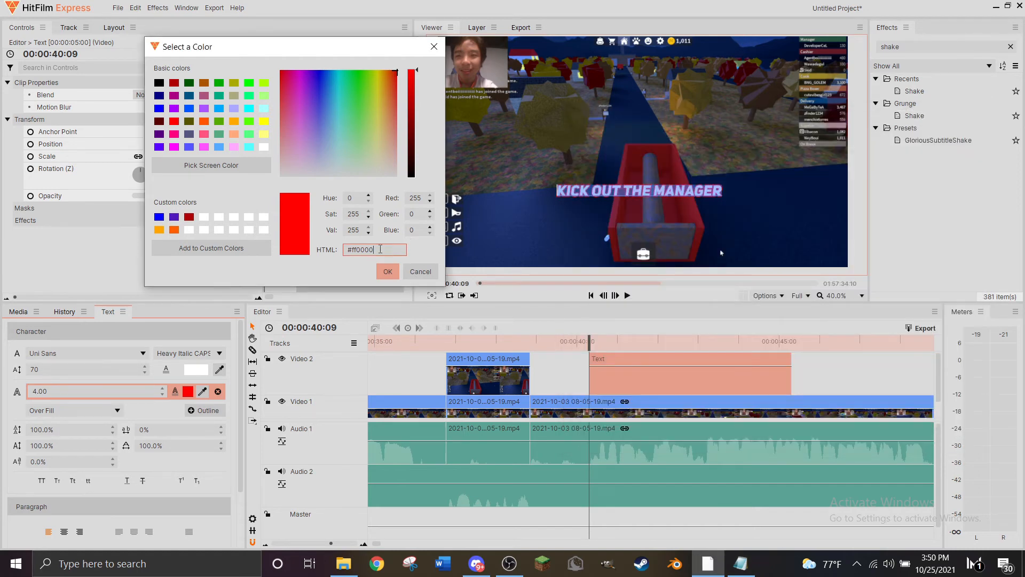
right_click(368, 249)
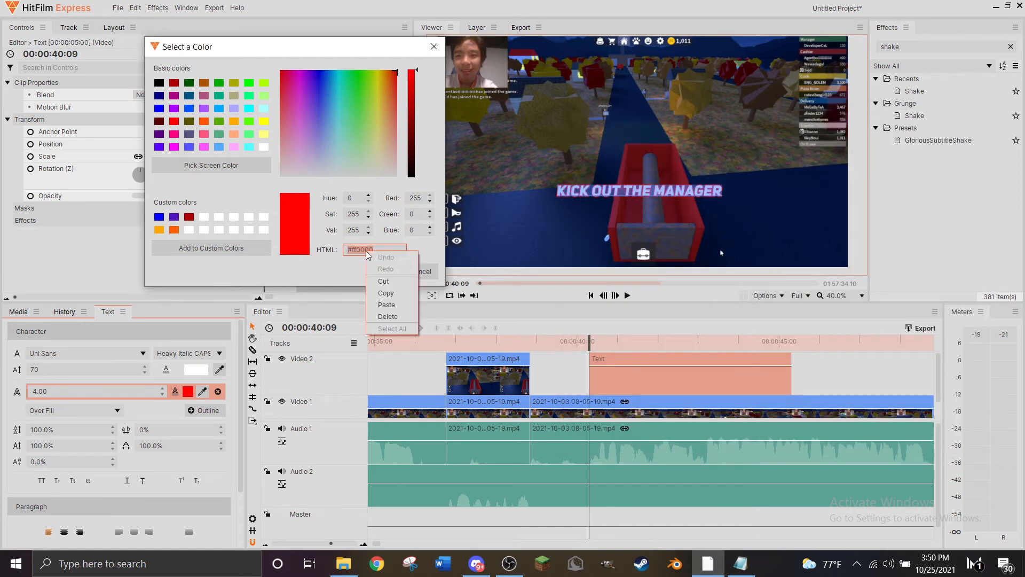
left_click(388, 302)
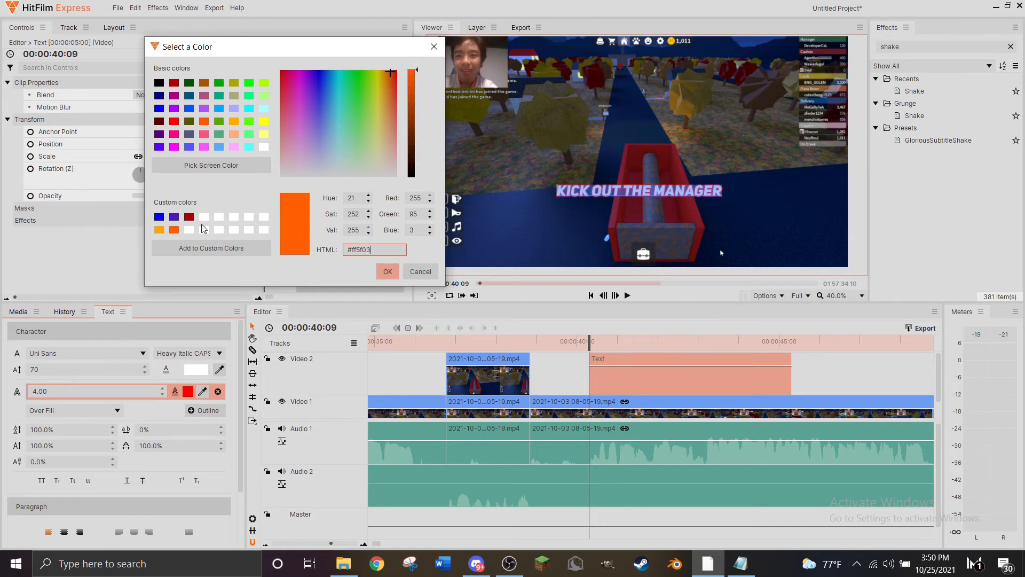
Try out the saved custom colours one after another for the outline.
left_click(175, 230)
left_click(160, 218)
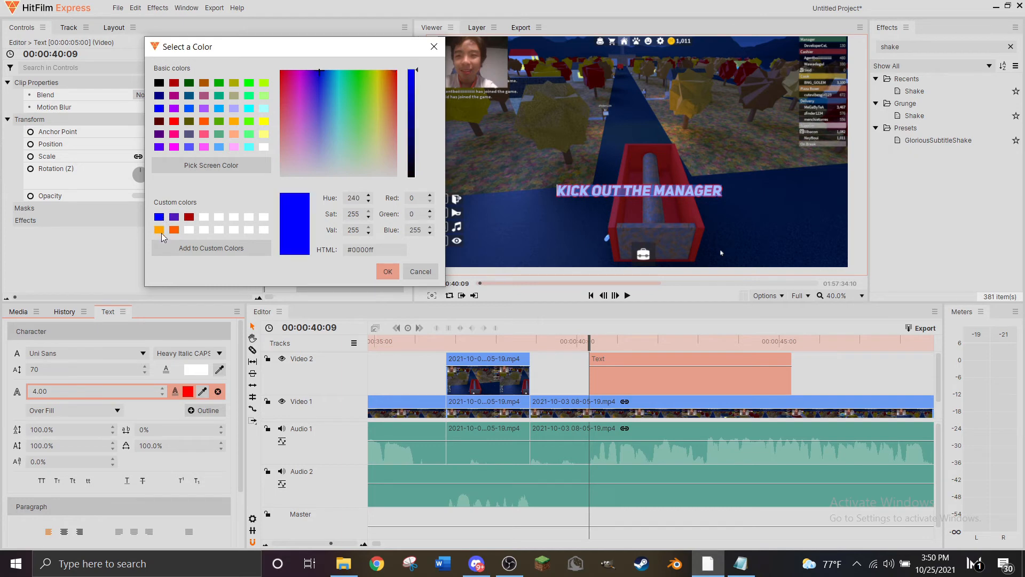
left_click(162, 232)
left_click(175, 219)
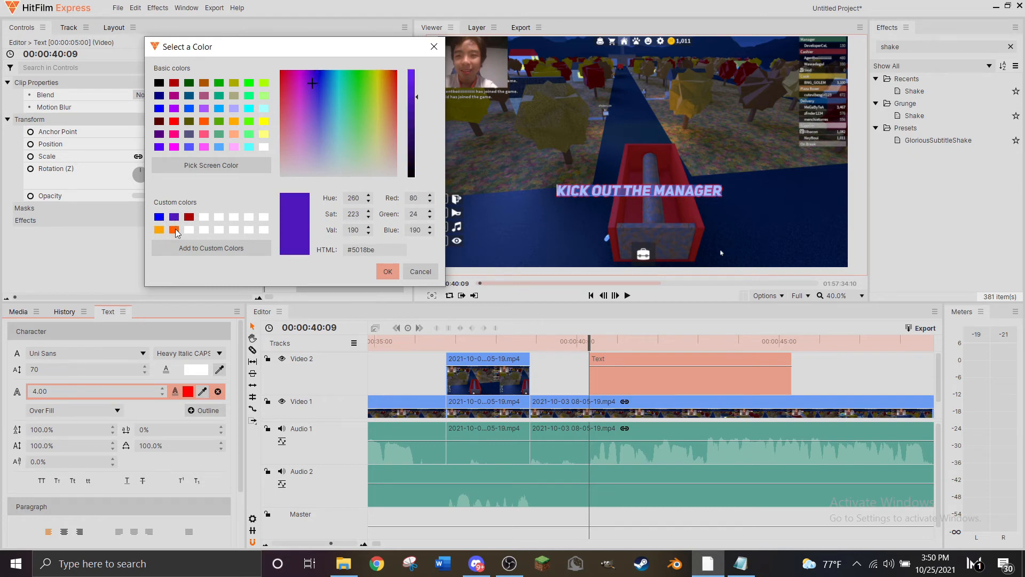
left_click(176, 231)
left_click(189, 218)
left_click(191, 230)
Paste #ff5f03 as the HTML colour value again and store it among the custom colours.
triple_click(397, 250)
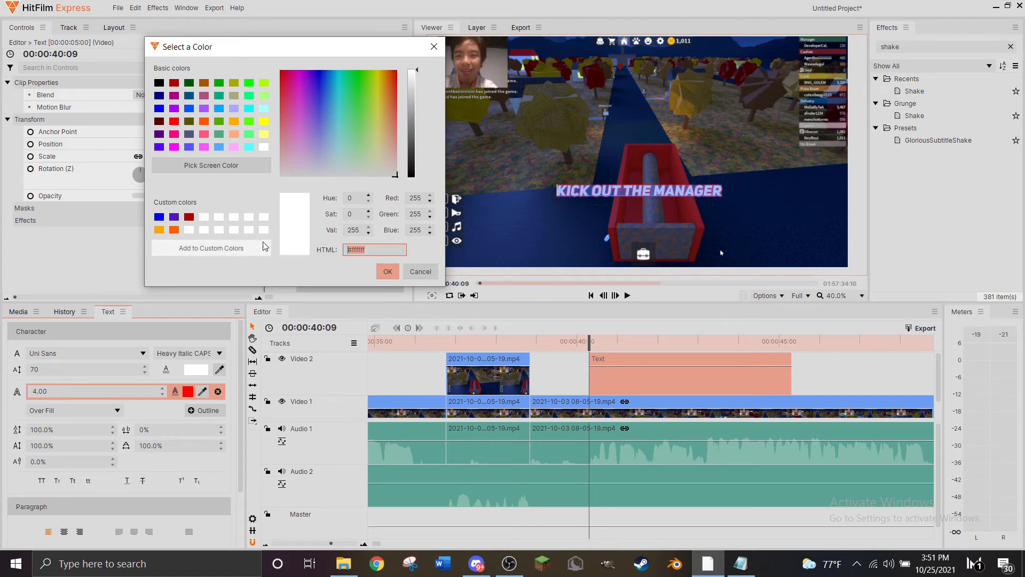
right_click(357, 250)
left_click(377, 302)
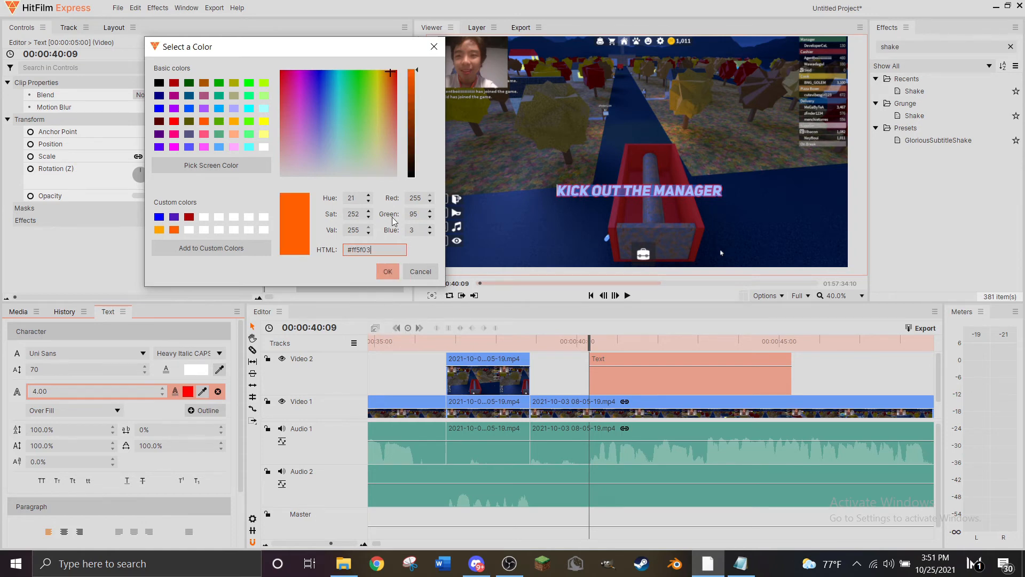
left_click(207, 249)
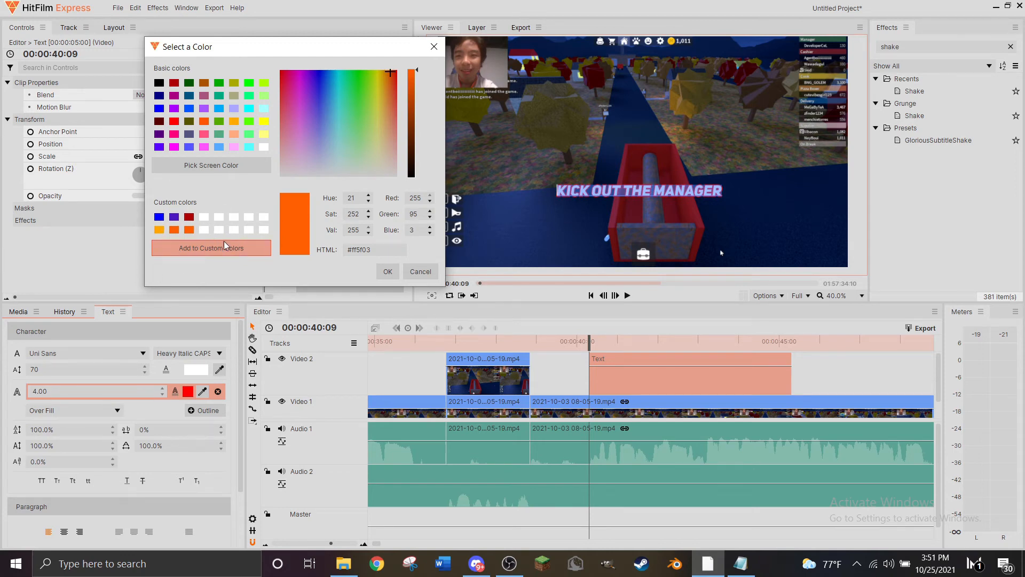
Apply the saved orange custom colour #ff5f03 to the caption's outline and deselect the text clip.
left_click(175, 232)
left_click(191, 218)
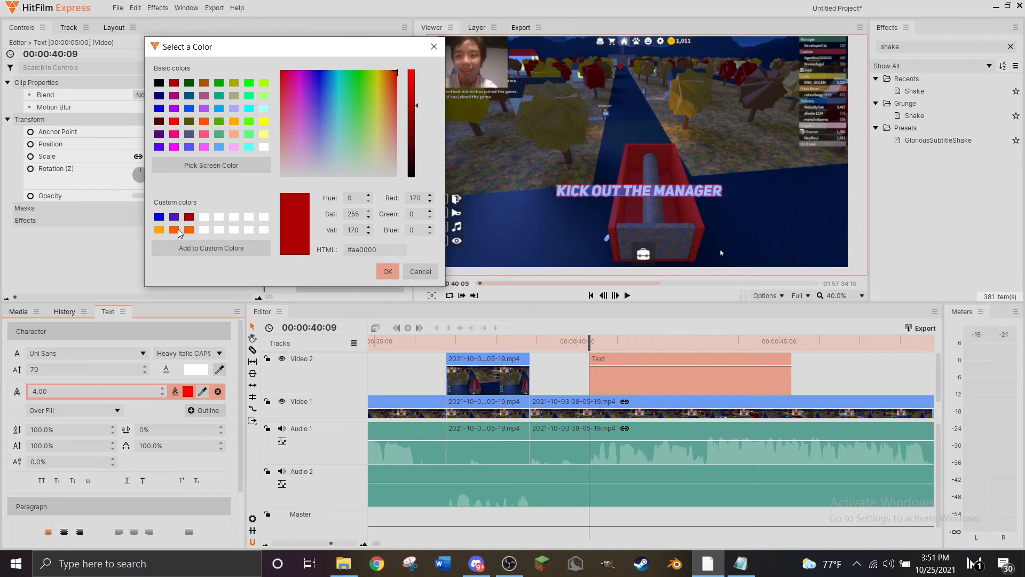
left_click(177, 231)
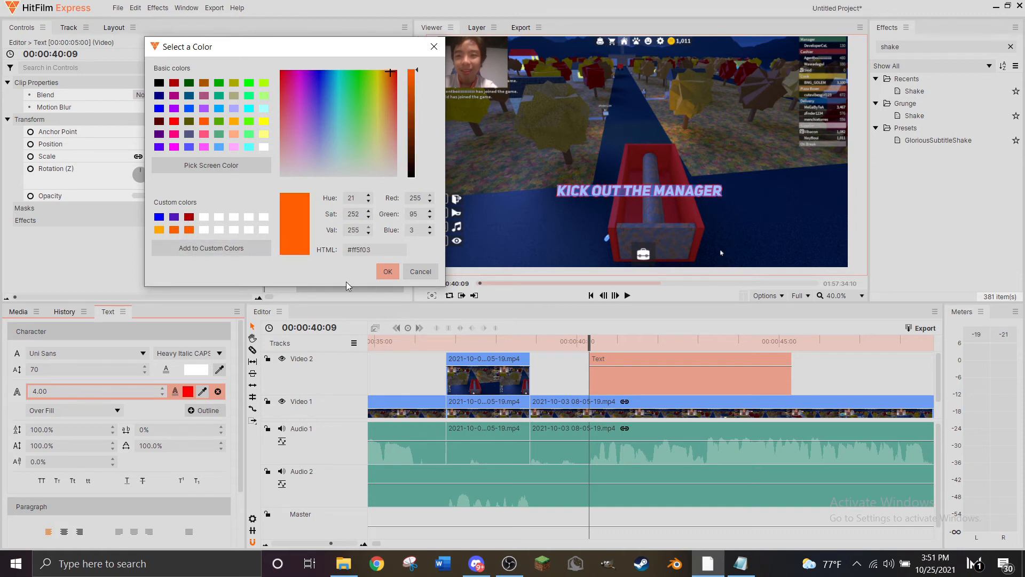
left_click(389, 271)
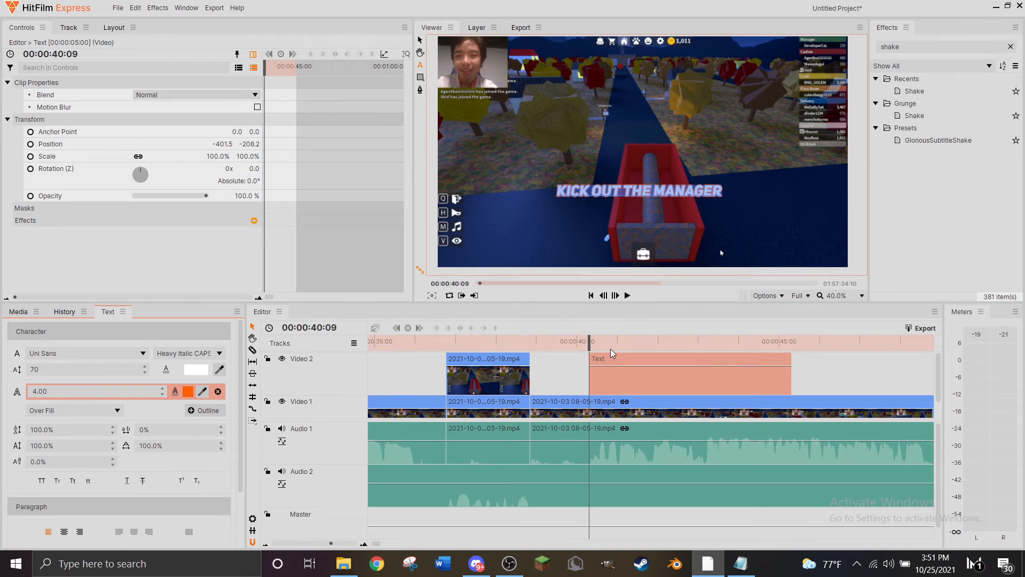
left_click(568, 380)
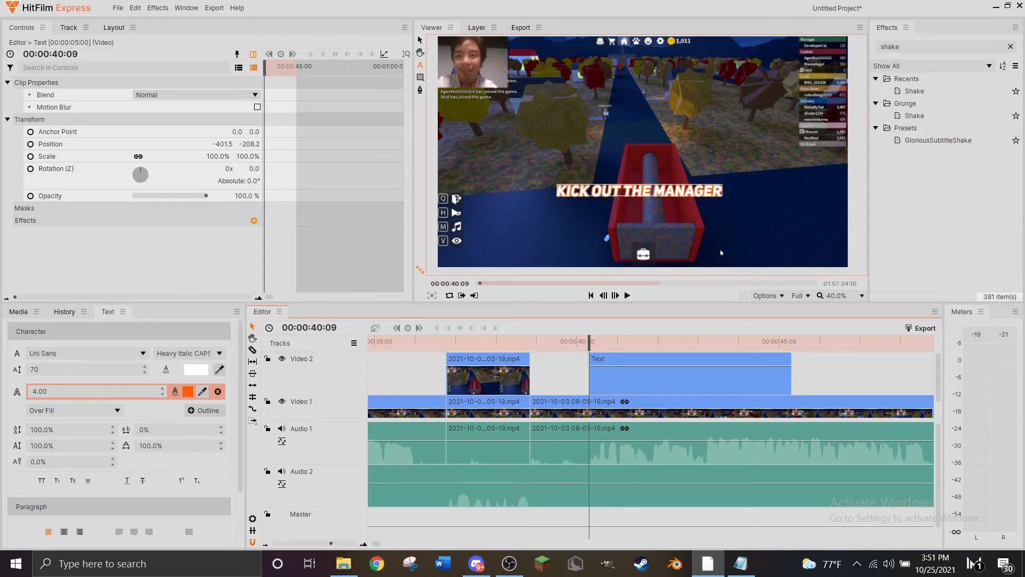
Switch to the selection tool and set the caption's position to 0 horizontally and 0 vertically.
left_click(419, 40)
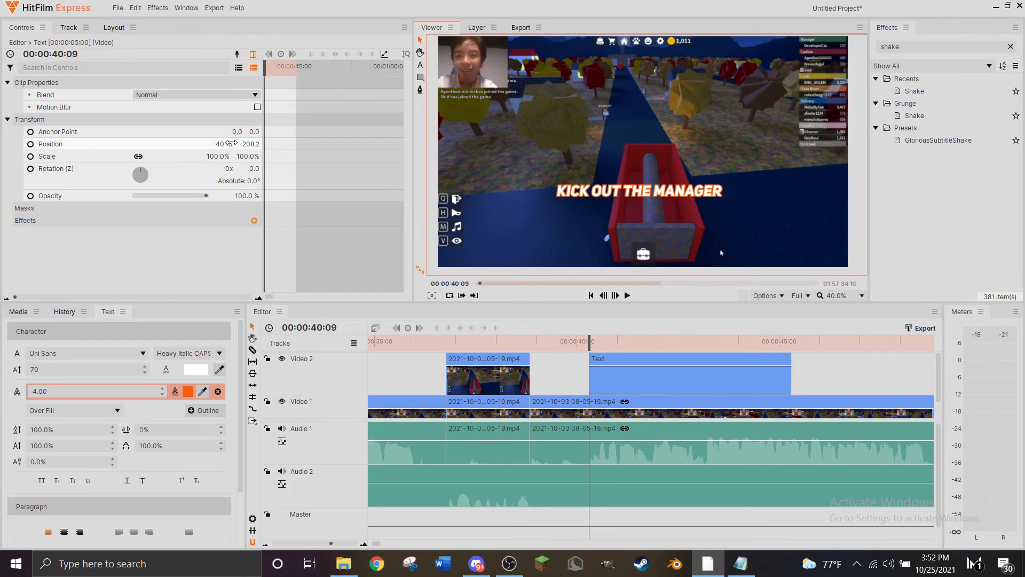
left_click(227, 143)
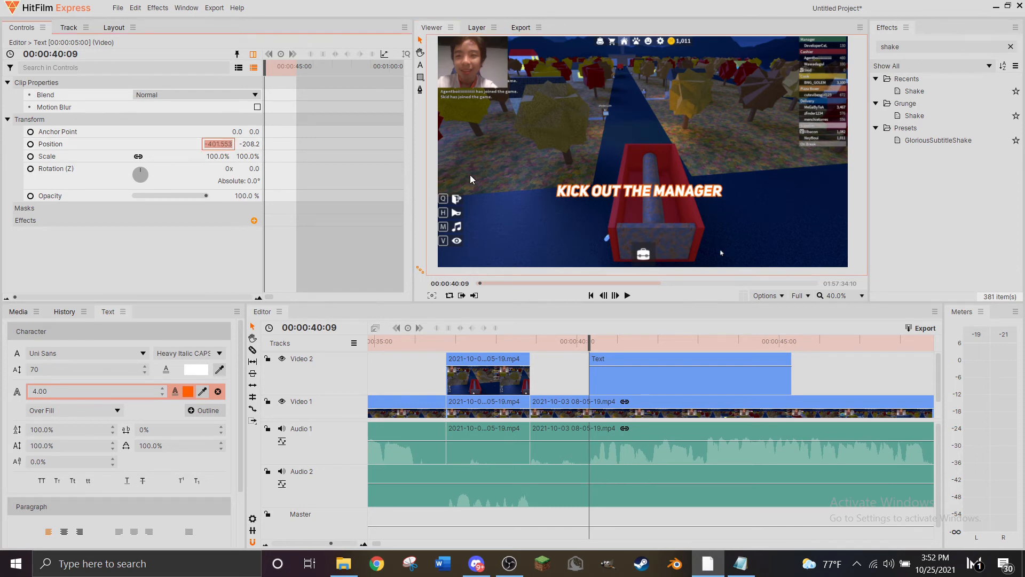
type("0")
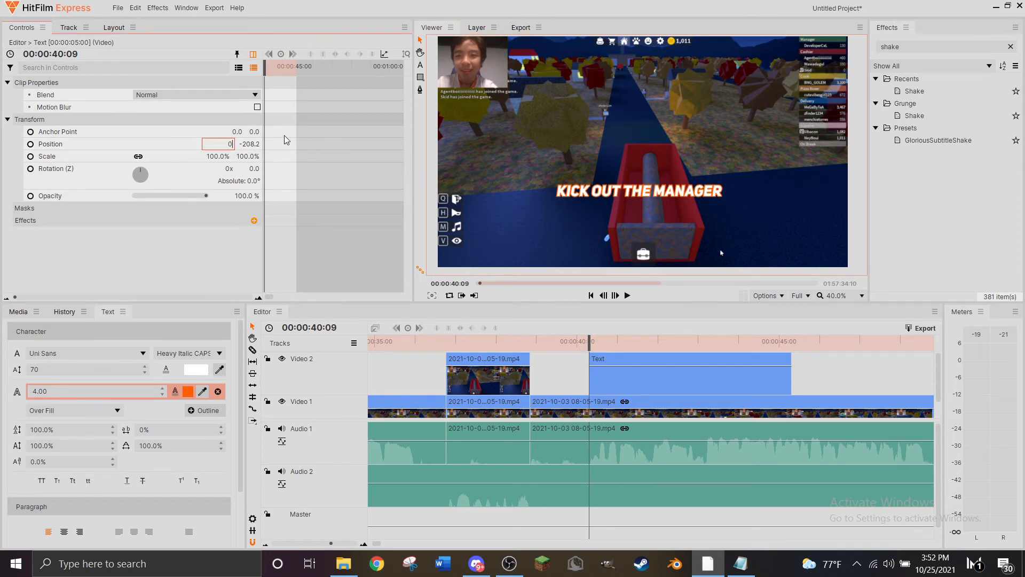
left_click(247, 144)
type("0")
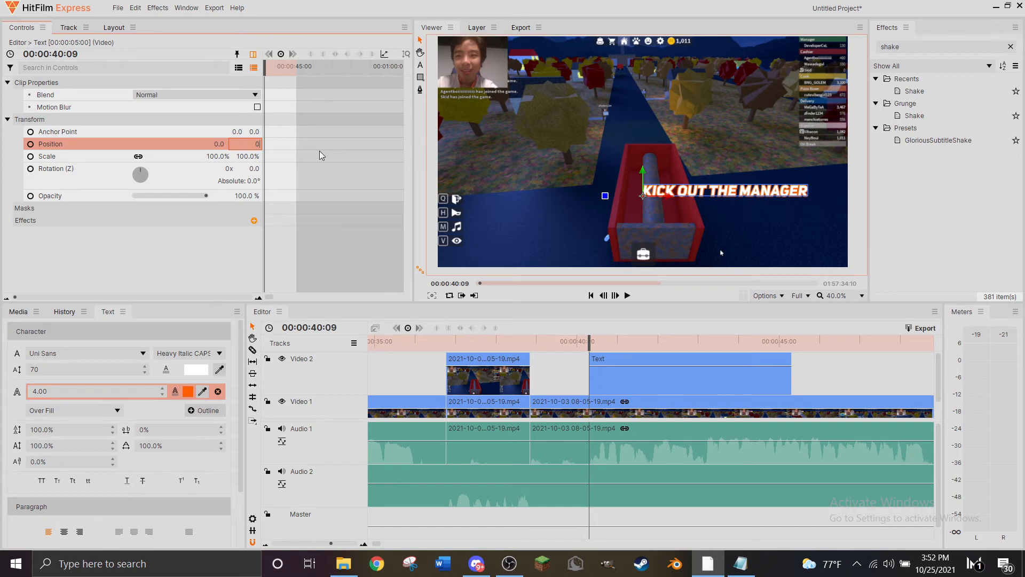
key("Return")
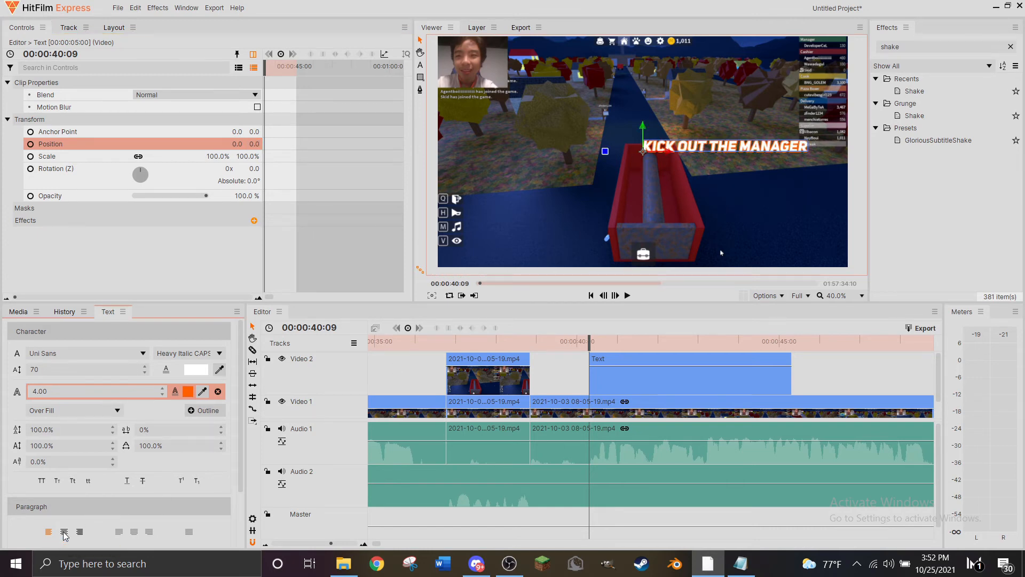
Center-align the entire "kick out the manager" text.
left_click(63, 531)
left_click(421, 65)
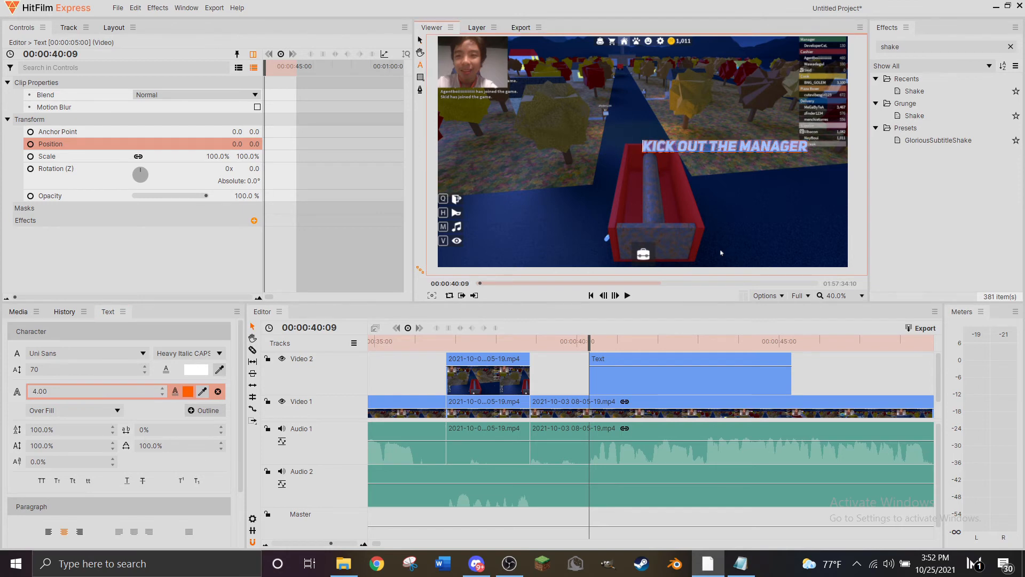
left_click(733, 143)
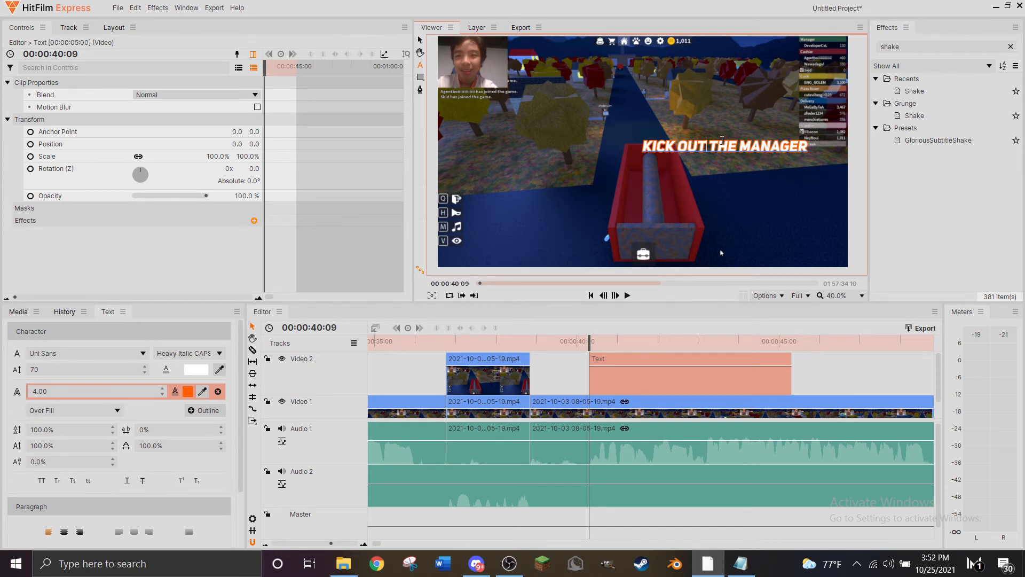
key("ctrl+a")
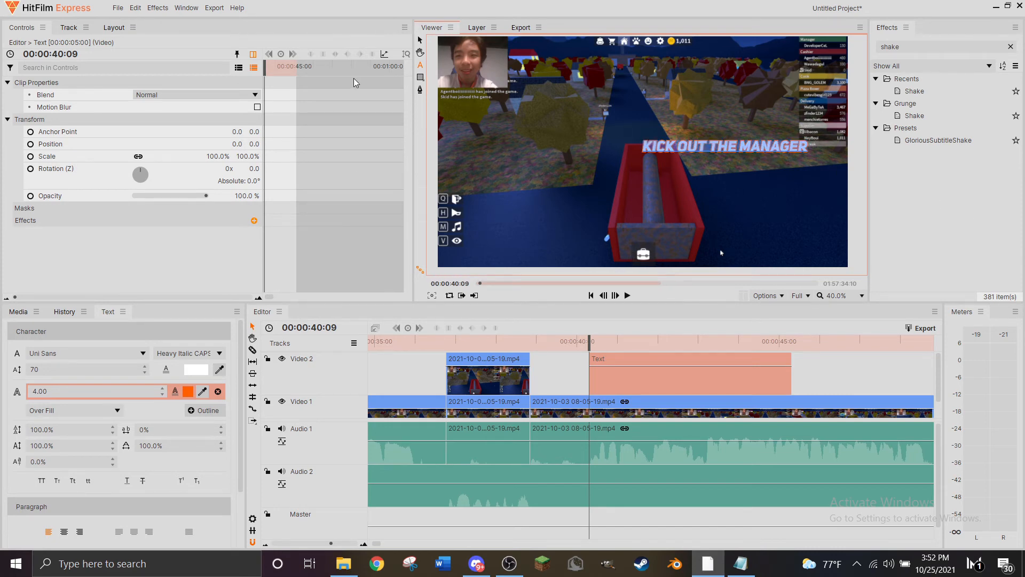
left_click(65, 533)
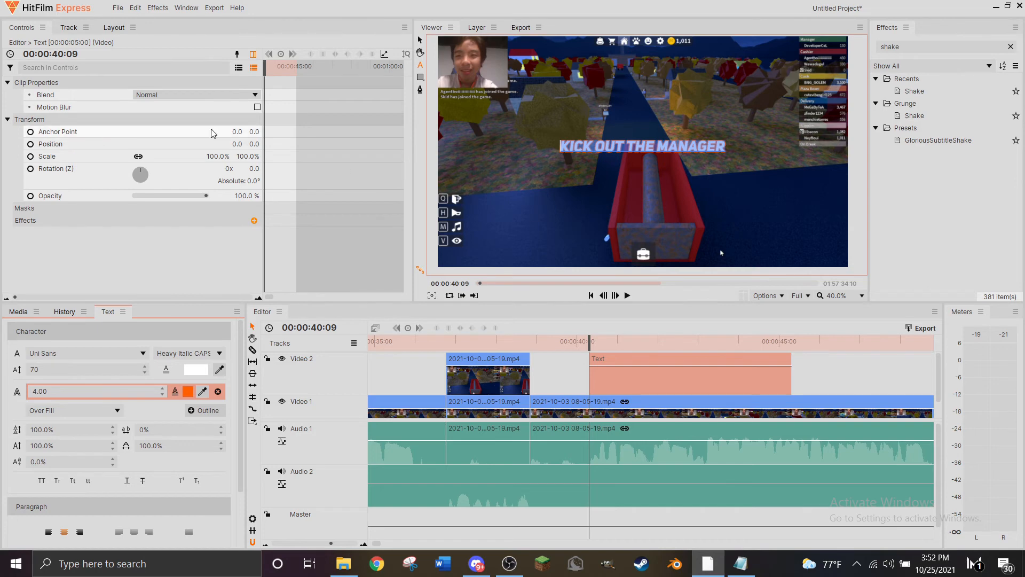
Move the caption down to the lower part of the frame by setting its vertical position to -390.7.
left_click_drag(255, 143, 161, 143)
left_click(252, 144)
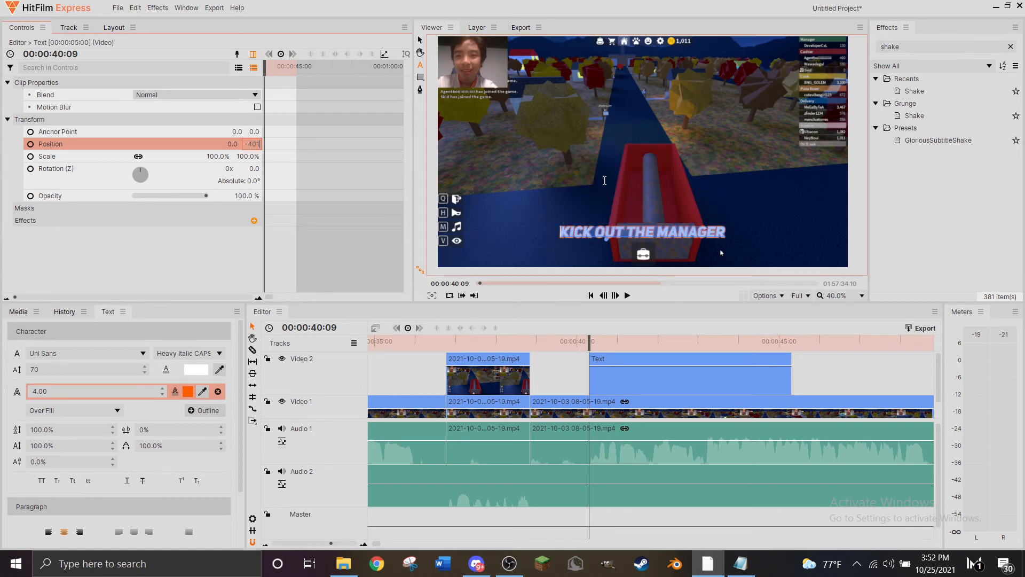
key("BackSpace")
key("BackSpace")
key("BackSpace")
type("390.7")
key("Return")
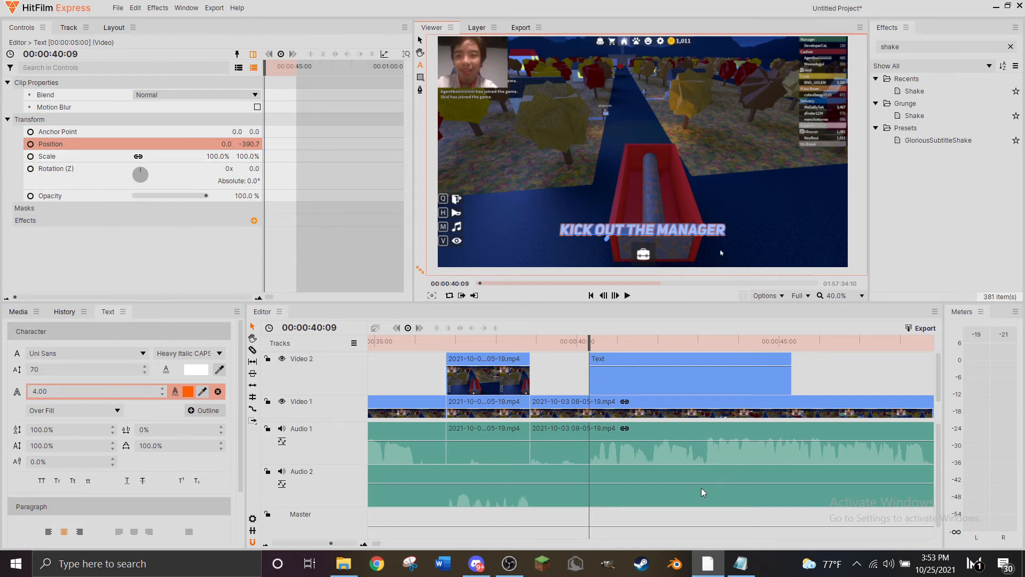
Enable scale keyframing for the caption at 00:00:40:09, reselect the text clip with the selection tool, and advance playback to 00:00:40:13.
left_click(31, 157)
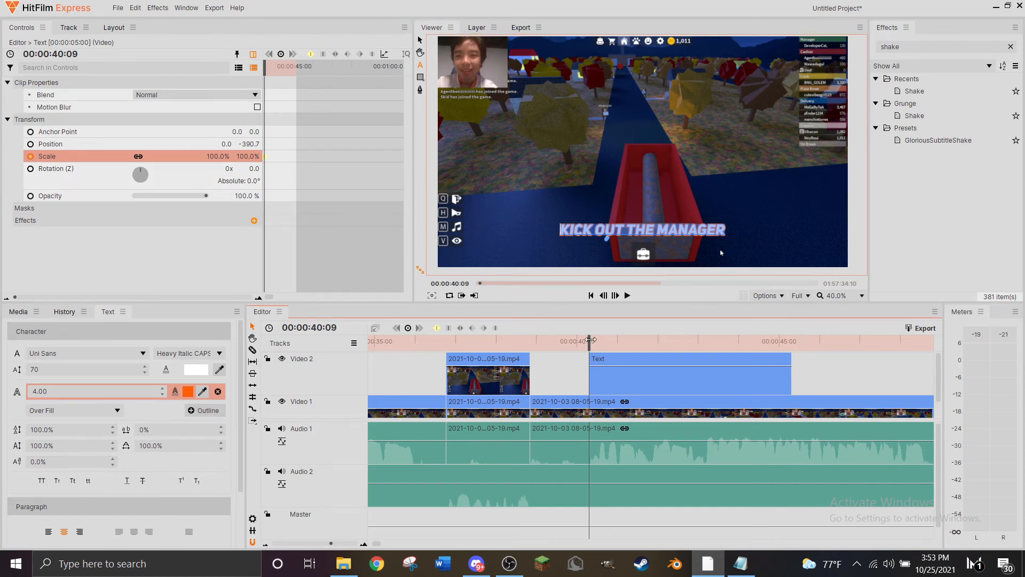
left_click_drag(590, 339, 591, 339)
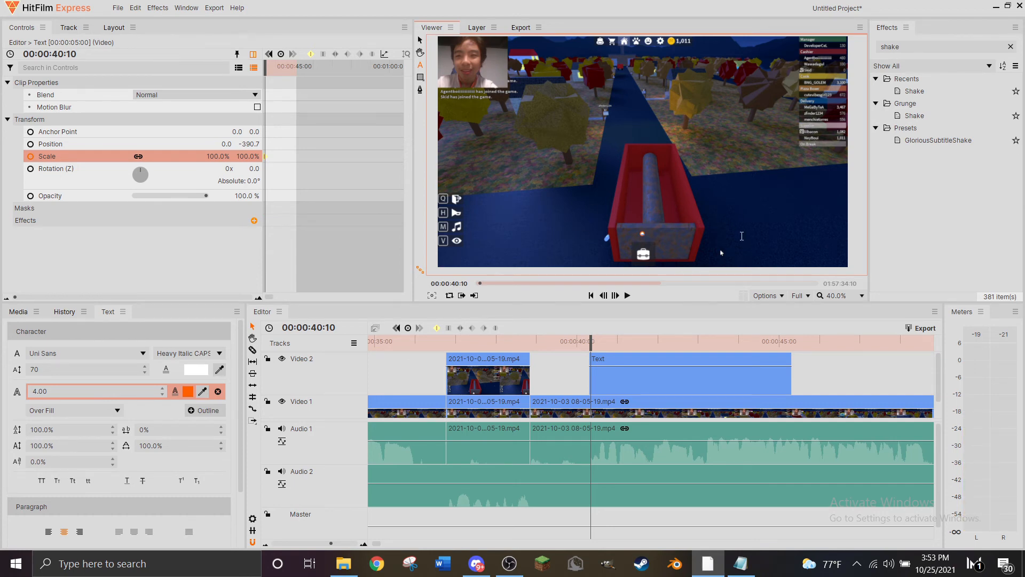
double_click(662, 233)
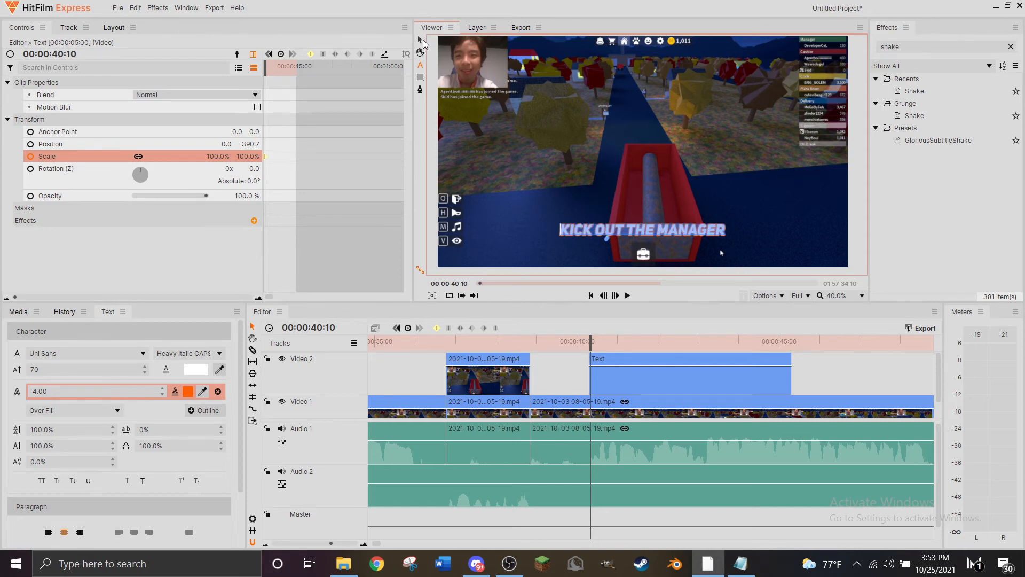
left_click(420, 40)
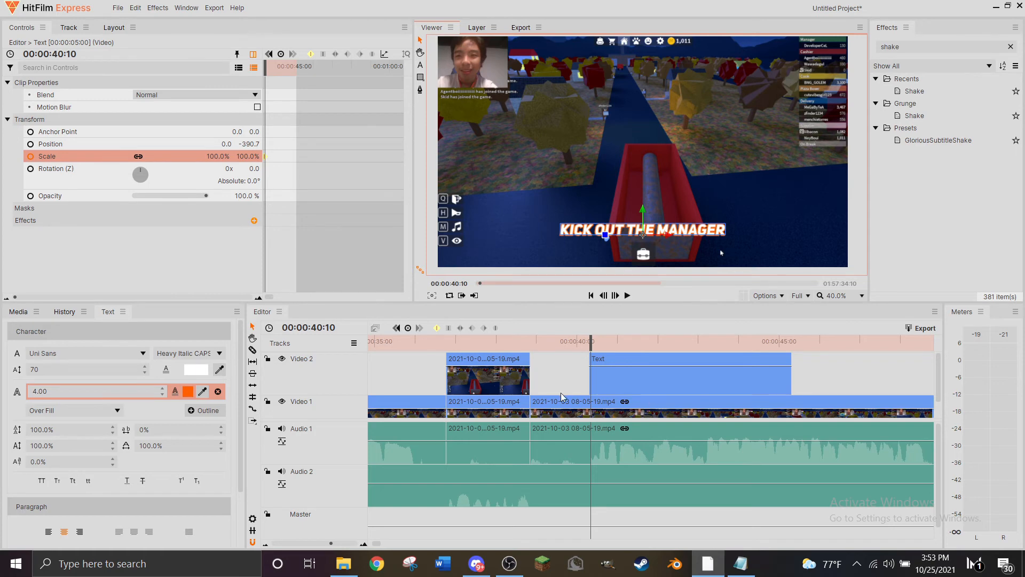
left_click(603, 384)
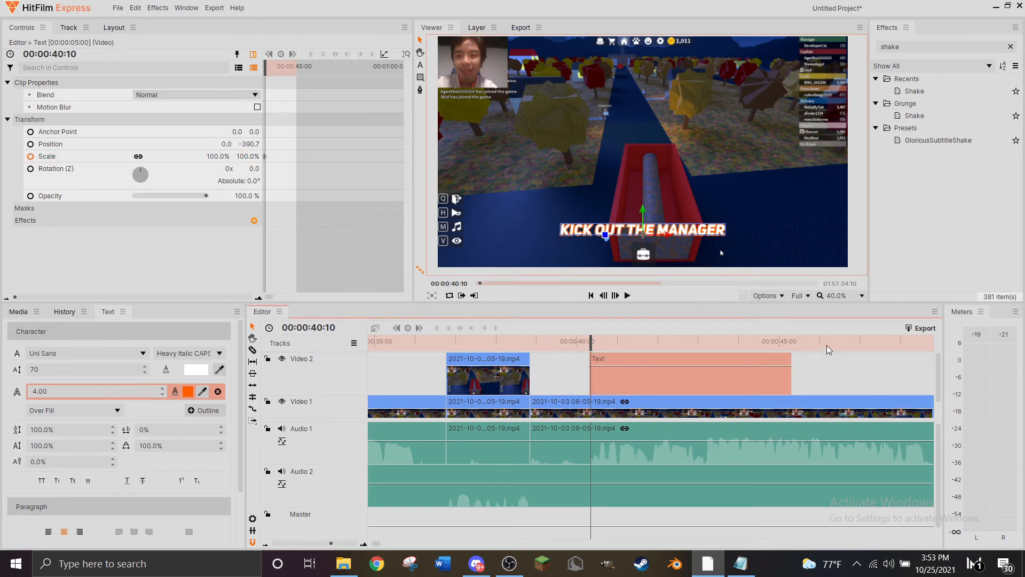
key("space")
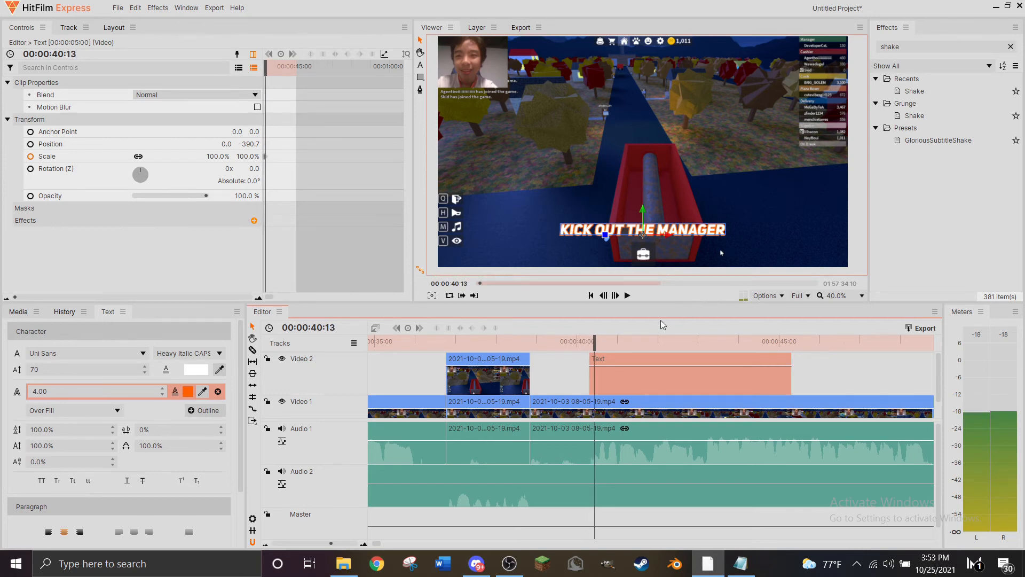
Keyframe the caption's scale at 115% at 00:00:40:11.
scroll(648, 373, "up", 3)
scroll(696, 361, "up", 3)
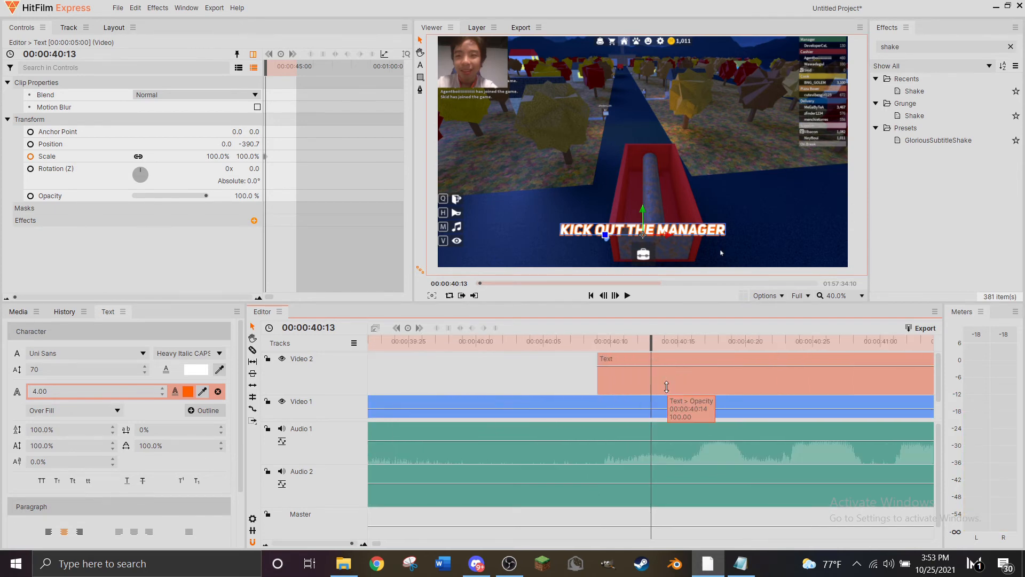
key("Left")
key("Left")
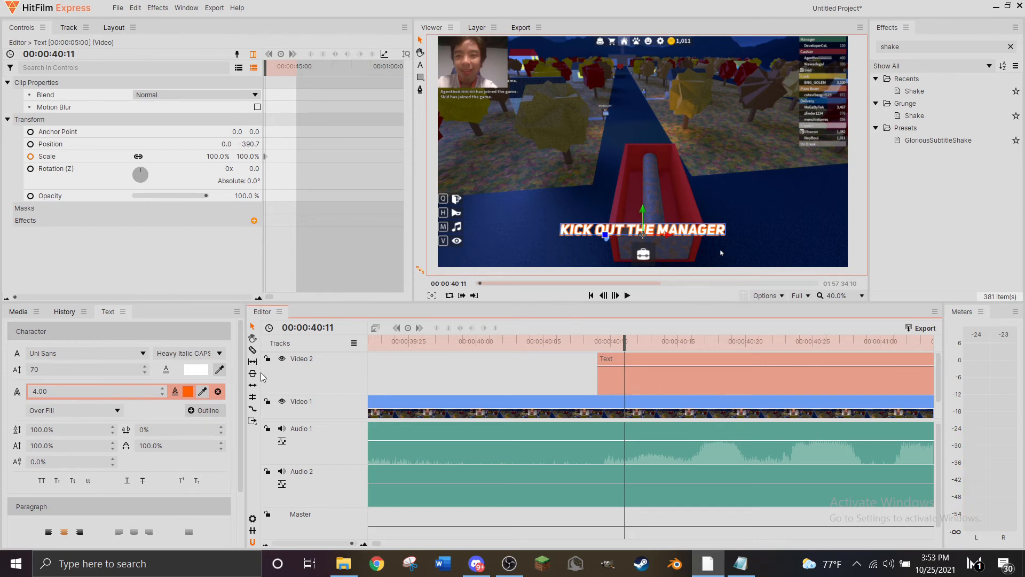
left_click(250, 156)
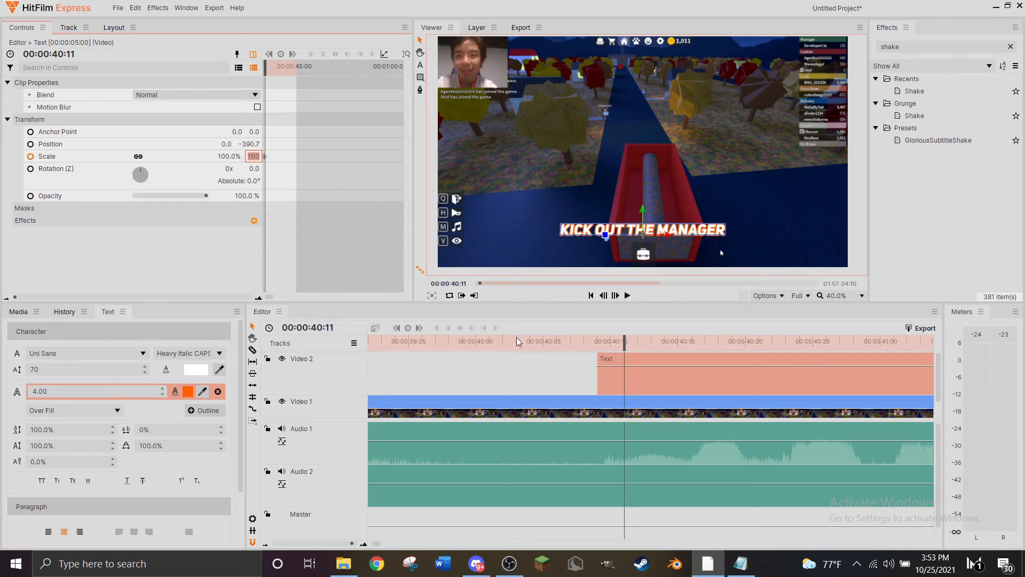
type("115")
key("Return")
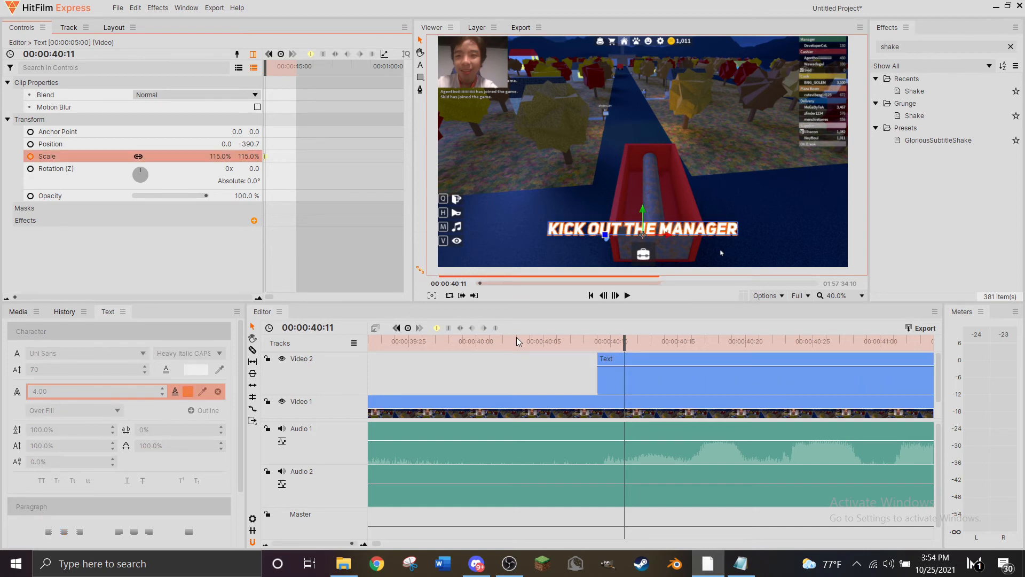
Reselect the text clip, advance one frame to 00:00:40:12, and keyframe the caption's scale at 110%.
left_click(687, 379)
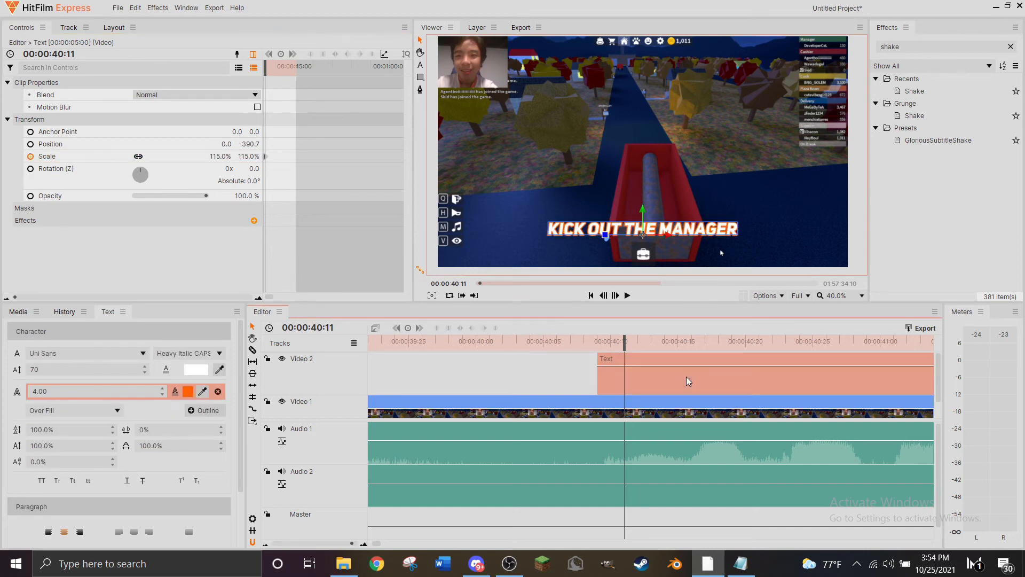
key("Right")
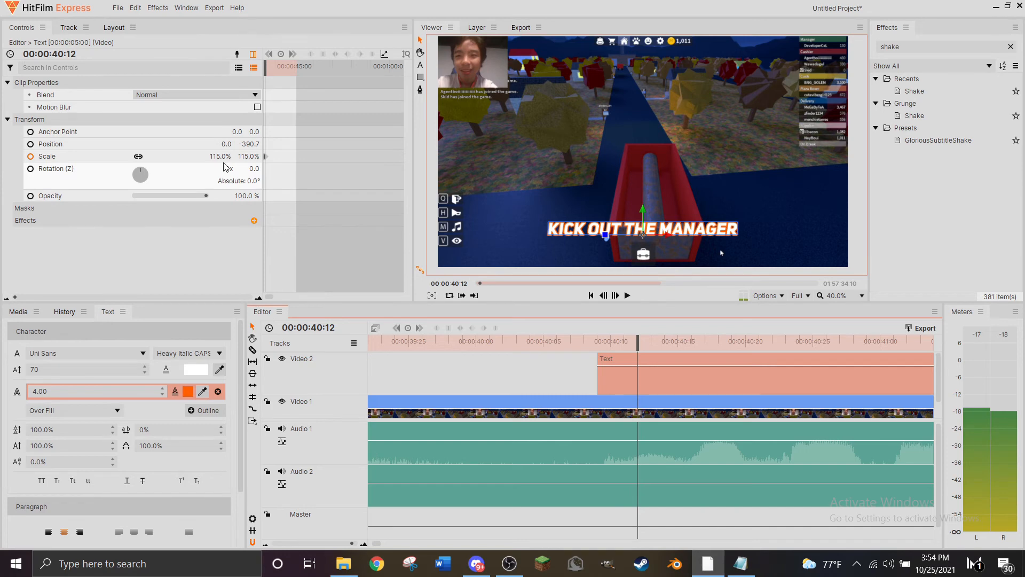
left_click(255, 156)
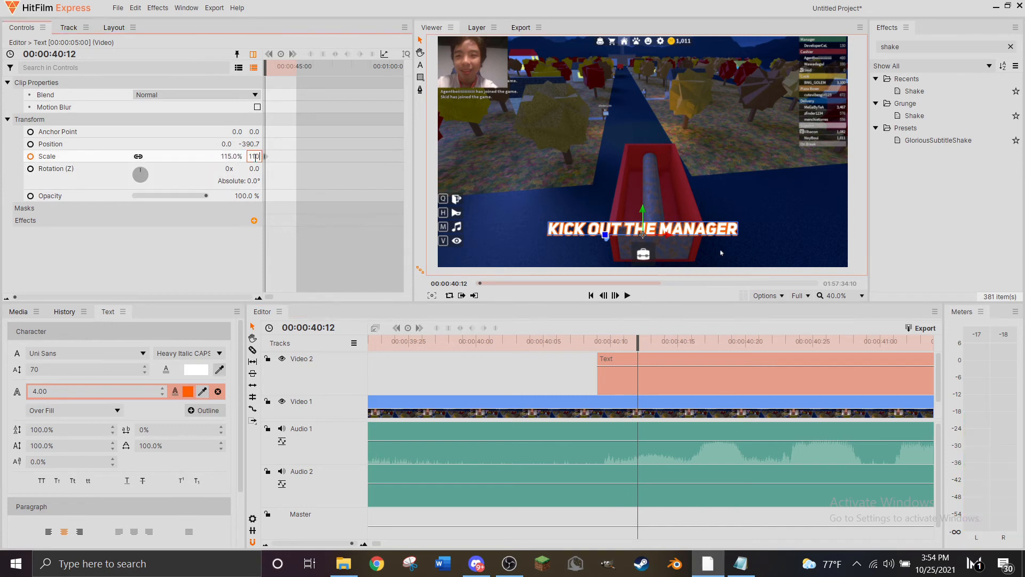
key("Return")
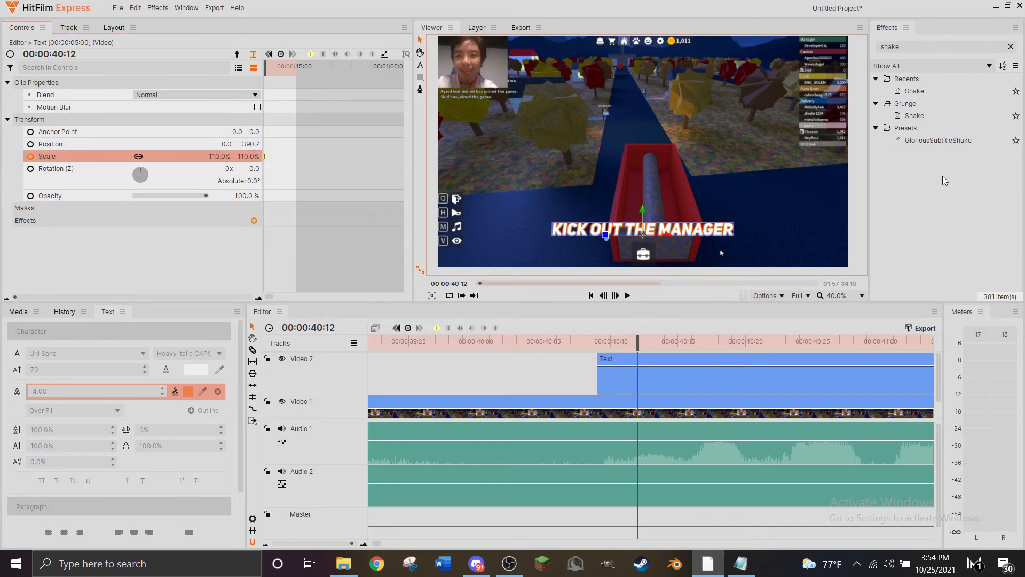
Delete the caption's scale keyframes at 00:00:40:11 and 00:00:40:12, leaving only the first one.
mouse_move(610, 341)
left_mouse_down()
mouse_move(596, 342)
mouse_move(640, 344)
mouse_move(625, 343)
left_mouse_up()
scroll(311, 170, "down", 3)
scroll(310, 168, "up", 4)
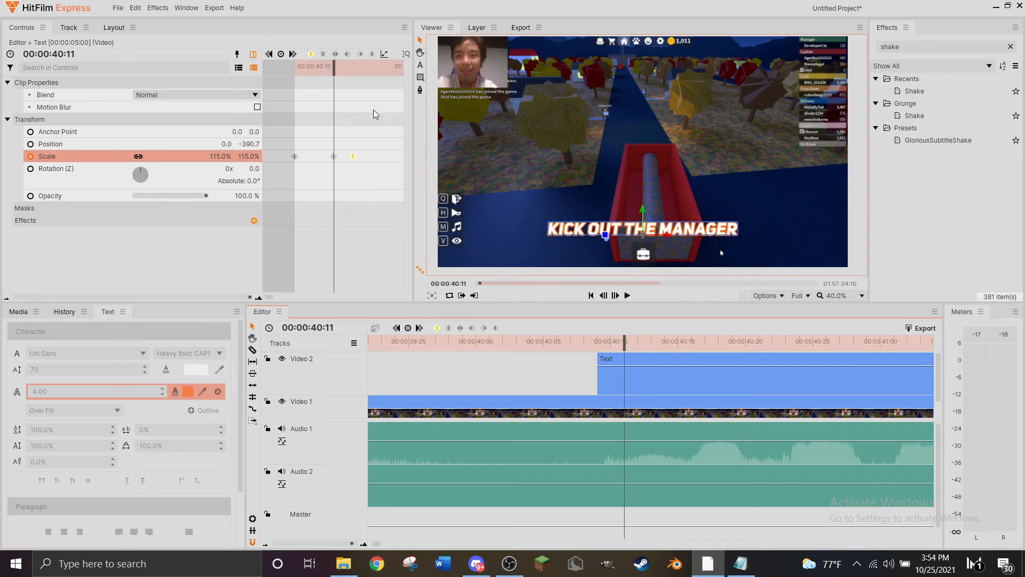
left_click(352, 156)
key("Delete")
left_click(335, 156)
key("Delete")
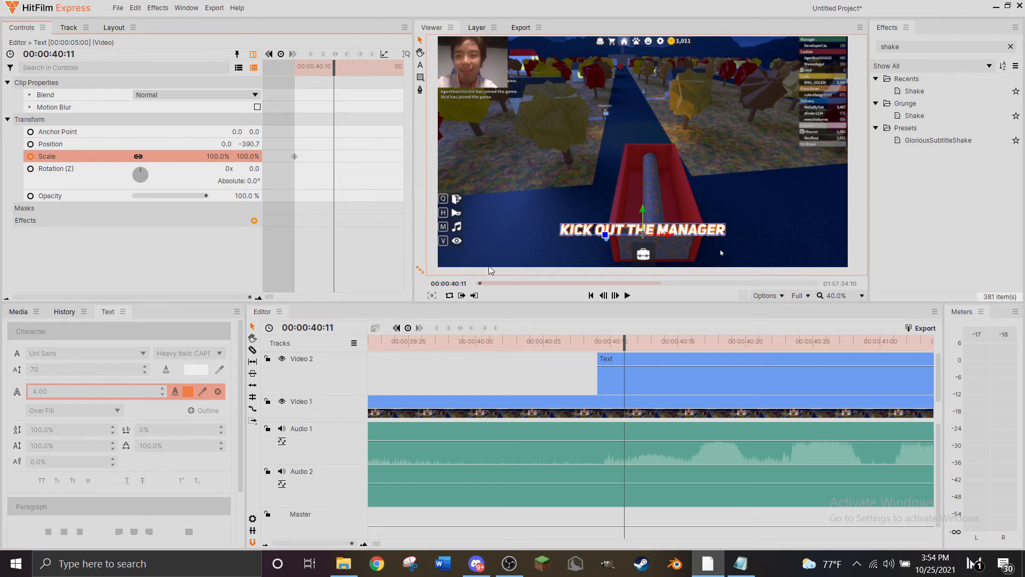
Starting from the first frame of the text clip, advance to 00:00:40:13 and keyframe the caption's scale at 115%.
left_click(599, 339)
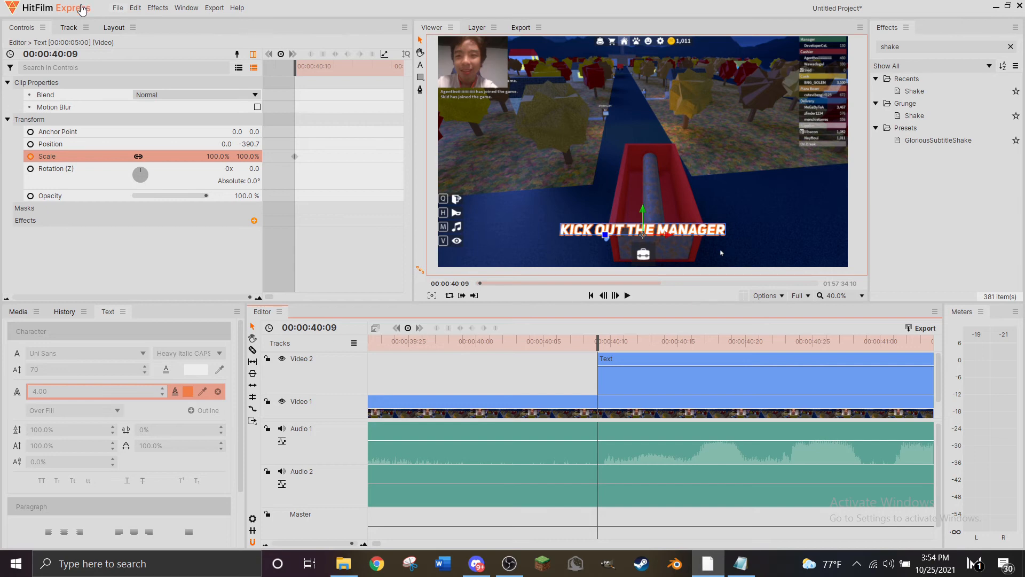
left_click(604, 392)
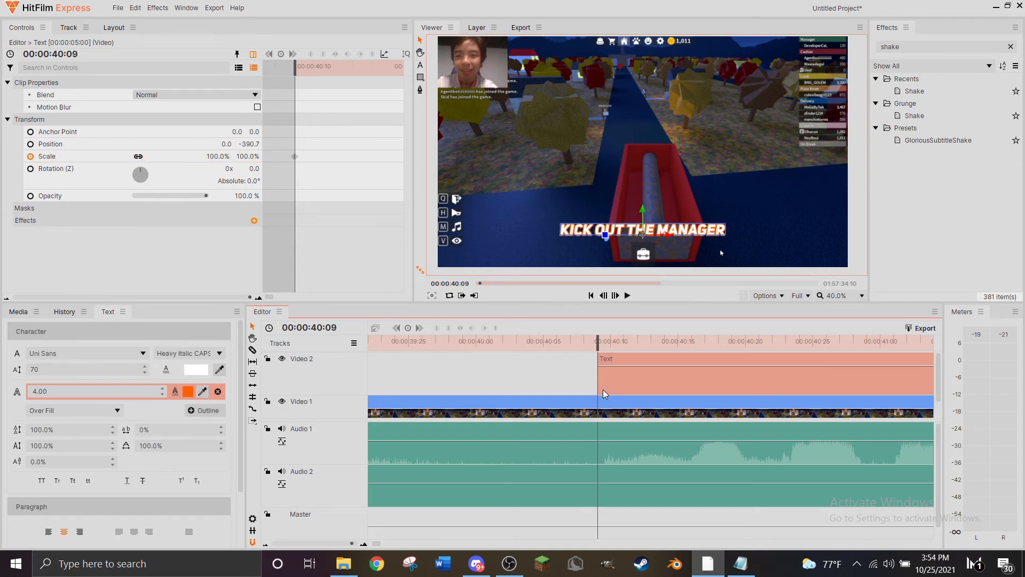
key("space")
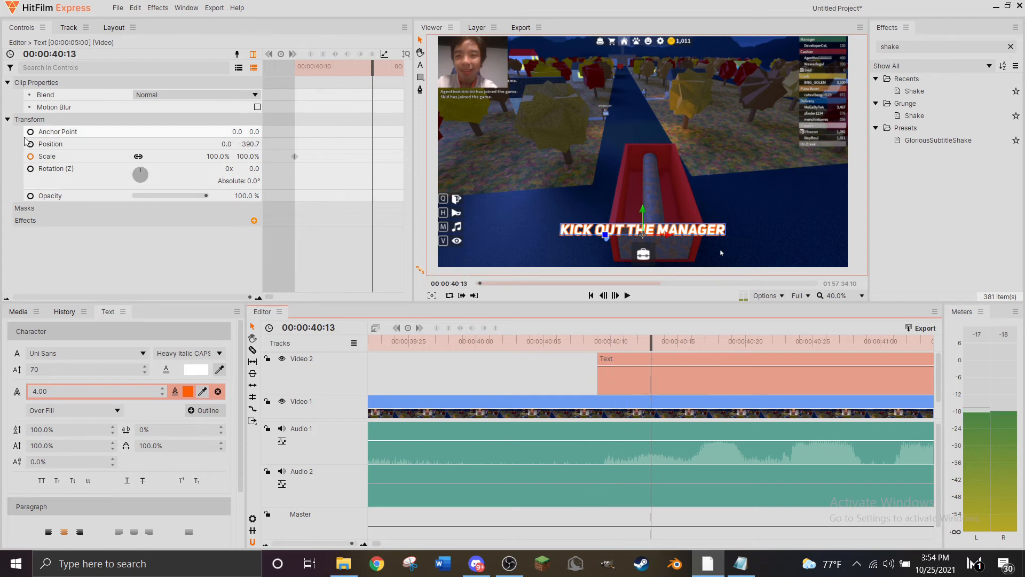
left_click(253, 156)
type("115")
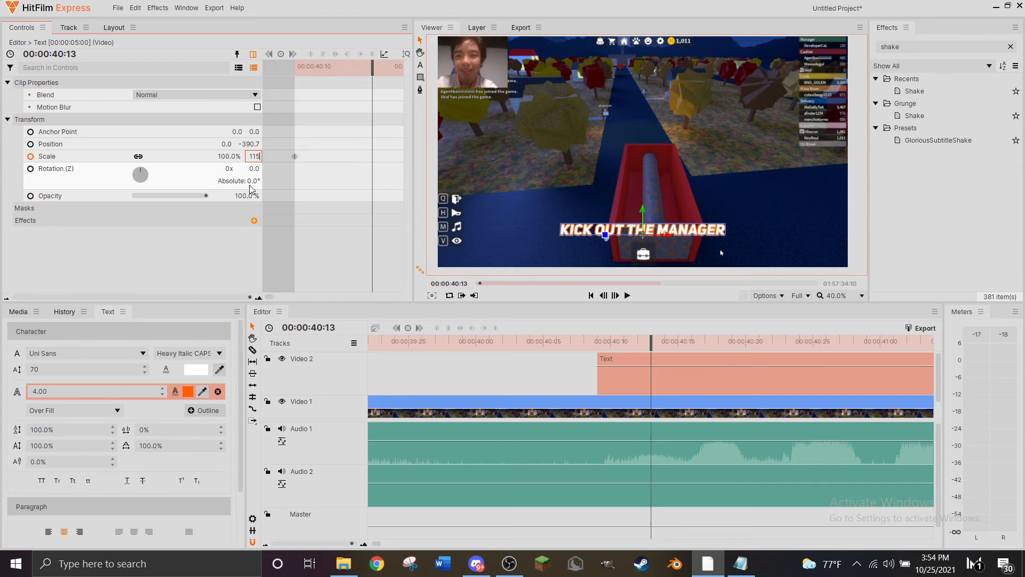
key("Return")
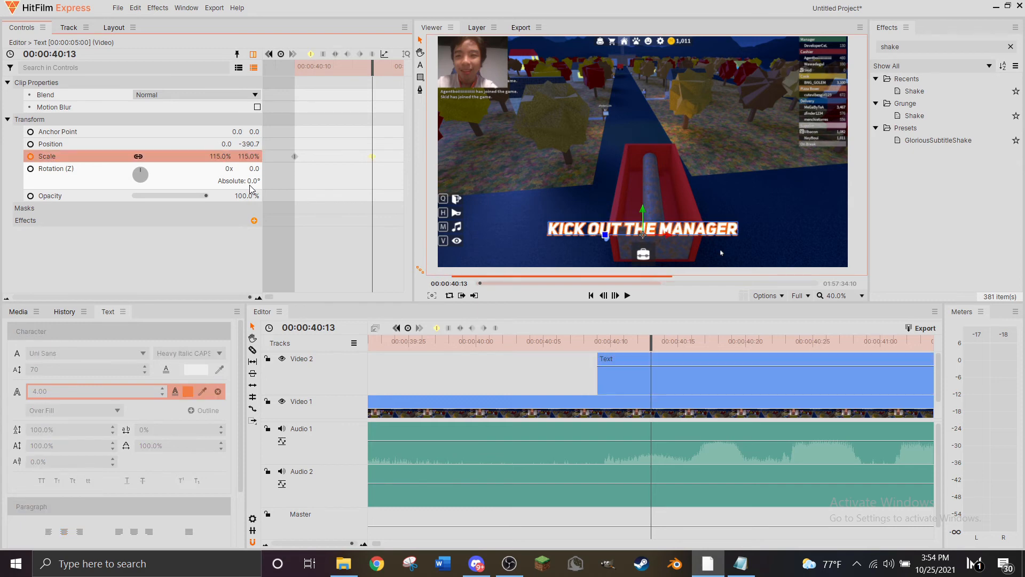
Reselect the text clip, advance two frames to 00:00:40:15, and keyframe the caption's scale at 110%.
left_click(664, 378)
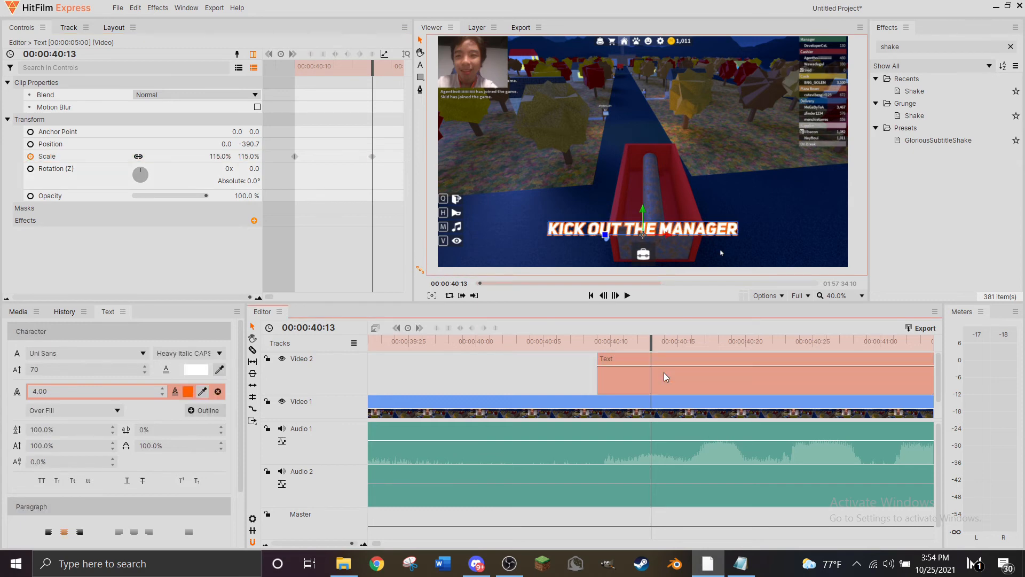
key("Right")
key("Right")
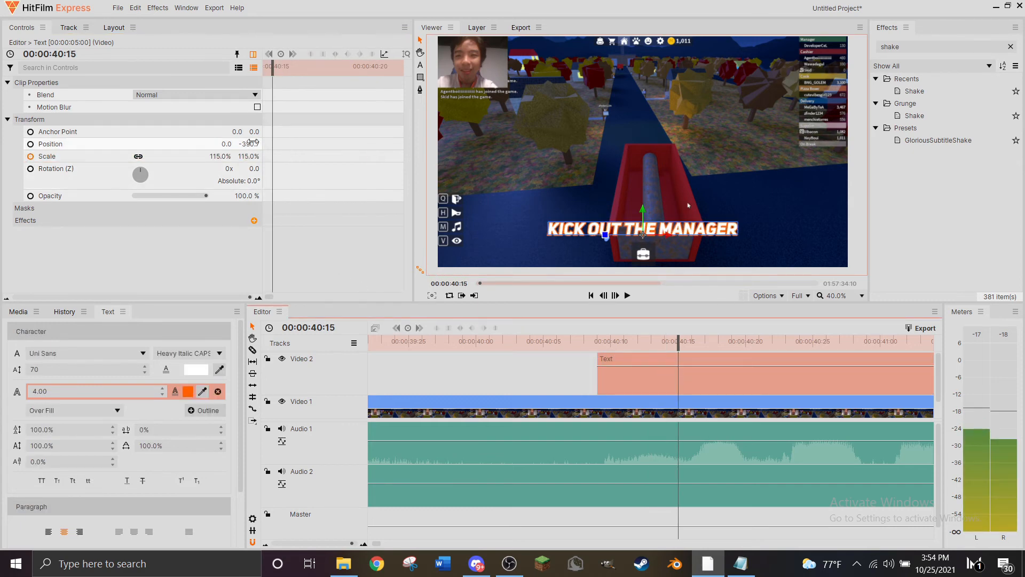
left_click(252, 156)
left_click(250, 156)
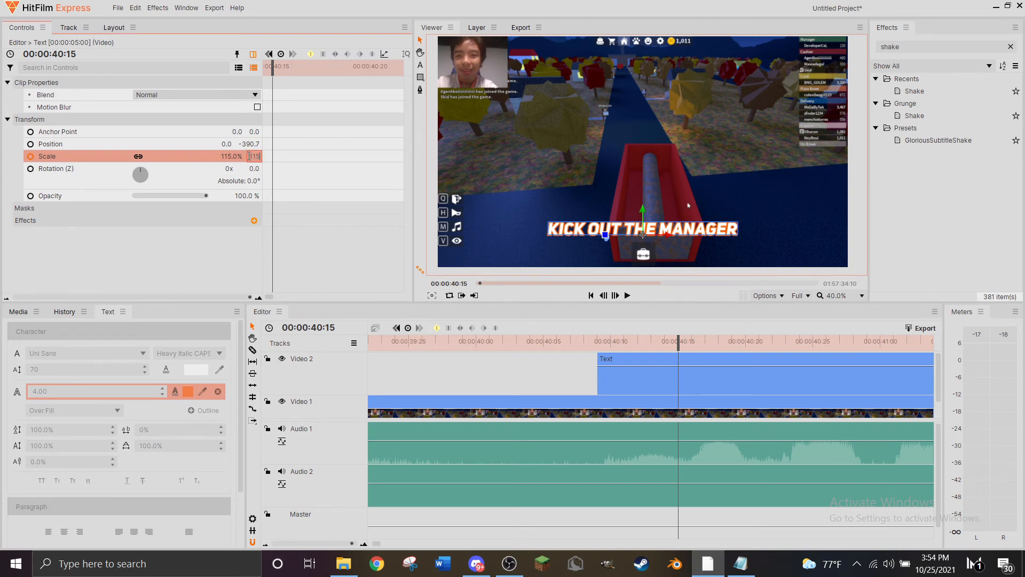
type("100")
key("Return")
Enable motion blur on the caption and scrub through the opening frames of its scale animation.
mouse_move(616, 348)
left_mouse_down()
mouse_move(597, 347)
mouse_move(622, 348)
left_mouse_up()
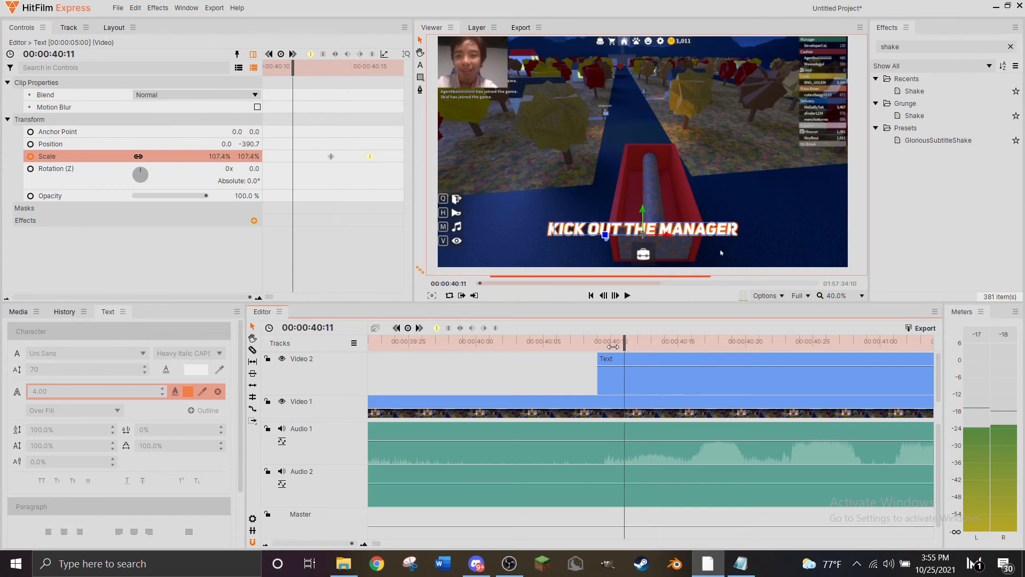
left_click(250, 109)
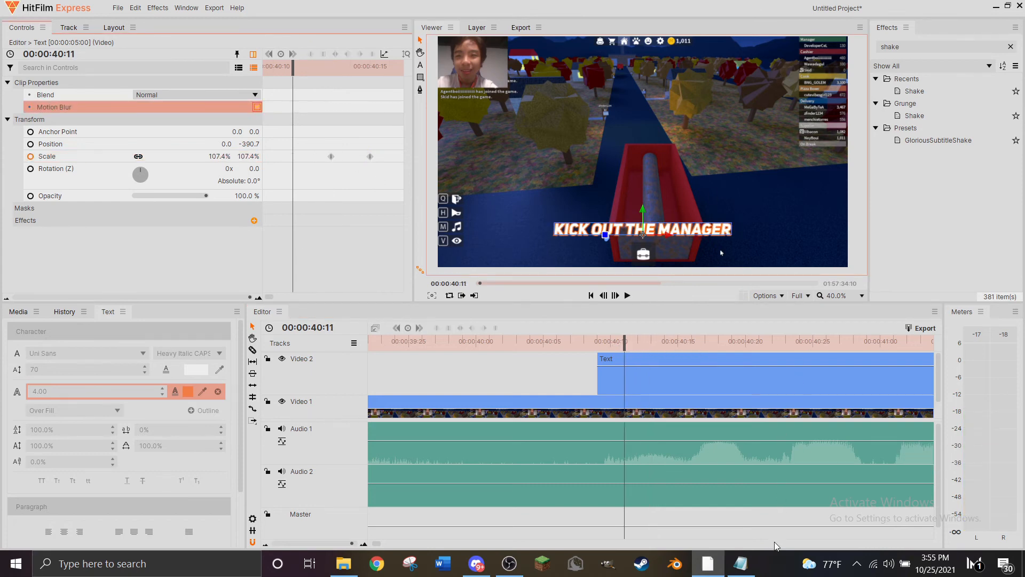
left_click(604, 344)
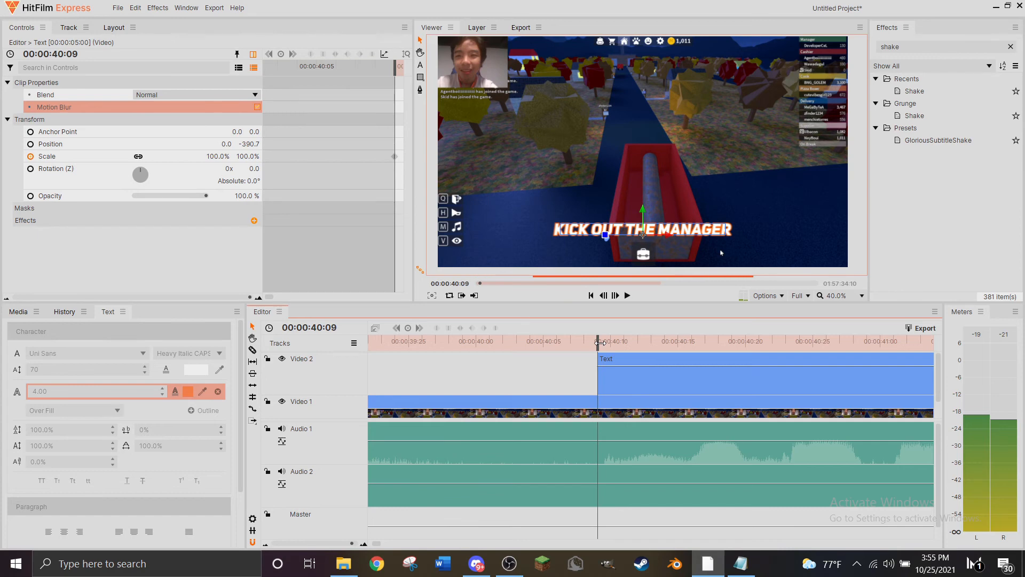
left_click_drag(603, 344, 609, 345)
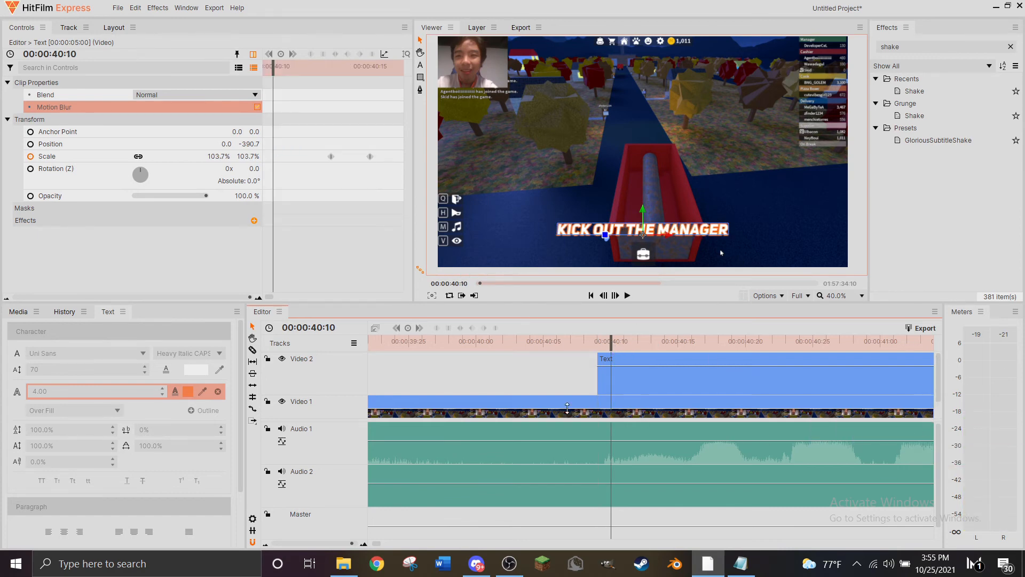
Insert a new video track above Video 2 and place a copy of the caption clip on it, starting at 00:00:42:00.
scroll(542, 386, "down", 10)
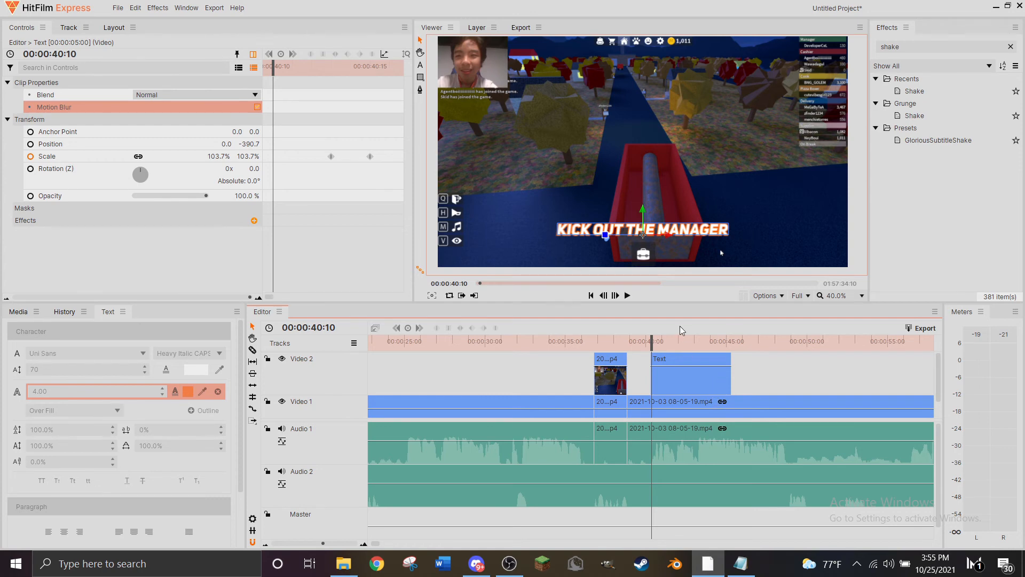
left_click(678, 343)
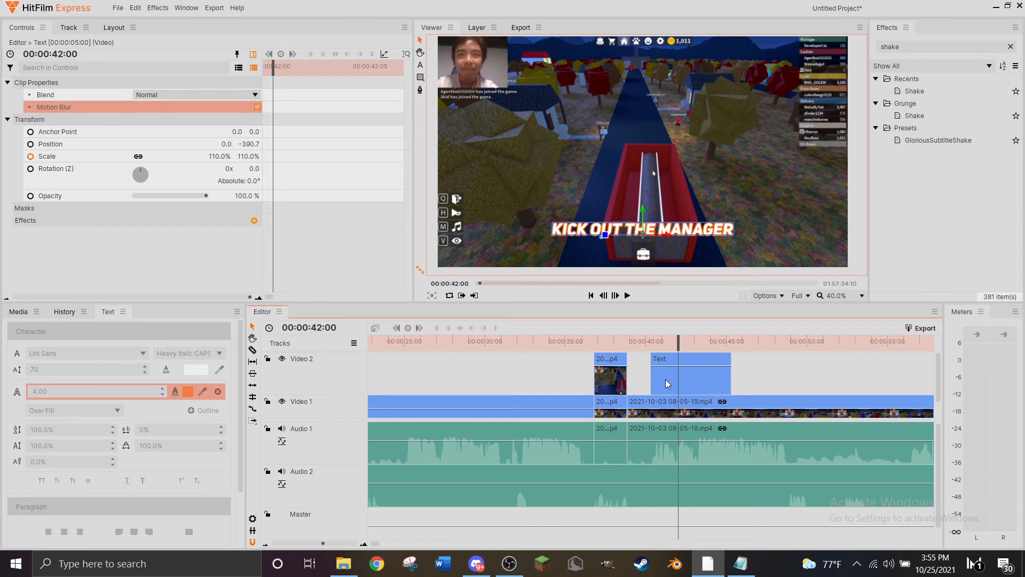
right_click(300, 368)
left_click(327, 385)
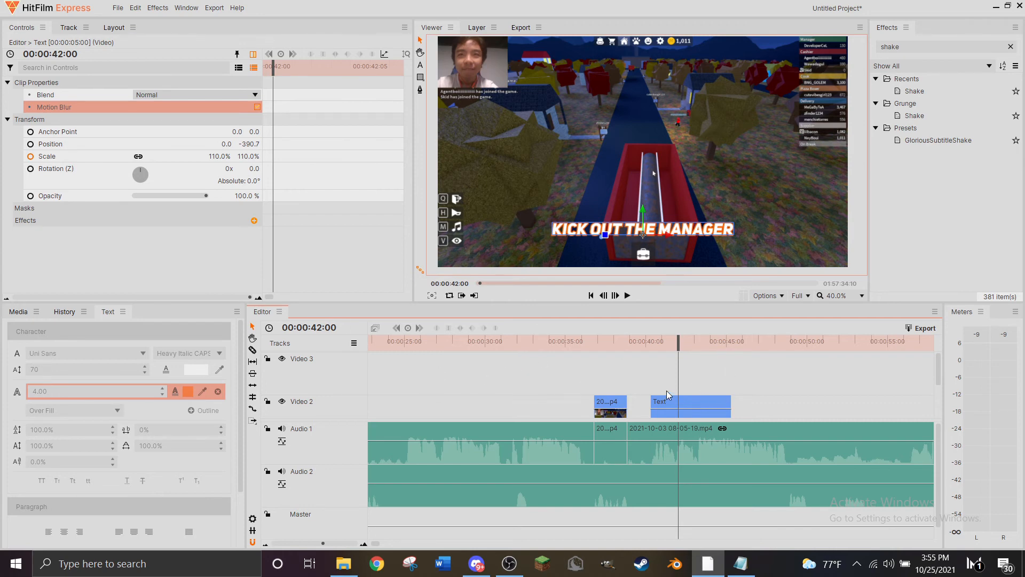
left_click_drag(702, 400, 728, 377)
Set the copied caption's vertical position to -300.7 so it sits above the original caption.
left_click(249, 143)
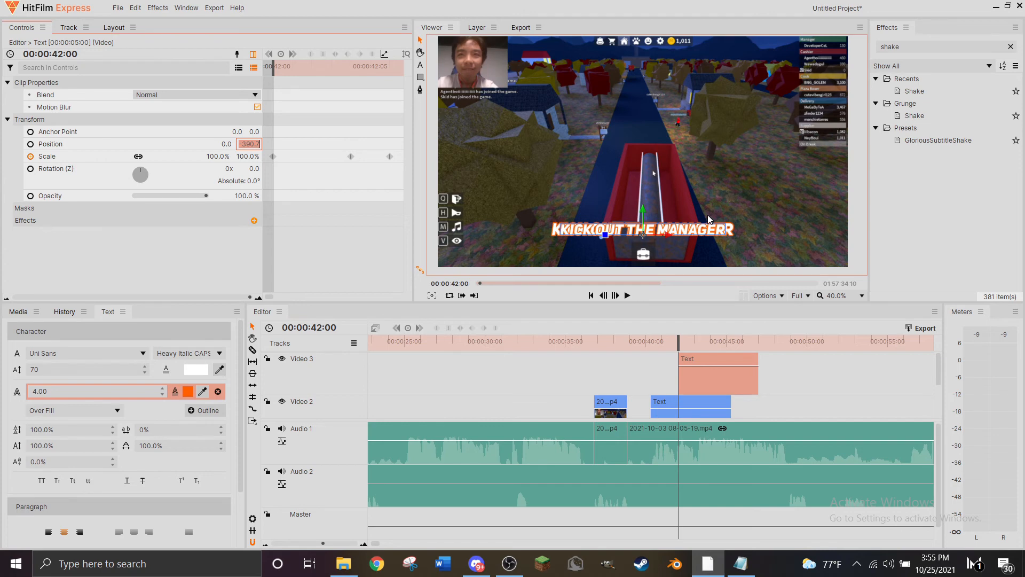
type("-300.7")
key("Return")
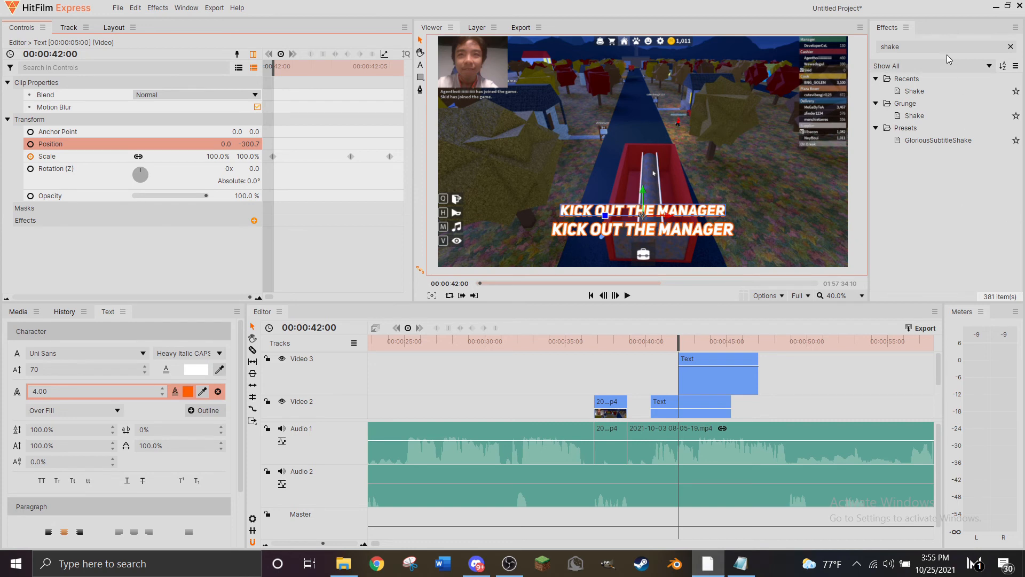
Search the effects for "drop" and apply Drop Shadow to the original caption clip on Video 2.
left_click(927, 46)
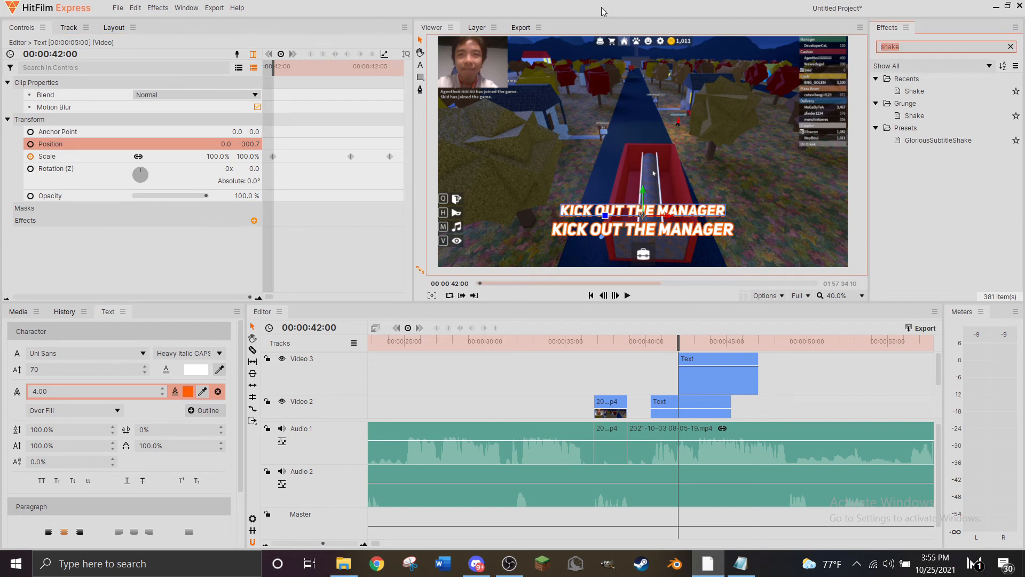
type("drop")
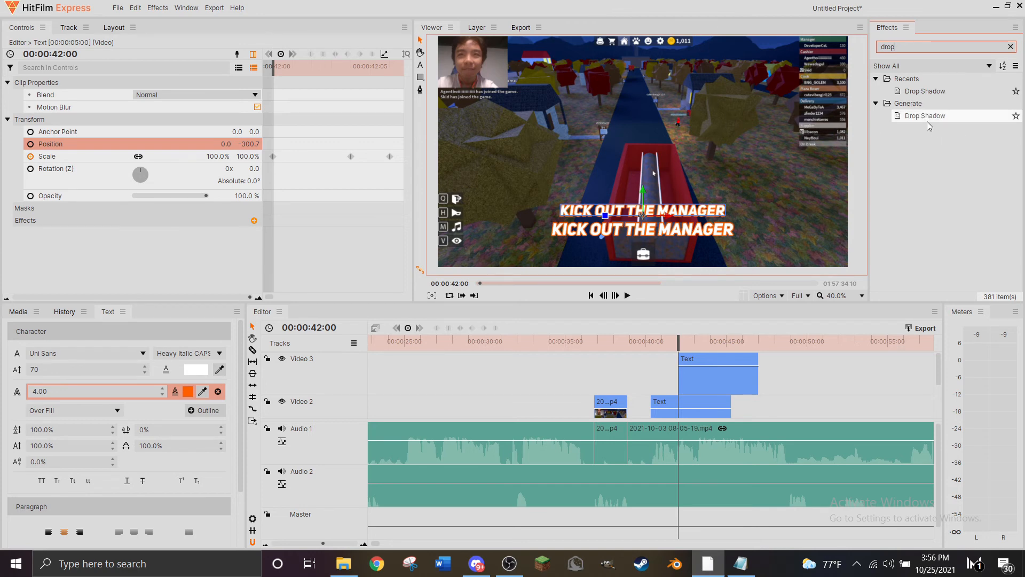
left_click_drag(949, 116, 641, 399)
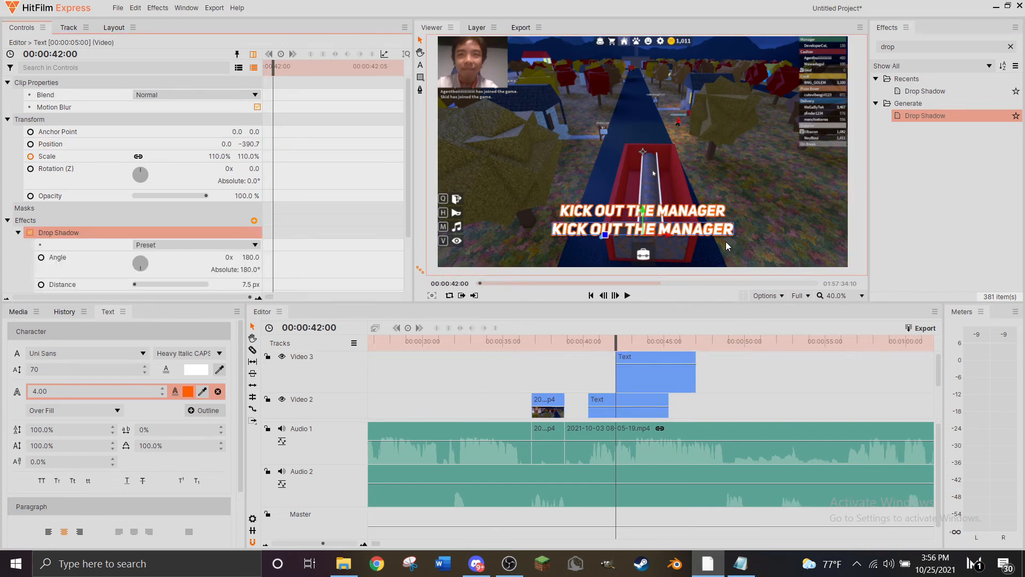
Set the original caption's Drop Shadow angle to 135° and its distance to 10 px.
scroll(690, 248, "up", 6)
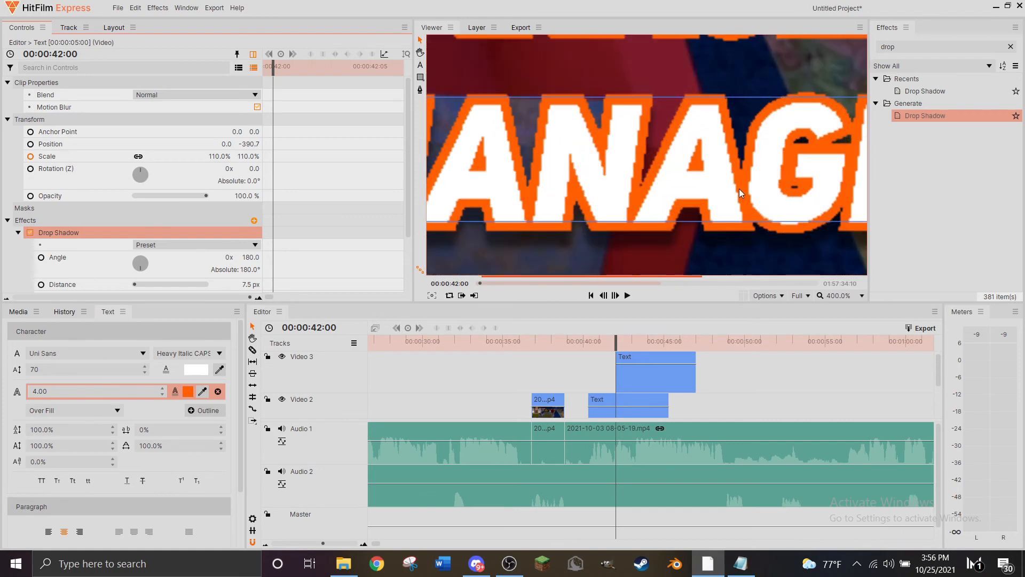
scroll(654, 249, "down", 2)
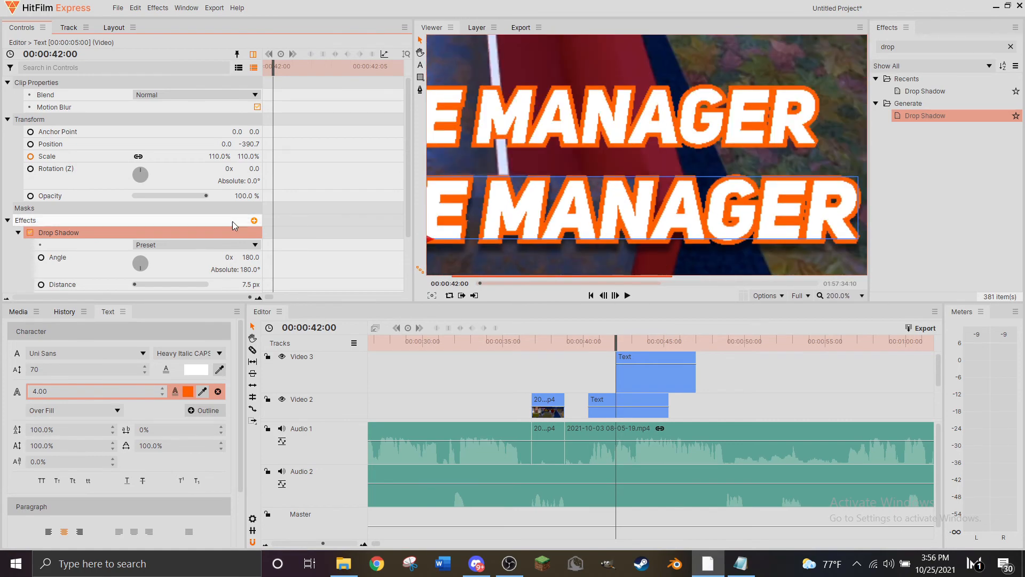
left_click(251, 257)
type("135")
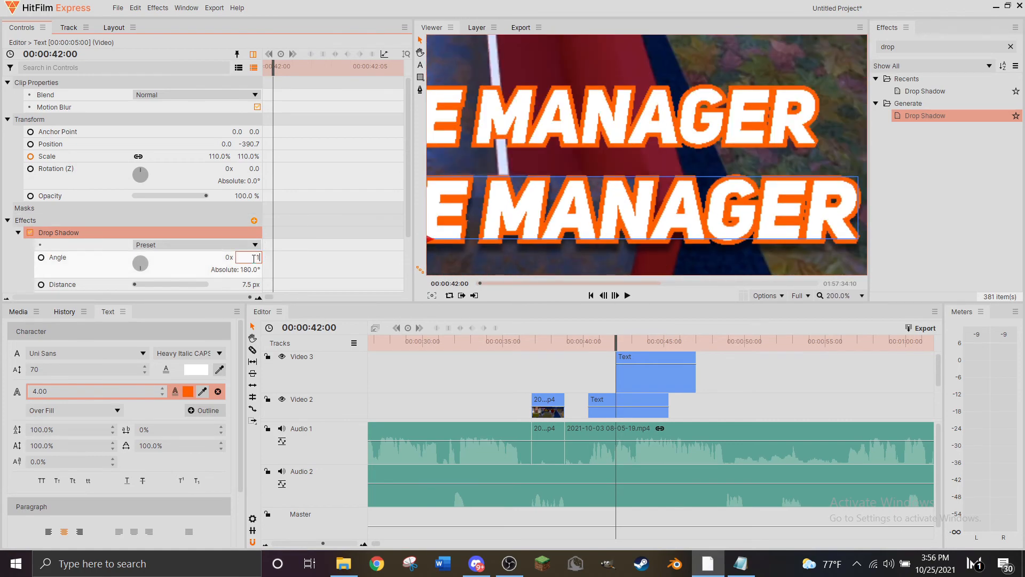
key("Return")
scroll(250, 263, "down", 3)
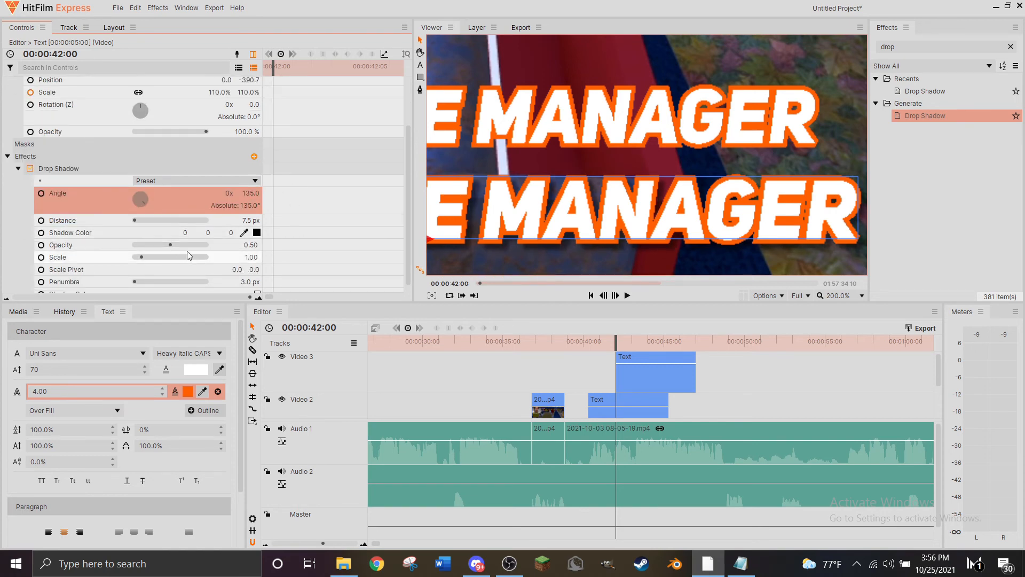
left_click(259, 221)
type("10")
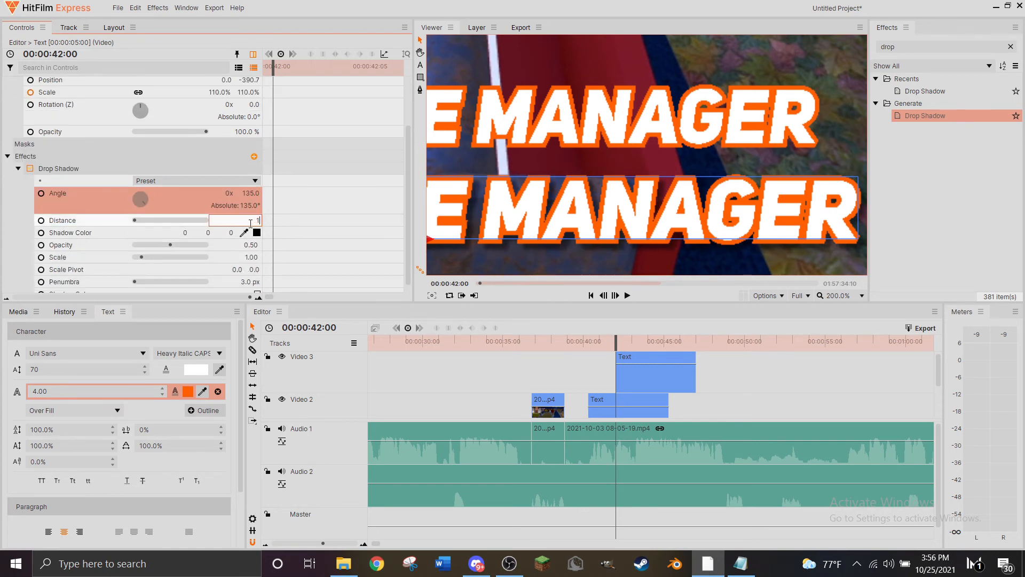
key("Return")
scroll(622, 171, "down", 4)
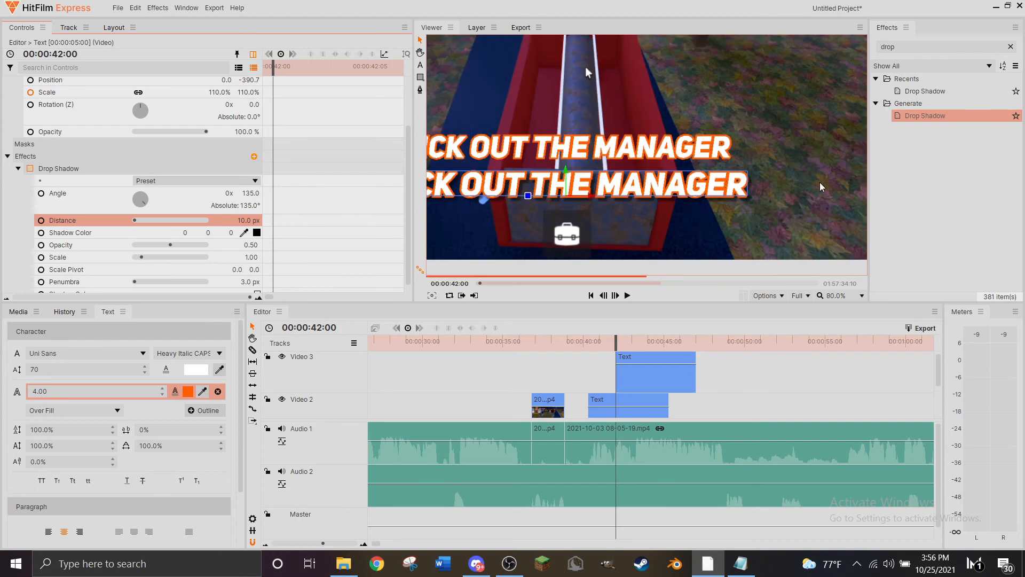
left_click(698, 430)
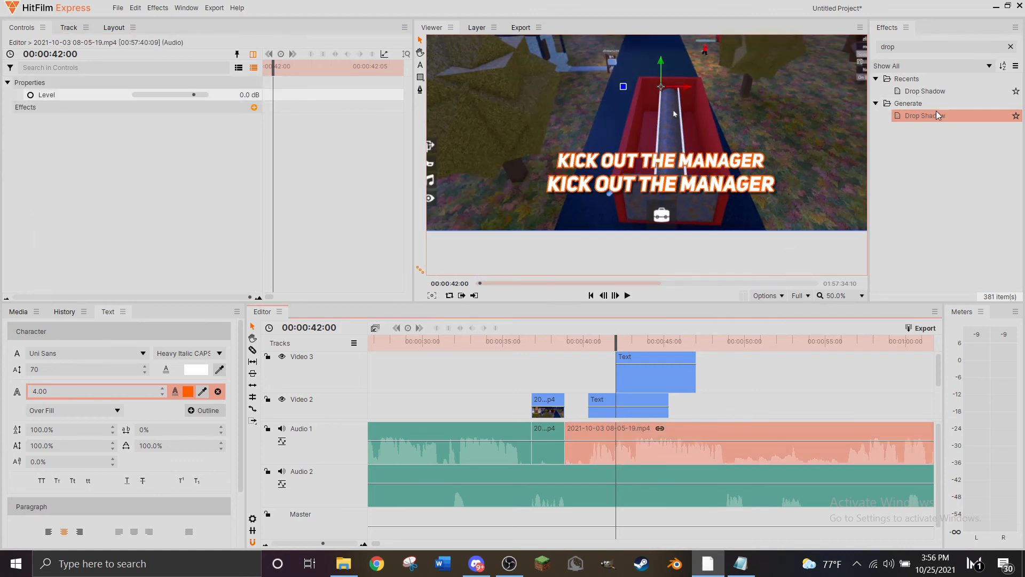
Apply Drop Shadow to the copied caption on Video 3, with a 135° angle and 10 px distance.
left_click_drag(934, 115, 675, 380)
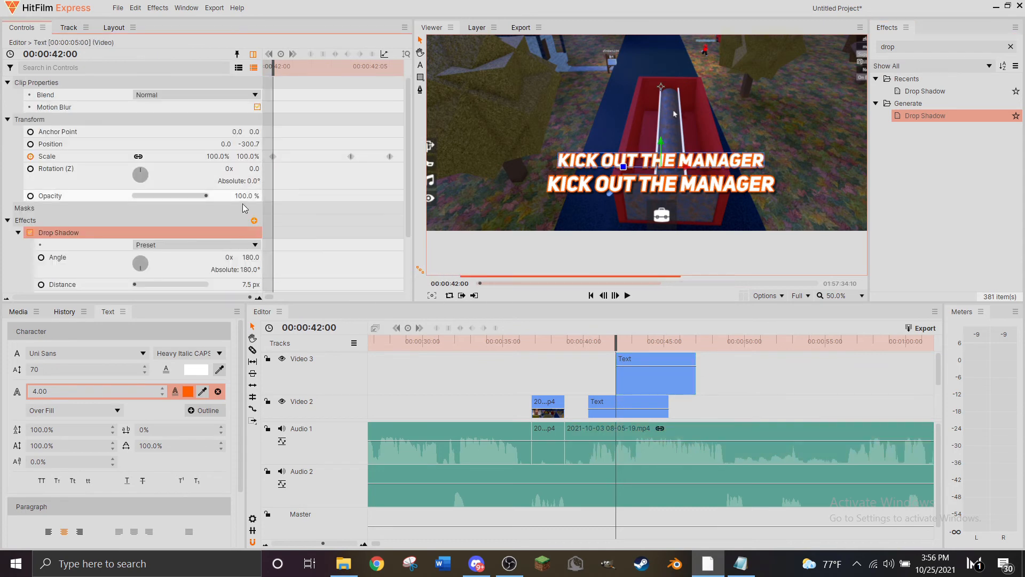
left_click(249, 257)
type("135")
key("Return")
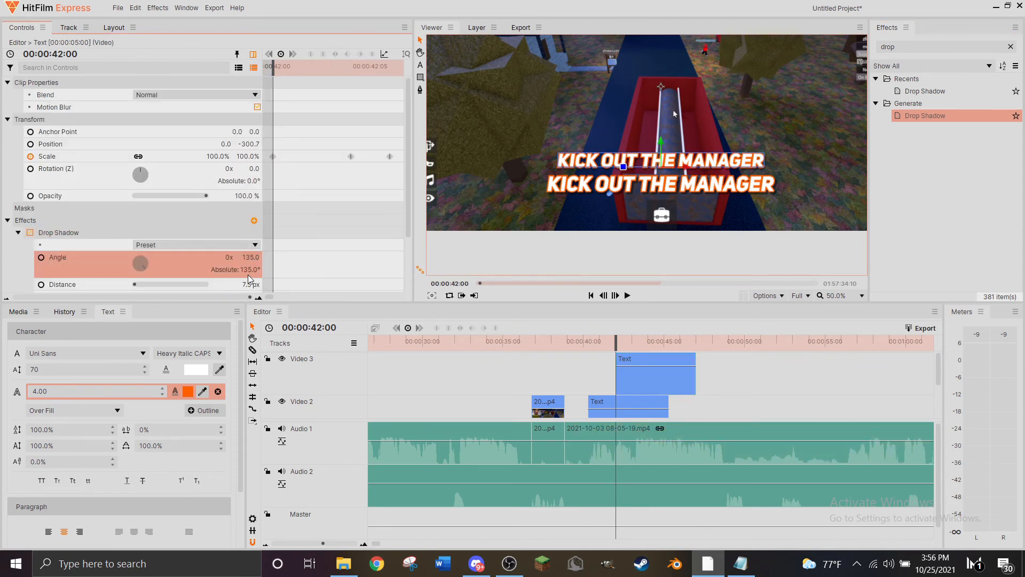
left_click(248, 283)
type("10")
key("Return")
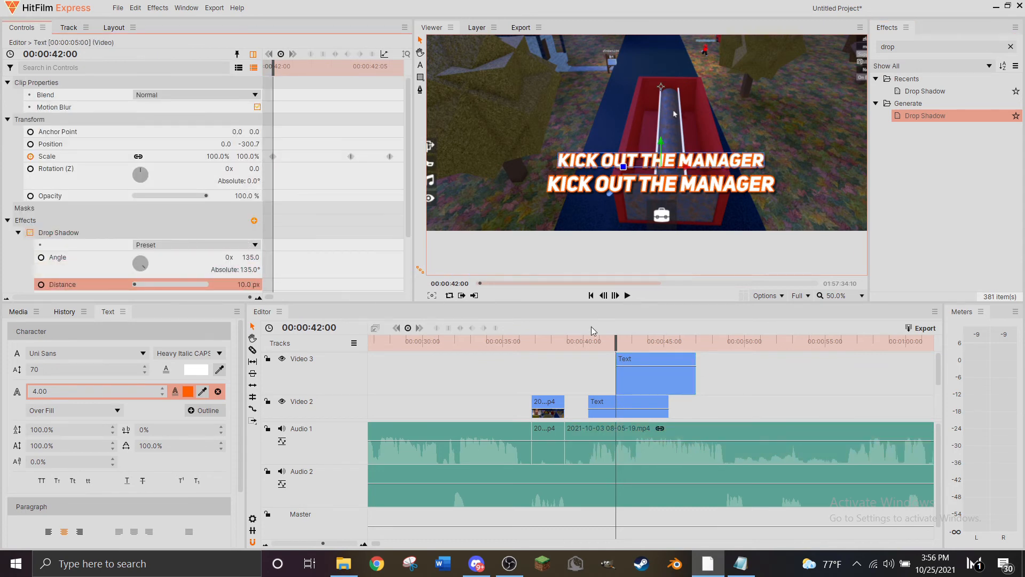
Replace the text of the upper caption on Video 3 with "HI".
left_click_drag(580, 345, 628, 349)
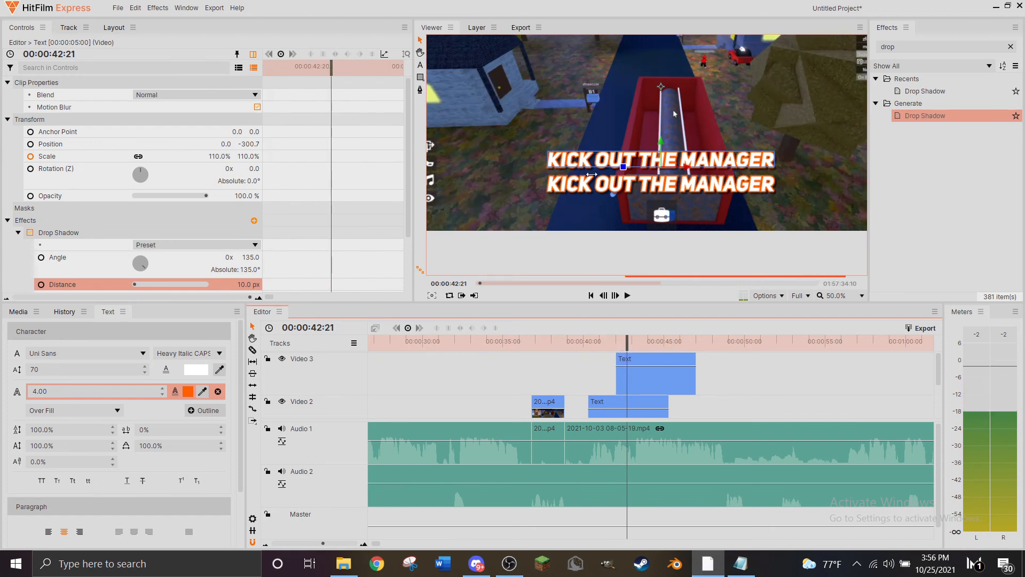
left_click(420, 65)
left_click(652, 158)
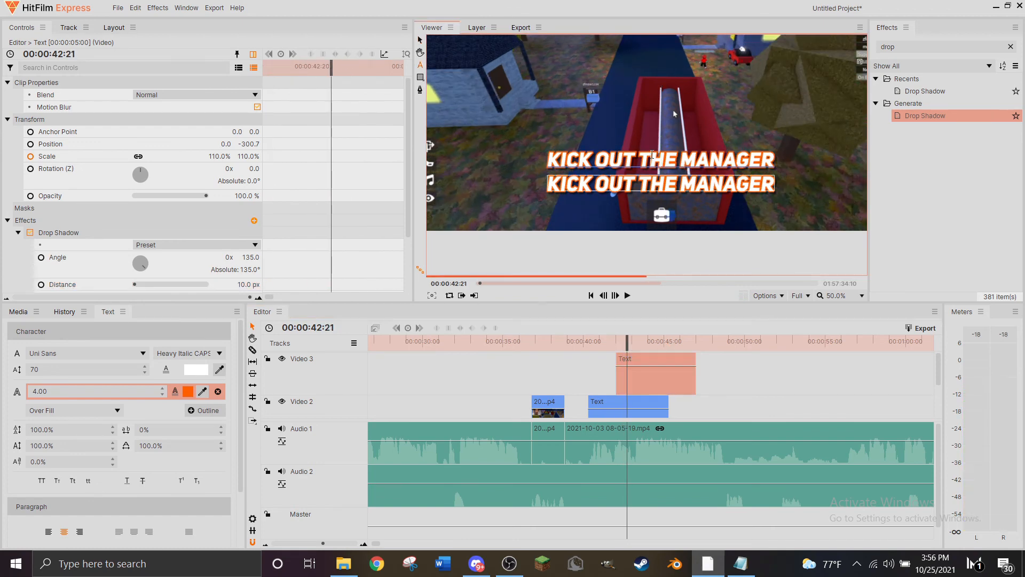
type("HI")
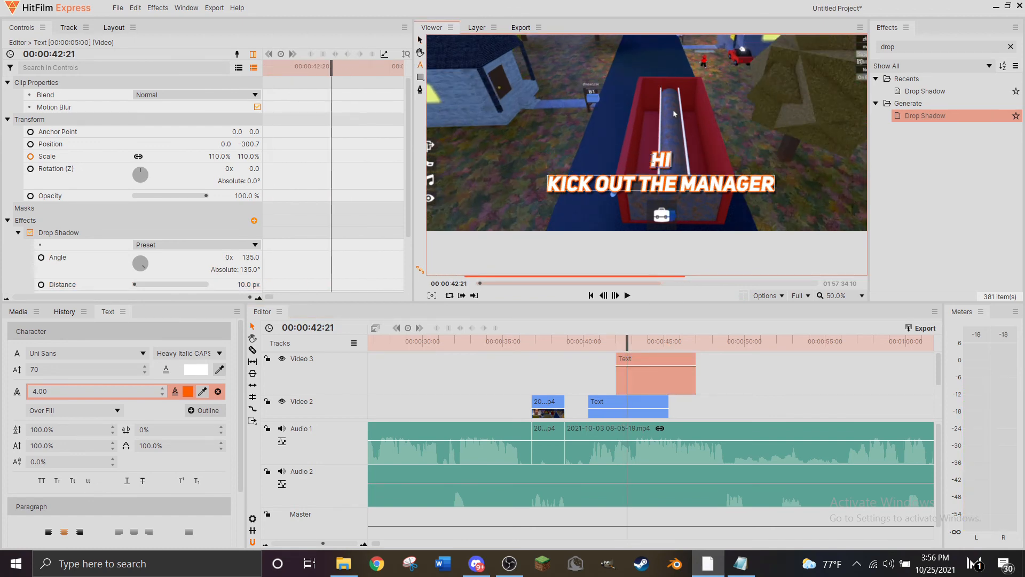
Change the "HI" caption's outline color to the blue custom color.
left_click(611, 341)
key("space")
key("space")
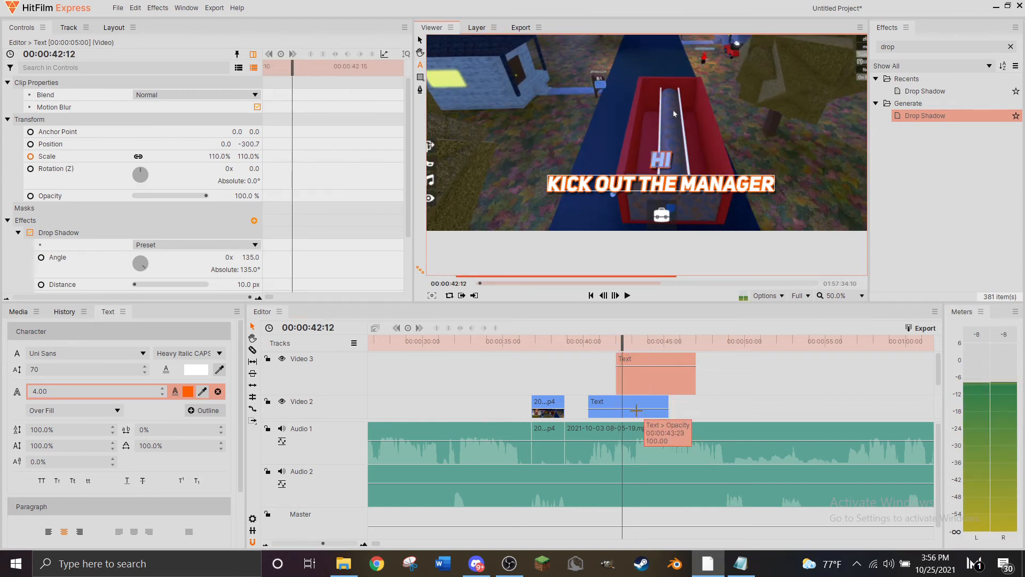
left_click(188, 391)
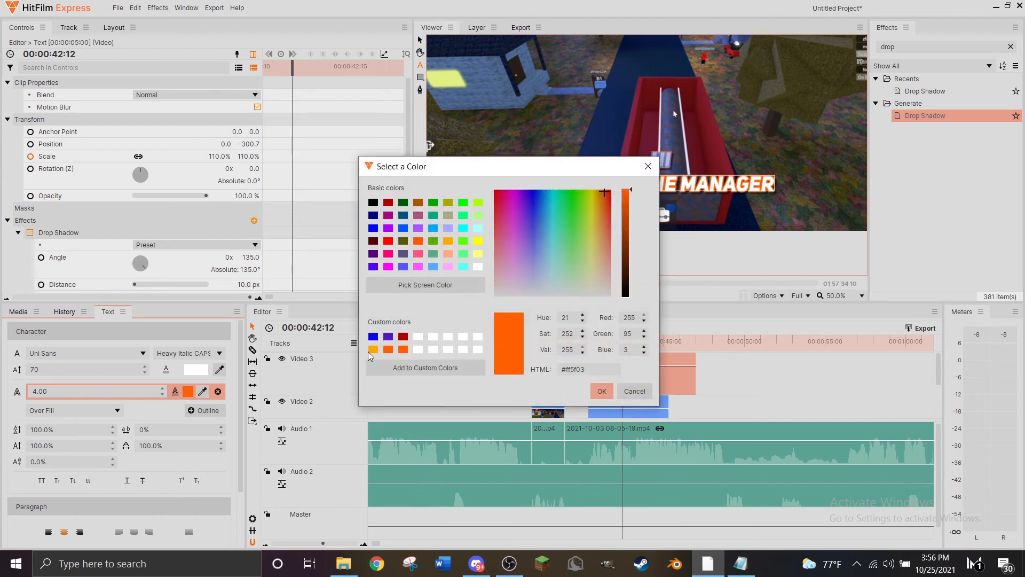
left_click(372, 336)
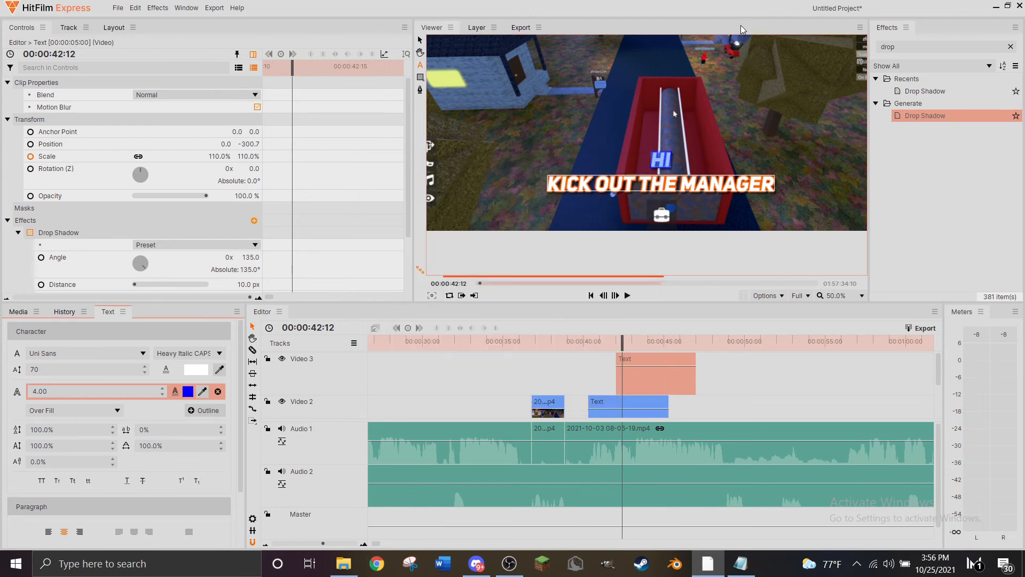
left_click(601, 391)
left_click(604, 454)
left_click(507, 431)
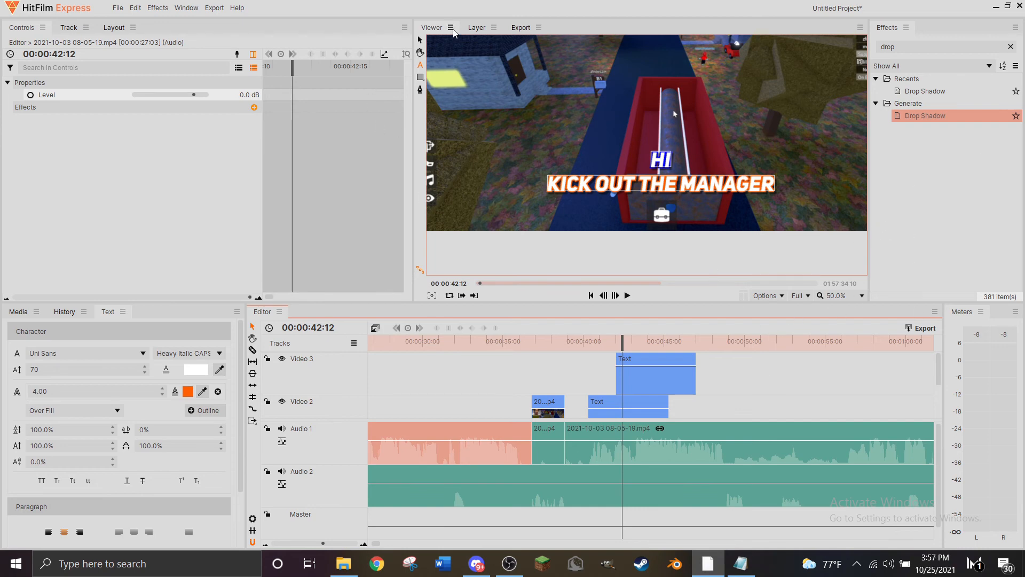
Delete the "HI" caption clip from Video 3.
left_click(420, 41)
left_click(676, 375)
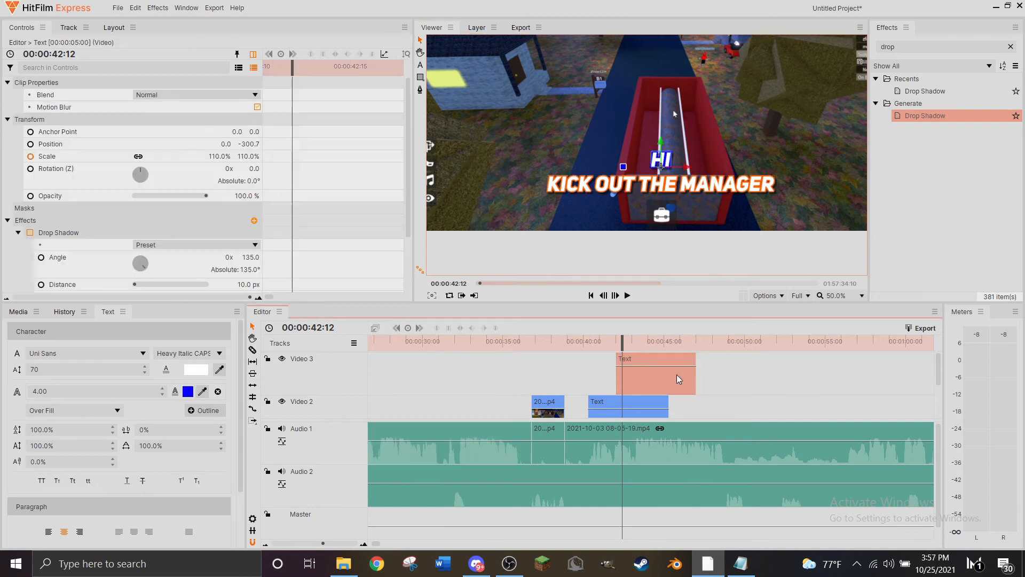
key("Delete")
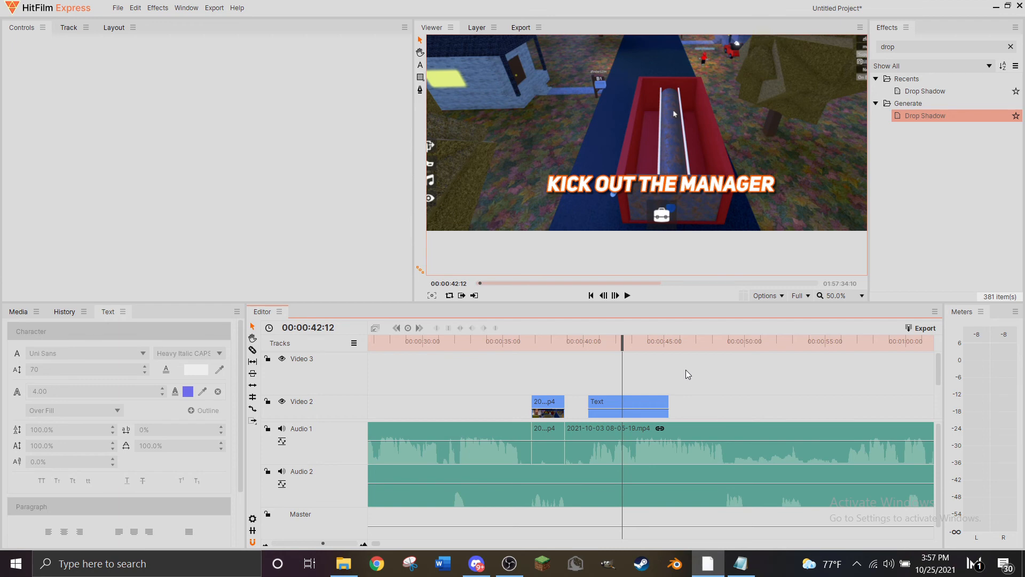
Fit the whole frame in the viewer, play from the caption's start and place the playhead at 00:00:41:23.
scroll(630, 366, "up", 3)
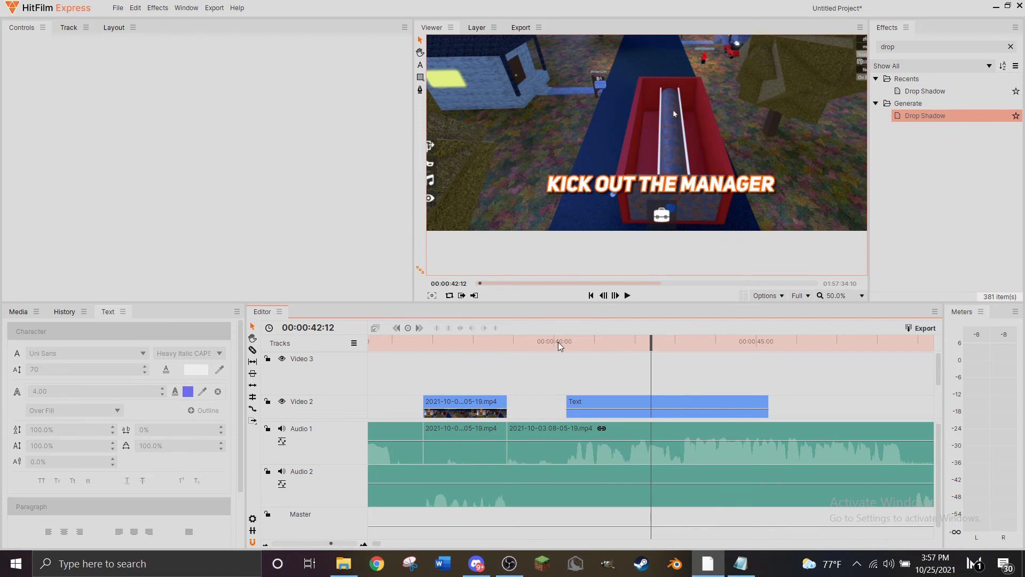
left_click(565, 342)
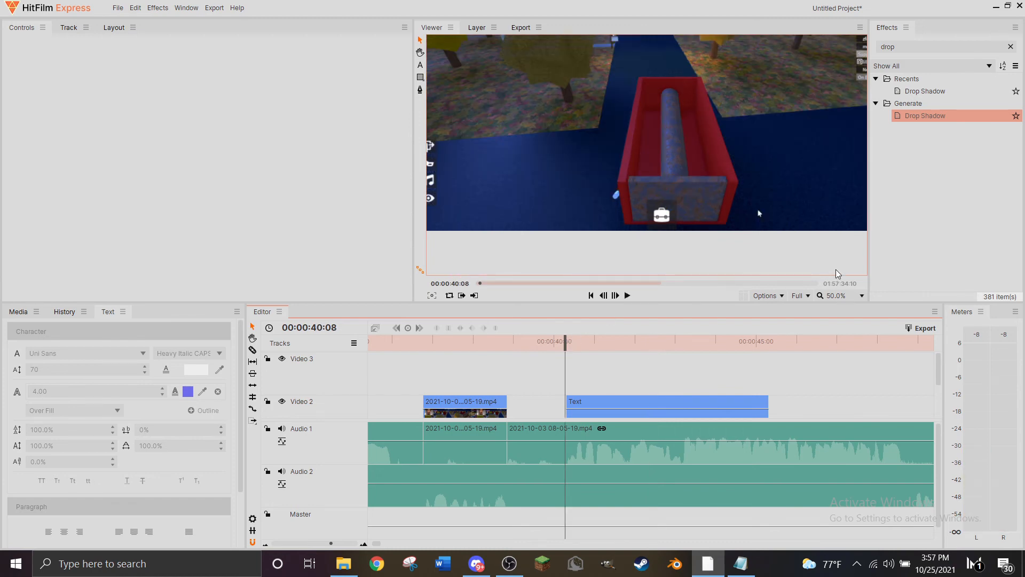
left_click(843, 296)
left_click(842, 472)
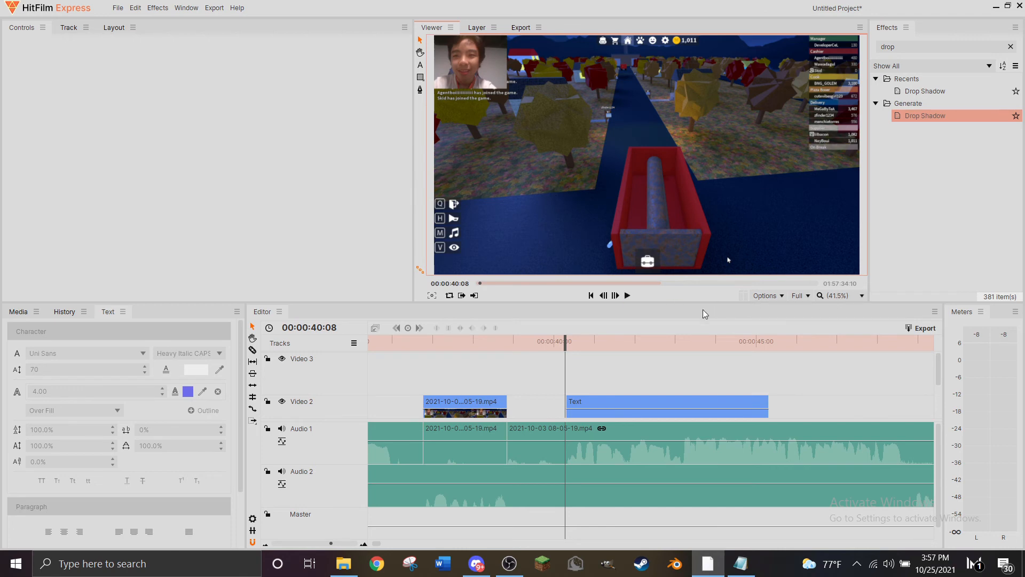
left_click(628, 297)
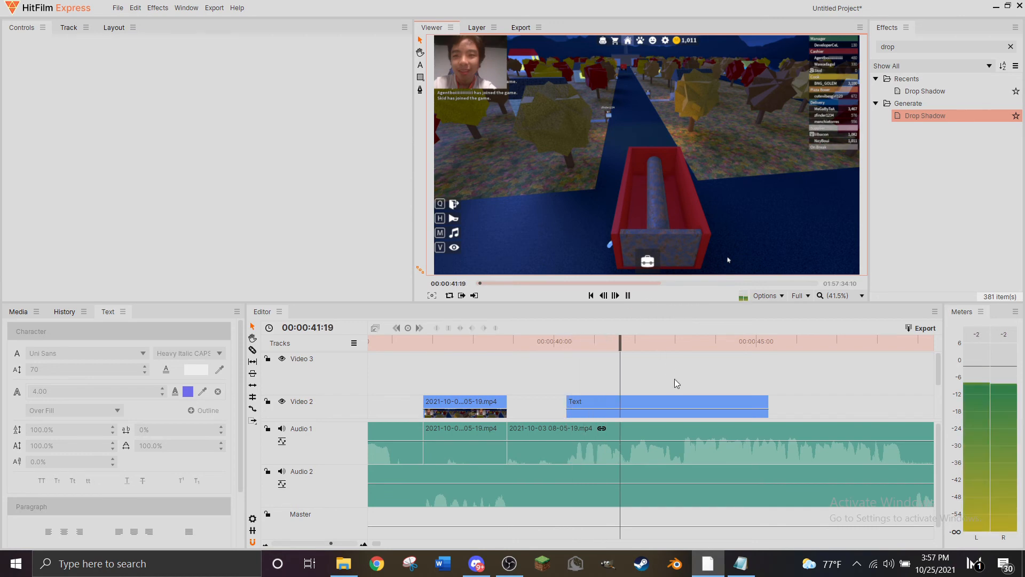
key("space")
left_click_drag(634, 337, 630, 338)
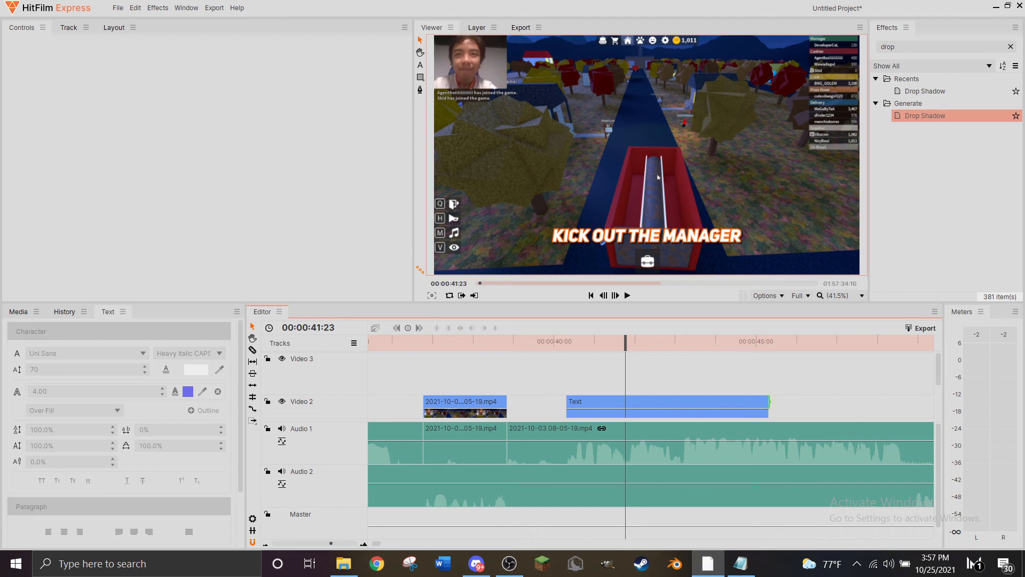
left_click_drag(662, 397, 716, 393)
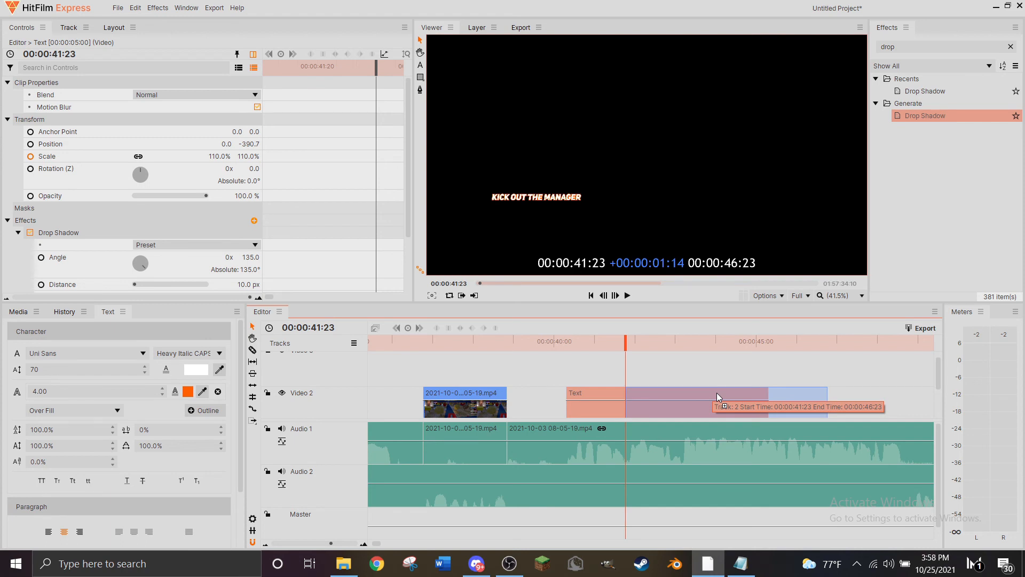
left_click_drag(716, 393, 717, 392)
left_click(598, 395)
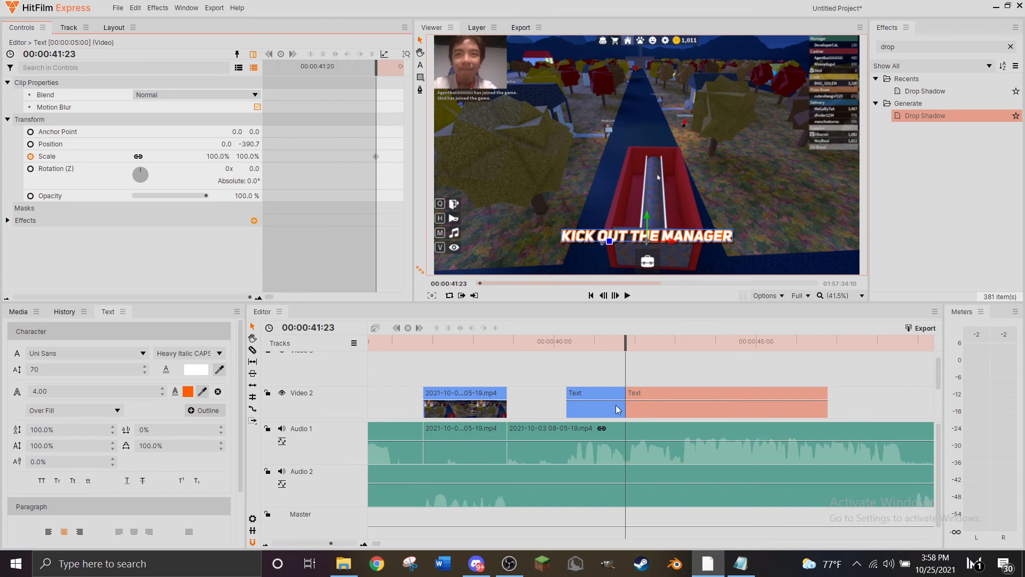
key("Delete")
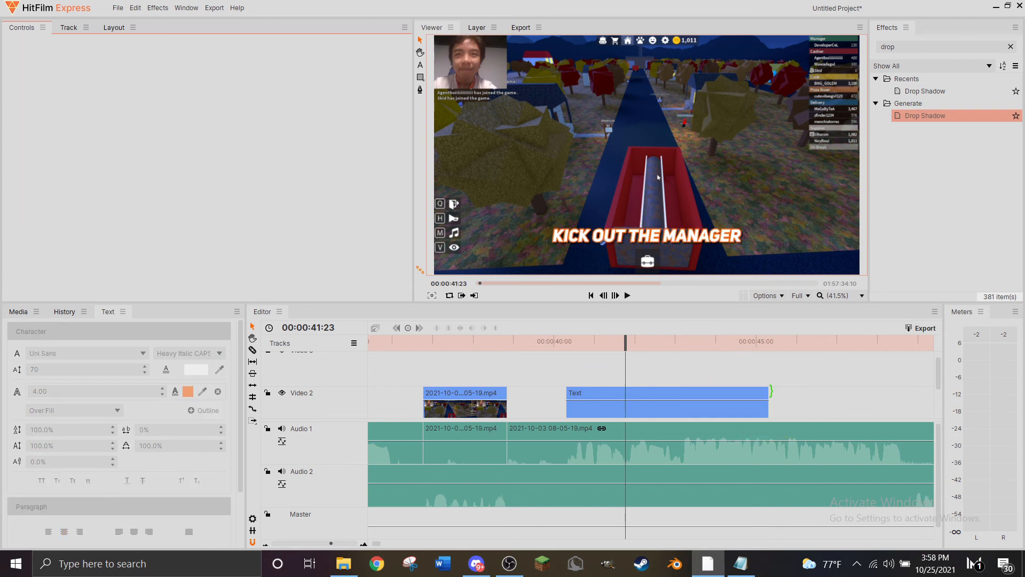
Trim the caption clip's end to 00:00:41:23 and place a copy of it directly after it on Video 2.
left_click_drag(767, 395, 658, 393)
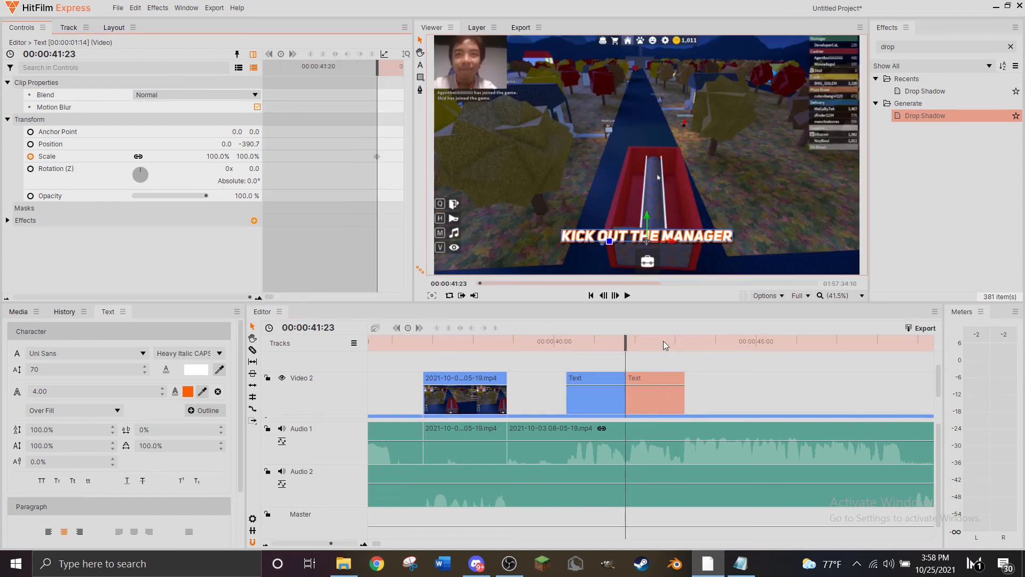
left_click(629, 296)
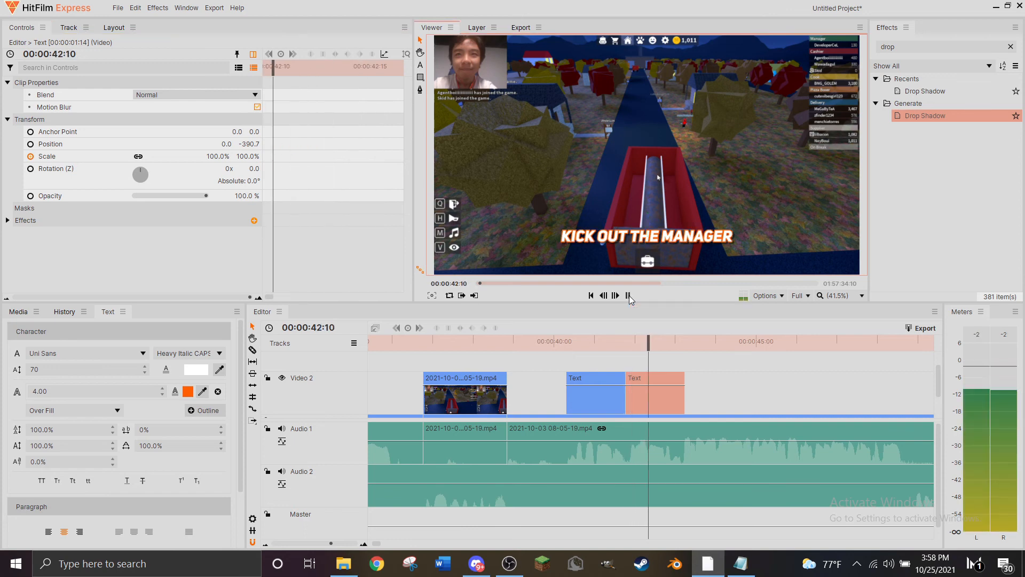
left_click(656, 342)
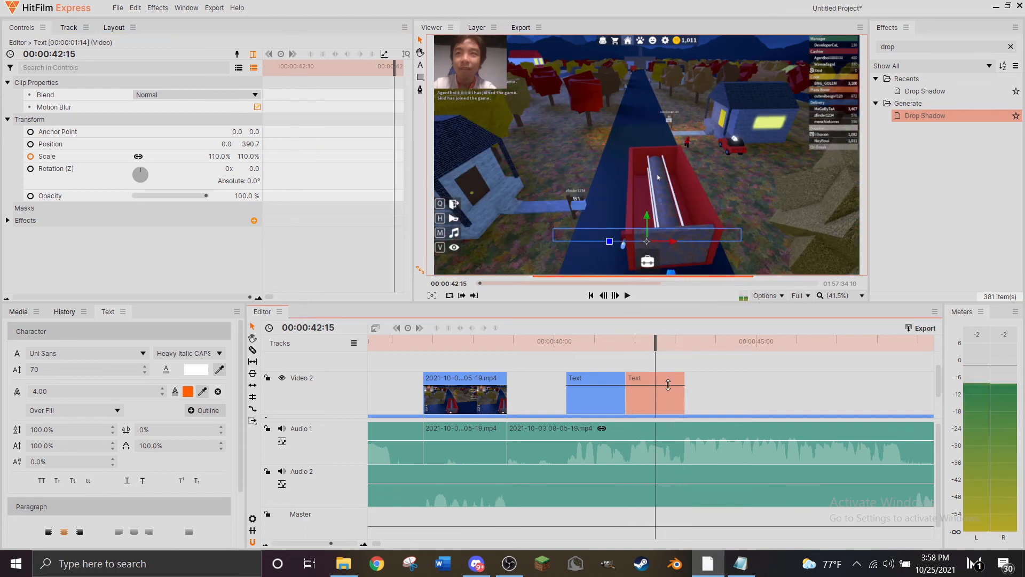
Replace the second caption's text with "REMOVE MANAGER".
left_click(420, 65)
left_click(638, 234)
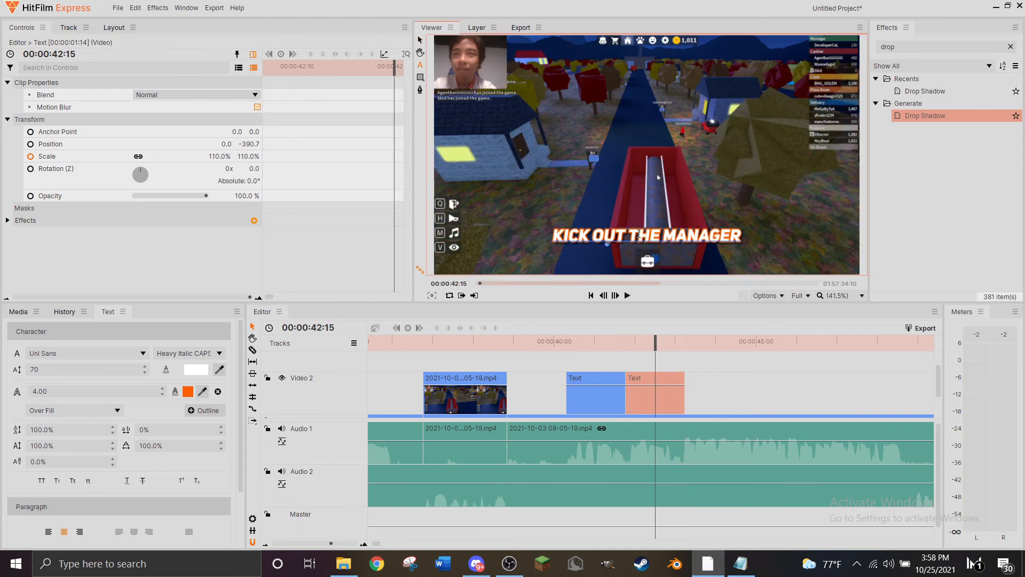
key("ctrl+a")
type("REMOVE MANAGER")
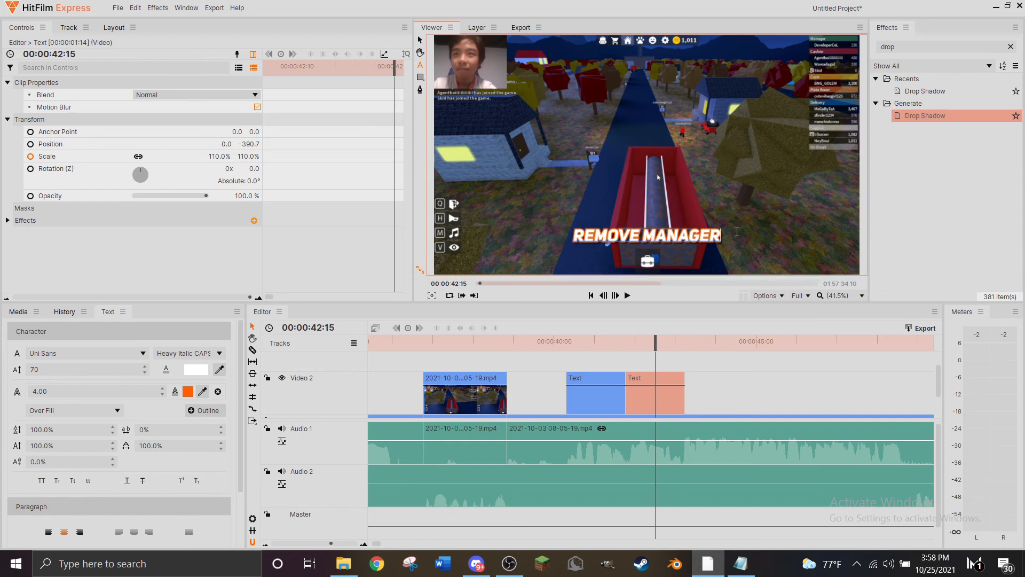
Extend the end of the "REMOVE MANAGER" clip to about 00:00:46:00, play it and place the playhead at 00:00:44:26.
left_click_drag(687, 397, 799, 397)
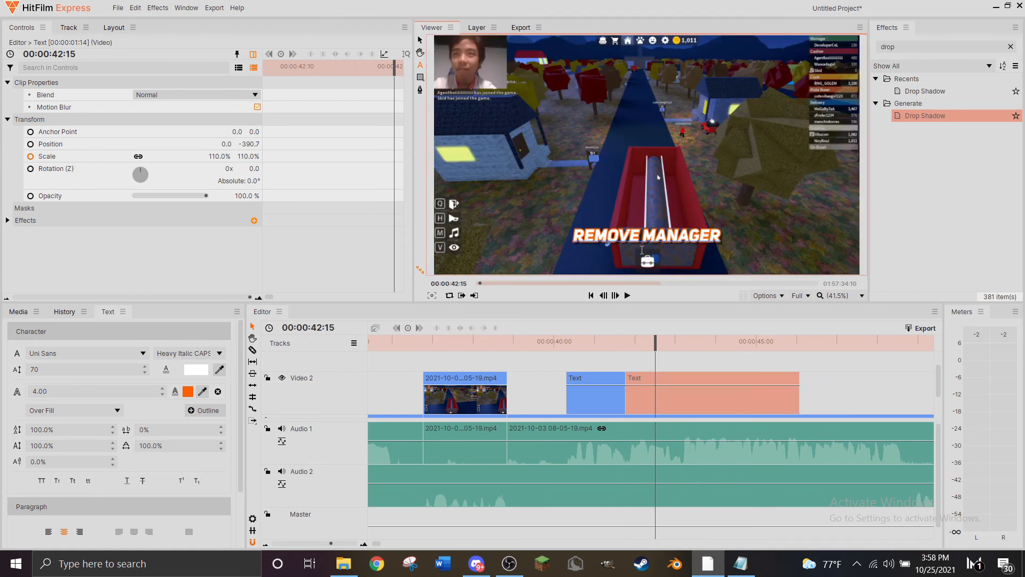
left_click(627, 295)
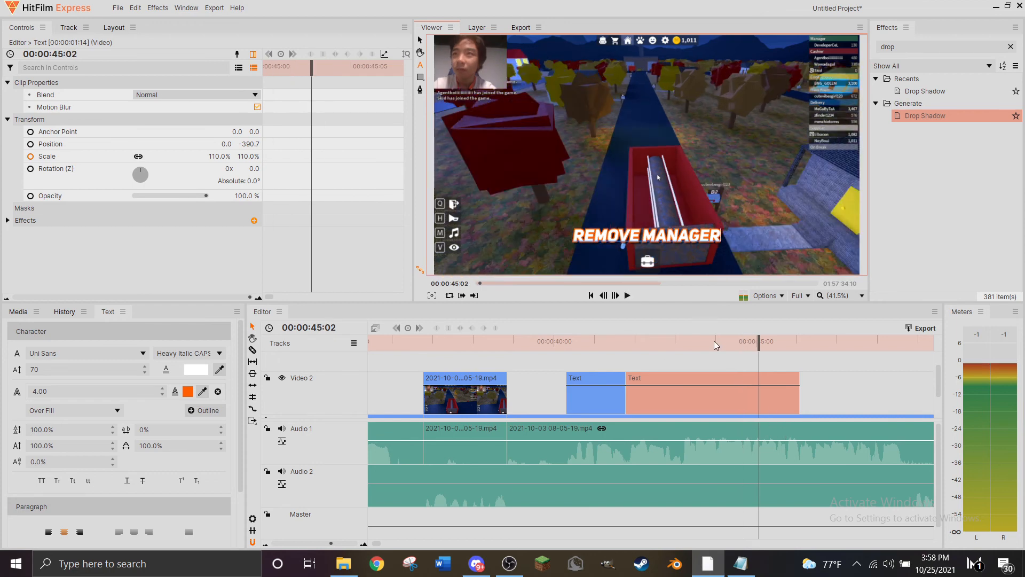
left_click_drag(719, 342, 751, 343)
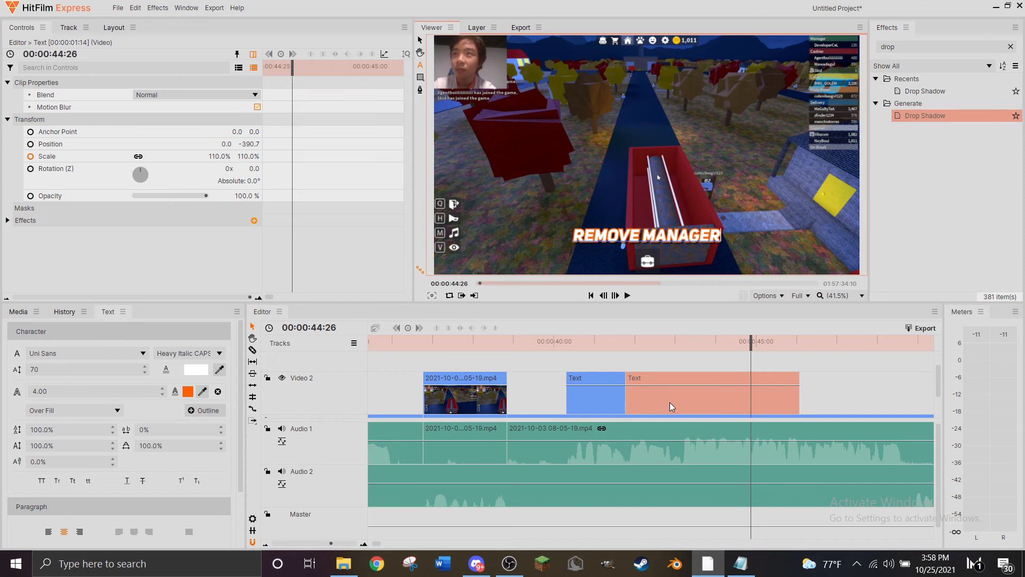
Place a copy of the "REMOVE MANAGER" caption directly after it on Video 2 and replace its text with "I SWEAR IF YOU BECOME MANAGER".
left_click_drag(670, 398, 726, 393)
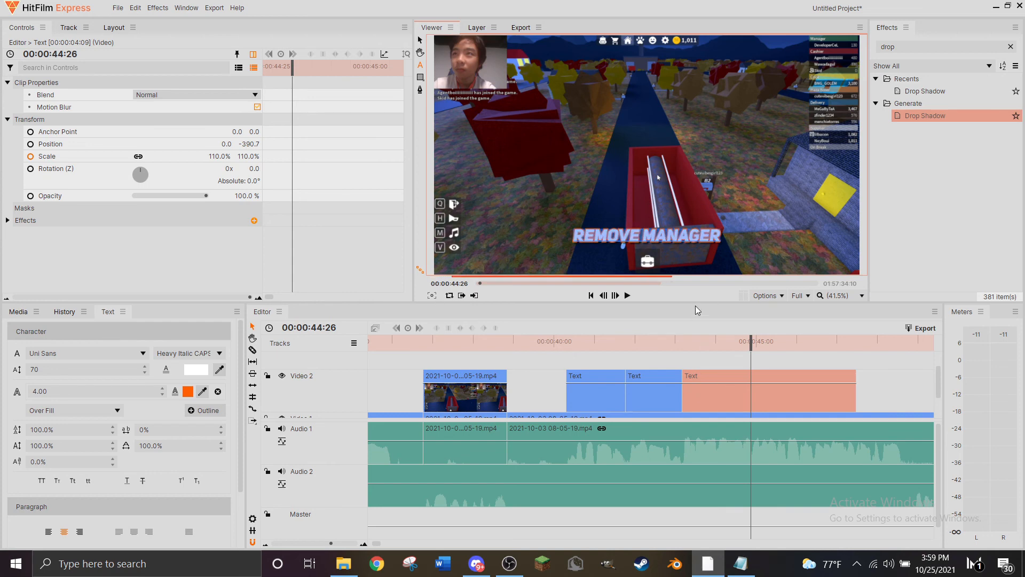
type("SWER")
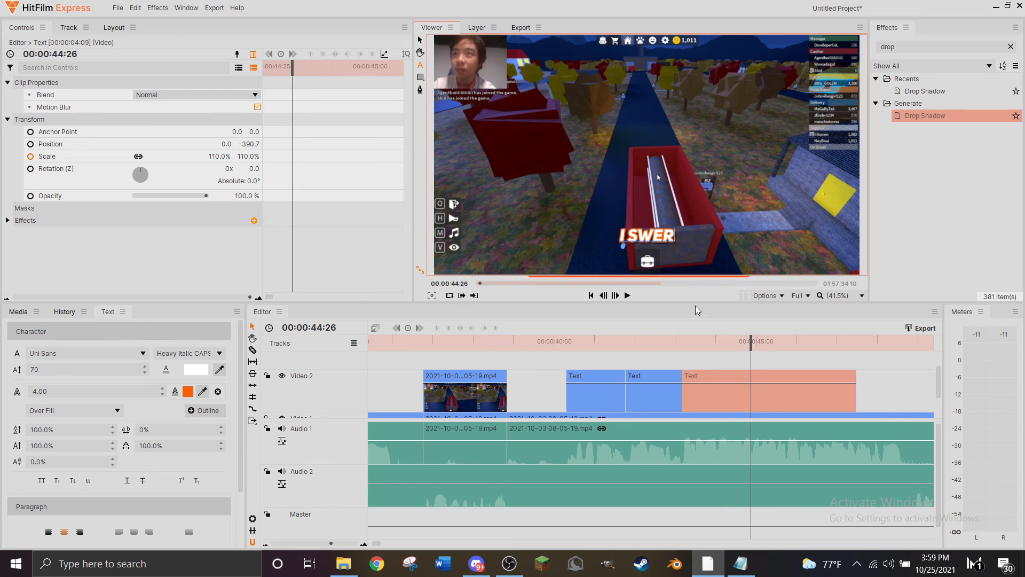
key("BackSpace")
type("AR IF YOU")
type(" BECOME")
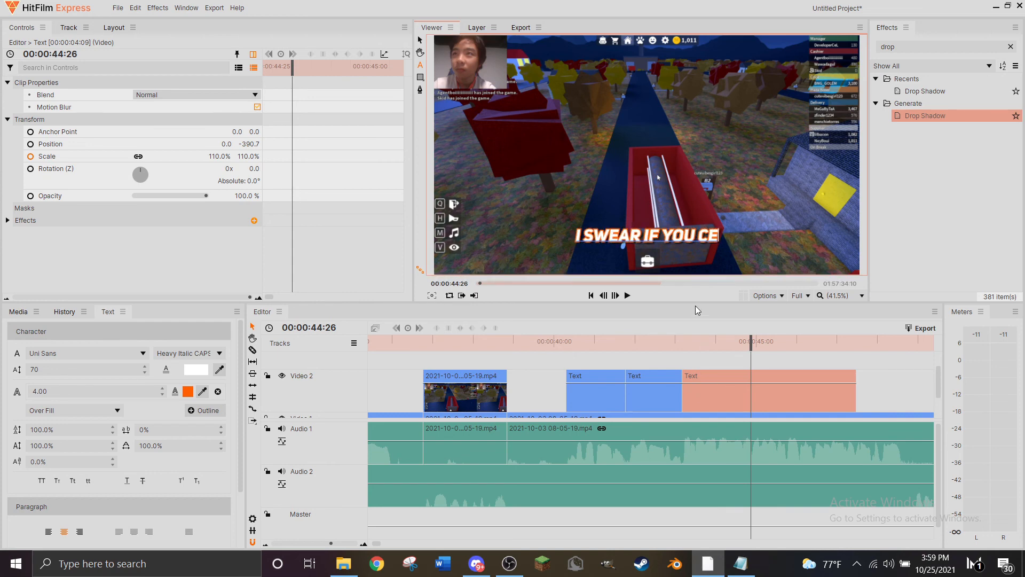
key("BackSpace")
key("BackSpace")
type("BECOME MANAGER")
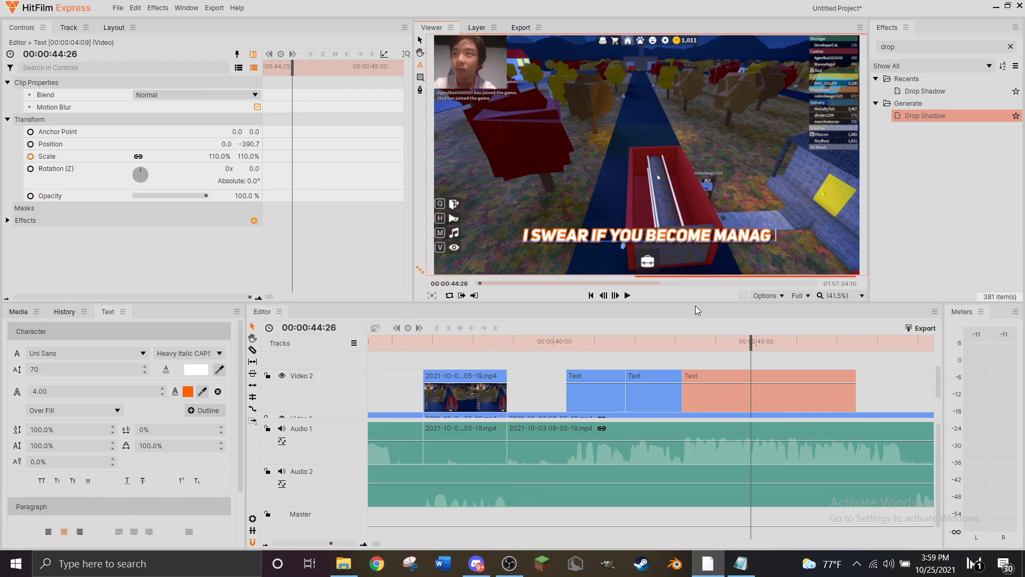
Play the timeline around the start of the third caption and place the playhead at 00:00:44:15.
left_click(663, 340)
left_click_drag(664, 340, 677, 341)
left_click(628, 294)
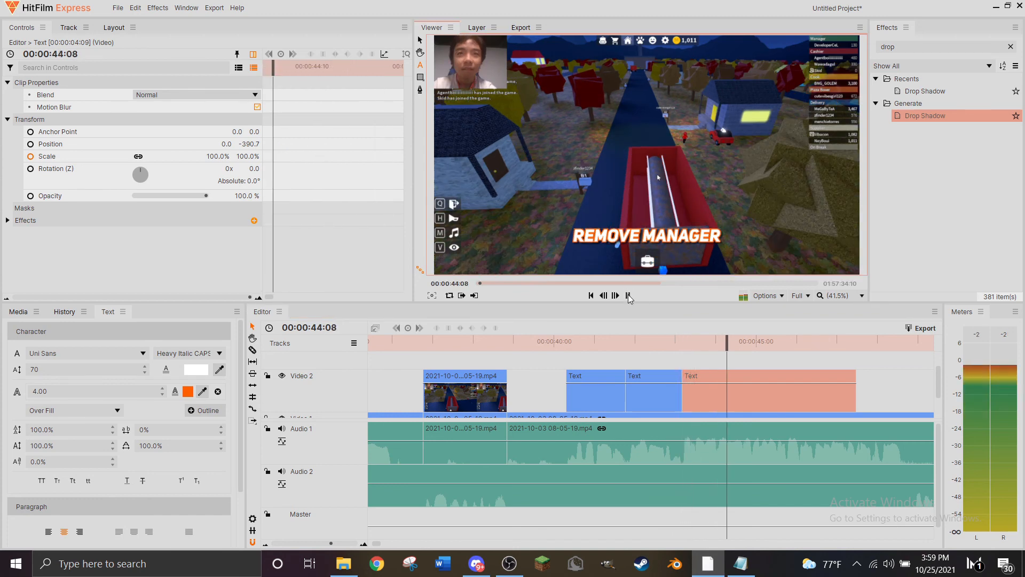
left_click(629, 295)
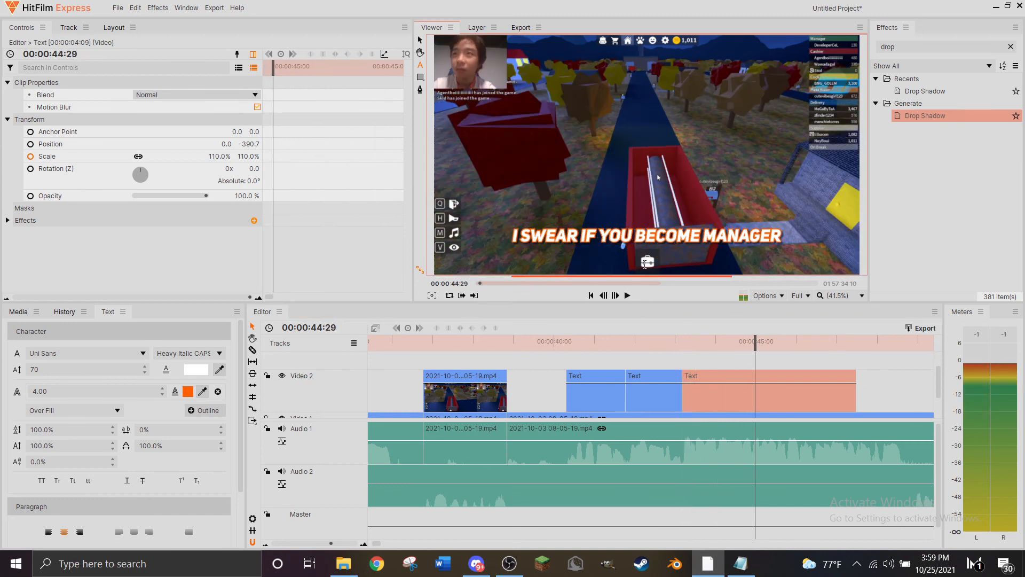
left_click(679, 347)
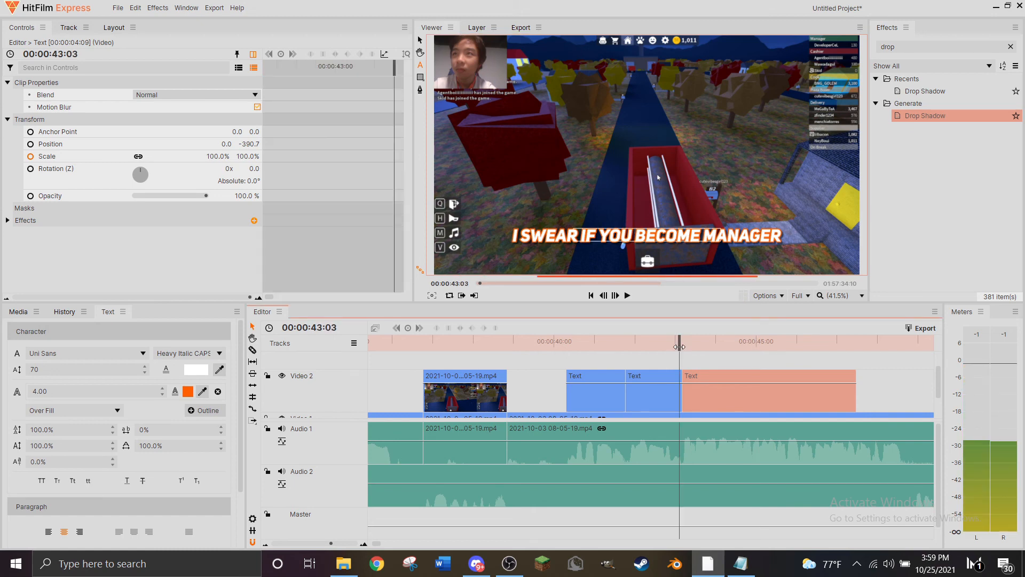
left_click_drag(679, 347, 736, 334)
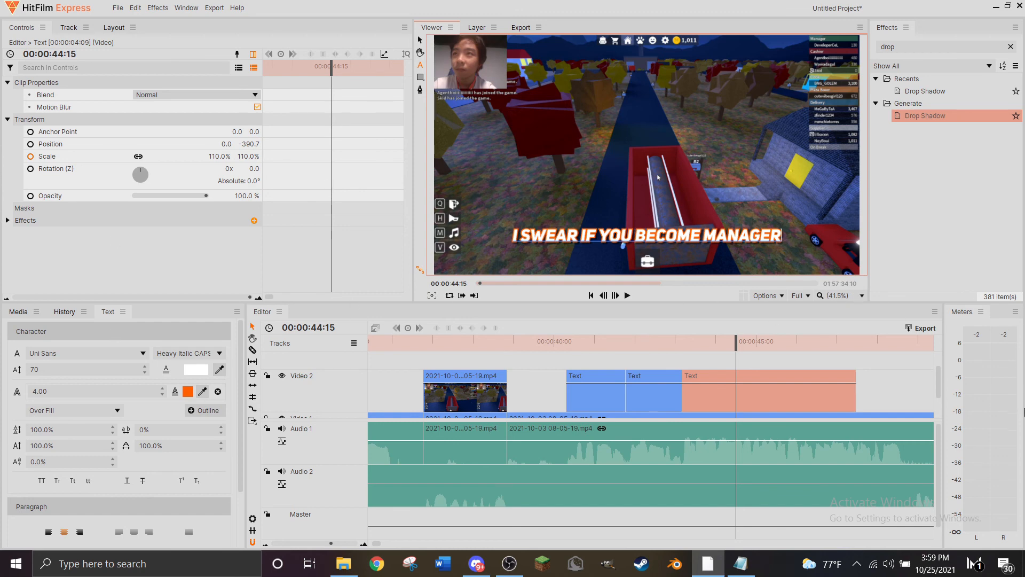
Shorten the timeline's in-to-out area to end at about 00:01:07:26 and place the playhead at 00:01:02:25.
left_click(18, 312)
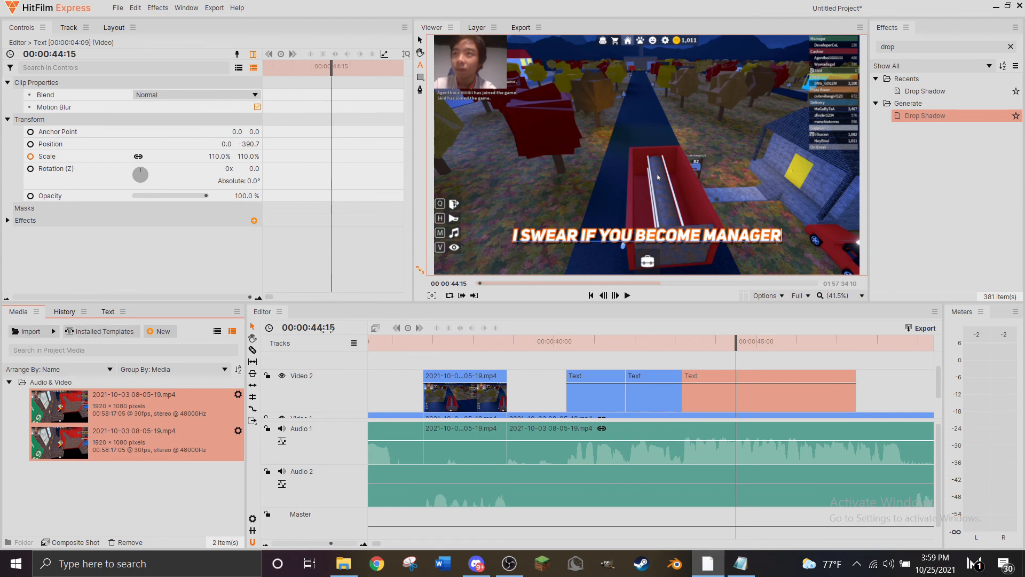
left_click(61, 487)
scroll(891, 424, "down", 5)
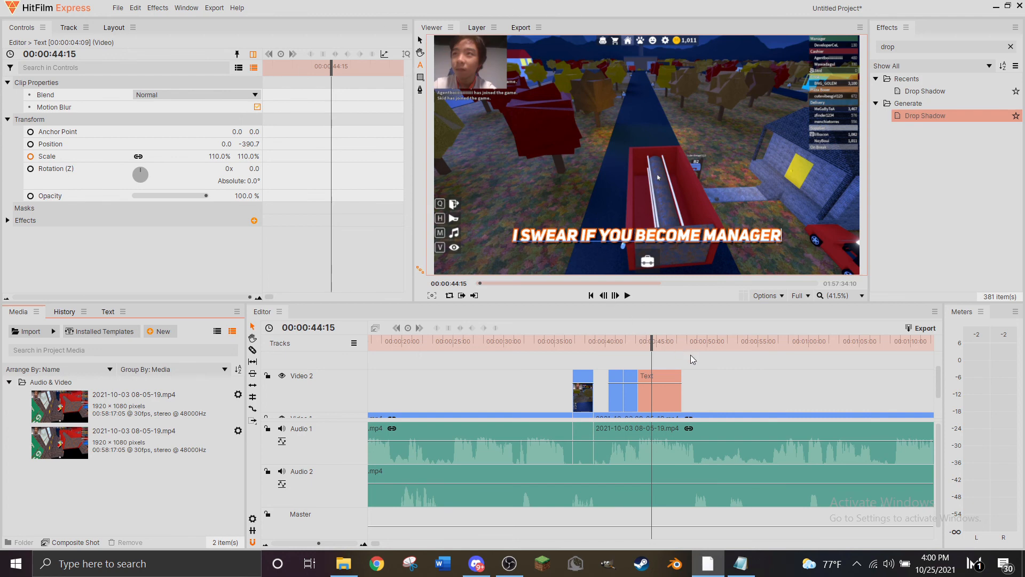
scroll(691, 355, "down", 5)
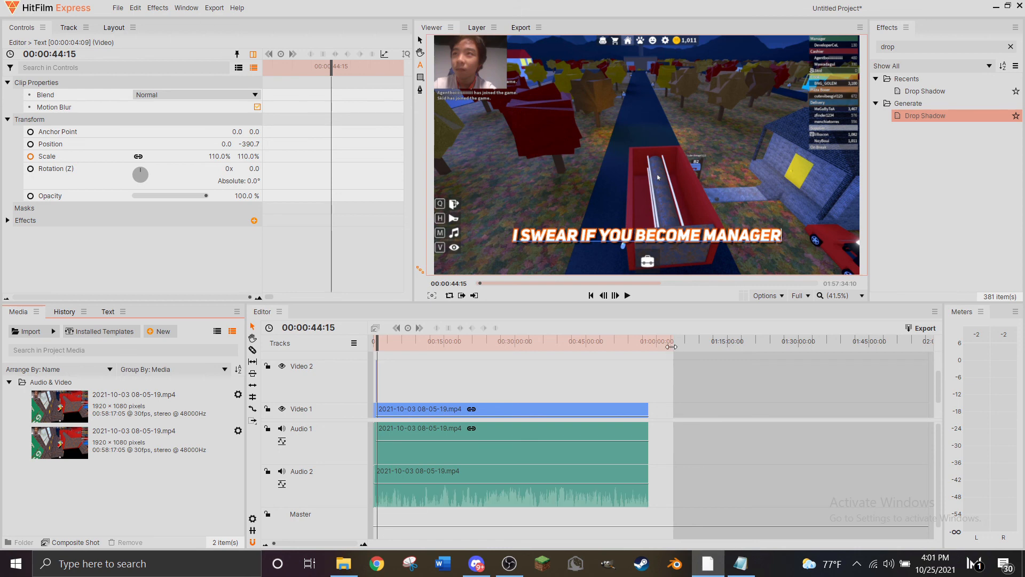
left_click_drag(673, 346, 396, 367)
scroll(527, 376, "up", 8)
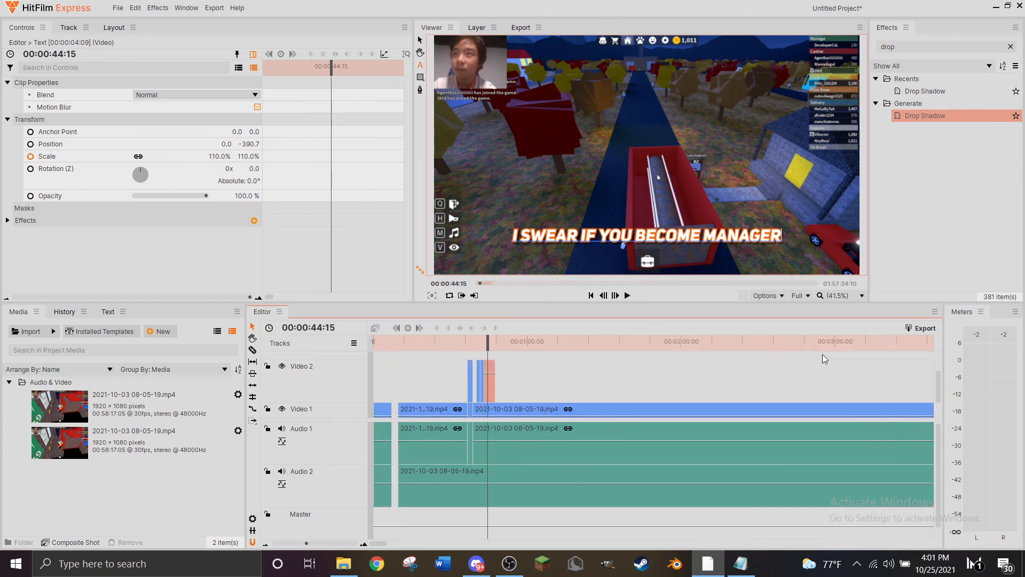
scroll(823, 356, "down", 2)
left_click_drag(682, 340, 444, 350)
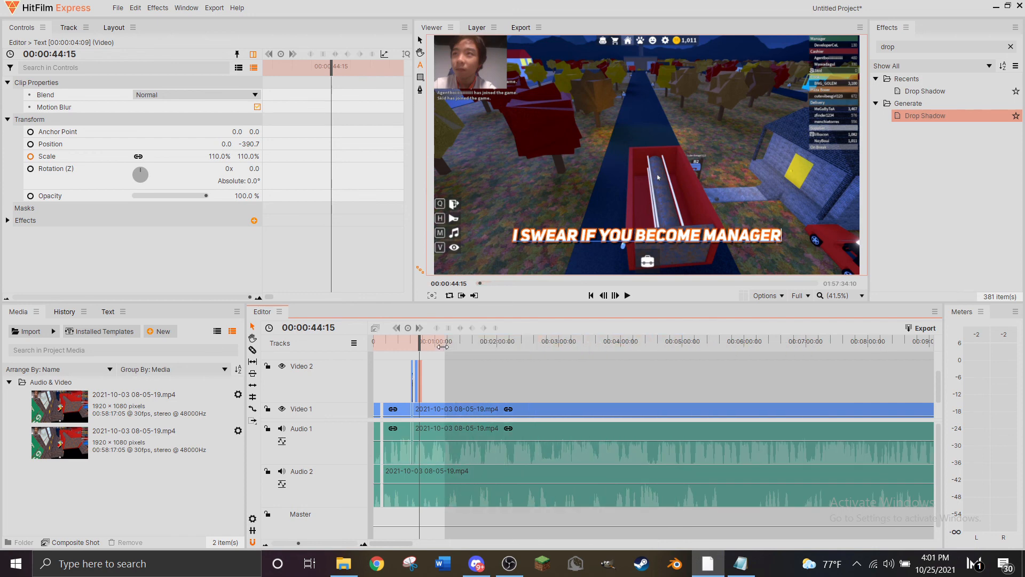
scroll(487, 384, "up", 3)
scroll(512, 385, "up", 3)
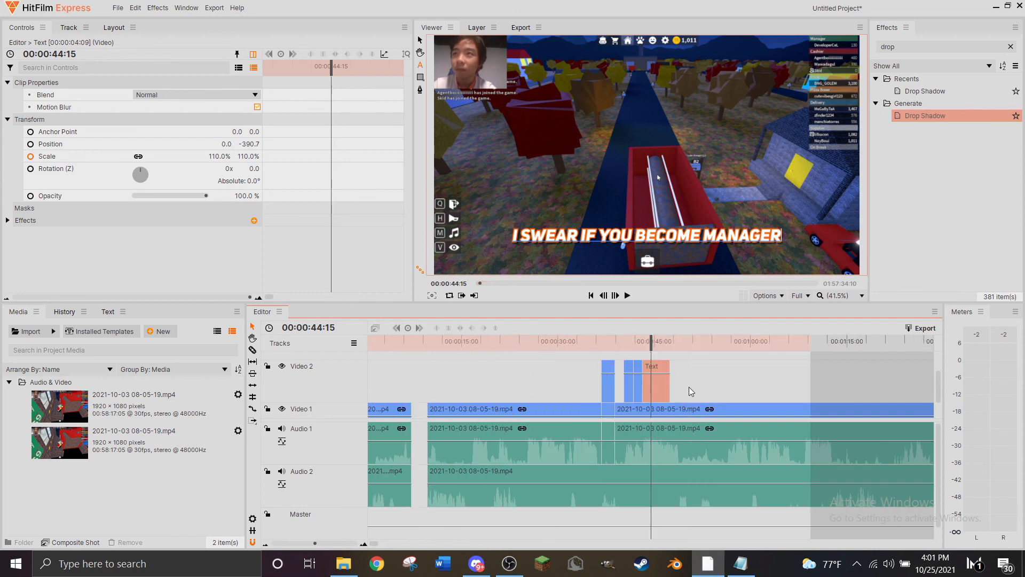
scroll(678, 385, "down", 3)
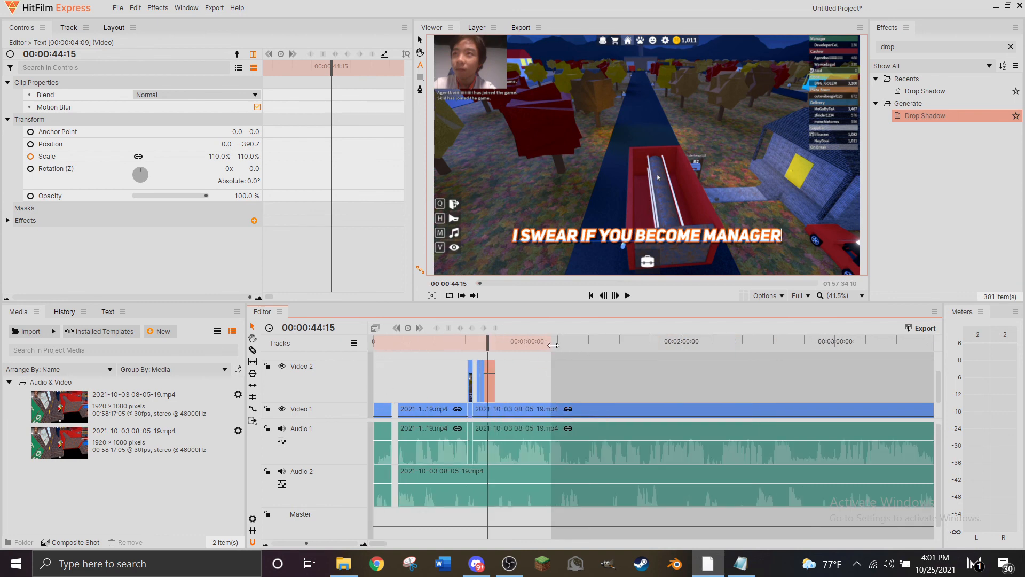
mouse_move(546, 347)
left_mouse_down()
mouse_move(593, 346)
mouse_move(477, 346)
mouse_move(614, 344)
mouse_move(521, 343)
mouse_move(546, 340)
left_mouse_up()
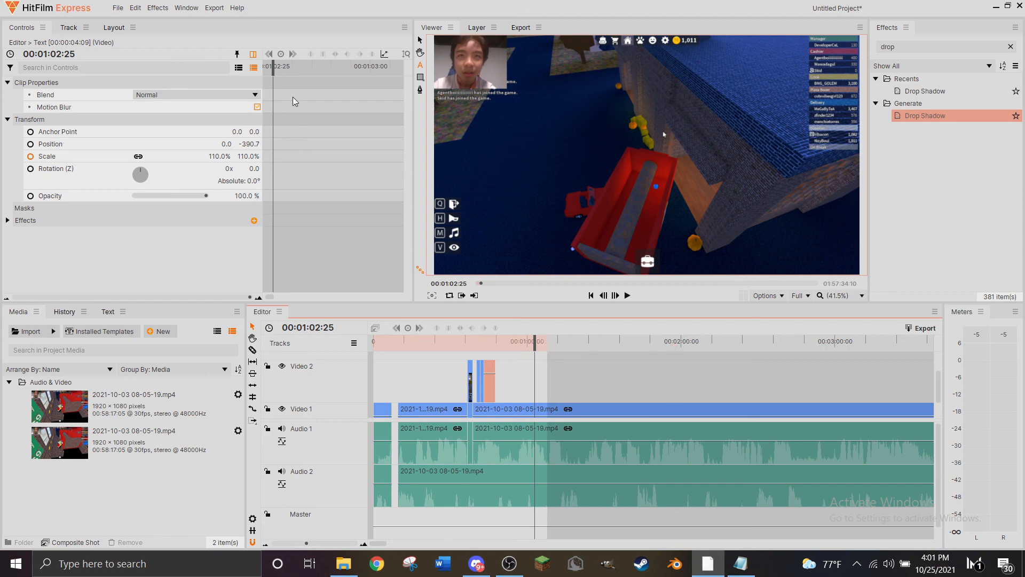
Add the in-to-out area to the export queue and set its output file to "tutorial" as MP4 in the YouTube Videos folder.
left_click(218, 8)
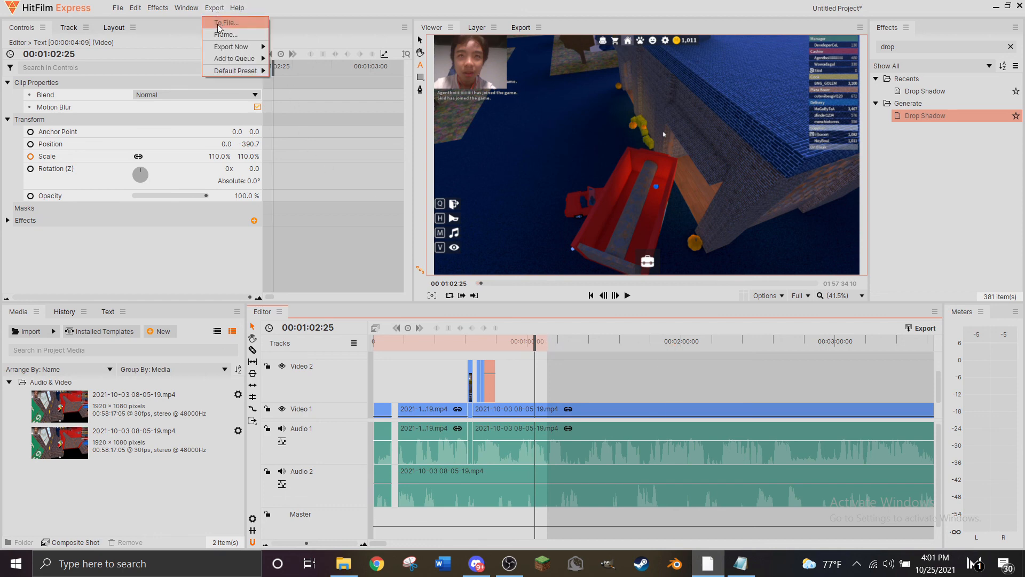
mouse_move(223, 56)
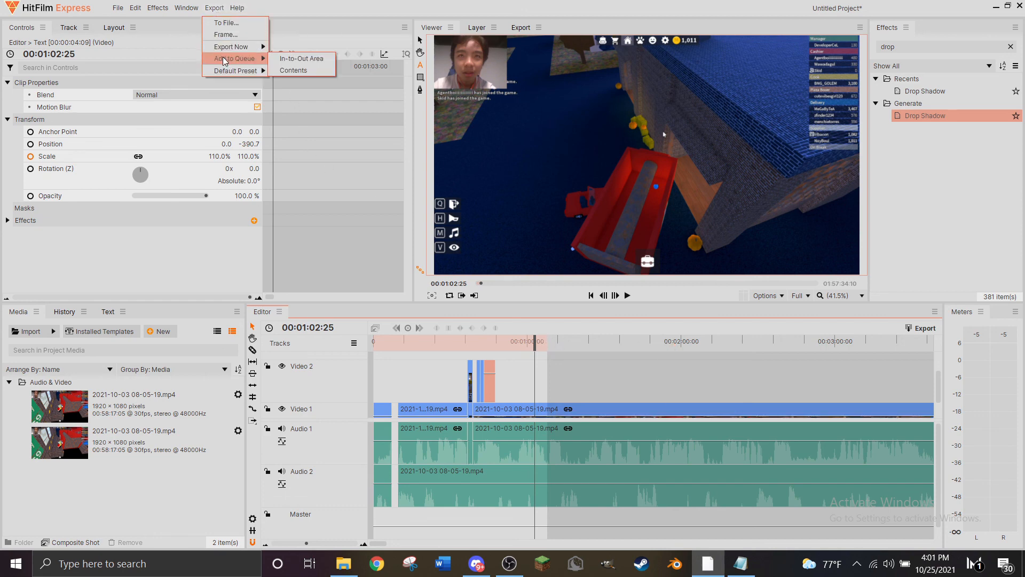
left_click(305, 62)
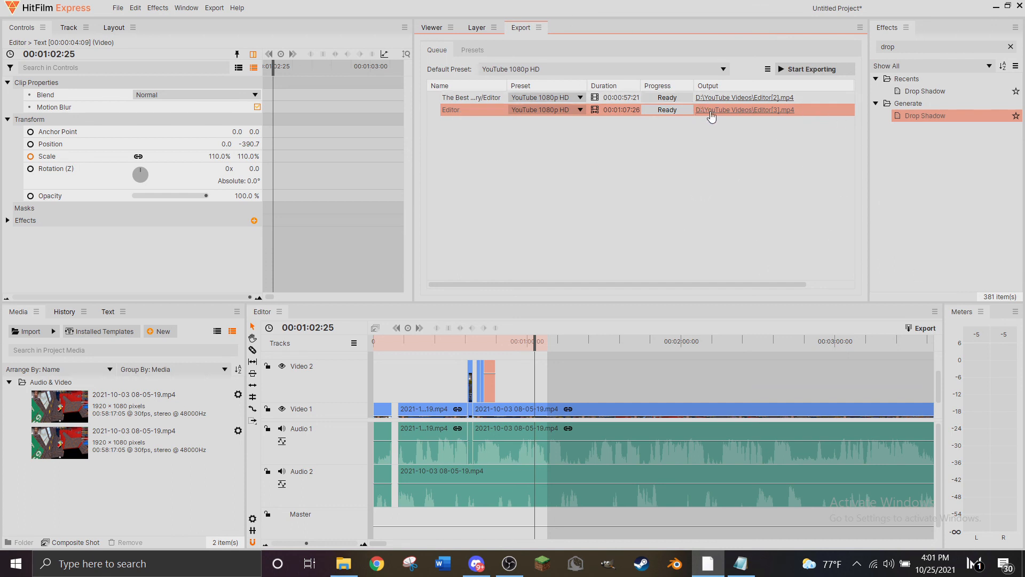
left_click(760, 111)
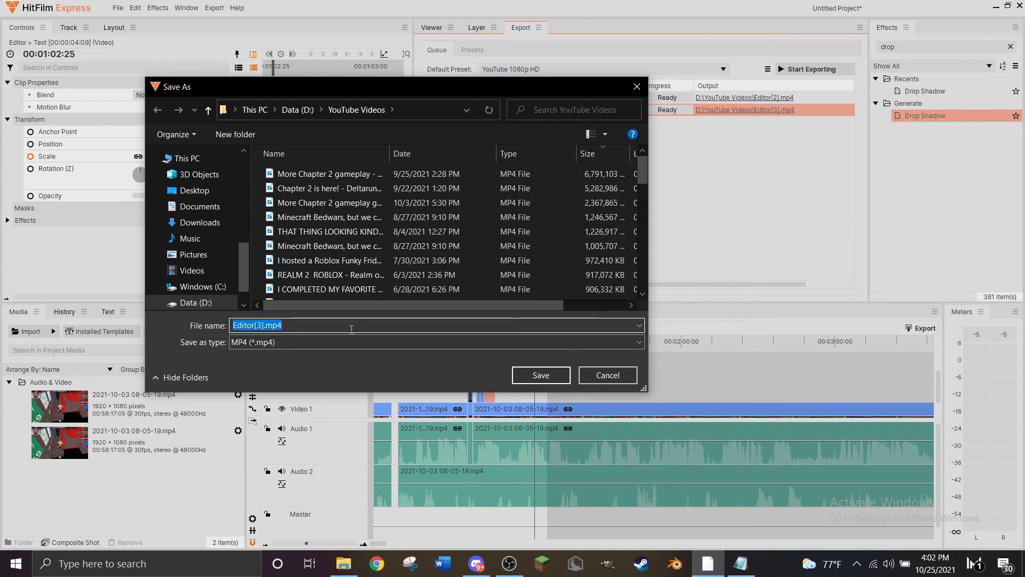
type("tutorial")
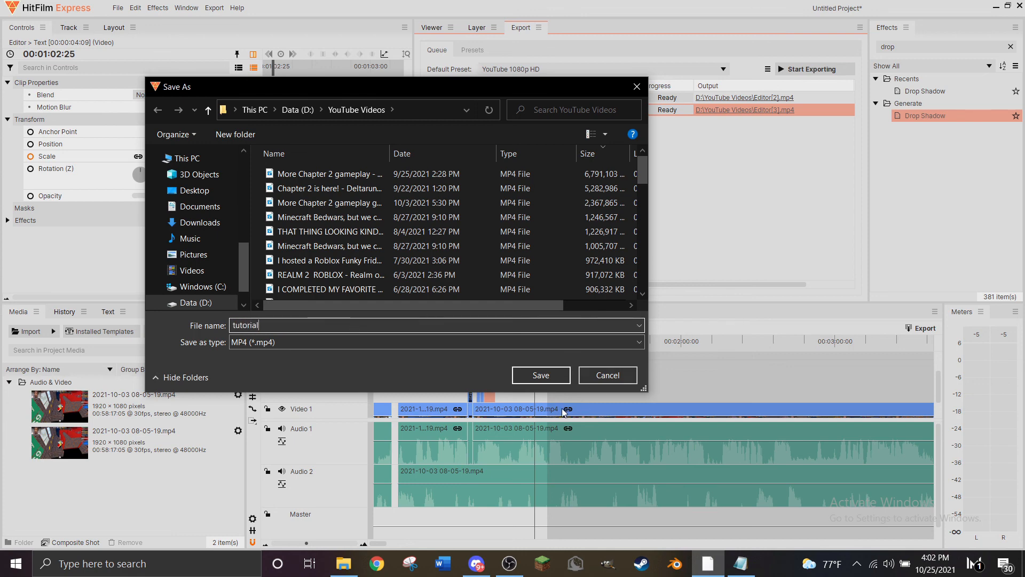
left_click(539, 375)
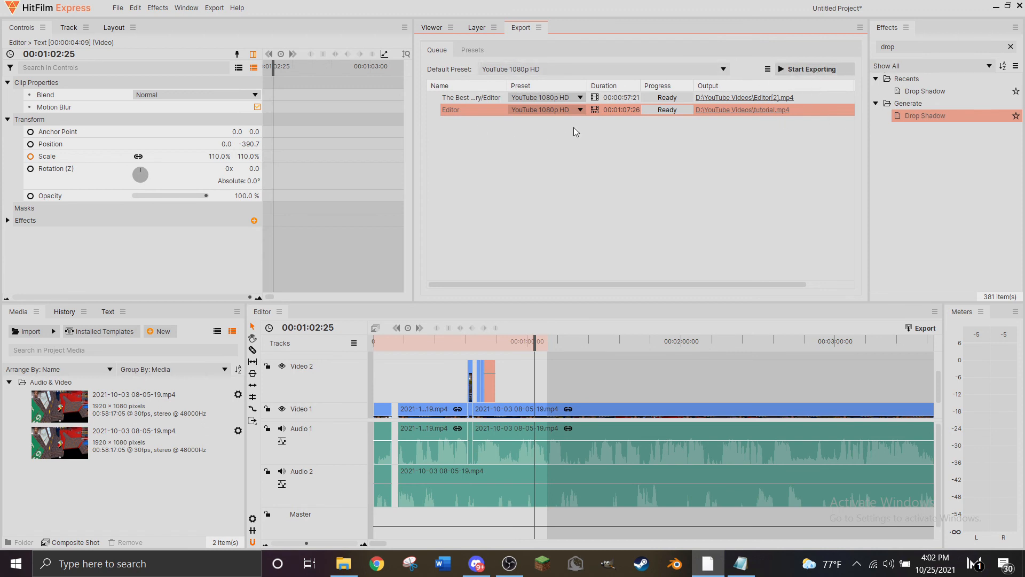
Start exporting the queue and remove the older task that outputs to Editor[2].mp4.
left_click(797, 73)
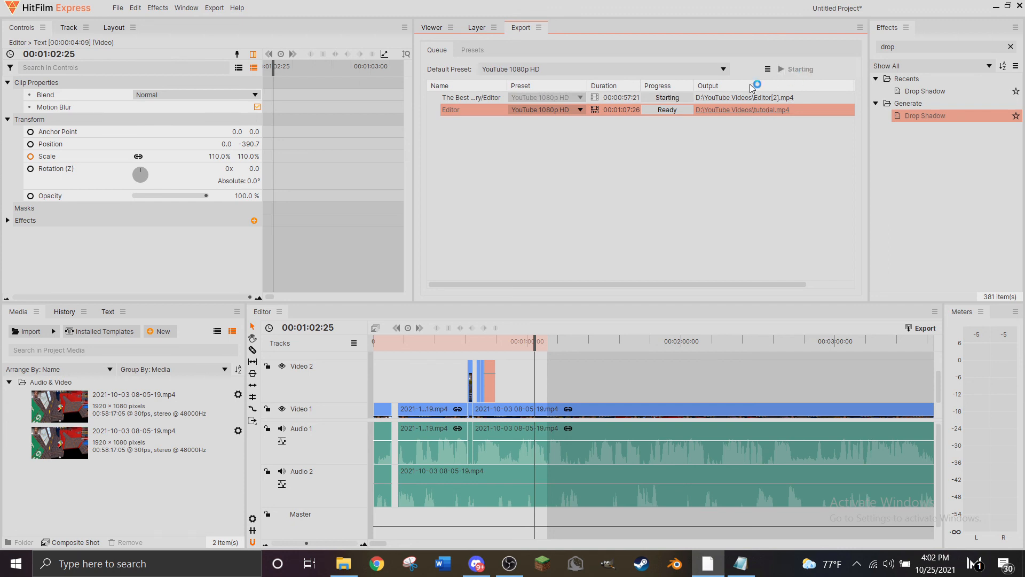
right_click(617, 102)
left_click(646, 158)
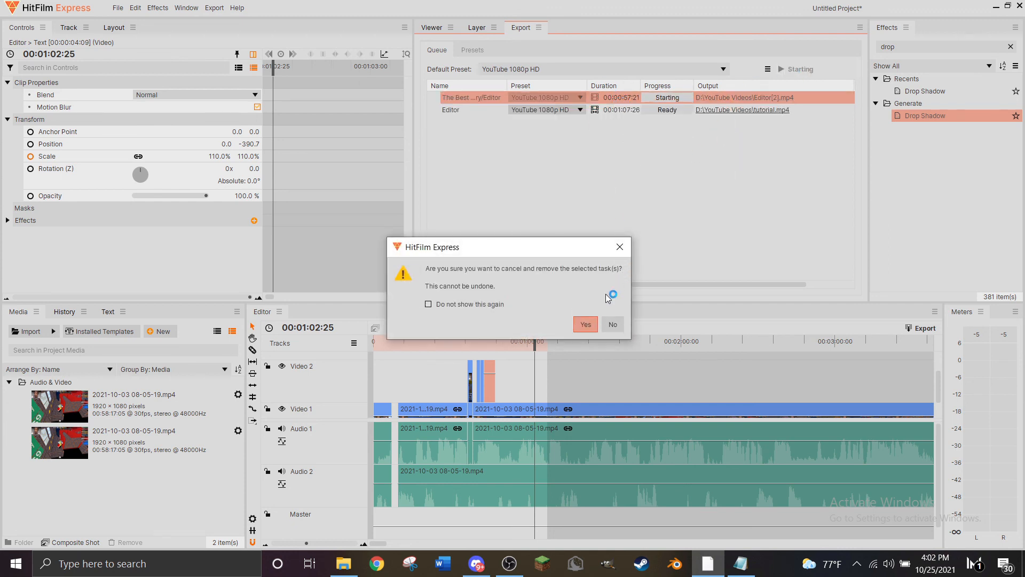
left_click(593, 324)
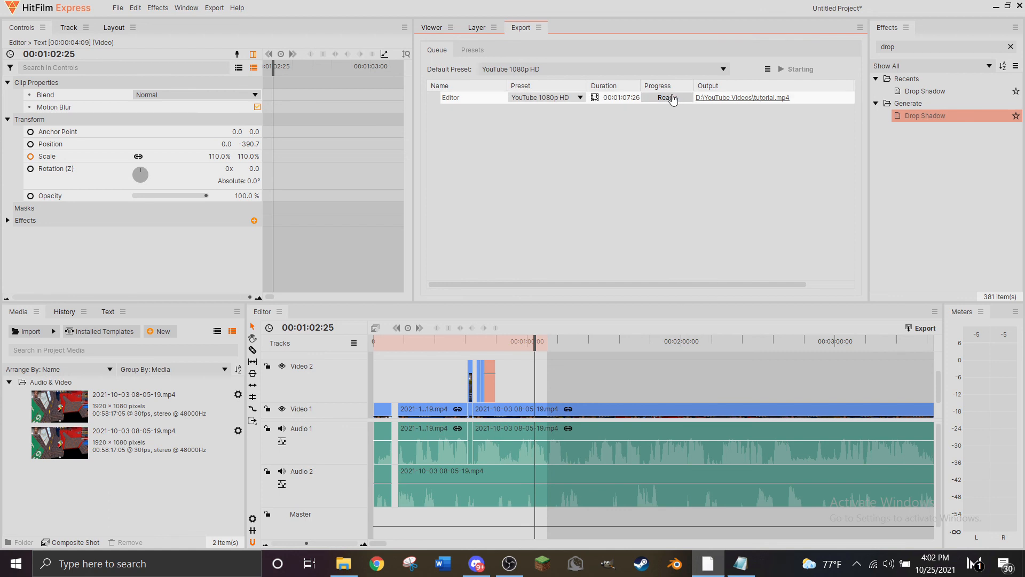
Remove the tutorial.mp4 task from the export queue.
left_click(673, 99)
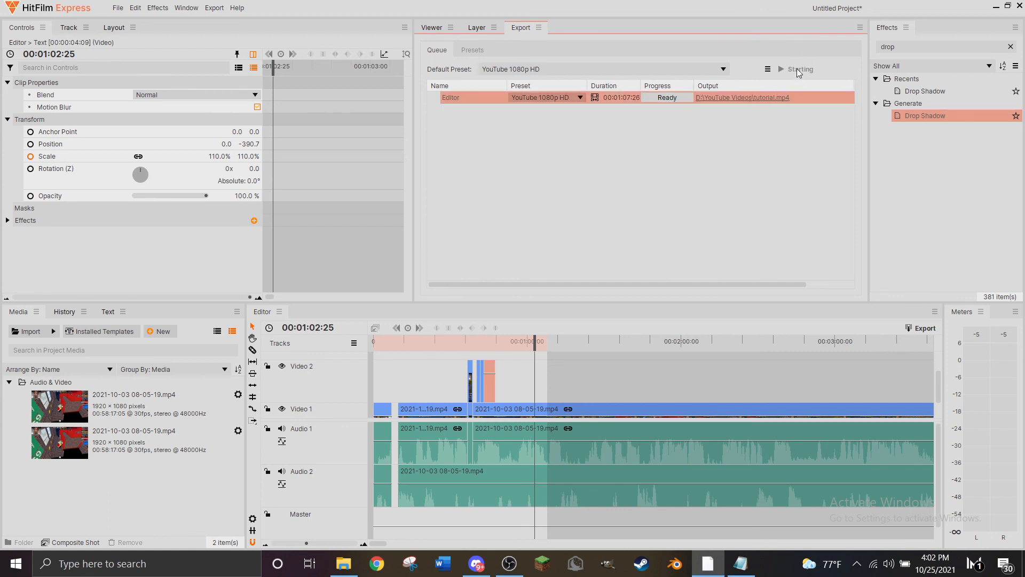
right_click(663, 97)
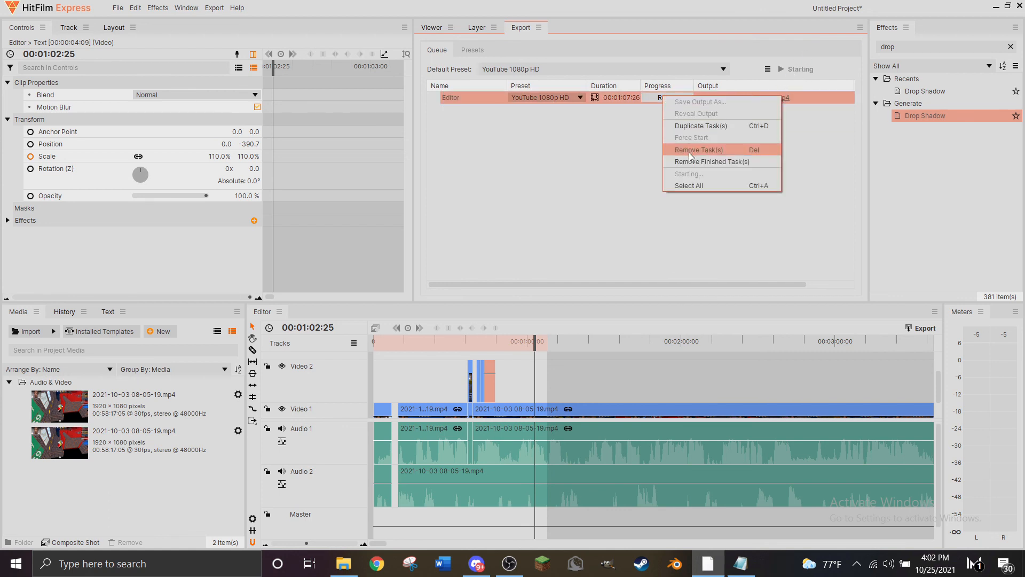
left_click(641, 173)
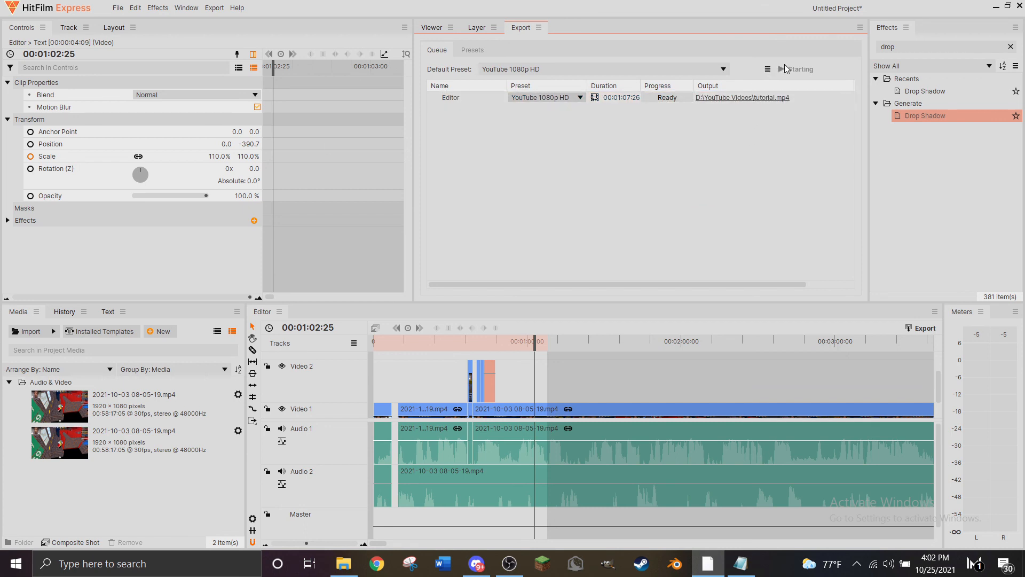
left_click(743, 100)
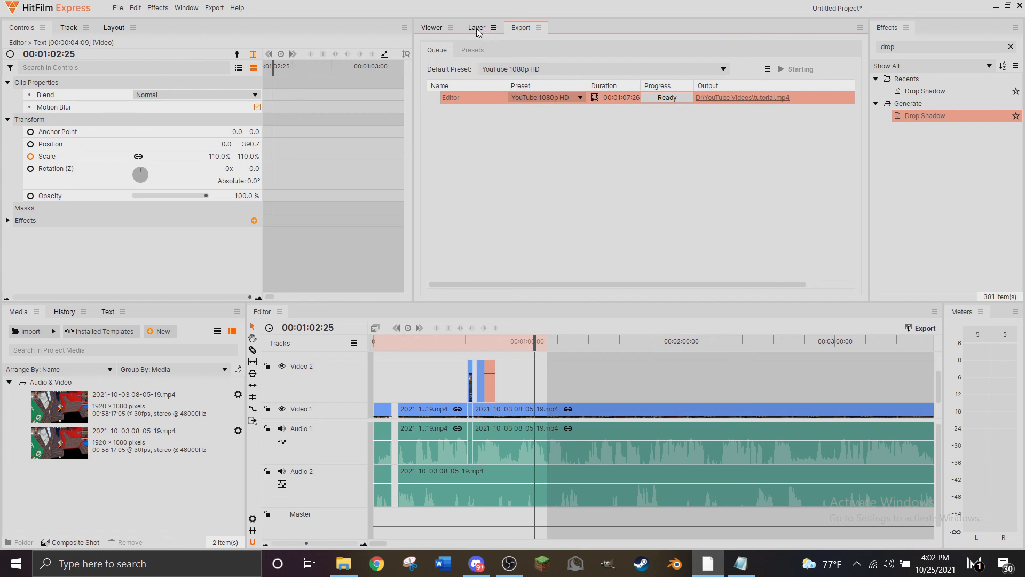
right_click(620, 96)
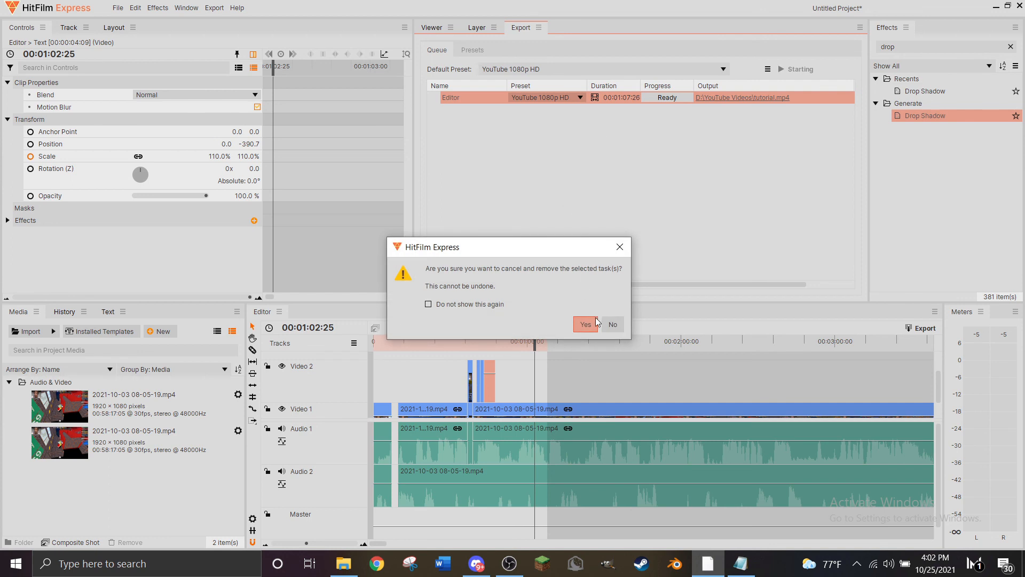
left_click(585, 323)
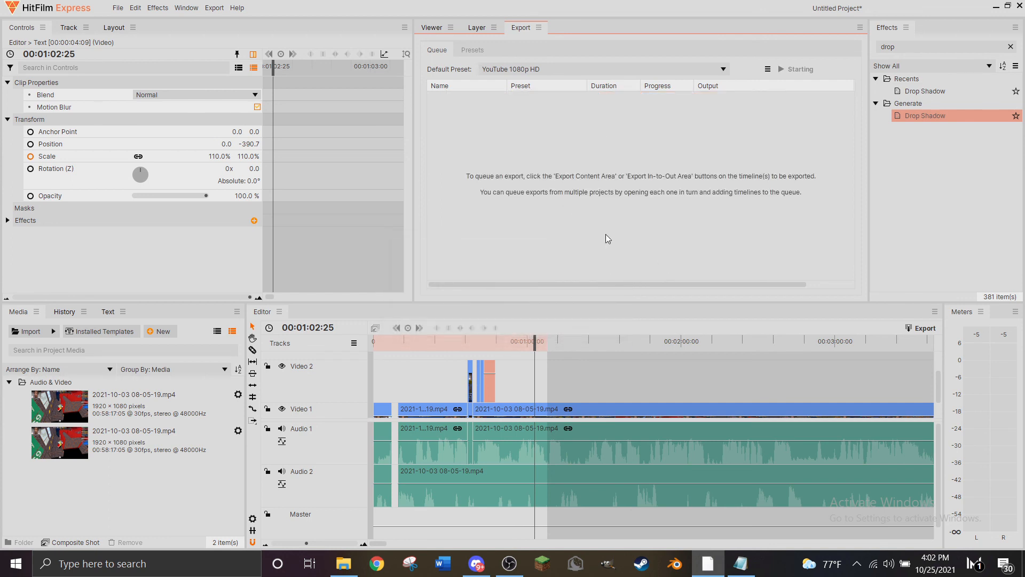
Export the in-to-out area immediately with the YouTube 1080p HD preset and suspend the running export.
left_click(213, 8)
mouse_move(252, 56)
left_click(310, 62)
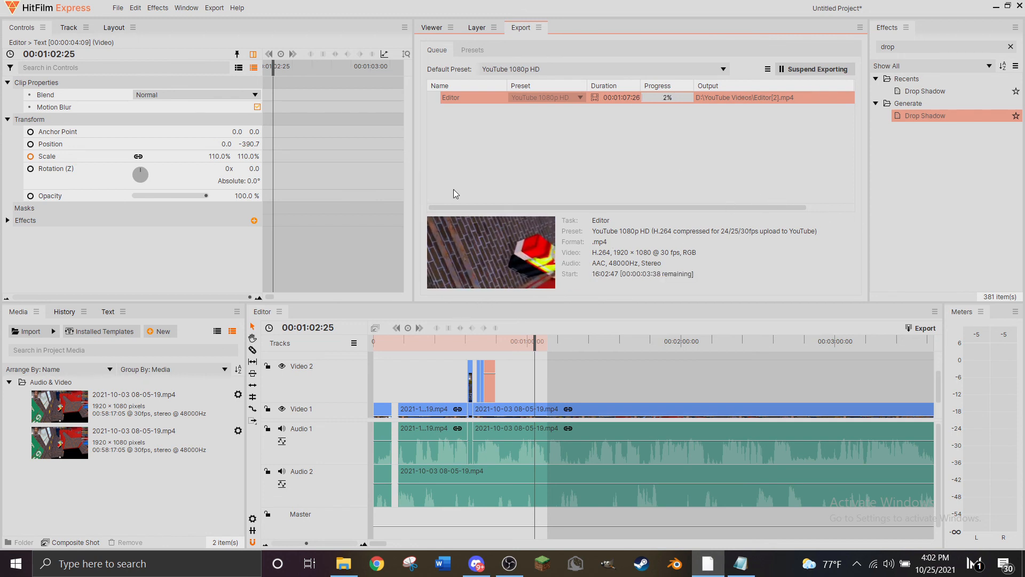
left_click(831, 66)
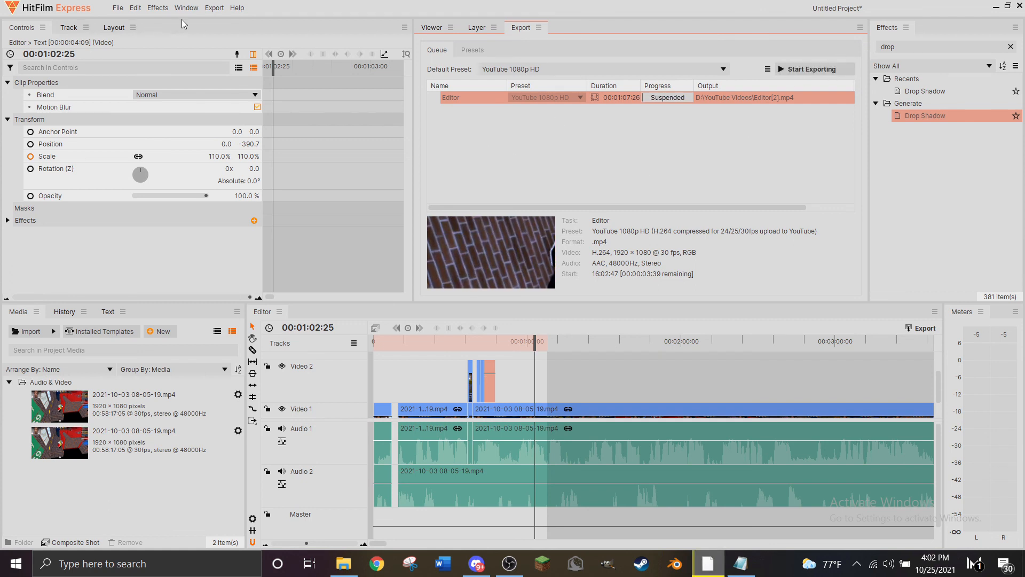
Add the timeline's full contents to the export queue with the YouTube 1080p HD preset.
left_click(214, 7)
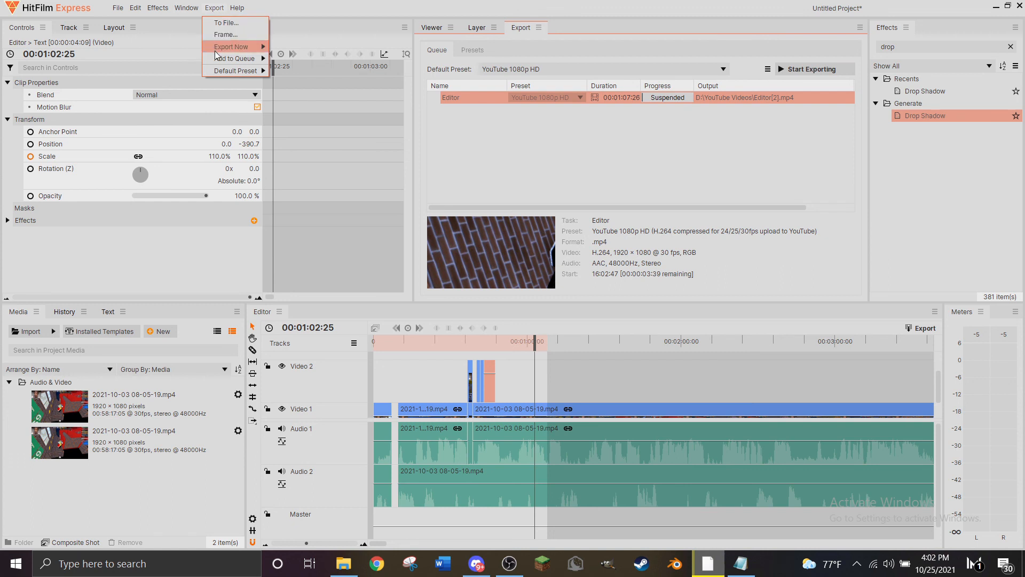
left_click(305, 70)
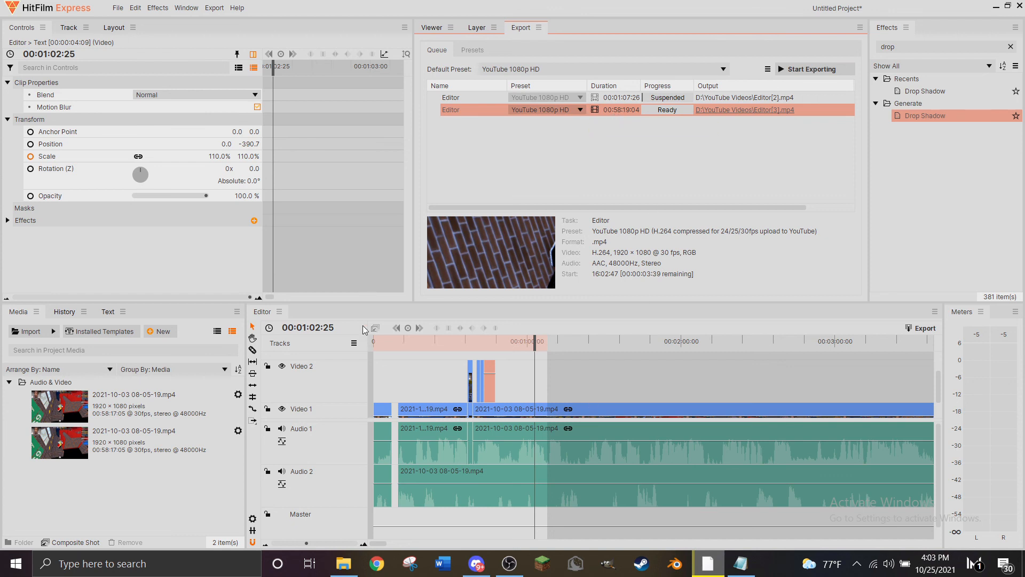
Extend the timeline's in-to-out area to about the end of the gameplay footage.
scroll(675, 390, "down", 2)
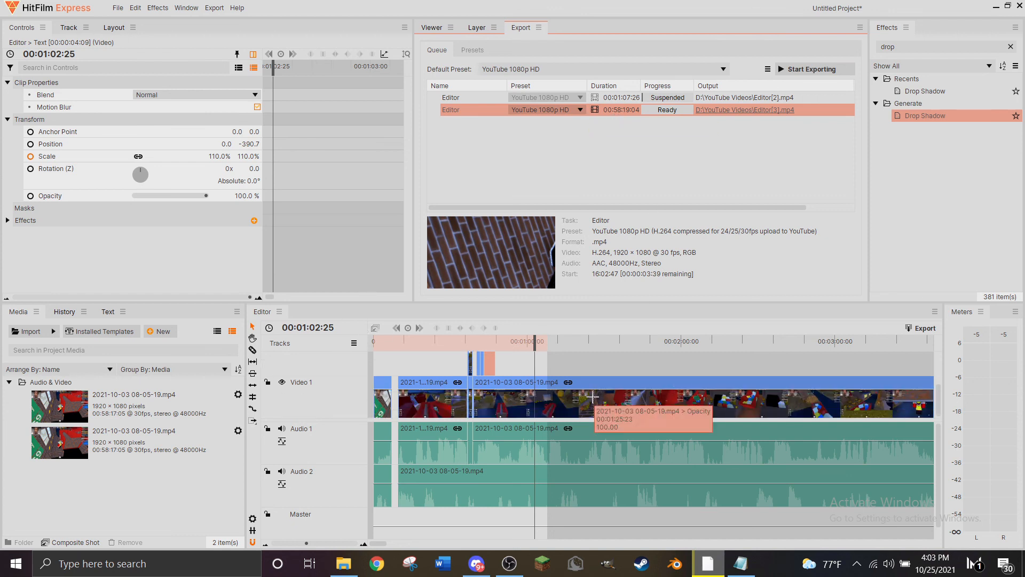
scroll(589, 393, "down", 5)
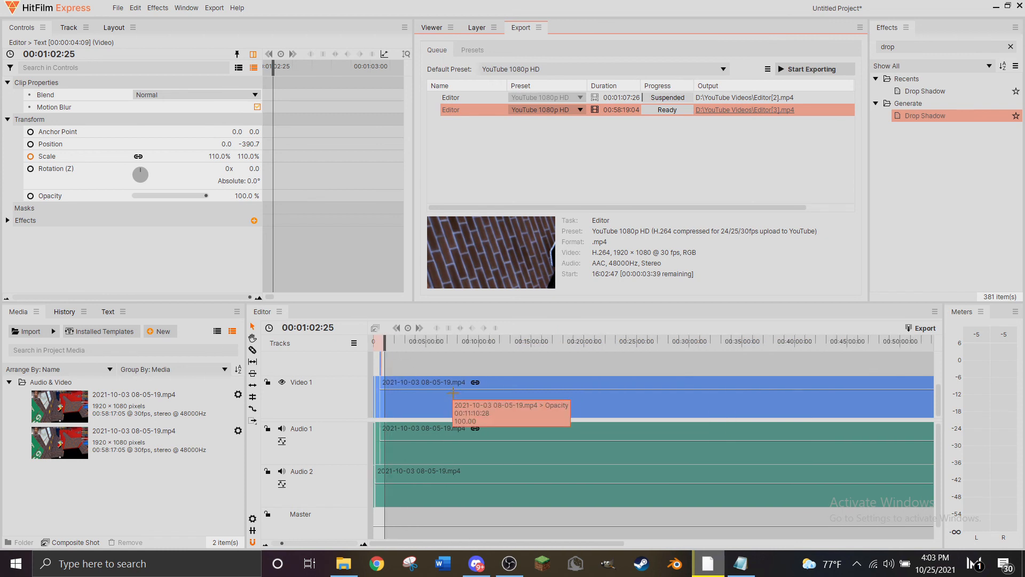
scroll(534, 400, "down", 3)
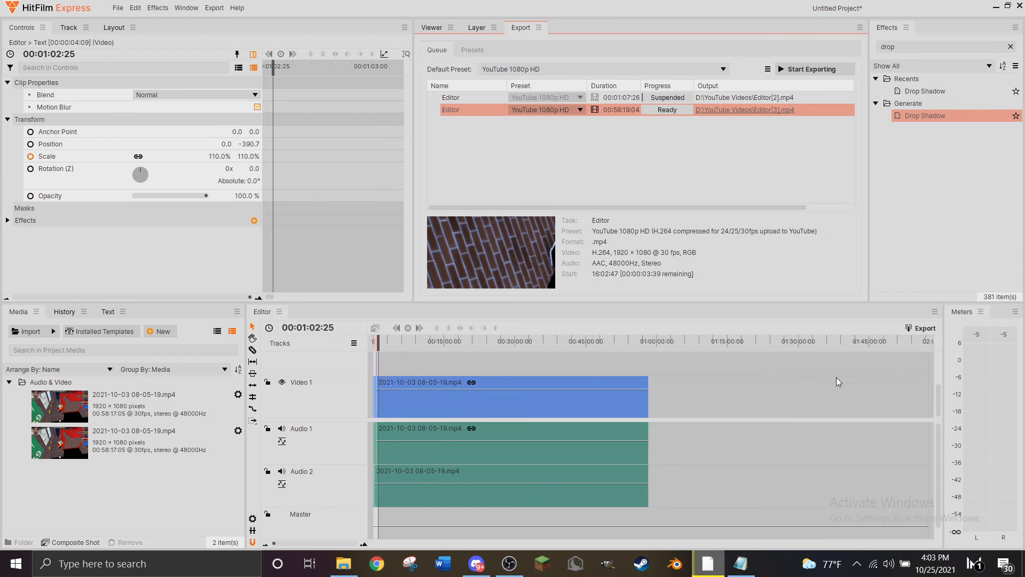
left_click(847, 344)
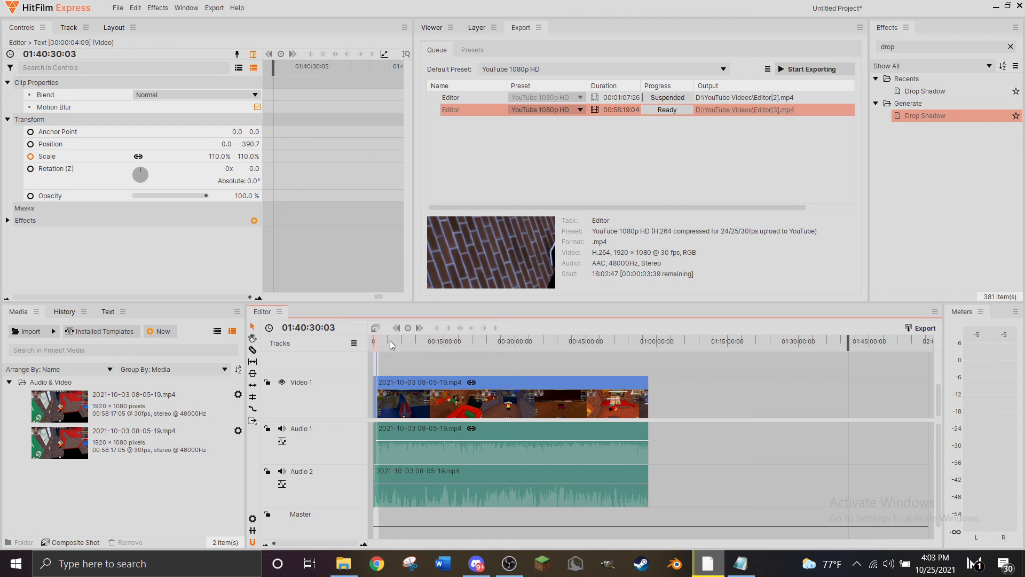
left_click_drag(389, 340, 491, 330)
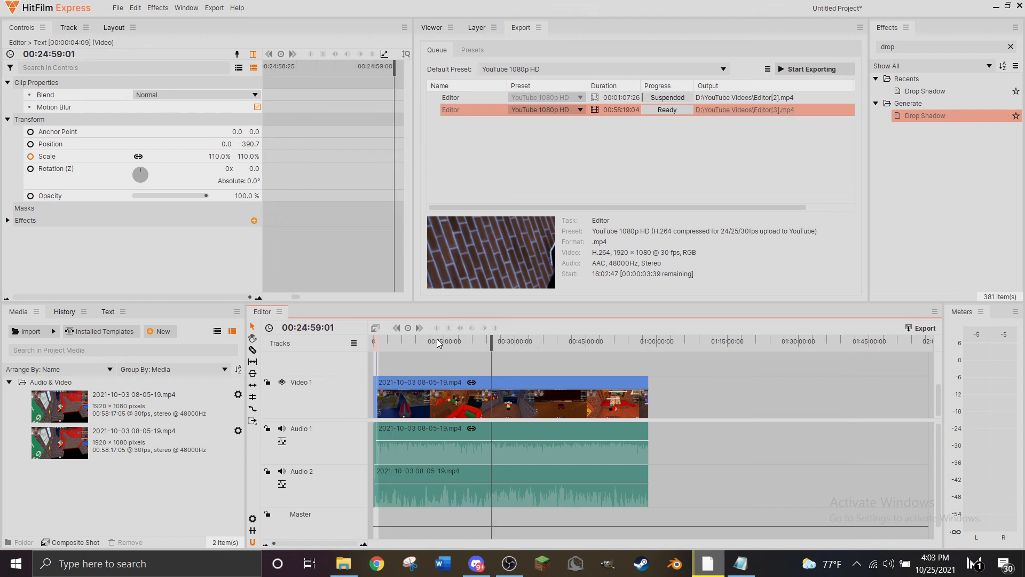
left_click_drag(378, 343, 648, 363)
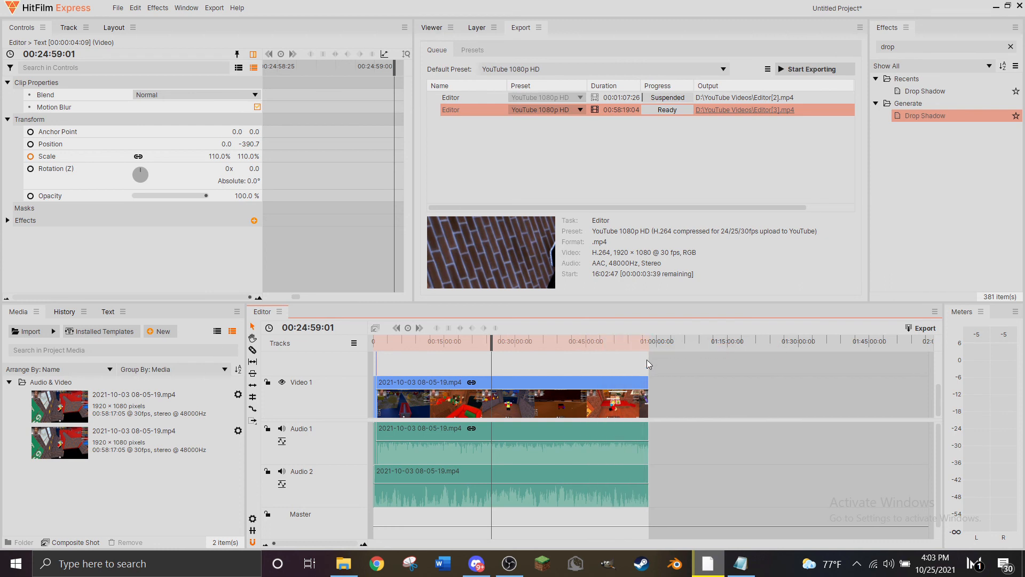
Align the out point precisely with the end of the video and audio clips.
left_click(641, 347)
scroll(747, 410, "up", 10)
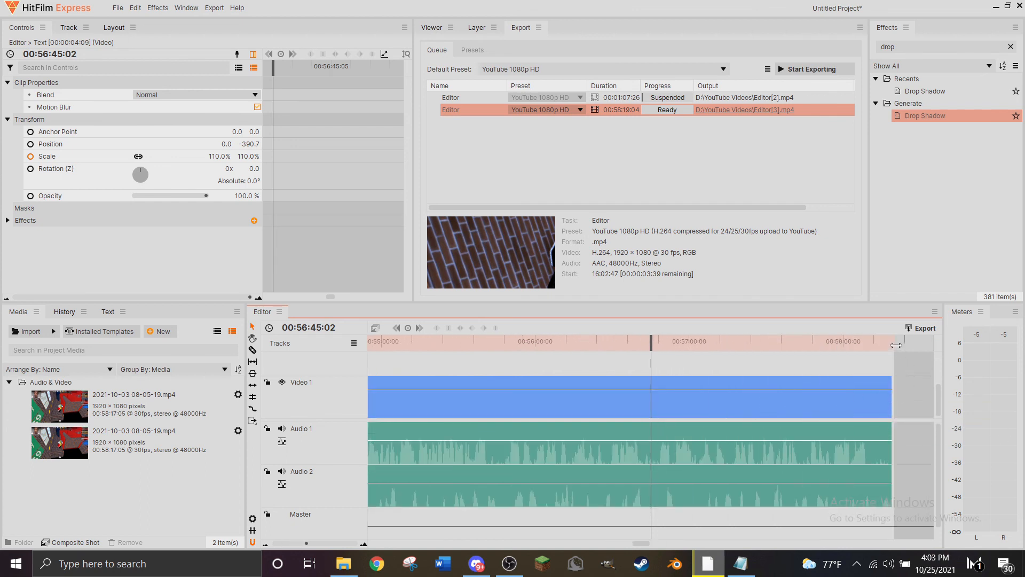
left_click_drag(897, 347, 892, 348)
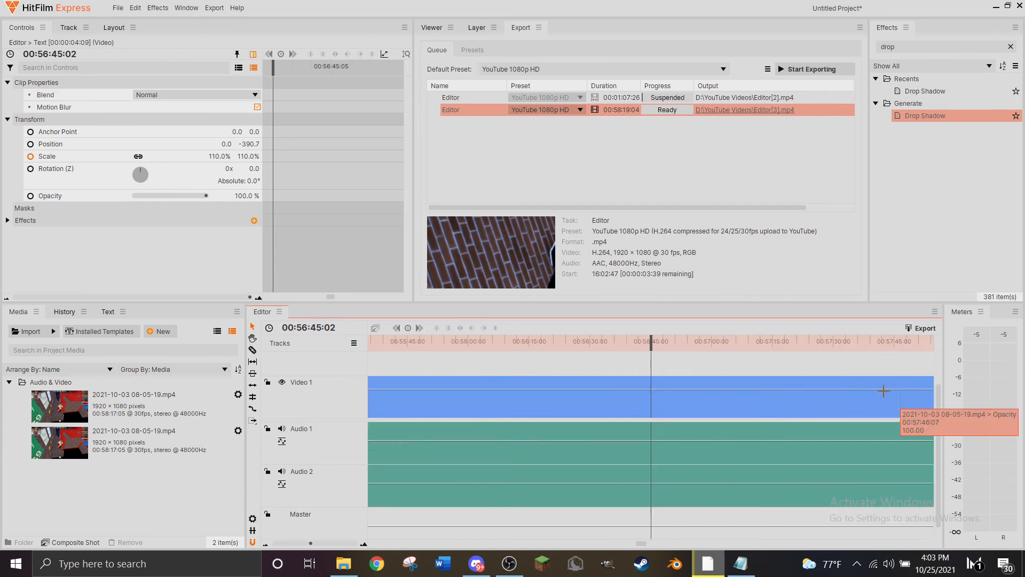
scroll(729, 342, "down", 3)
scroll(750, 362, "down", 2)
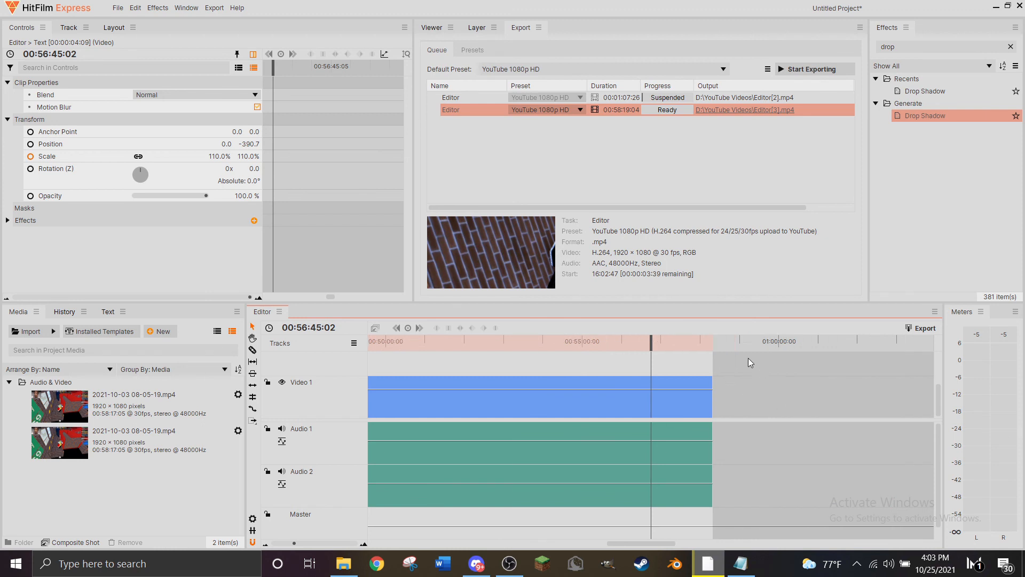
left_click(214, 7)
mouse_move(226, 54)
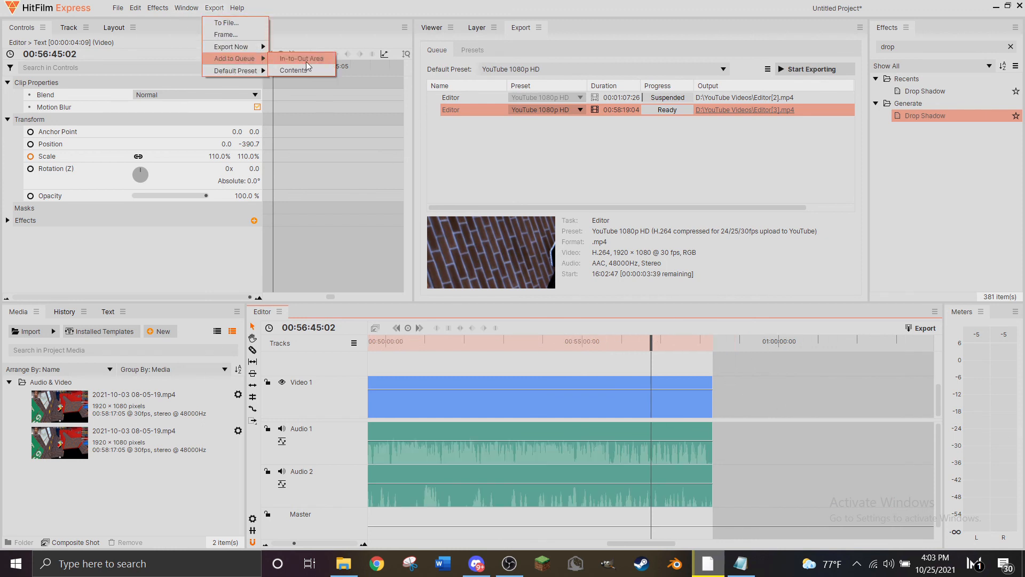
left_click(646, 143)
Set the ready export task's output file name to tuoegeagrg as MP4 in the YouTube Videos folder, and show the Viewer again.
left_click(722, 107)
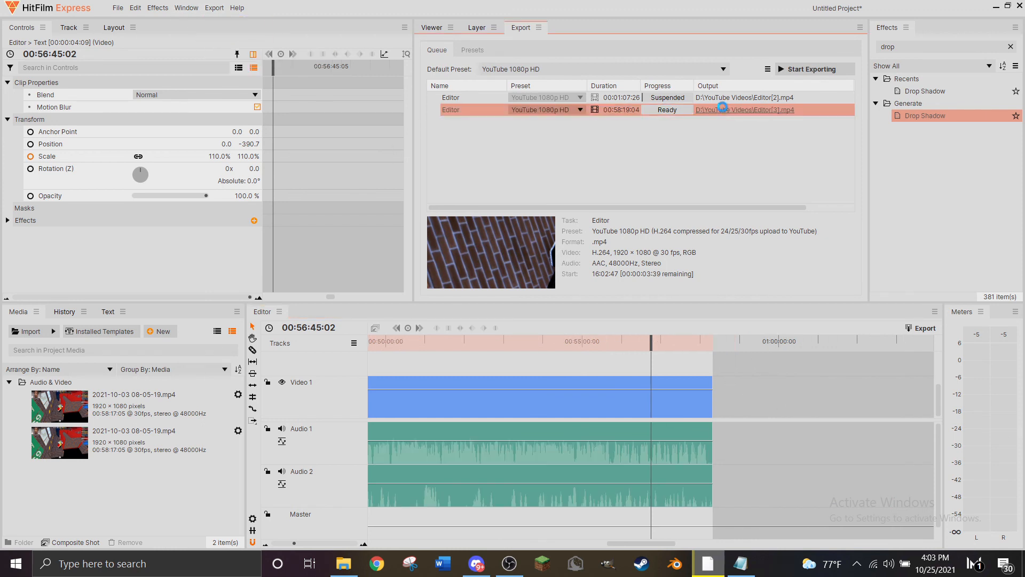
type("tuoegeagrg")
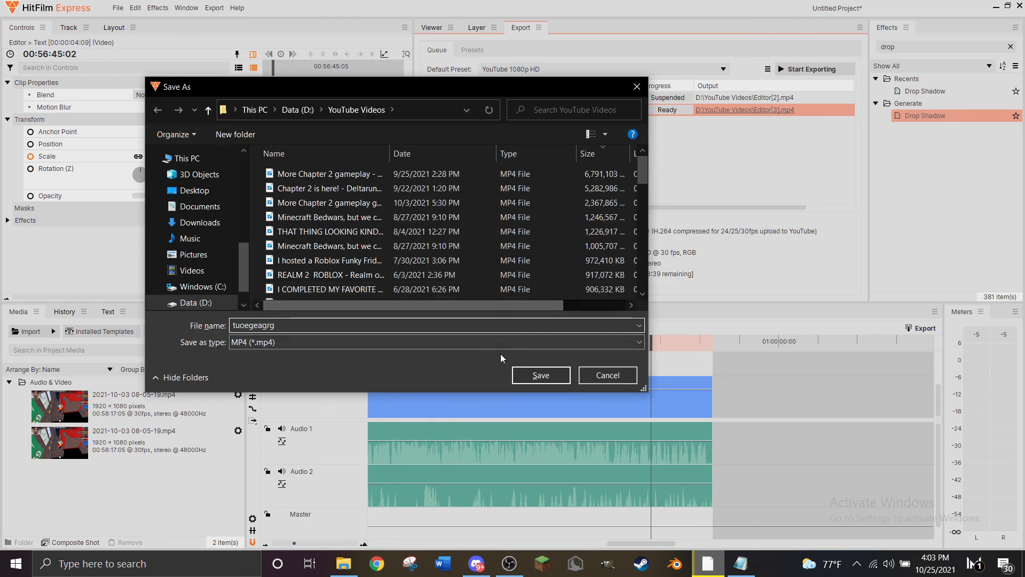
left_click(540, 376)
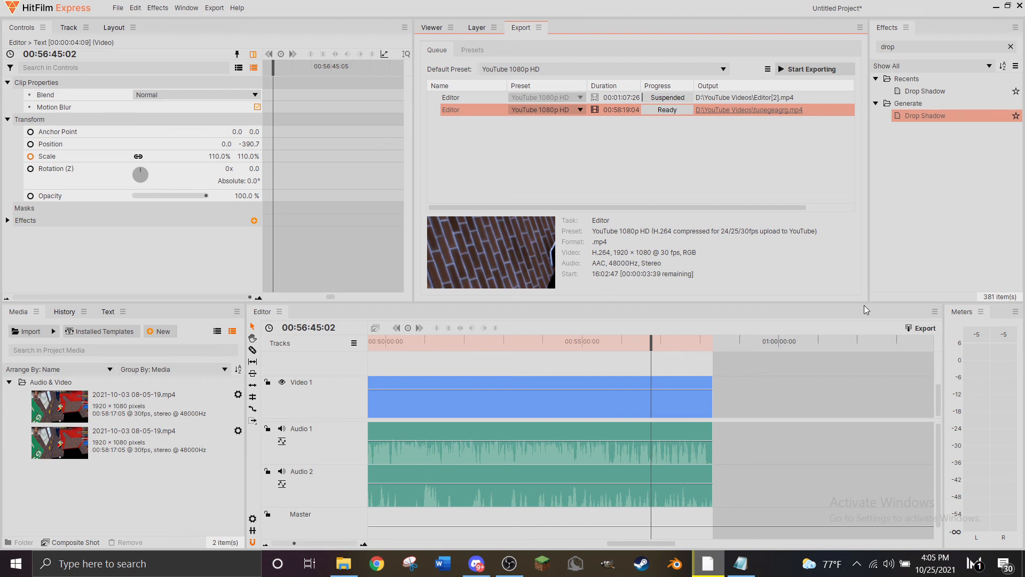
left_click(439, 28)
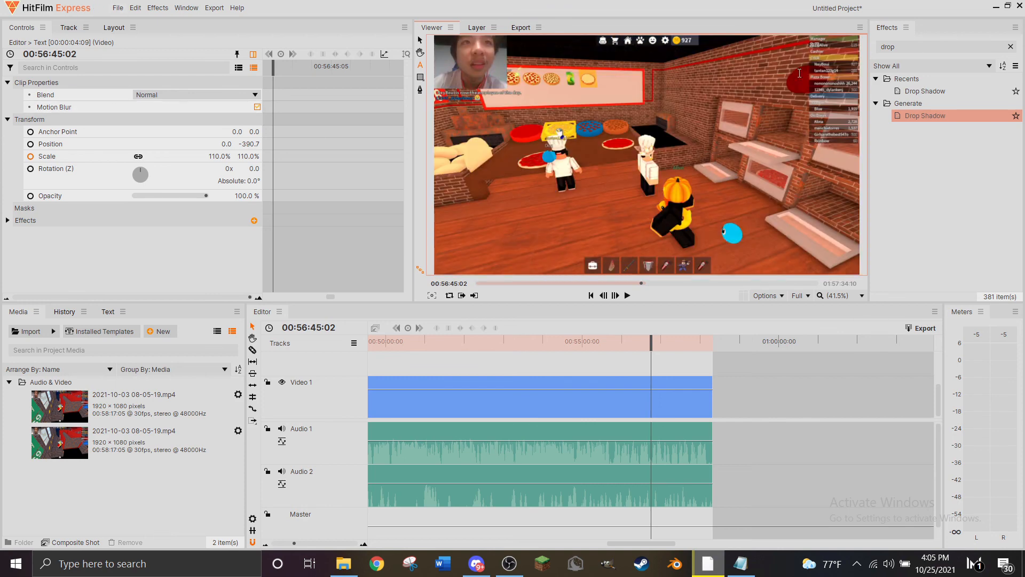